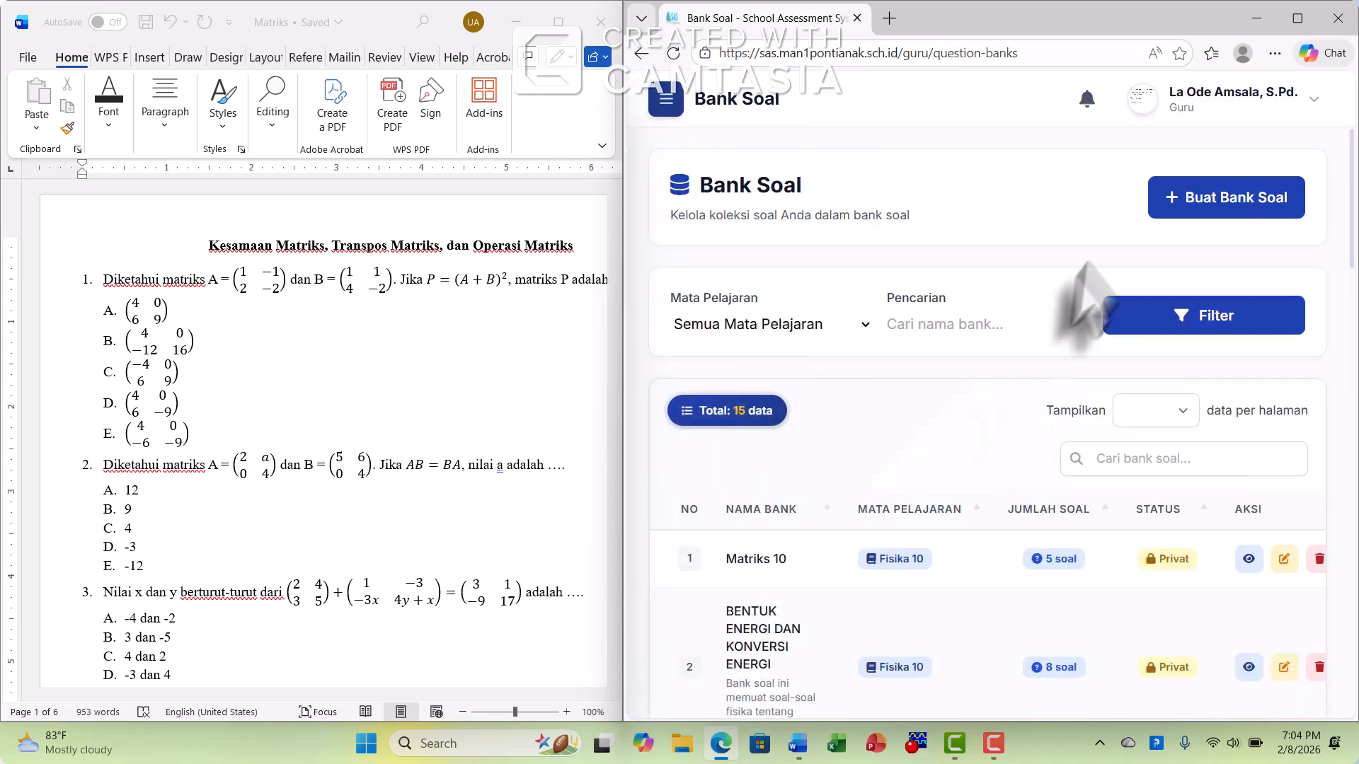
Start a new question bank named "Matrik Kelas 10" for the subject Fisika 10 (FIS10)
{"action": "left_click", "coordinate": [1228, 205]}
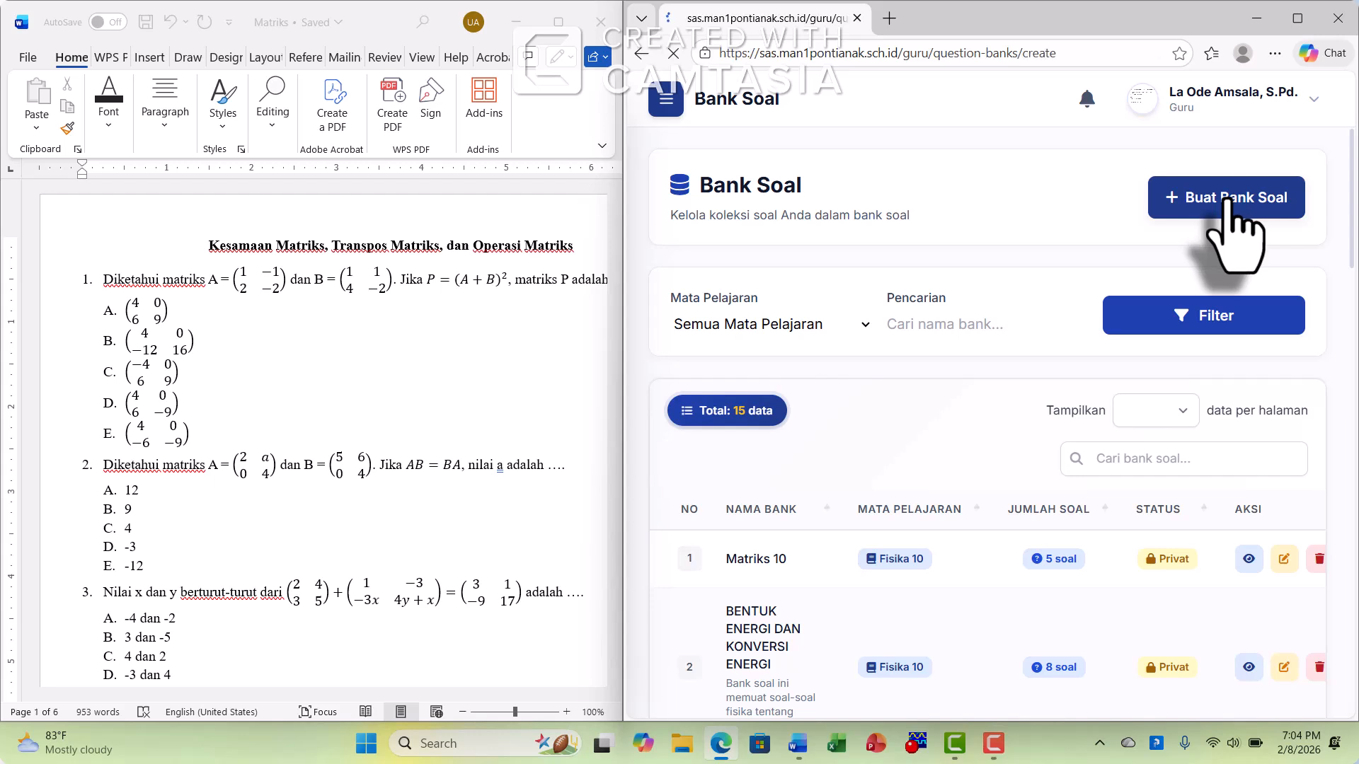
{"action": "left_click", "coordinate": [848, 353]}
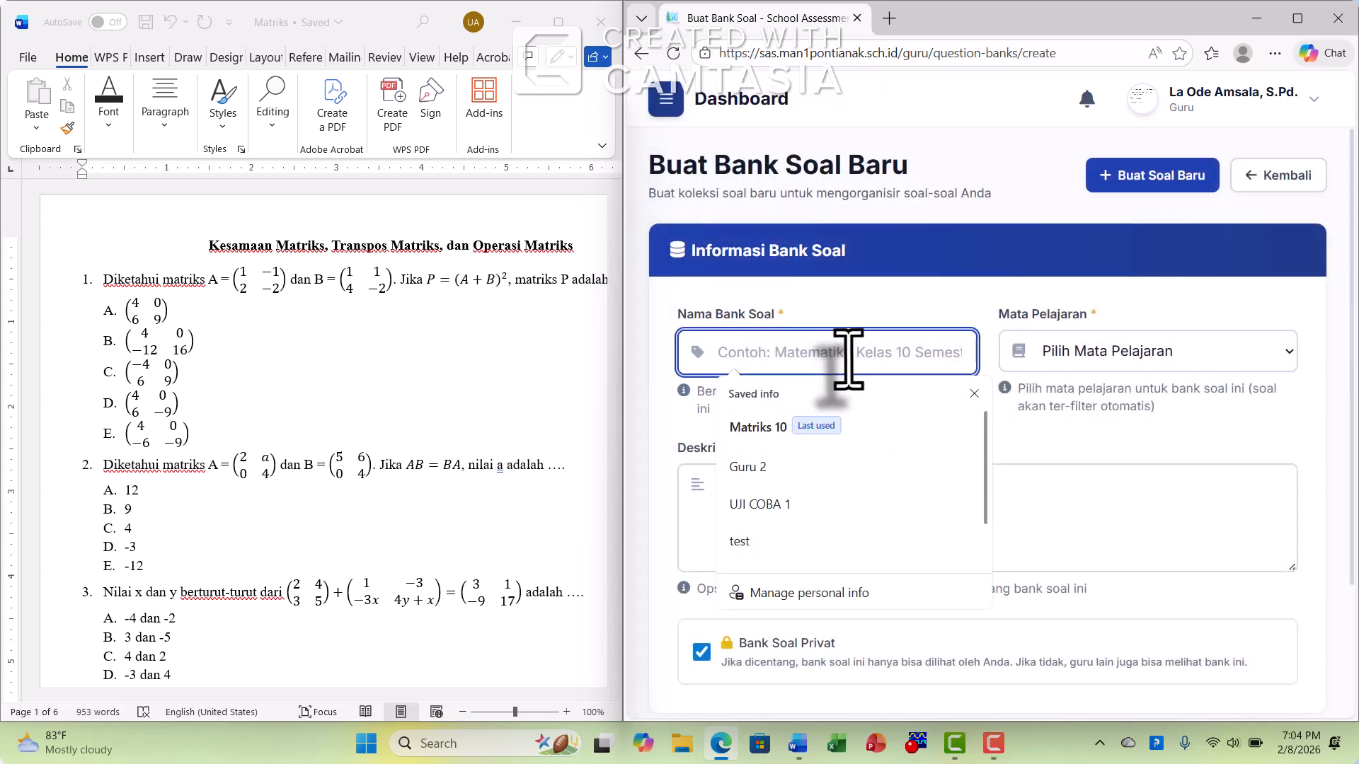
{"action": "type", "text": "Matr"}
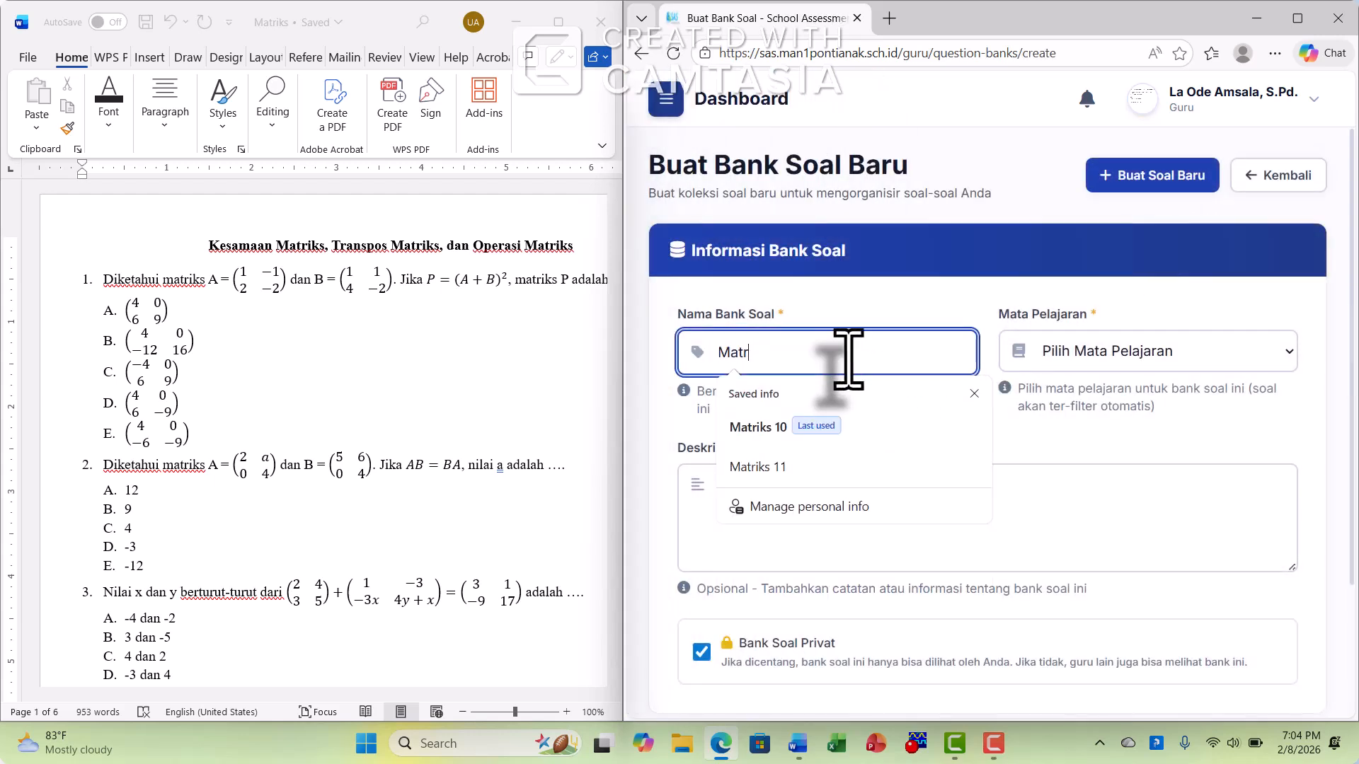
{"action": "type", "text": "ik Kelas 10"}
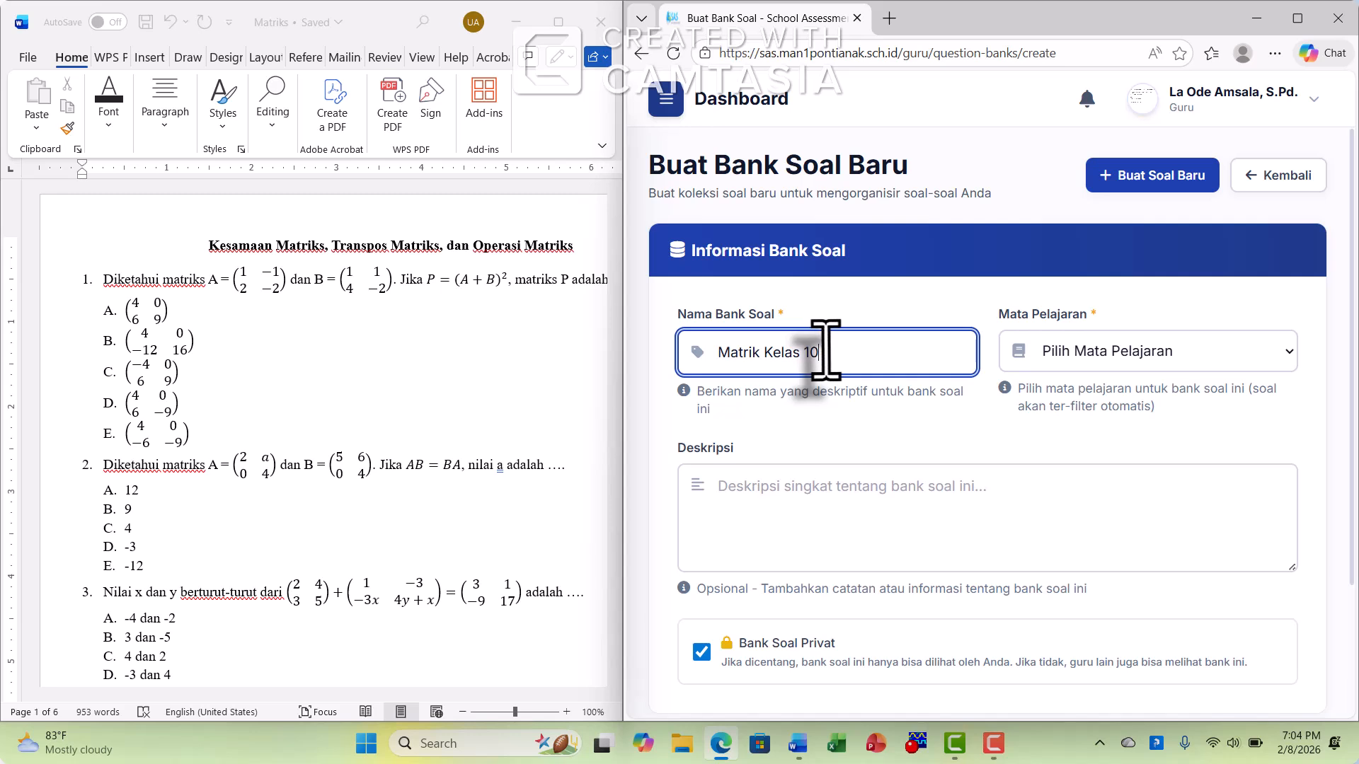
{"action": "left_click", "coordinate": [1071, 349]}
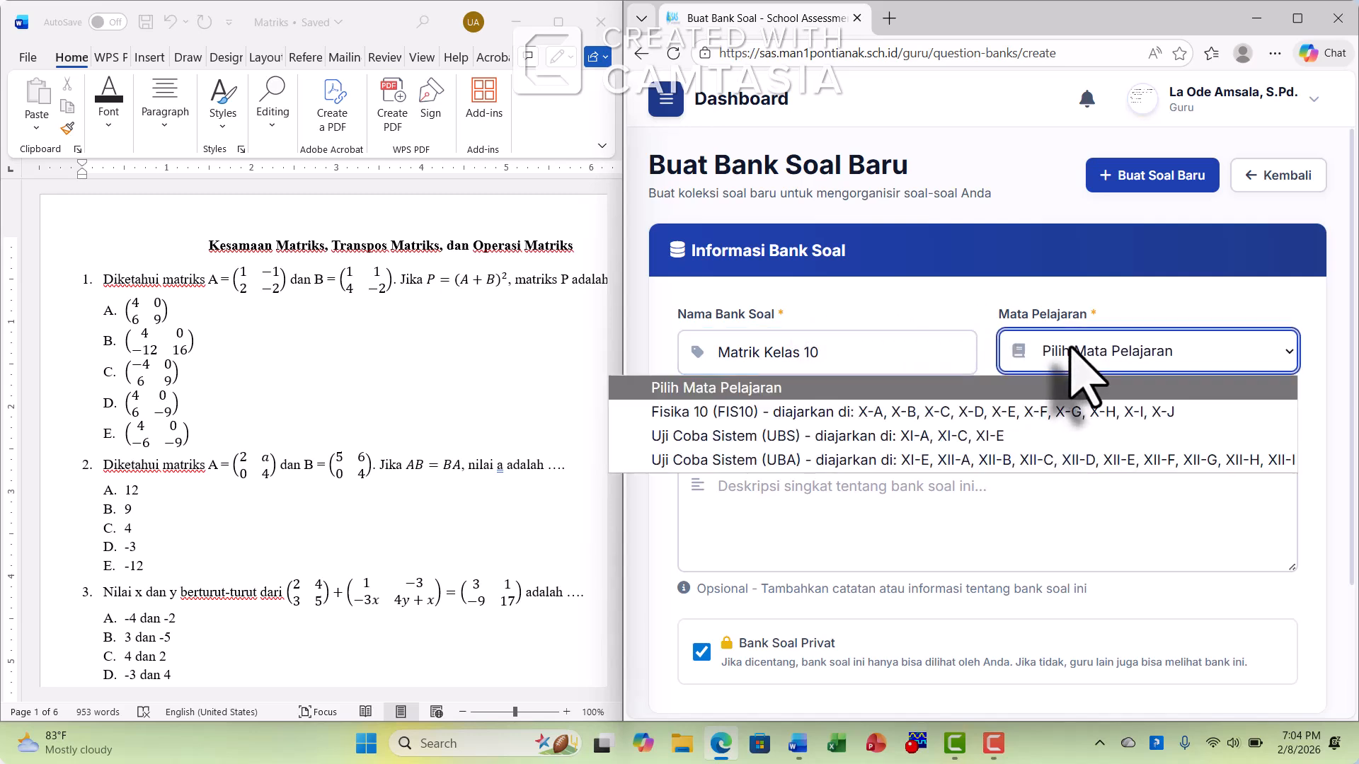
{"action": "left_click", "coordinate": [1083, 443]}
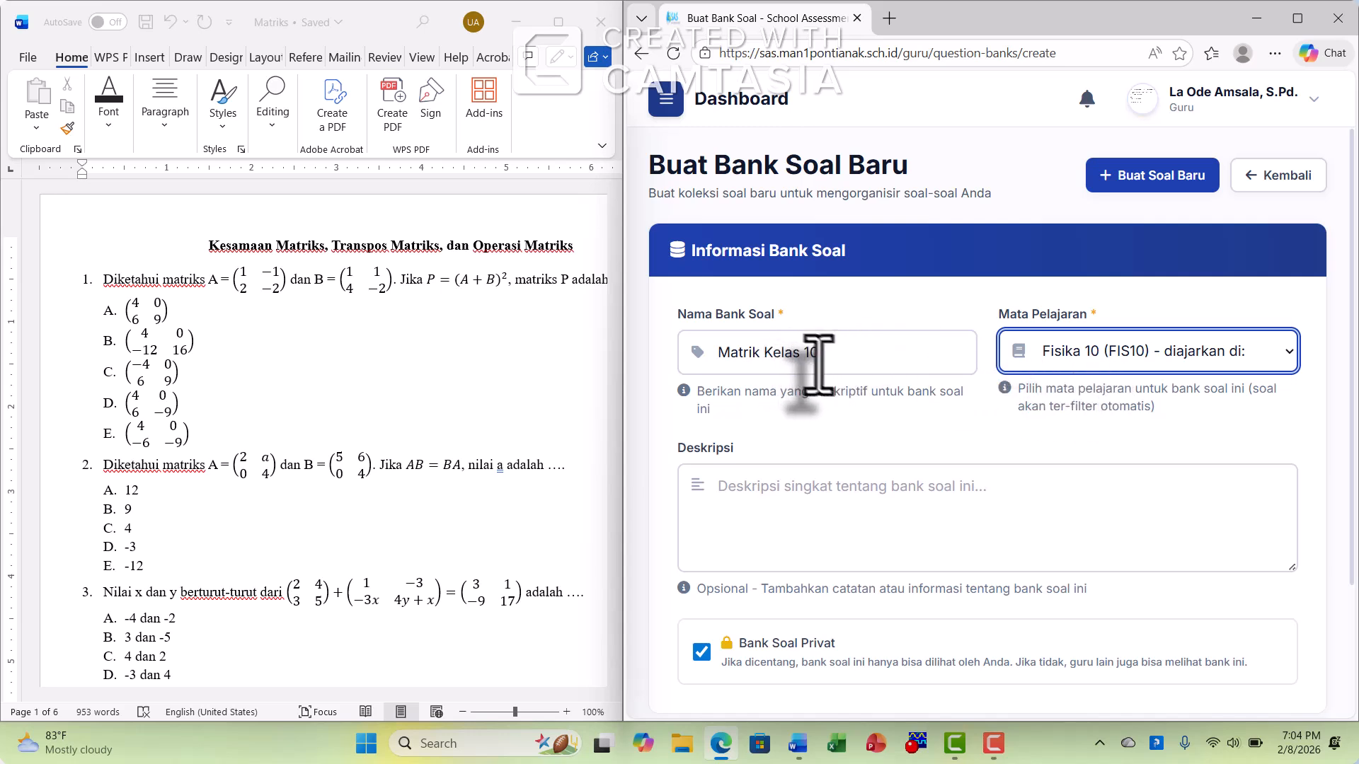
Describe the bank as "Bank soal ini berisi tentang soal-soal matematika terkait matriks dan penerapannya." and save it
{"action": "scroll", "coordinate": [948, 460], "scroll_direction": "down", "scroll_amount": 1}
{"action": "left_click", "coordinate": [818, 410]}
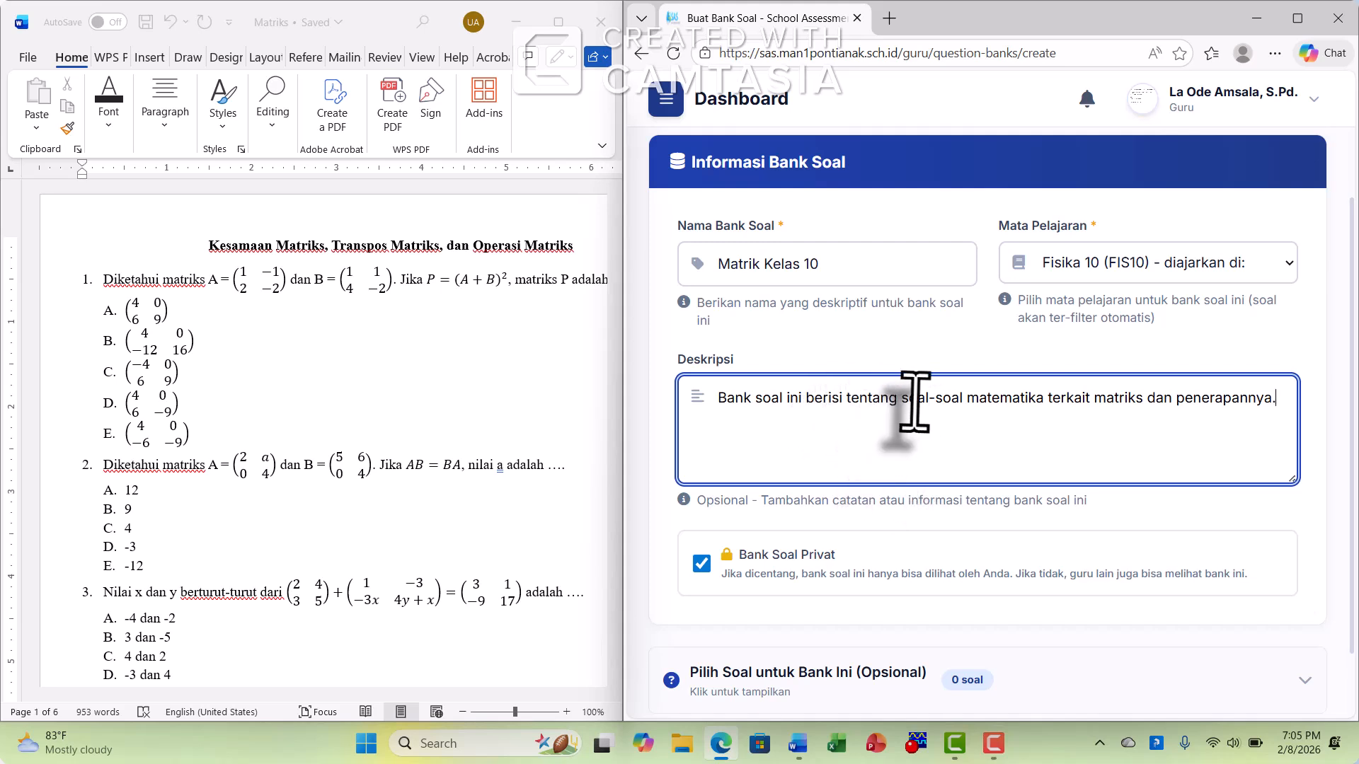
{"action": "scroll", "coordinate": [919, 400], "scroll_direction": "down", "scroll_amount": 1}
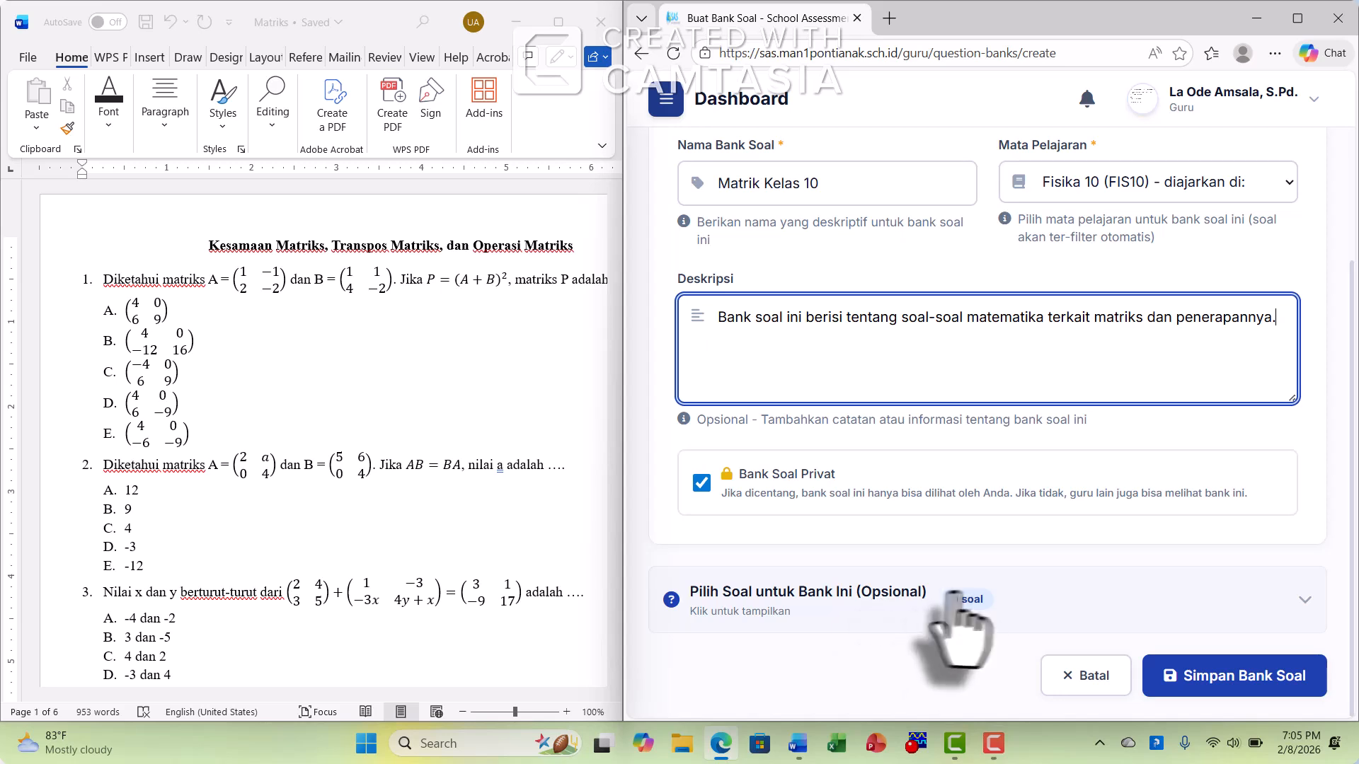
{"action": "left_click", "coordinate": [1214, 695]}
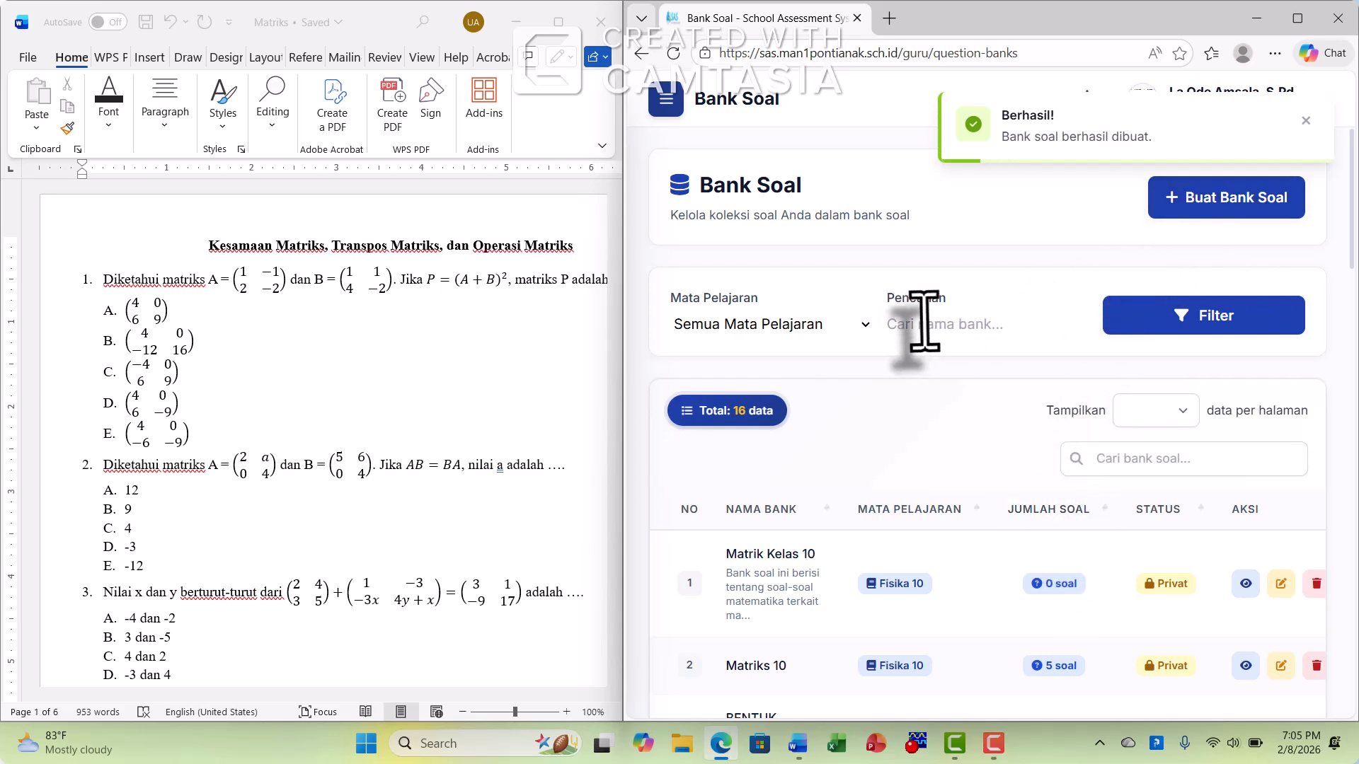
Start a new question from the question list with subject Fisika 10 (FIS10) and type Pilihan Ganda
{"action": "left_click", "coordinate": [664, 98]}
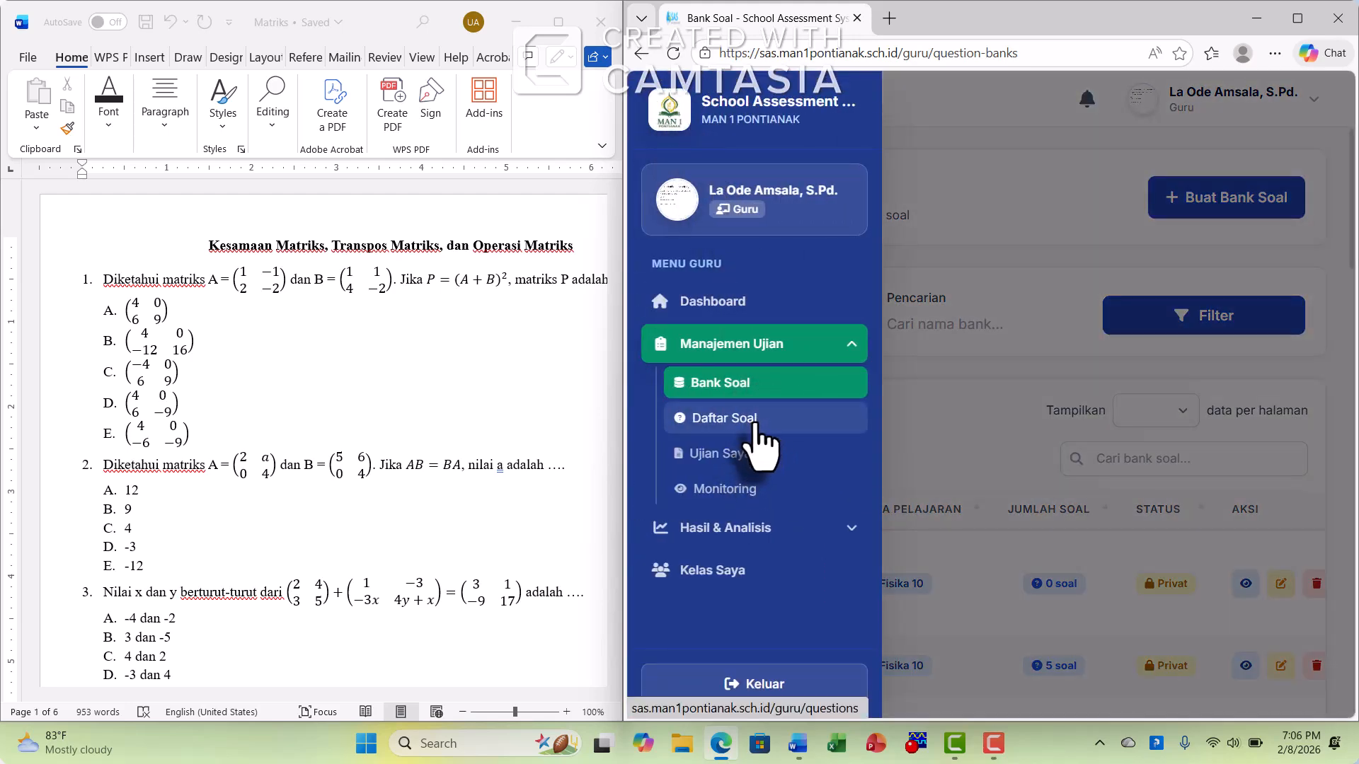
{"action": "left_click", "coordinate": [754, 423]}
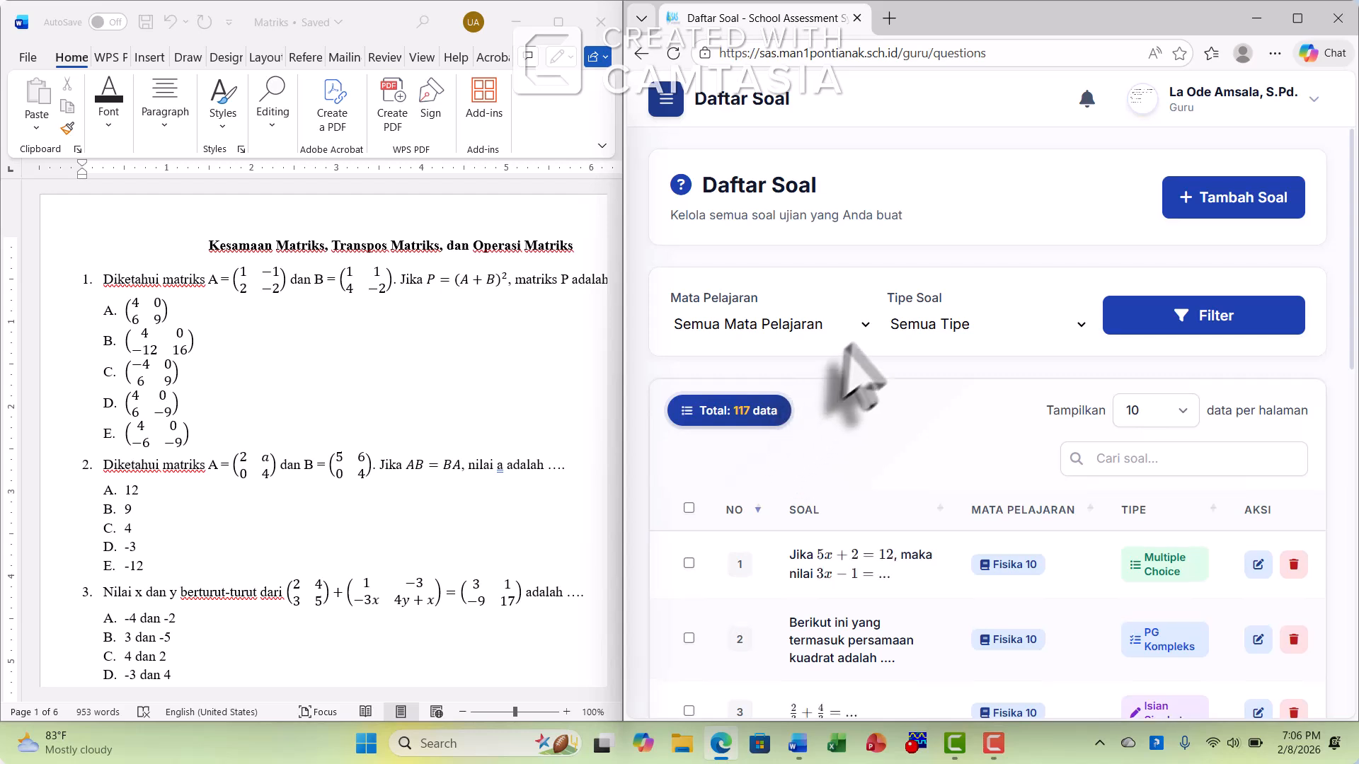
{"action": "left_click", "coordinate": [1229, 200]}
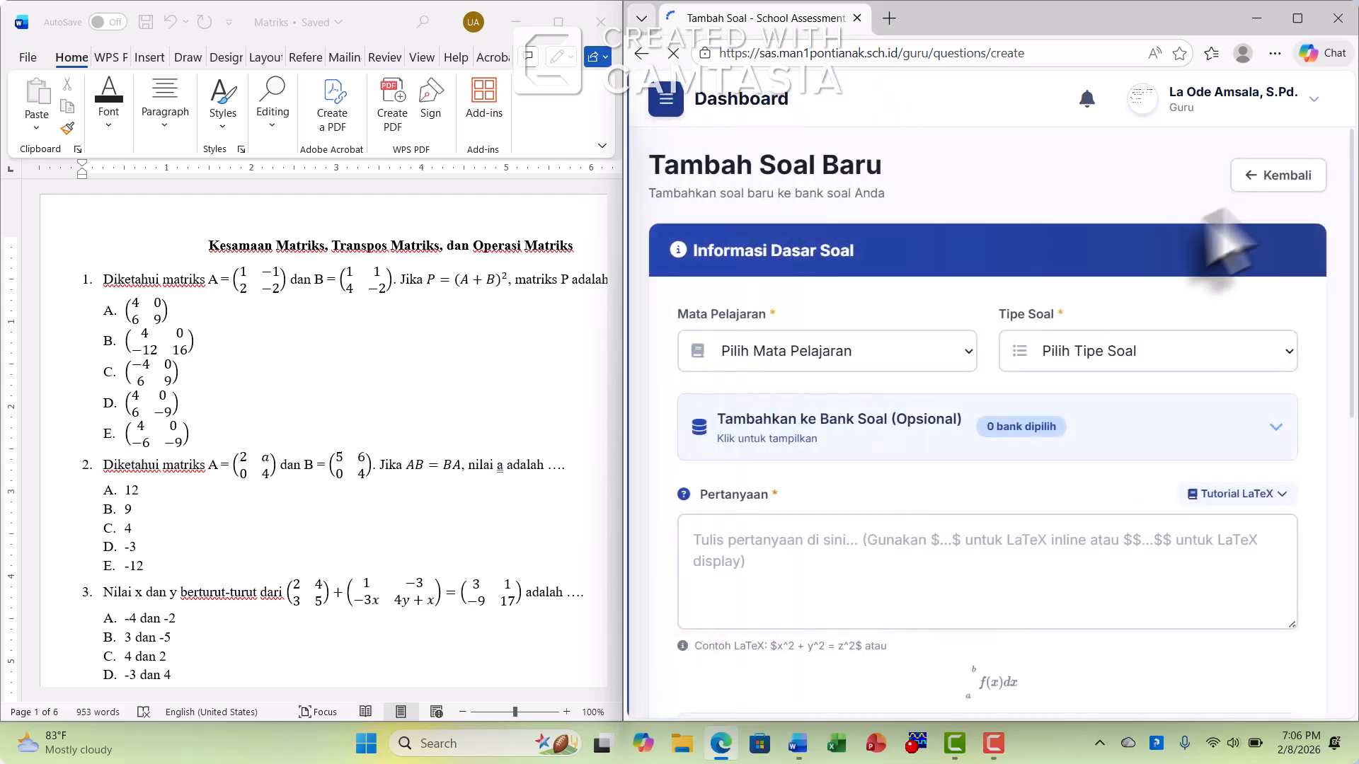
{"action": "left_click", "coordinate": [851, 355]}
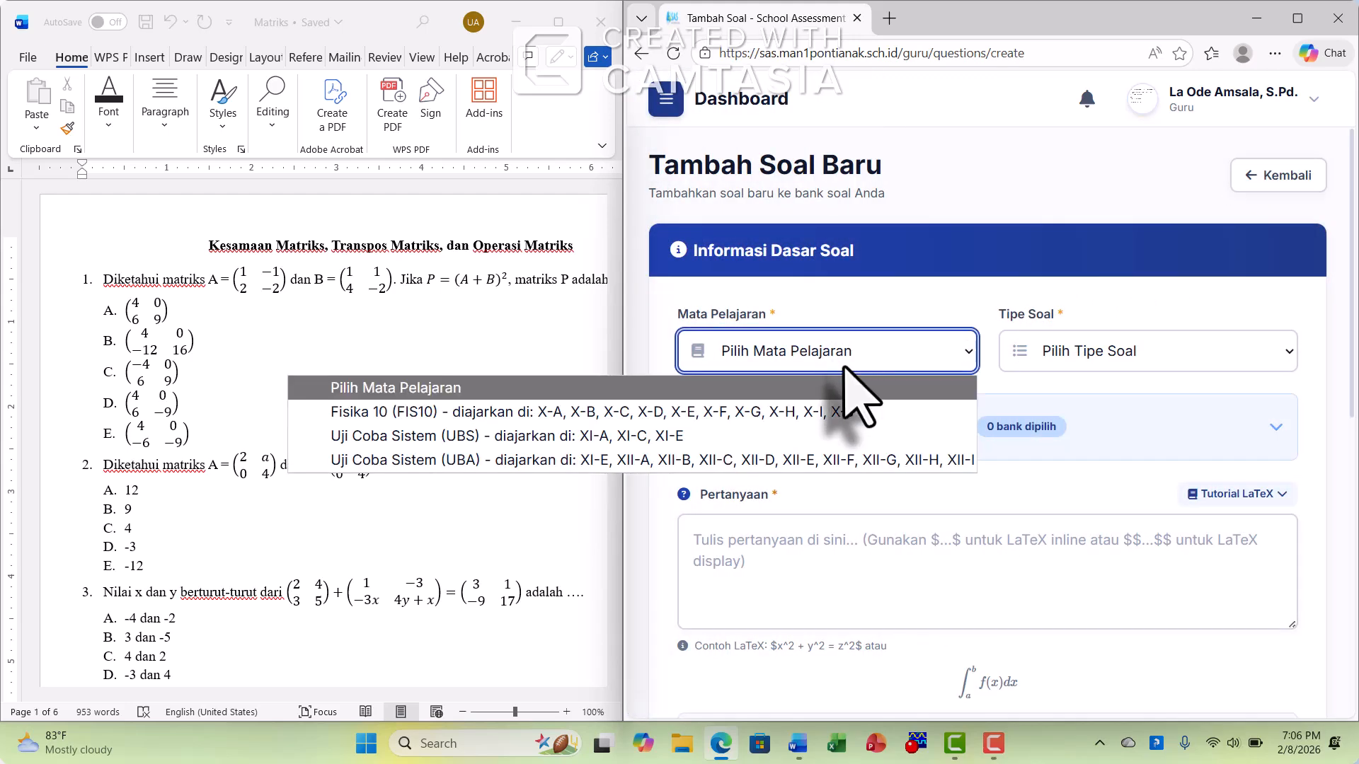
{"action": "left_click", "coordinate": [857, 417]}
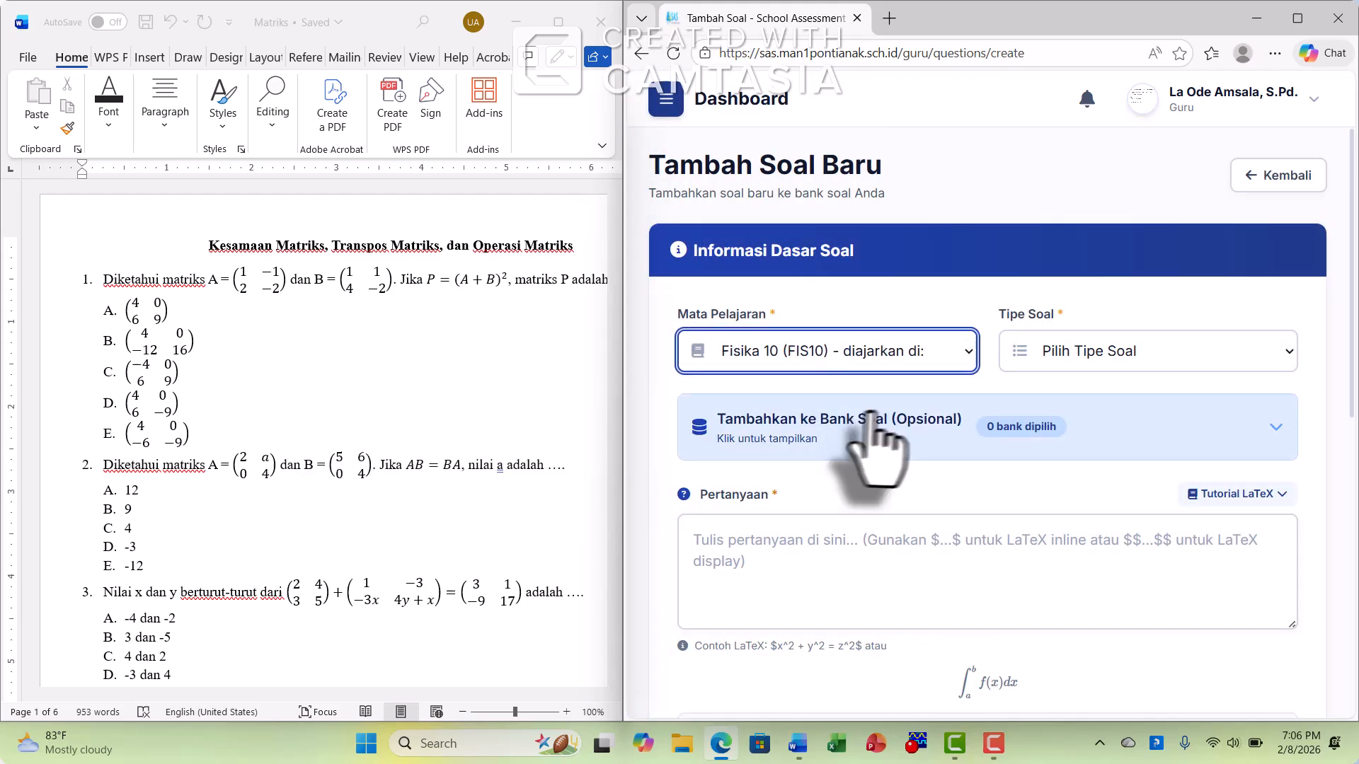
{"action": "left_click", "coordinate": [1120, 351]}
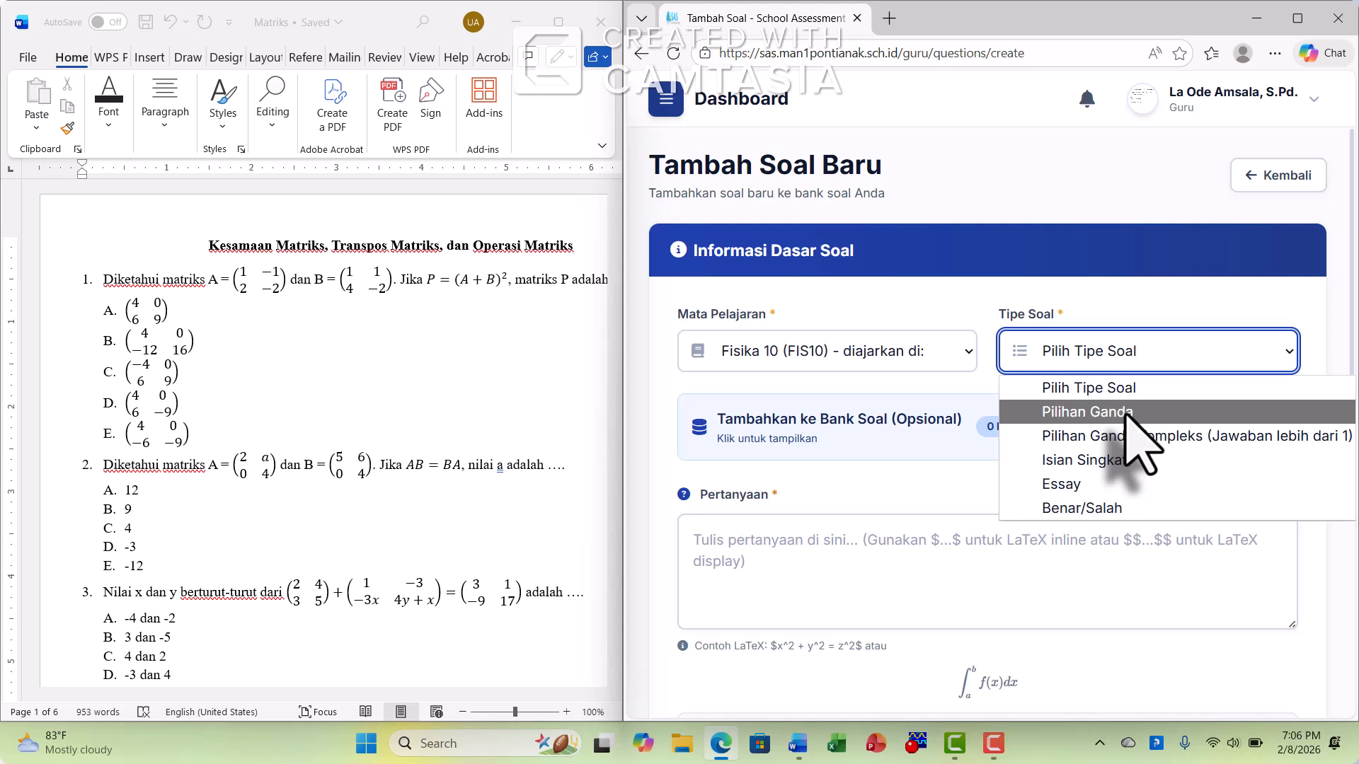
{"action": "left_click", "coordinate": [1128, 416]}
Assign the new question to the Matrik Kelas 10 question bank
{"action": "left_click", "coordinate": [1118, 442]}
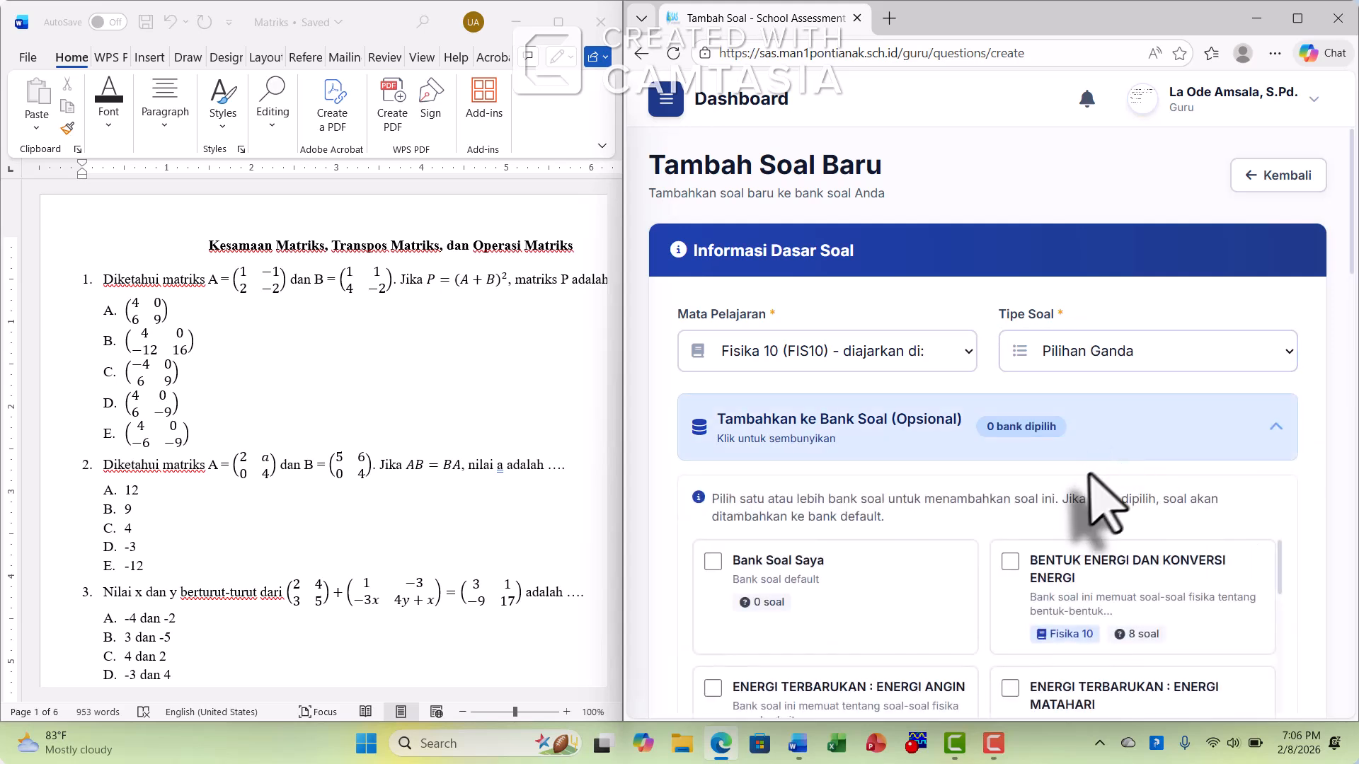
{"action": "scroll", "coordinate": [949, 546], "scroll_direction": "down", "scroll_amount": 5}
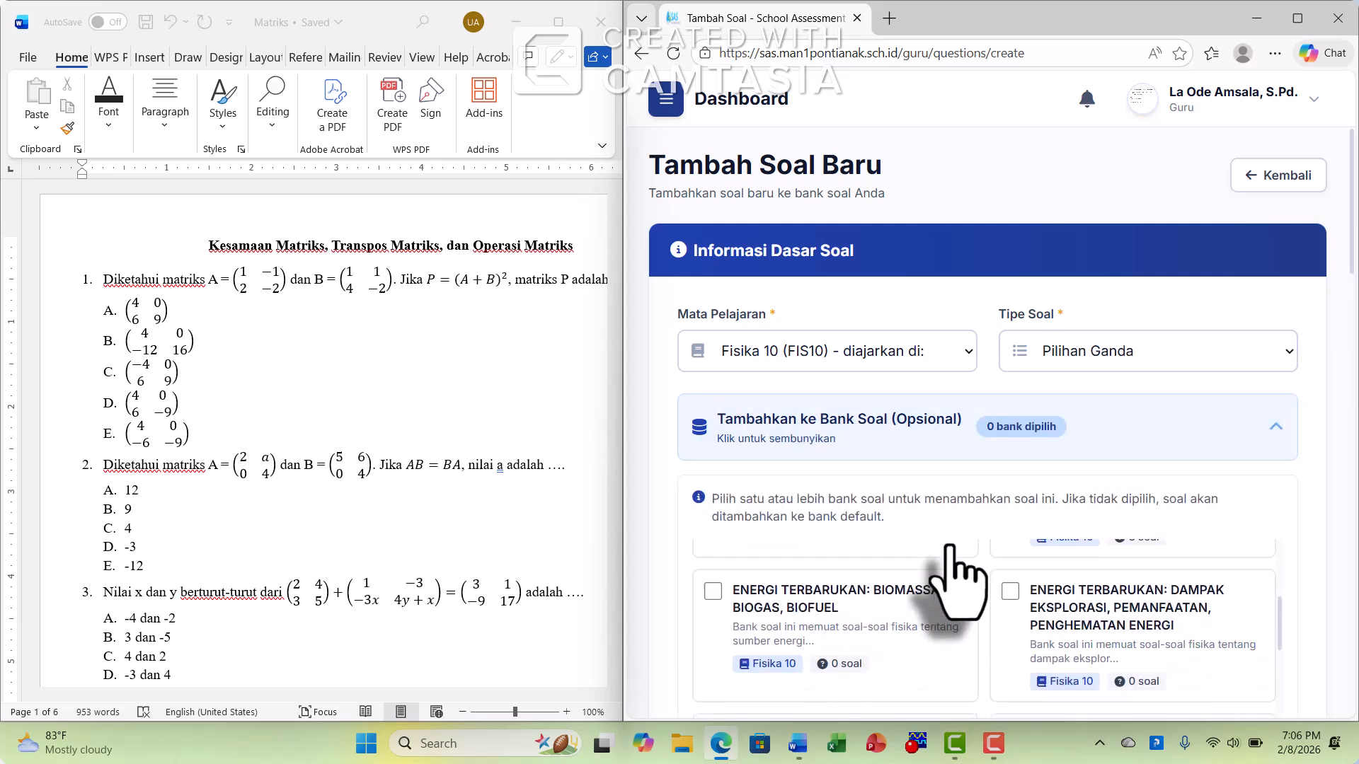
{"action": "scroll", "coordinate": [964, 552], "scroll_direction": "down", "scroll_amount": 5}
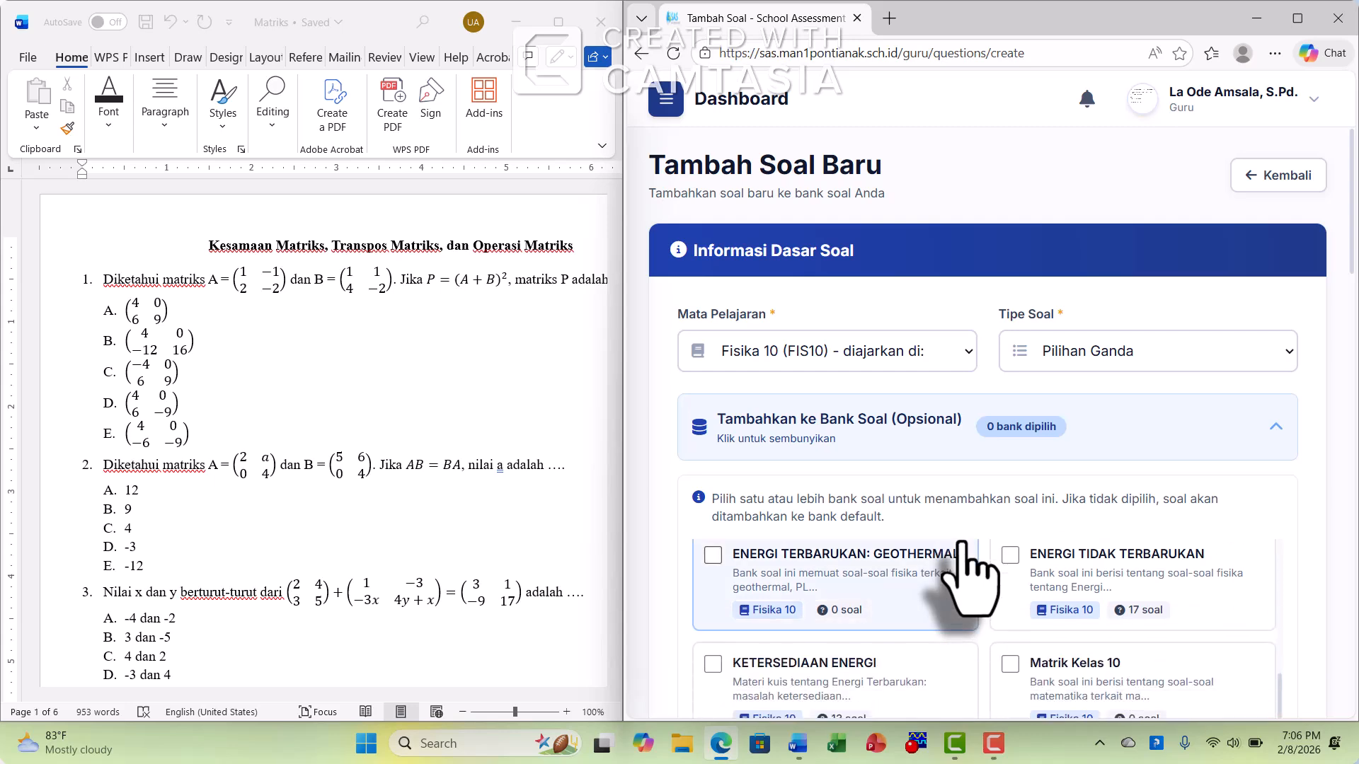
{"action": "scroll", "coordinate": [964, 552], "scroll_direction": "up", "scroll_amount": 2}
{"action": "scroll", "coordinate": [966, 561], "scroll_direction": "down", "scroll_amount": 1}
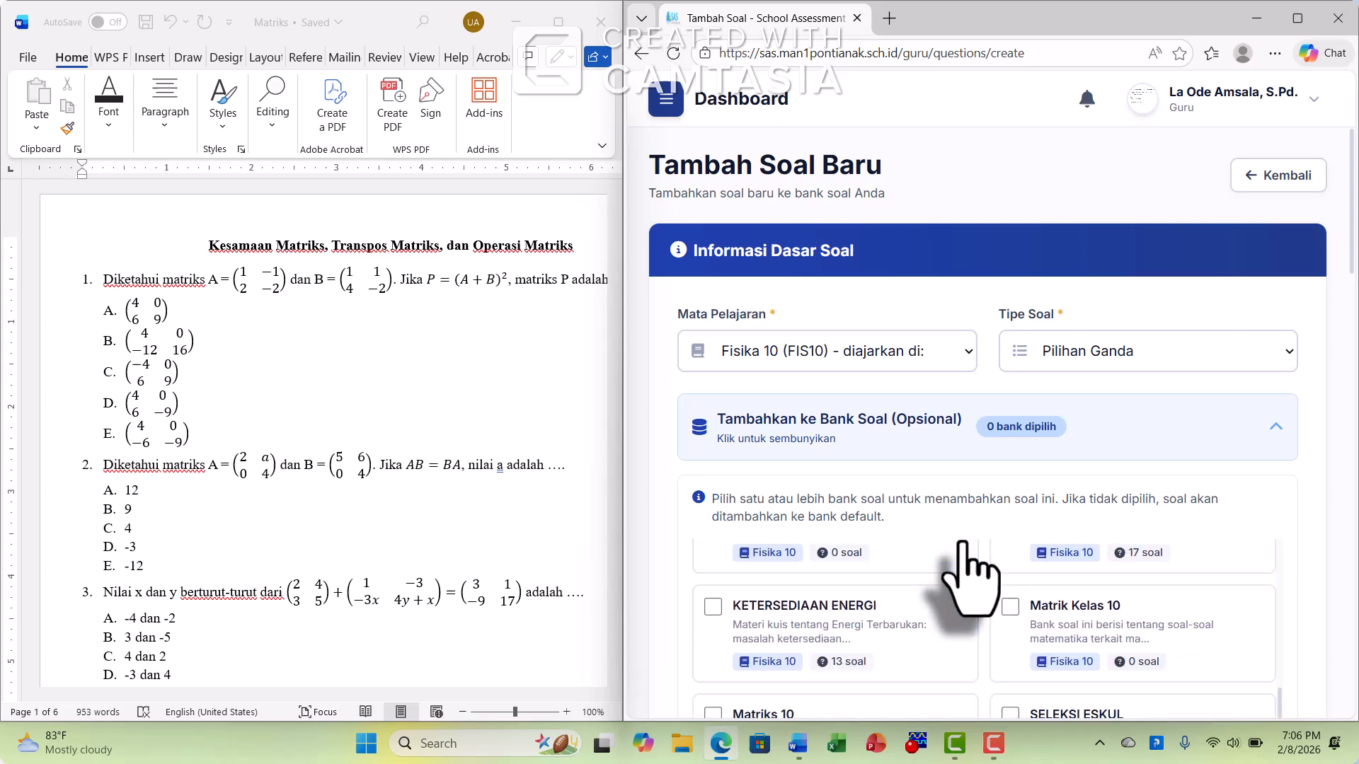
{"action": "left_click", "coordinate": [1010, 606]}
{"action": "scroll", "coordinate": [1308, 410], "scroll_direction": "down", "scroll_amount": 5}
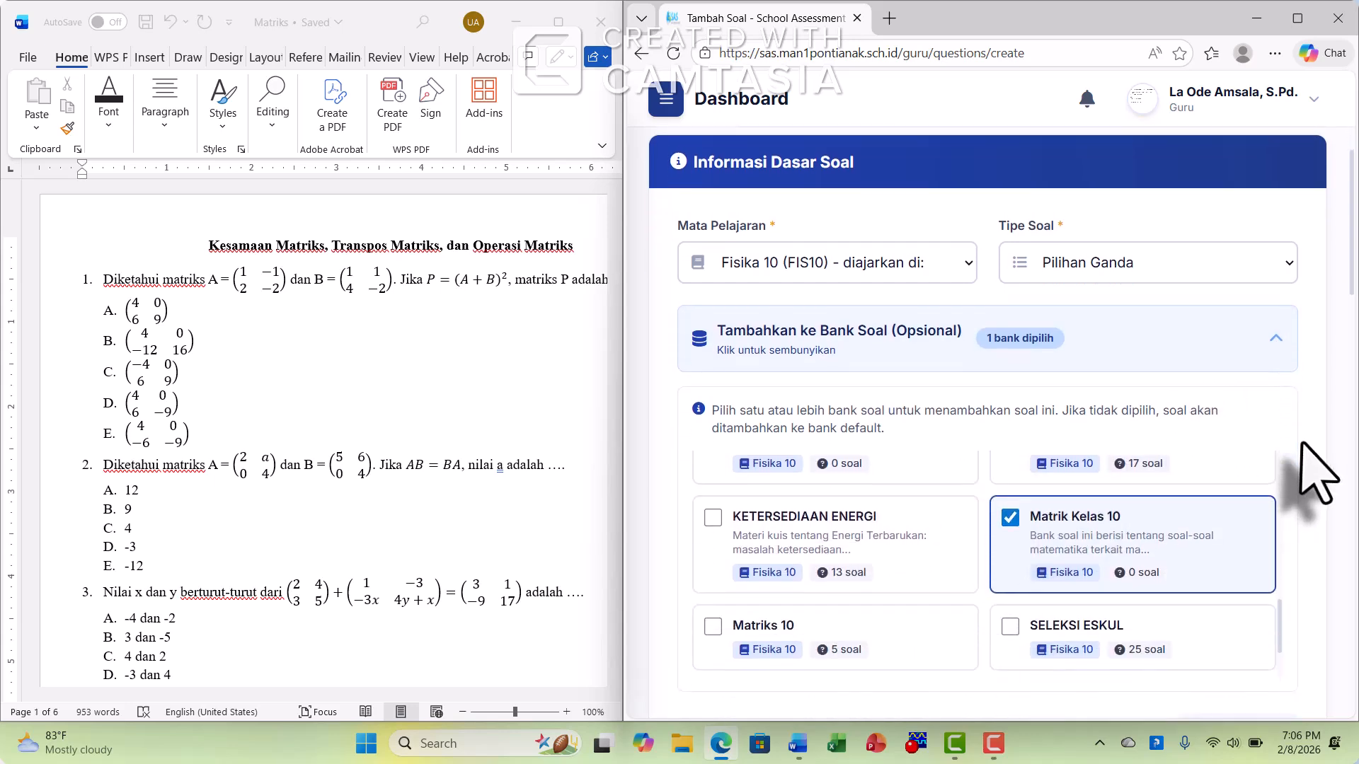
Copy the text of question 1 from the Word document into the Pertanyaan field and remove its leading spaces
{"action": "scroll", "coordinate": [1316, 474], "scroll_direction": "down", "scroll_amount": 1}
{"action": "left_click", "coordinate": [812, 366]}
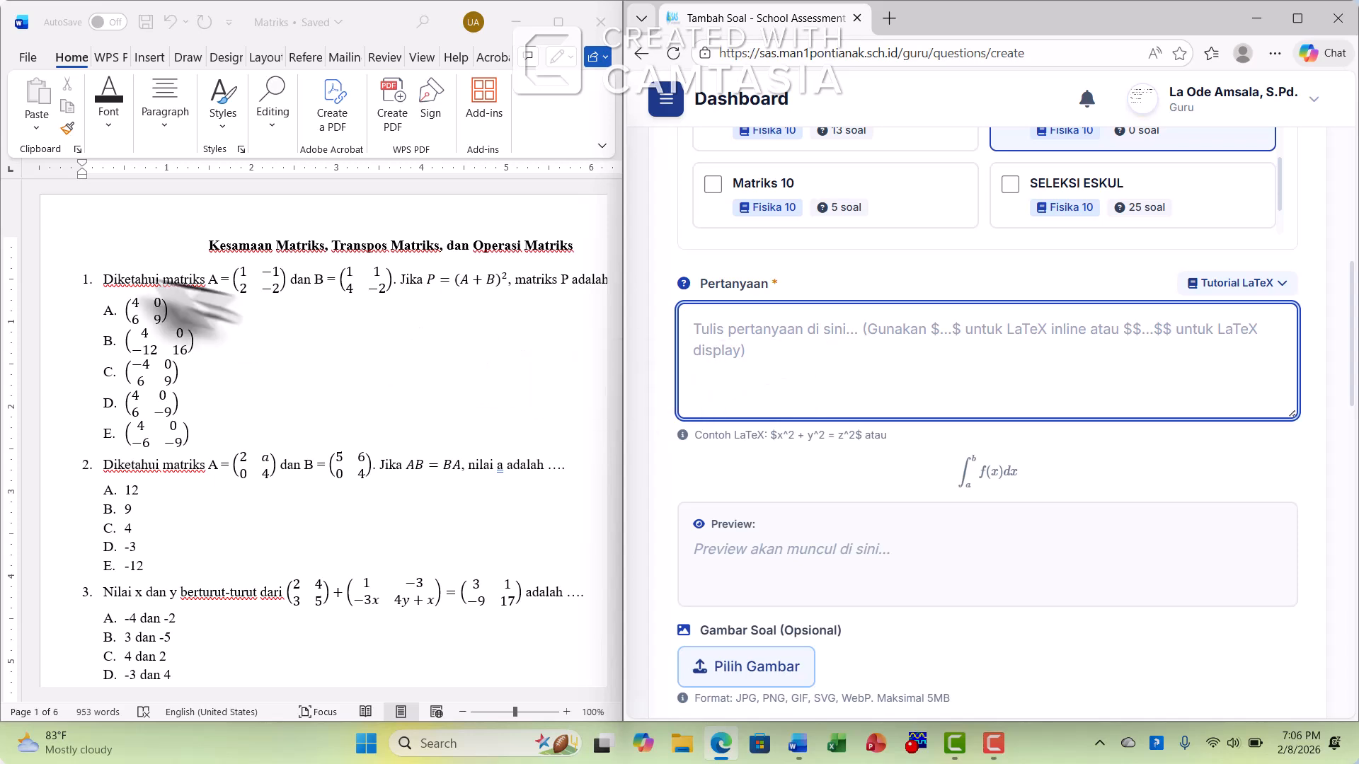
{"action": "left_click", "coordinate": [138, 281]}
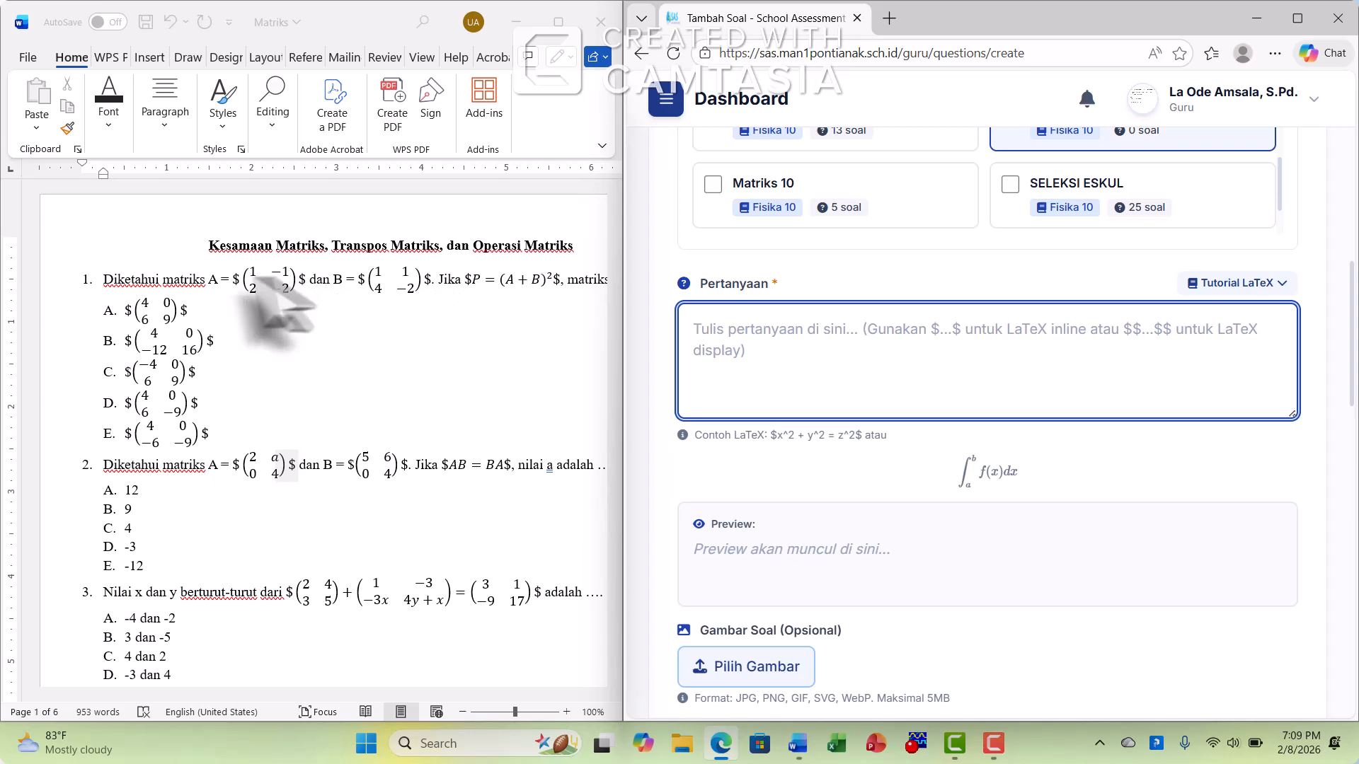
{"action": "left_click", "coordinate": [99, 278]}
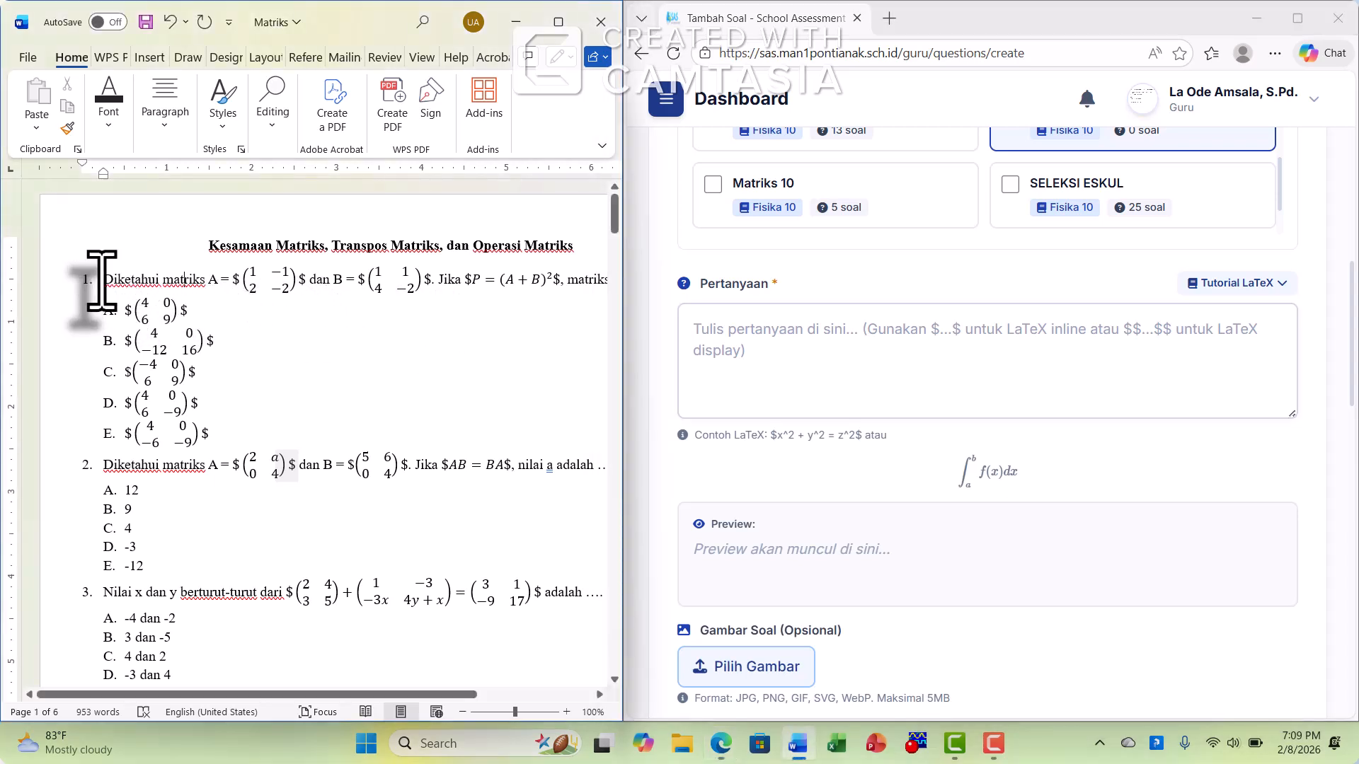
{"action": "left_click_drag", "start_coordinate": [101, 280], "coordinate": [557, 282]}
{"action": "right_click", "coordinate": [556, 282]}
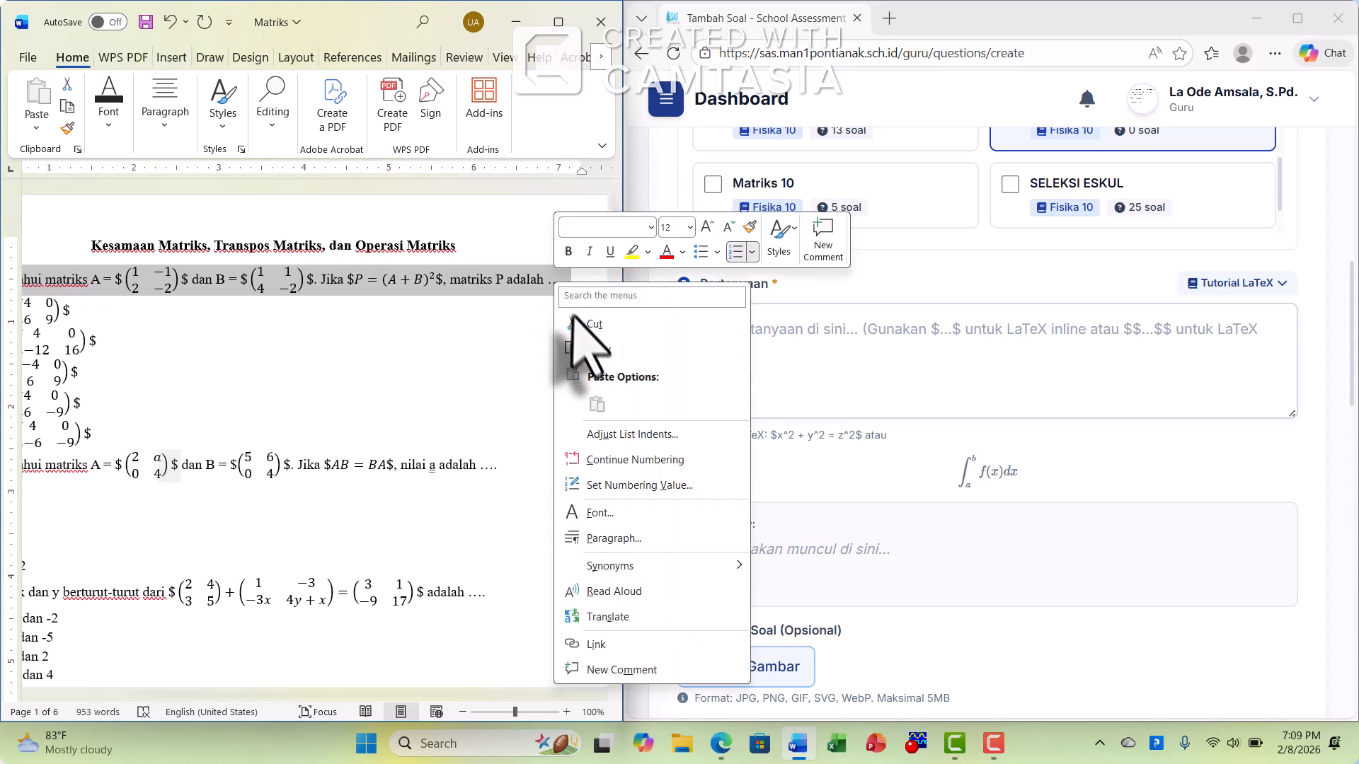
{"action": "left_click", "coordinate": [597, 352]}
{"action": "left_click", "coordinate": [784, 350]}
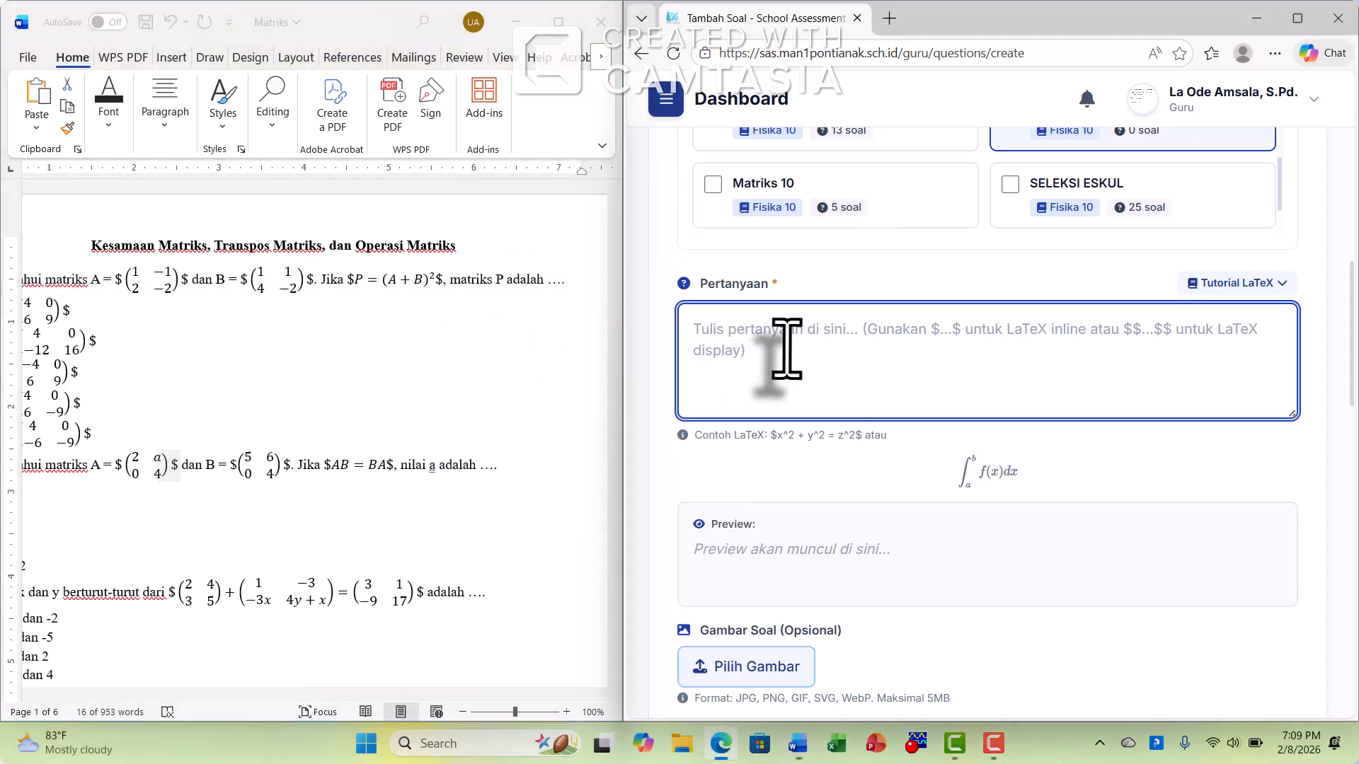
{"action": "key", "text": "ctrl+v"}
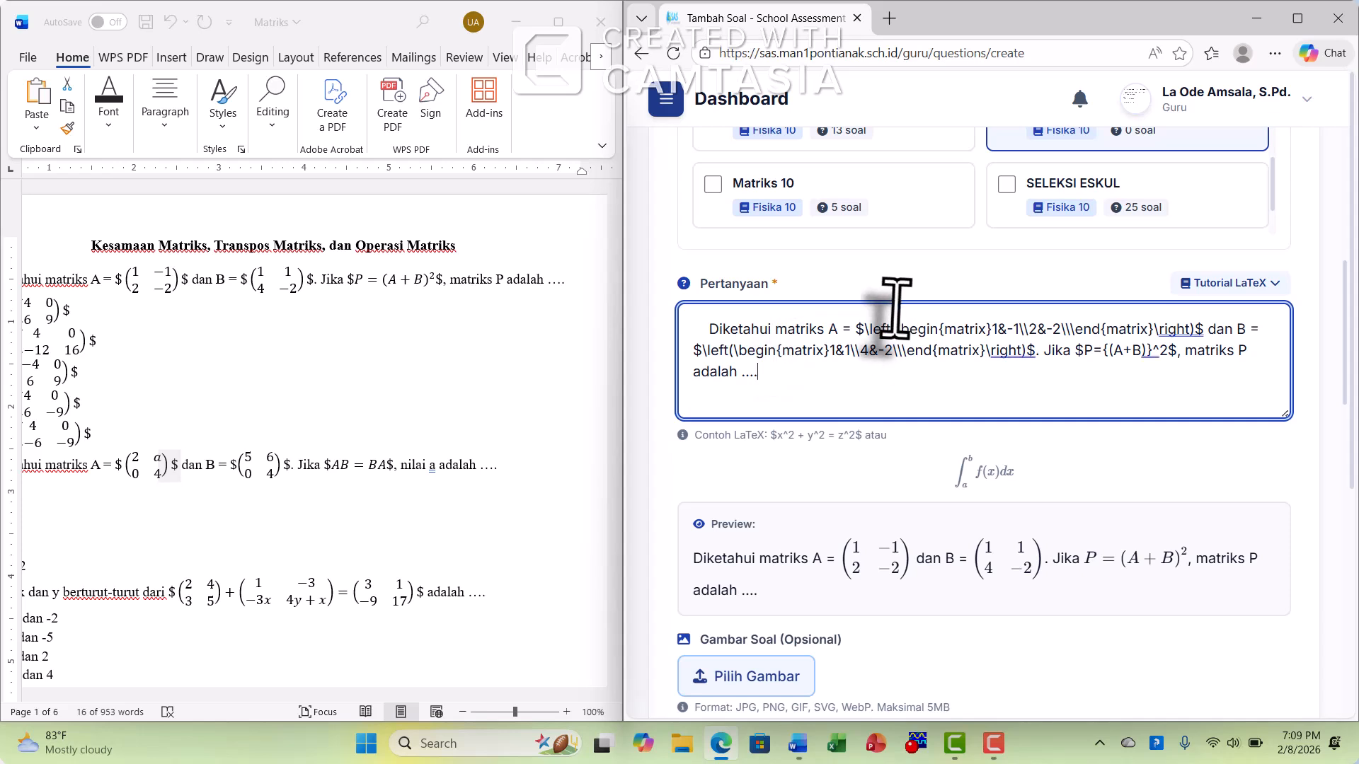
{"action": "left_click", "coordinate": [708, 330]}
{"action": "key", "text": "BackSpace"}
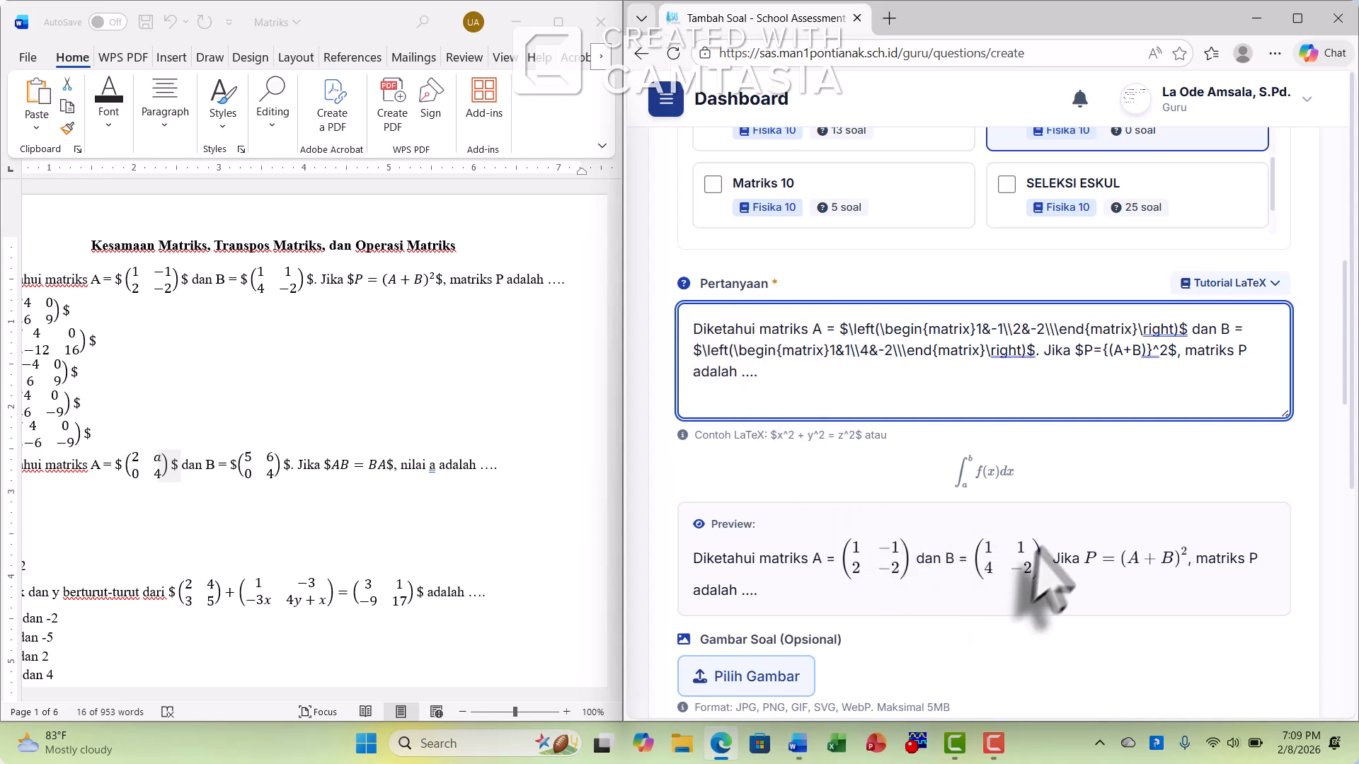
Copy question 1's answer A matrix (4, 0; 6, 9) from Word into Opsi A and remove the leading spaces
{"action": "scroll", "coordinate": [1042, 566], "scroll_direction": "down", "scroll_amount": 6}
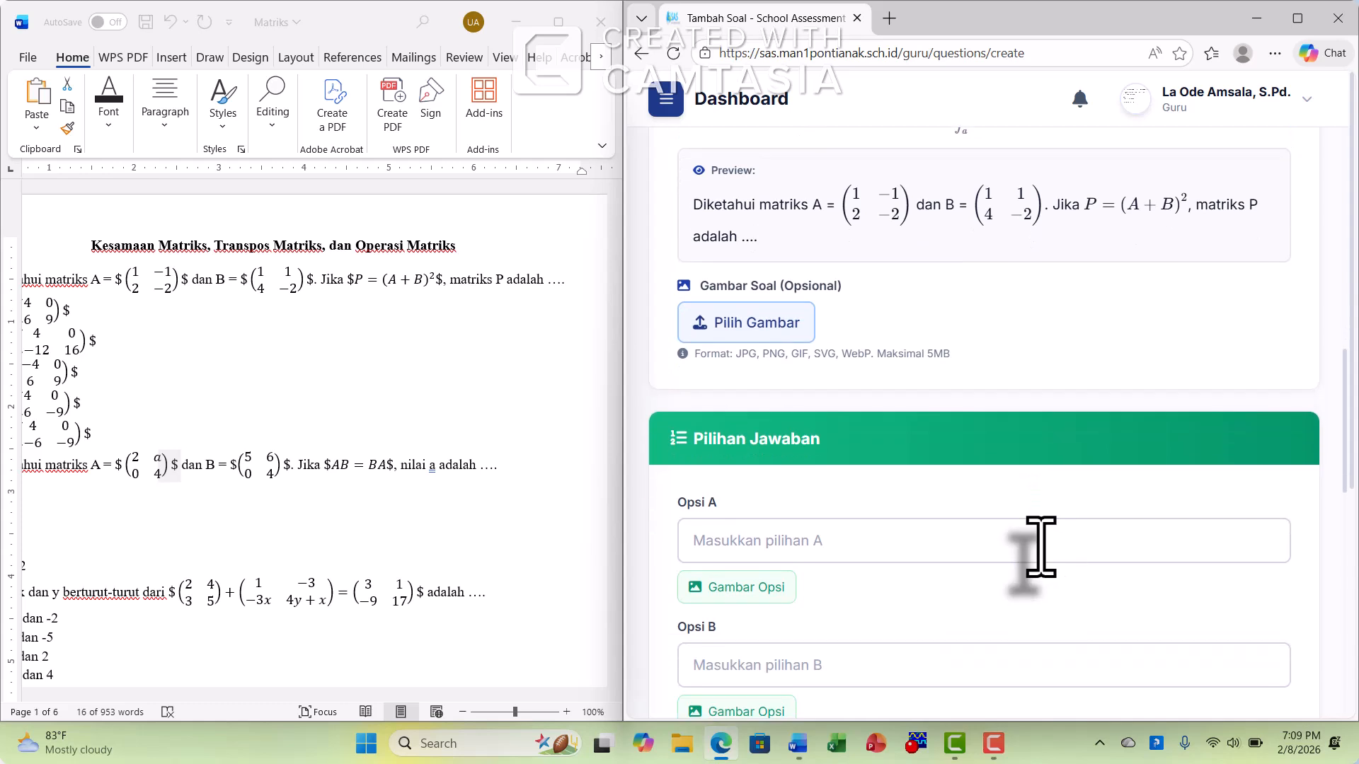
{"action": "scroll", "coordinate": [1041, 548], "scroll_direction": "down", "scroll_amount": 3}
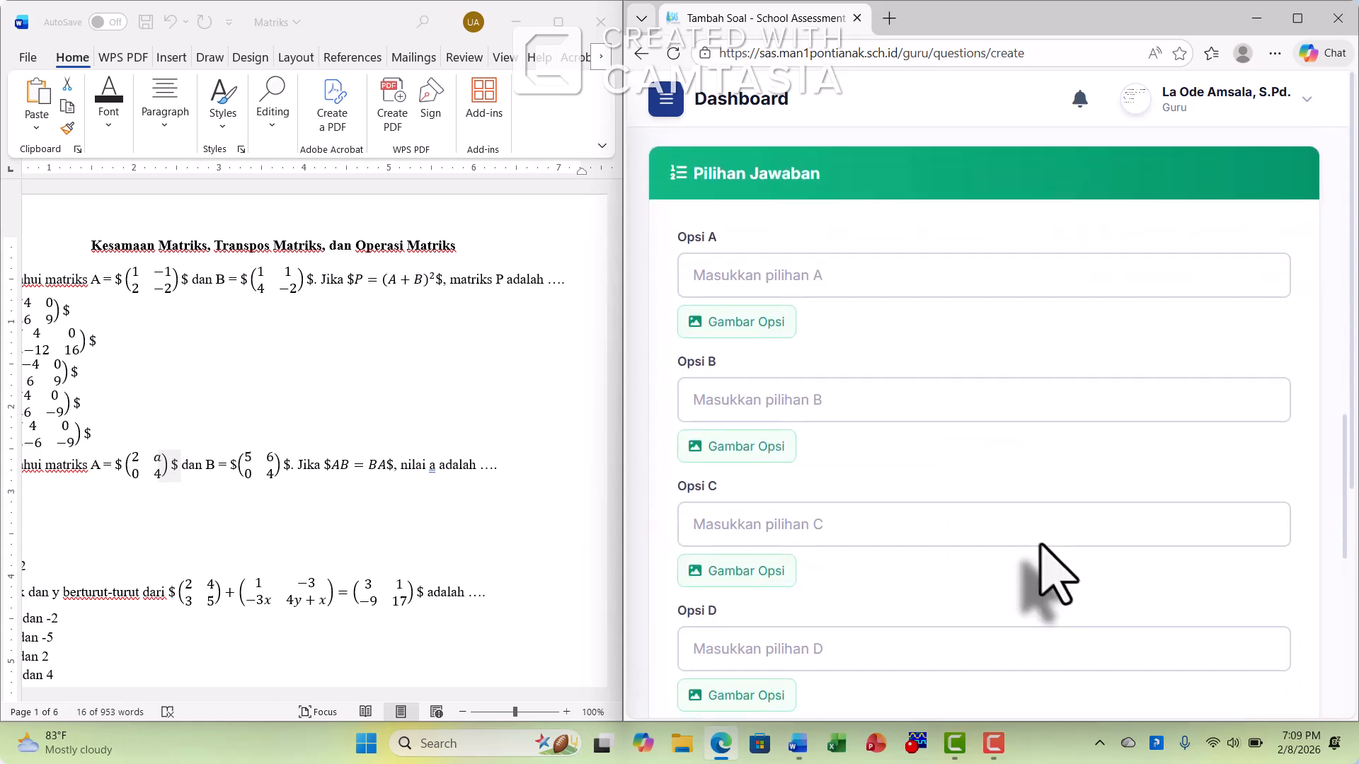
{"action": "left_click", "coordinate": [50, 315]}
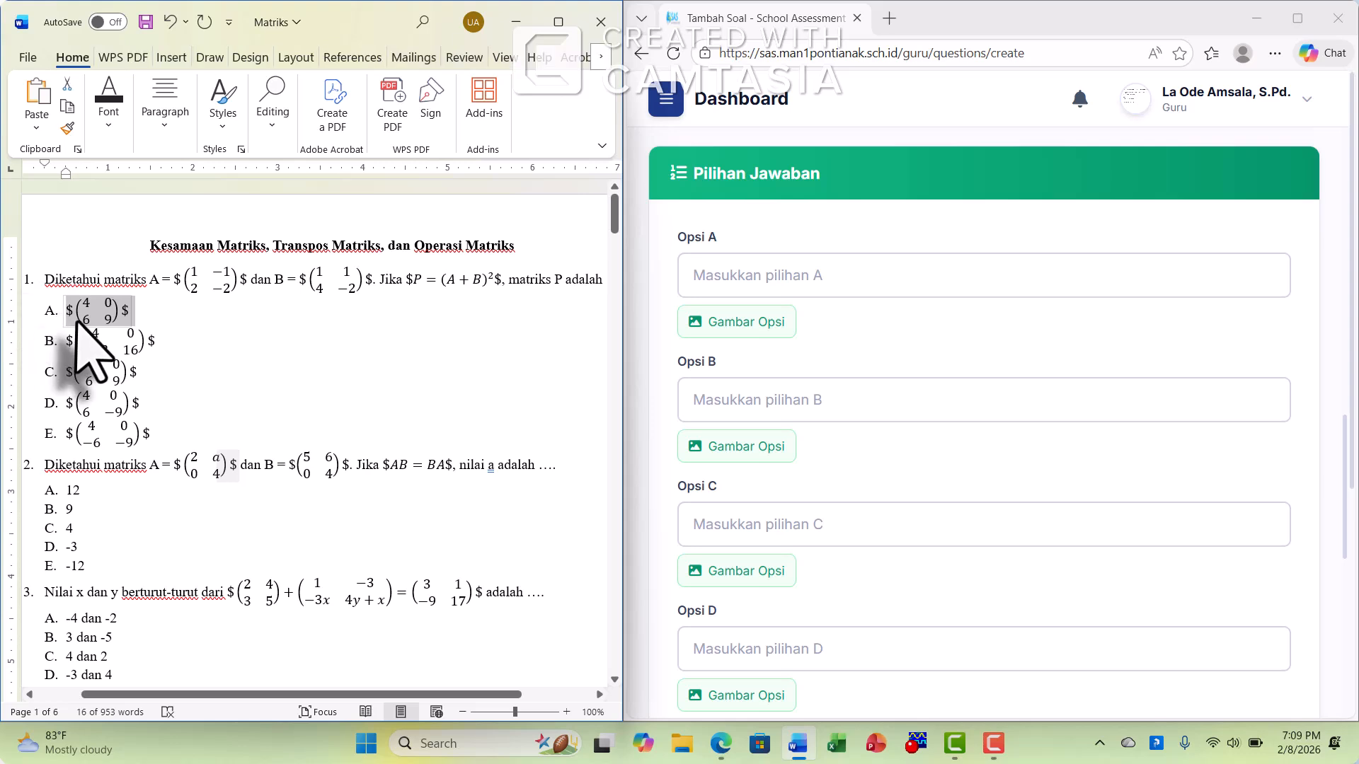
{"action": "right_click", "coordinate": [84, 324]}
{"action": "left_click", "coordinate": [120, 359]}
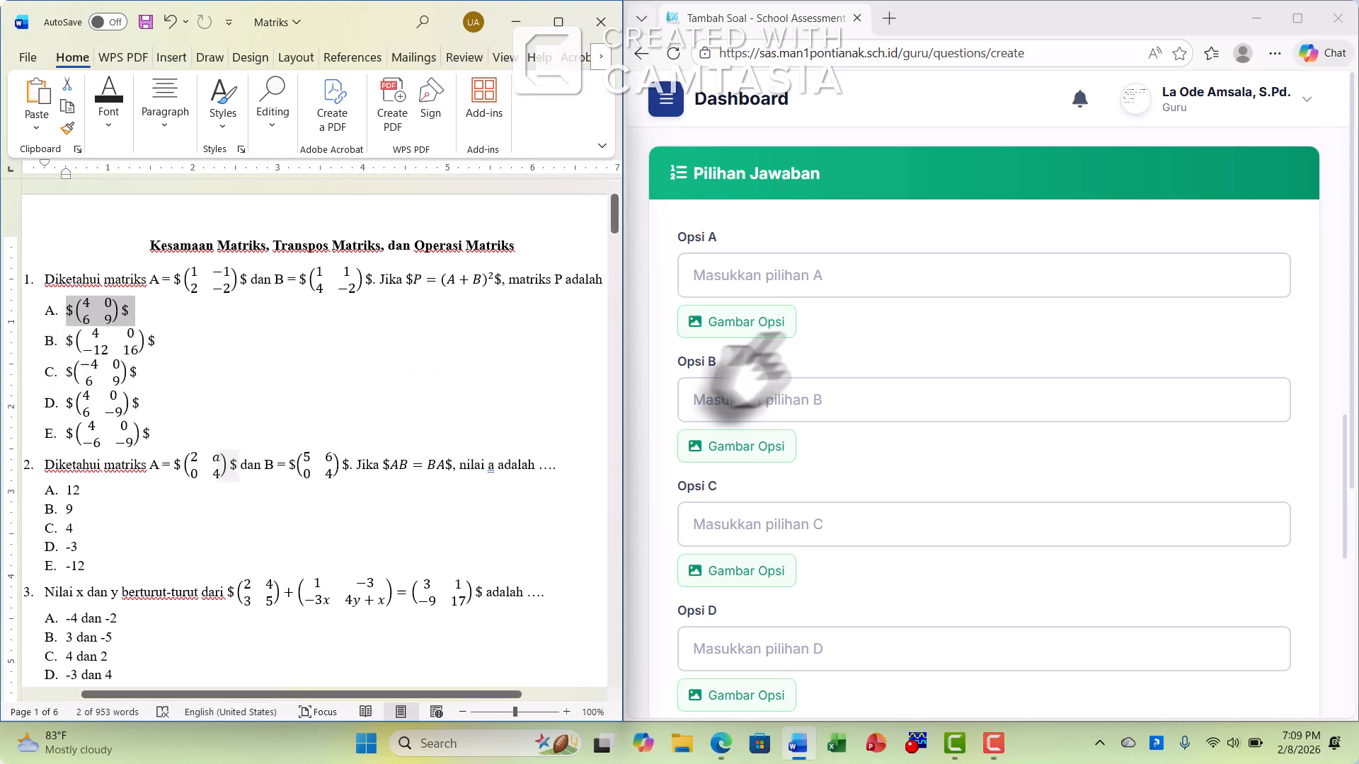
{"action": "left_click", "coordinate": [821, 283]}
{"action": "key", "text": "ctrl+v"}
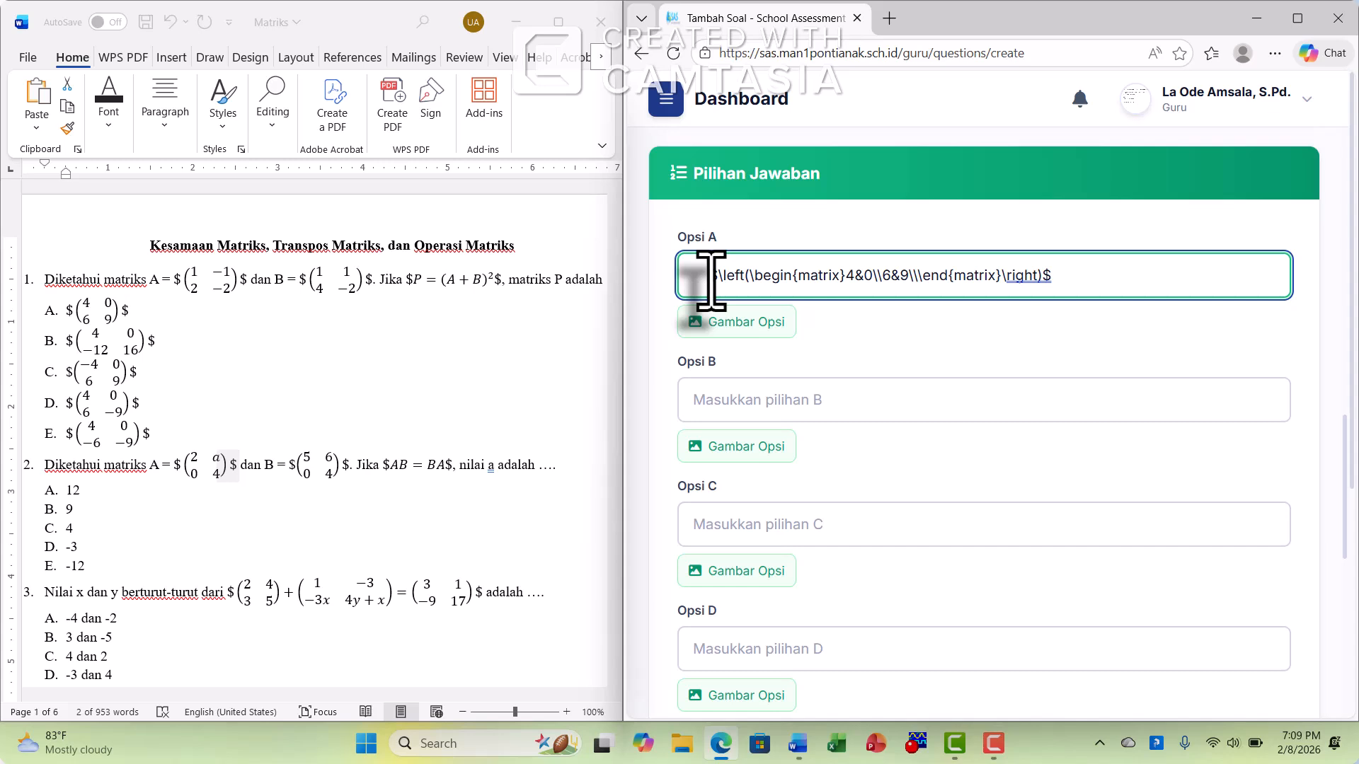
{"action": "key", "text": "BackSpace"}
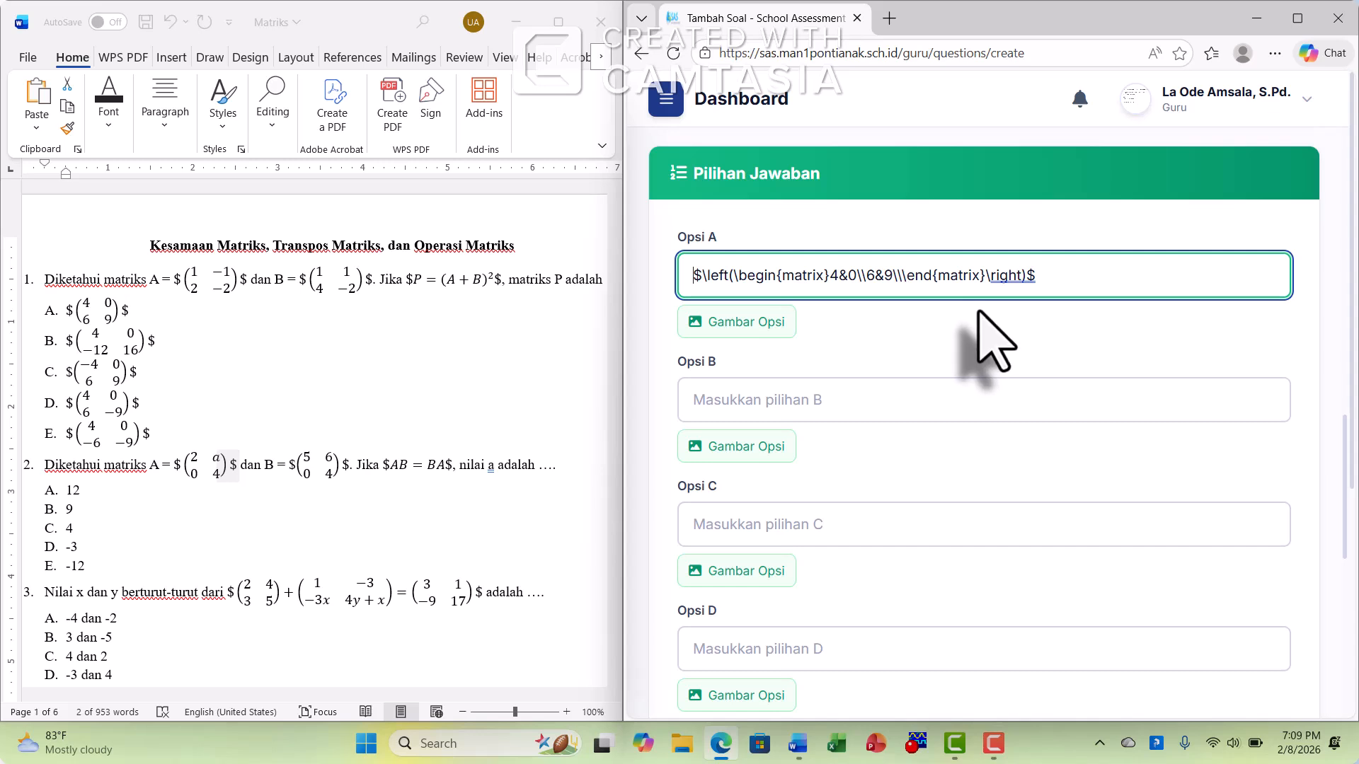
Copy question 1's answer B matrix (4, 0; -12, 16) from Word into Opsi B, without leading spaces
{"action": "left_click", "coordinate": [156, 344]}
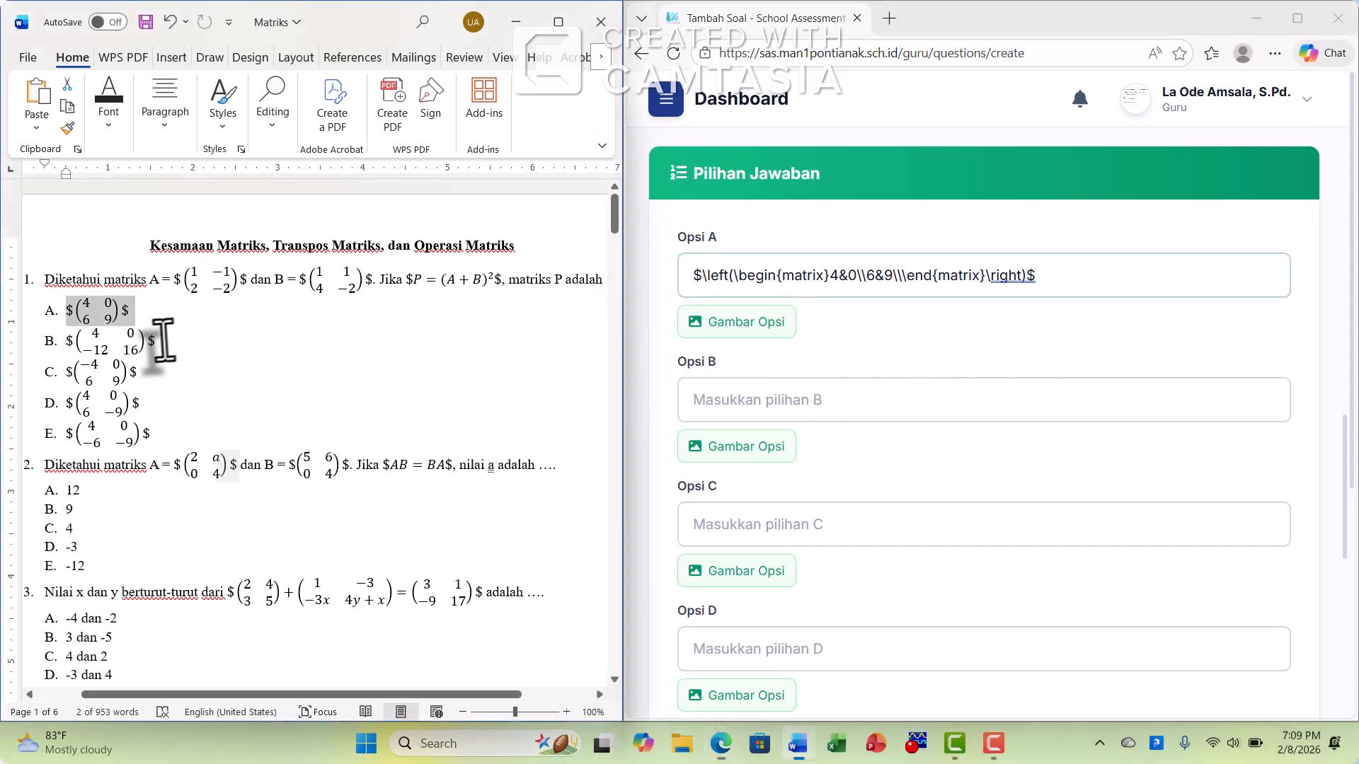
{"action": "right_click", "coordinate": [70, 345]}
{"action": "left_click", "coordinate": [106, 379]}
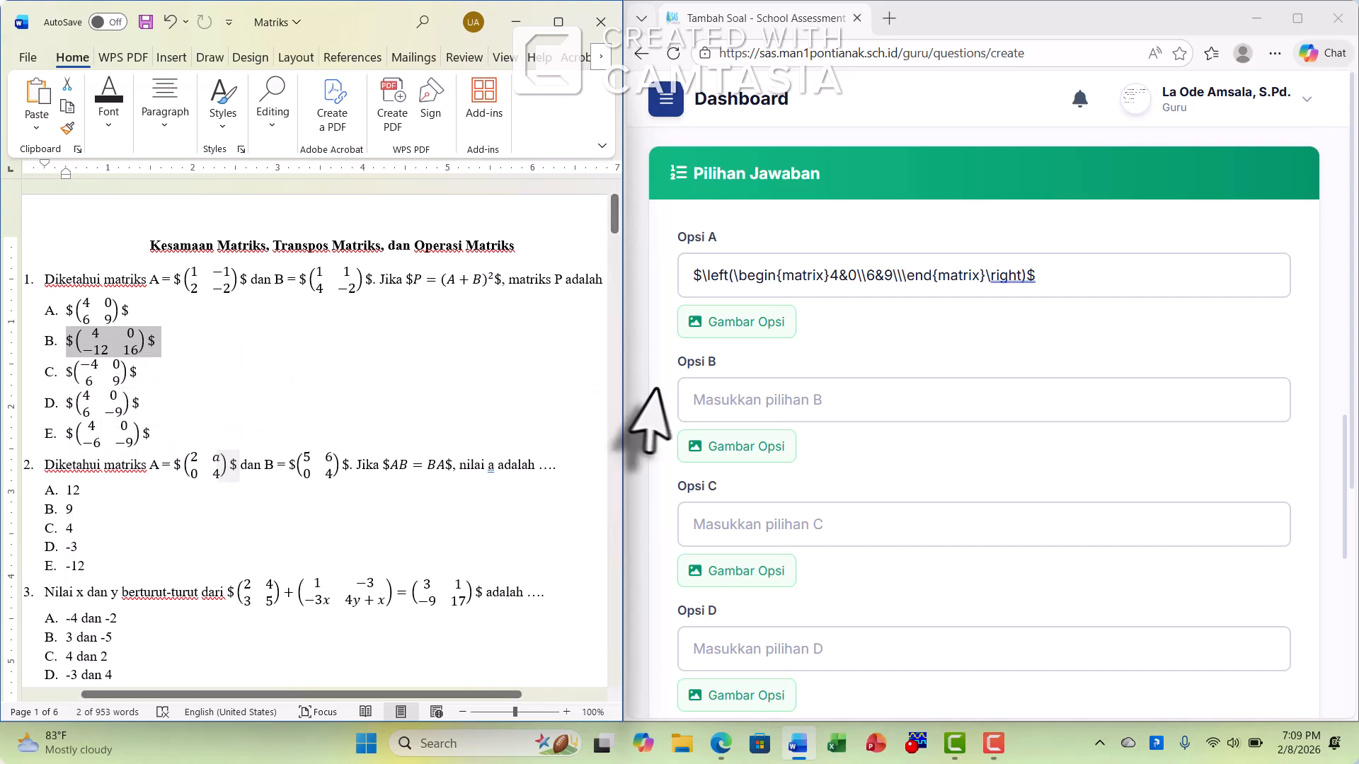
{"action": "left_click", "coordinate": [727, 400]}
{"action": "key", "text": "ctrl+v"}
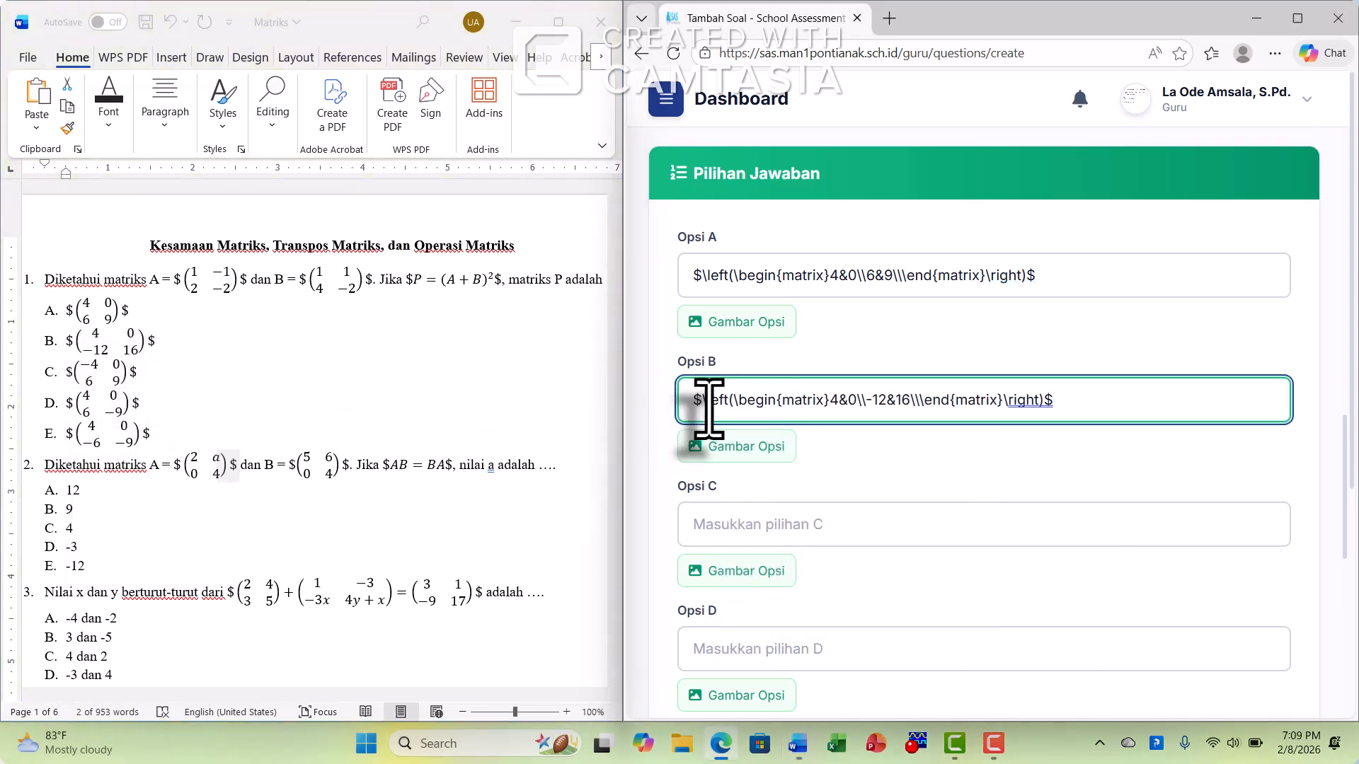
Copy question 1's answer C matrix (-4, 0; 6, 9) from Word into Opsi C, without leading spaces
{"action": "left_click", "coordinate": [131, 382]}
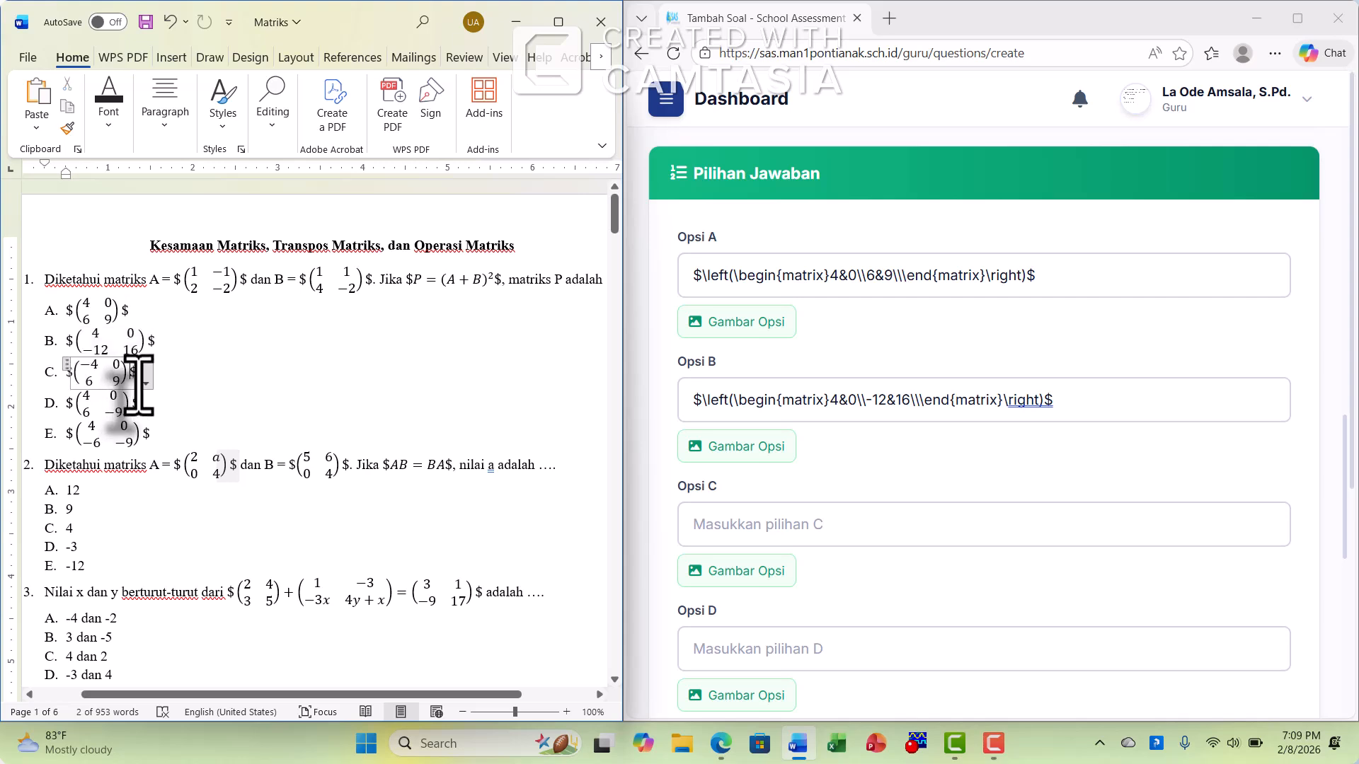
{"action": "left_click_drag", "start_coordinate": [127, 382], "coordinate": [80, 381]}
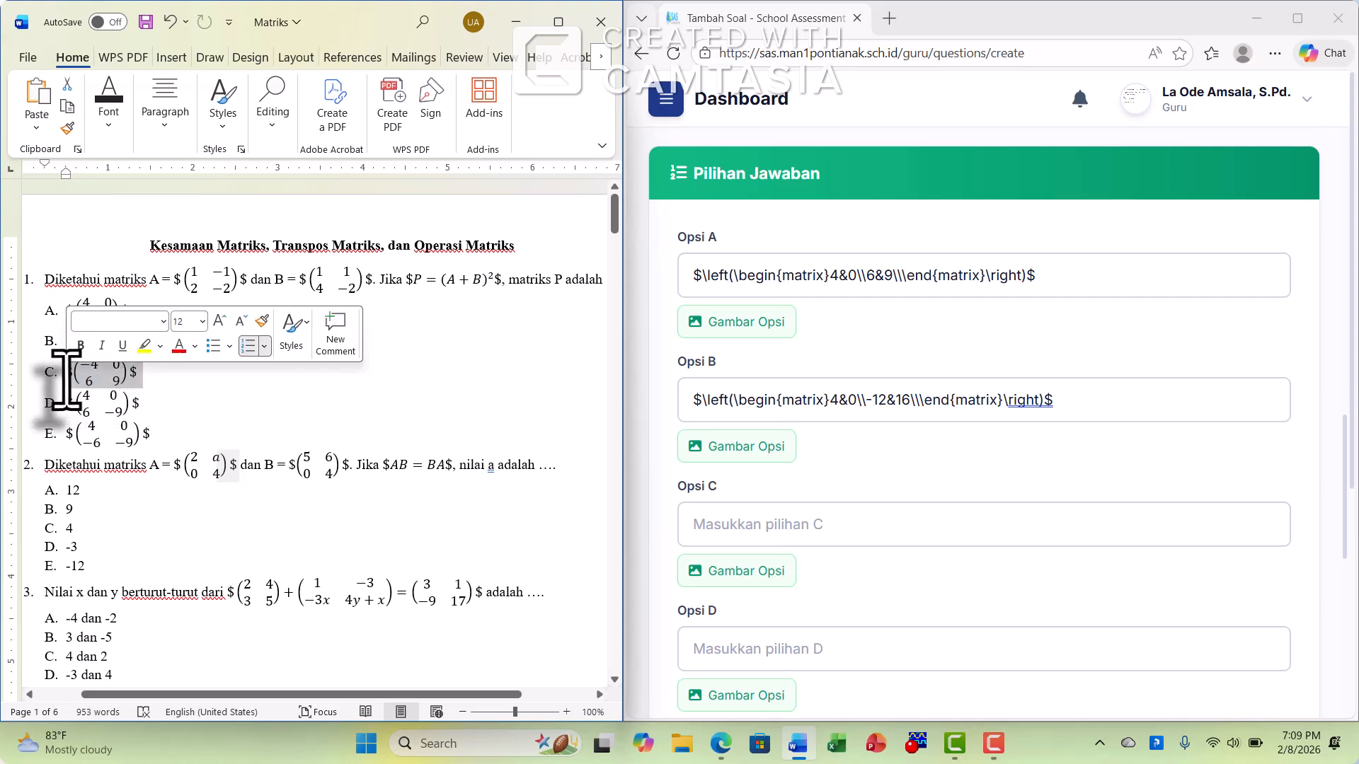
{"action": "right_click", "coordinate": [64, 381]}
{"action": "left_click", "coordinate": [85, 356]}
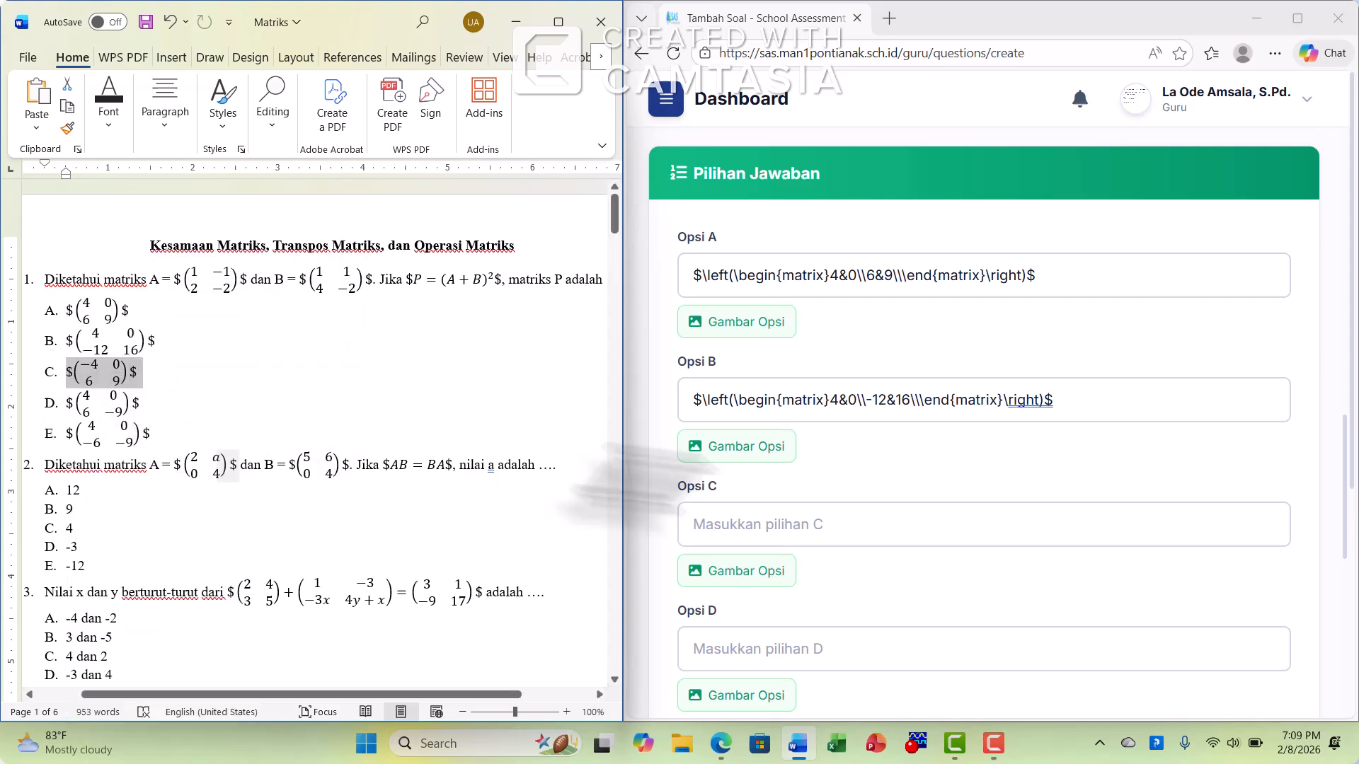
{"action": "left_click", "coordinate": [723, 524]}
{"action": "key", "text": "ctrl+v"}
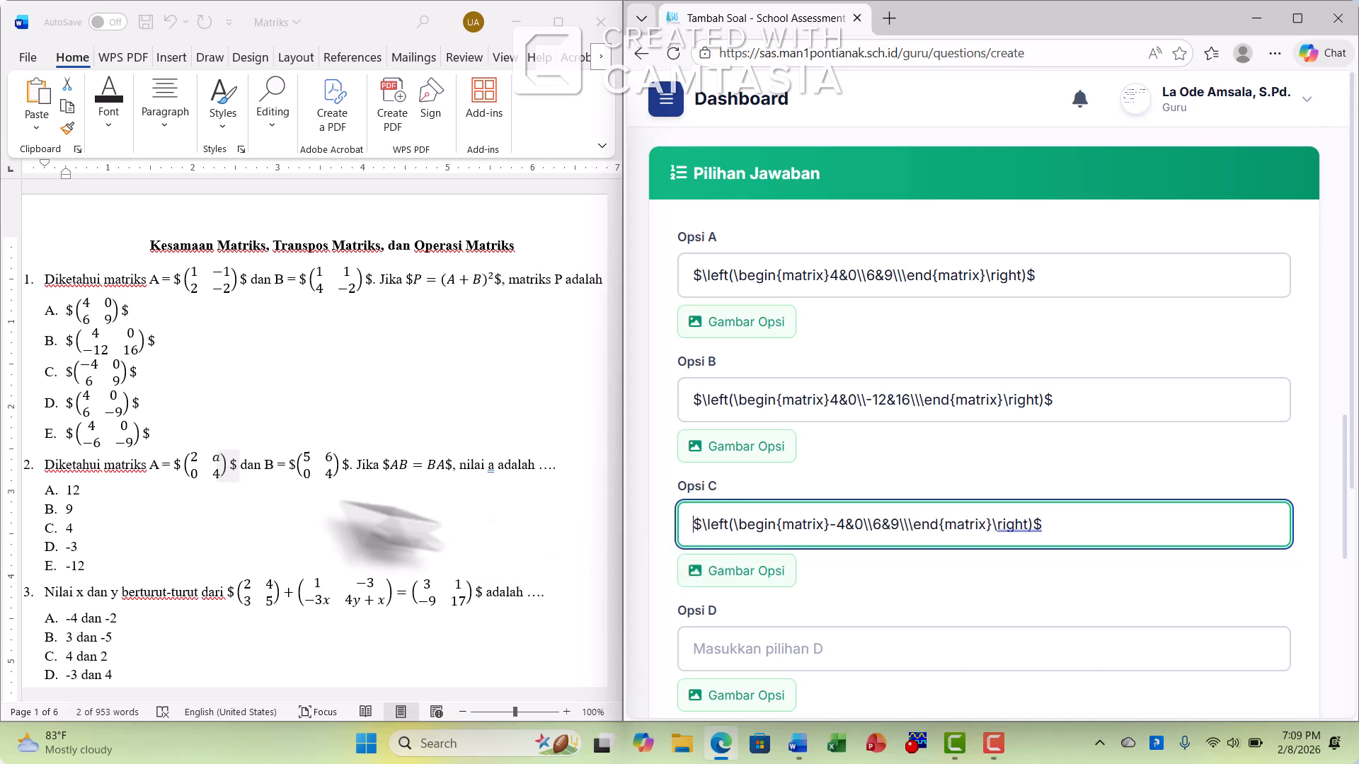
Copy question 1's answer D matrix (4, 0; 6, -9) from Word into Opsi D, without leading spaces
{"action": "left_click", "coordinate": [139, 402]}
{"action": "left_click_drag", "start_coordinate": [135, 403], "coordinate": [64, 401]}
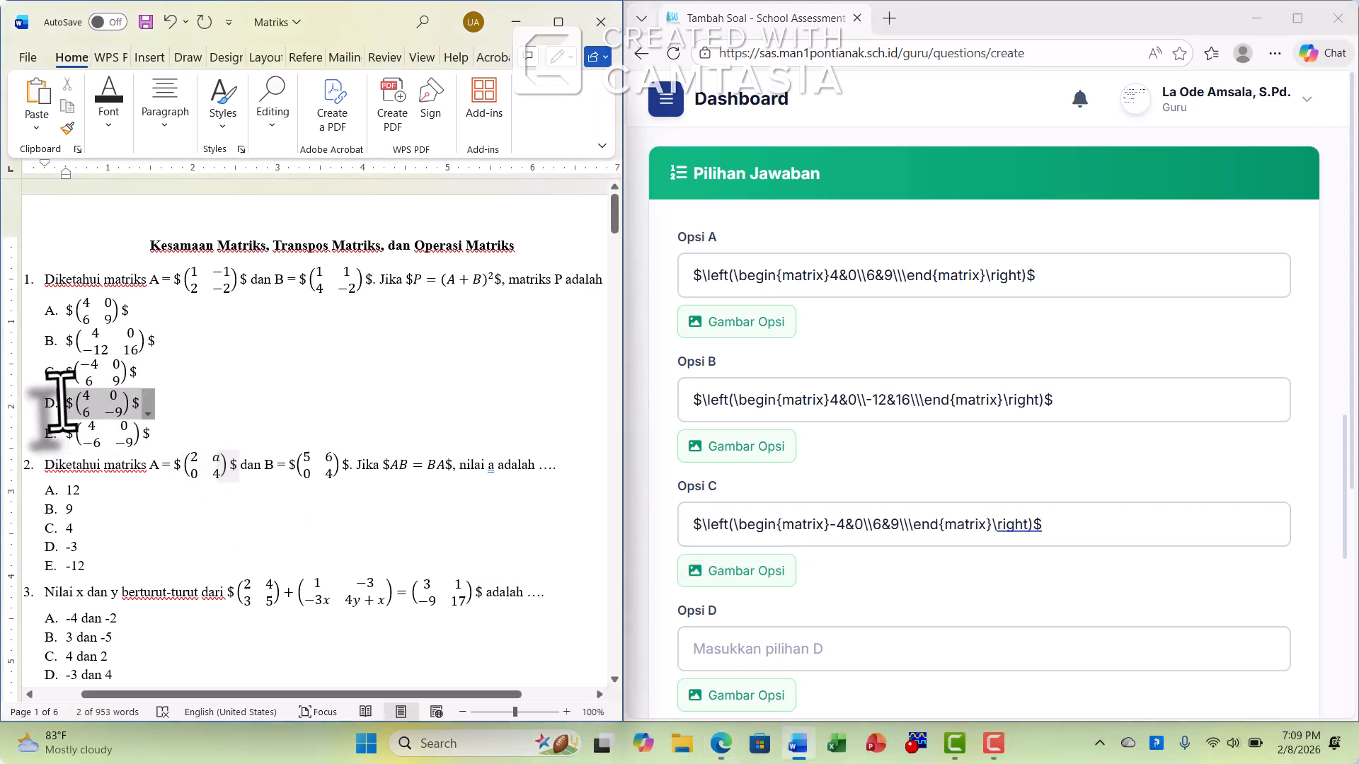
{"action": "right_click", "coordinate": [99, 398]}
{"action": "left_click", "coordinate": [131, 460]}
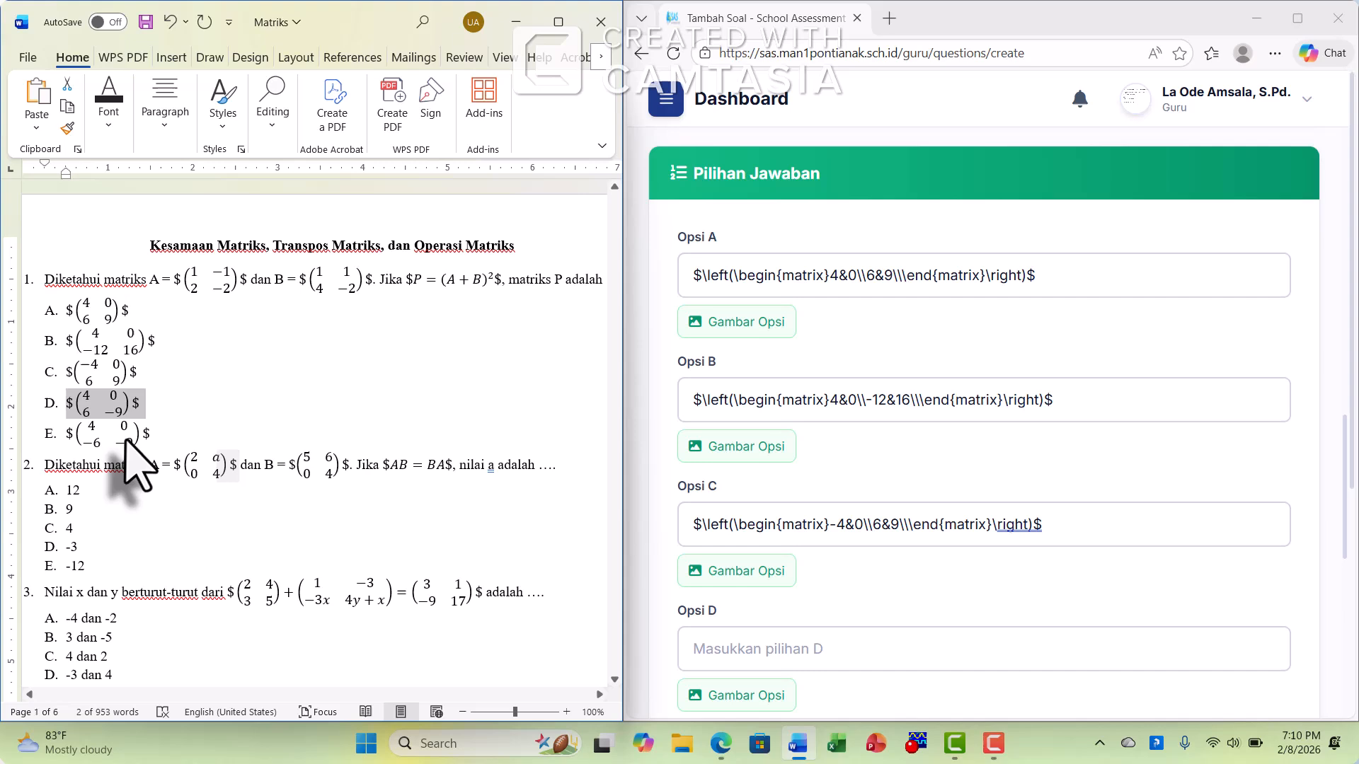
{"action": "left_click", "coordinate": [769, 649]}
{"action": "key", "text": "ctrl+v"}
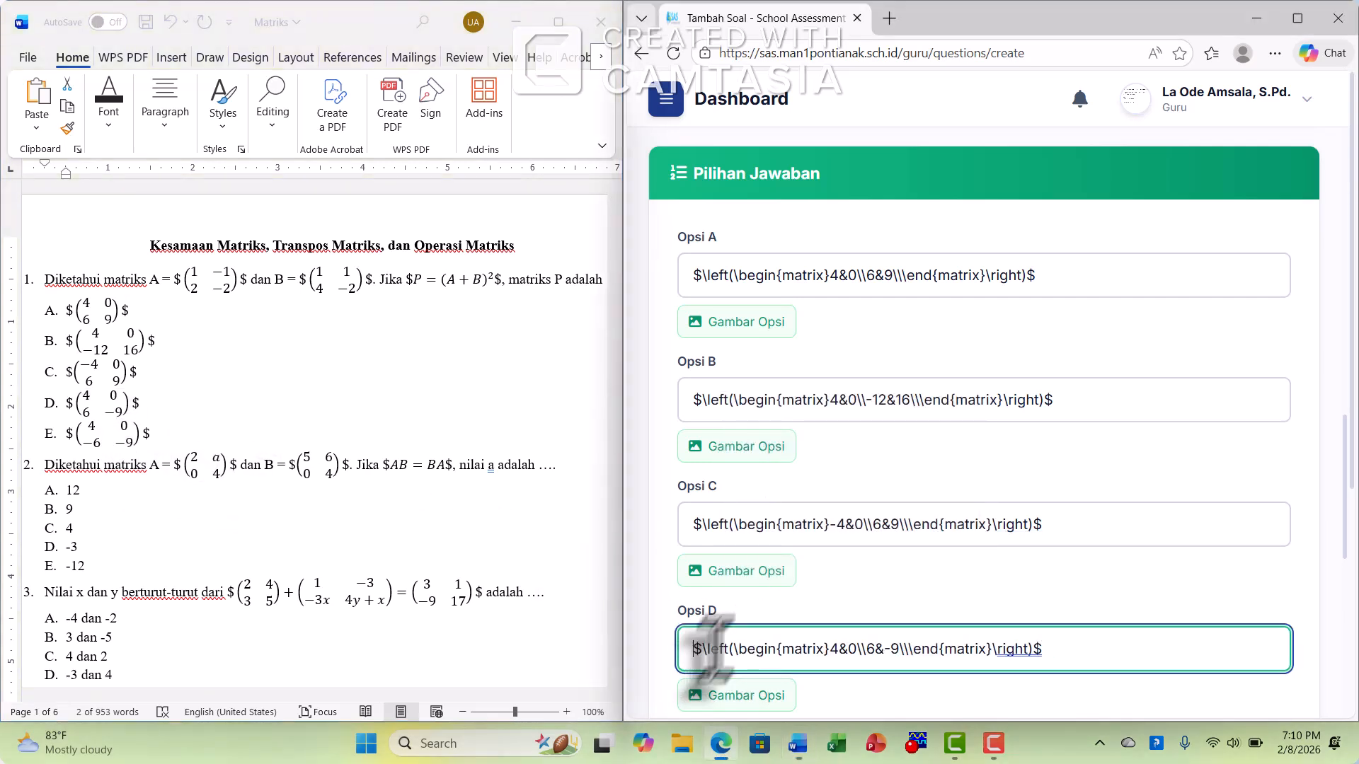
Copy question 1's answer E matrix (4, 0; -6, -9) from Word into Opsi E, without leading spaces
{"action": "scroll", "coordinate": [879, 576], "scroll_direction": "down", "scroll_amount": 5}
{"action": "left_click", "coordinate": [156, 436]}
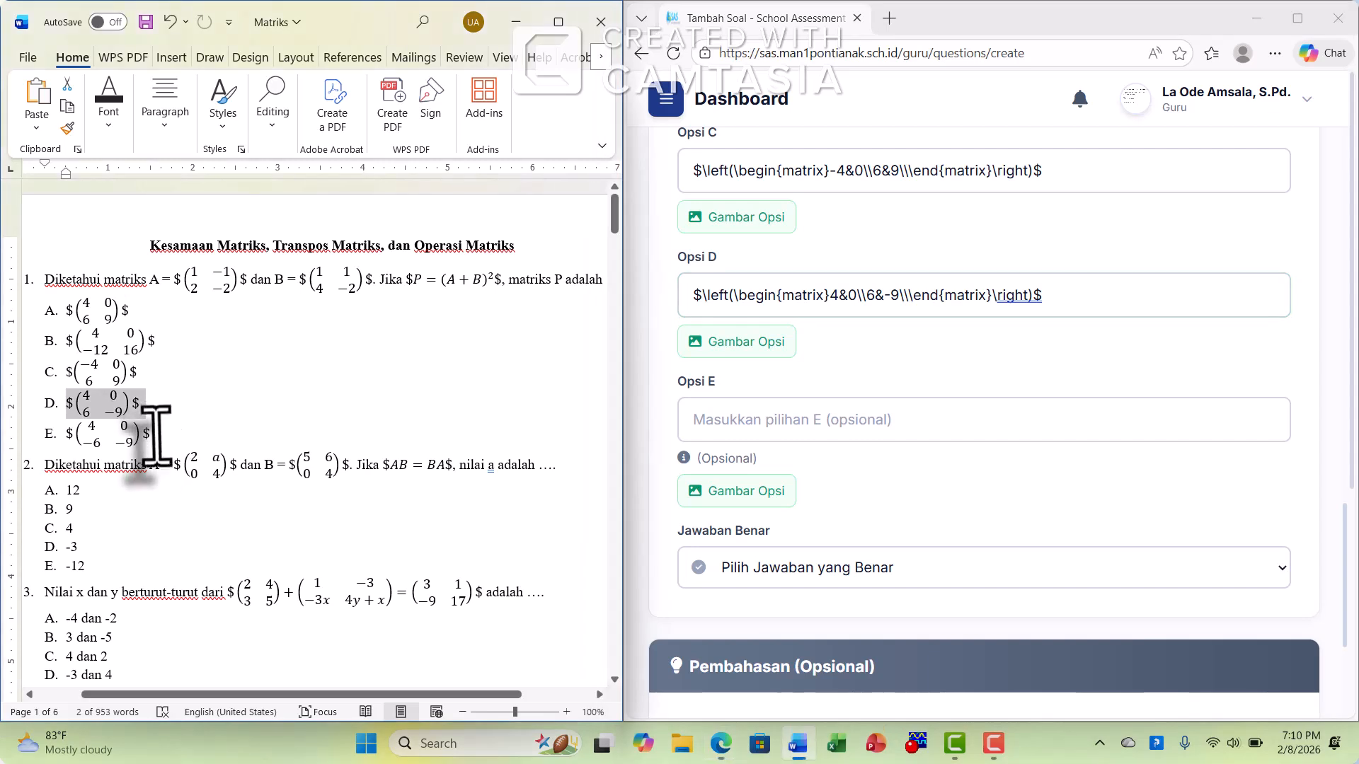
{"action": "left_click", "coordinate": [83, 439]}
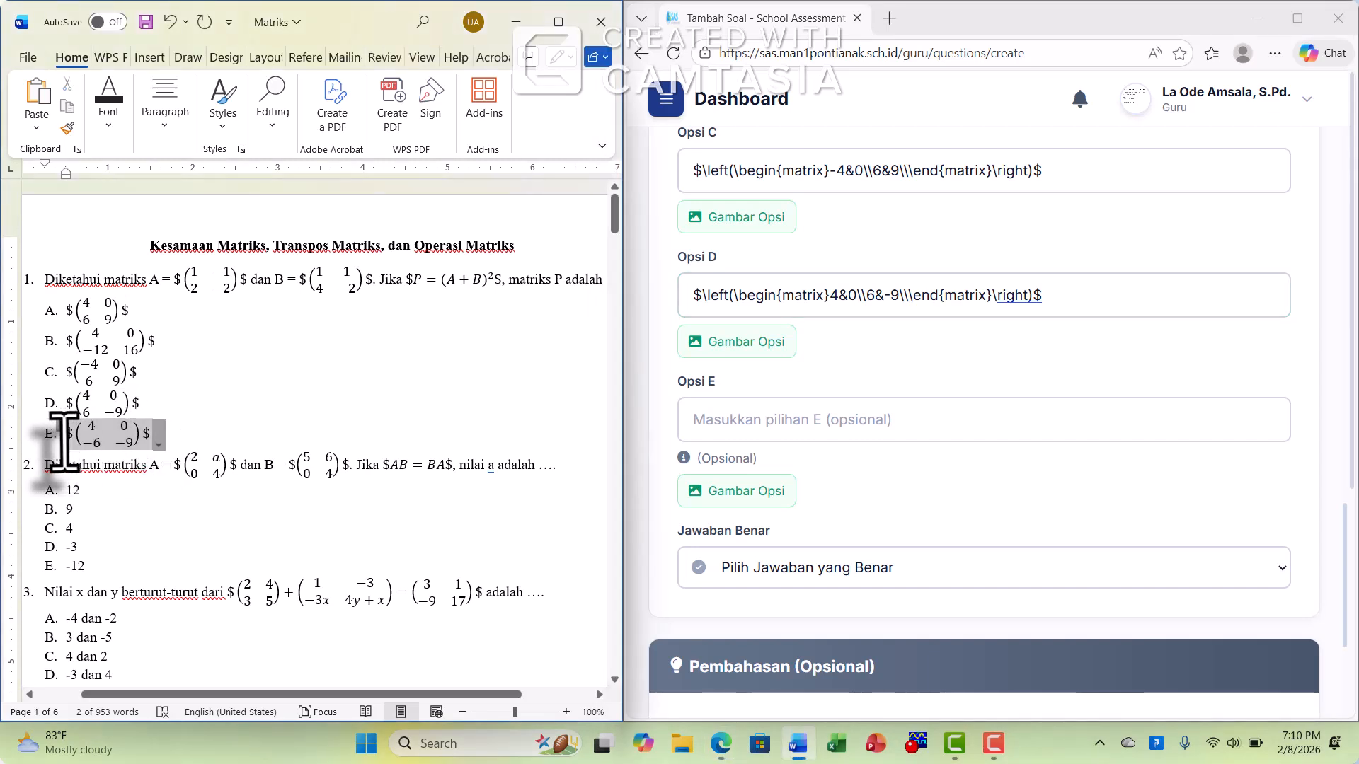
{"action": "right_click", "coordinate": [98, 442]}
{"action": "left_click", "coordinate": [113, 475]}
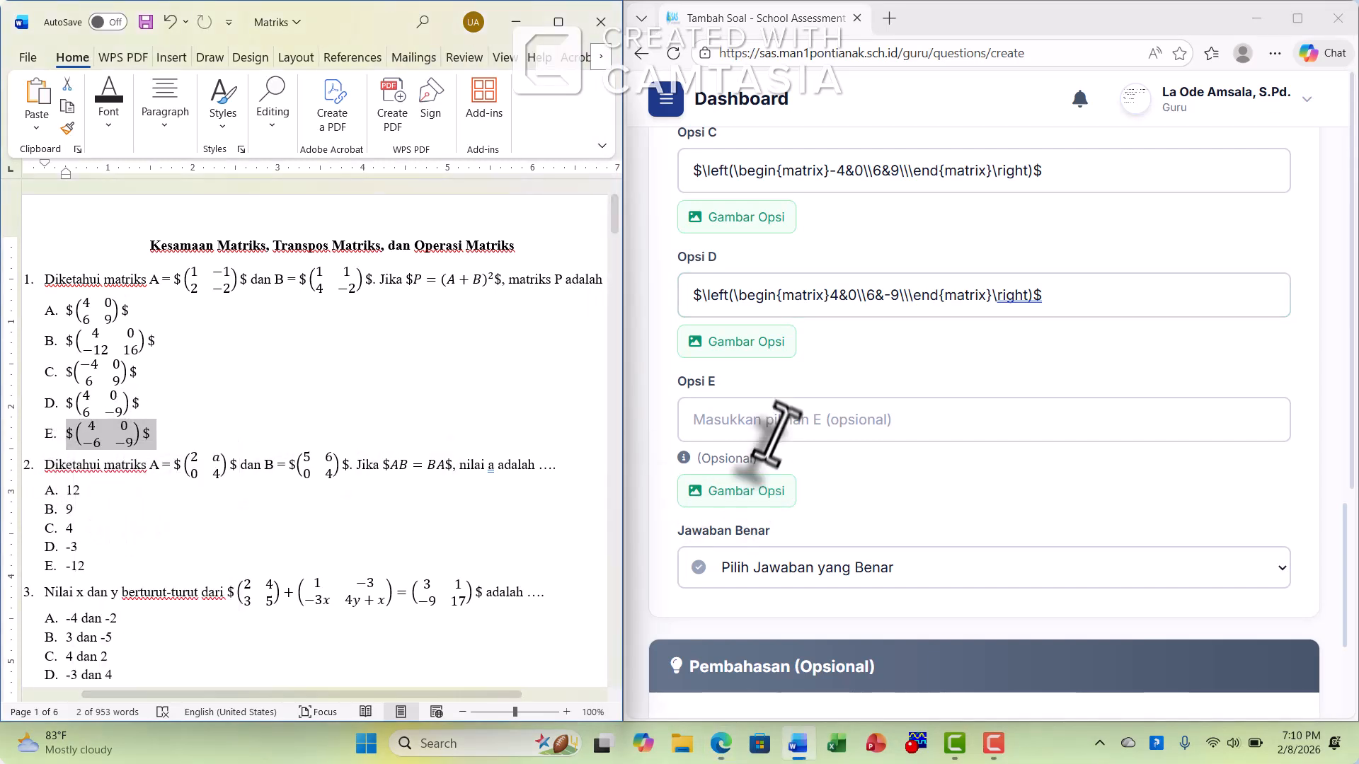
{"action": "left_click", "coordinate": [778, 423]}
{"action": "key", "text": "ctrl+v"}
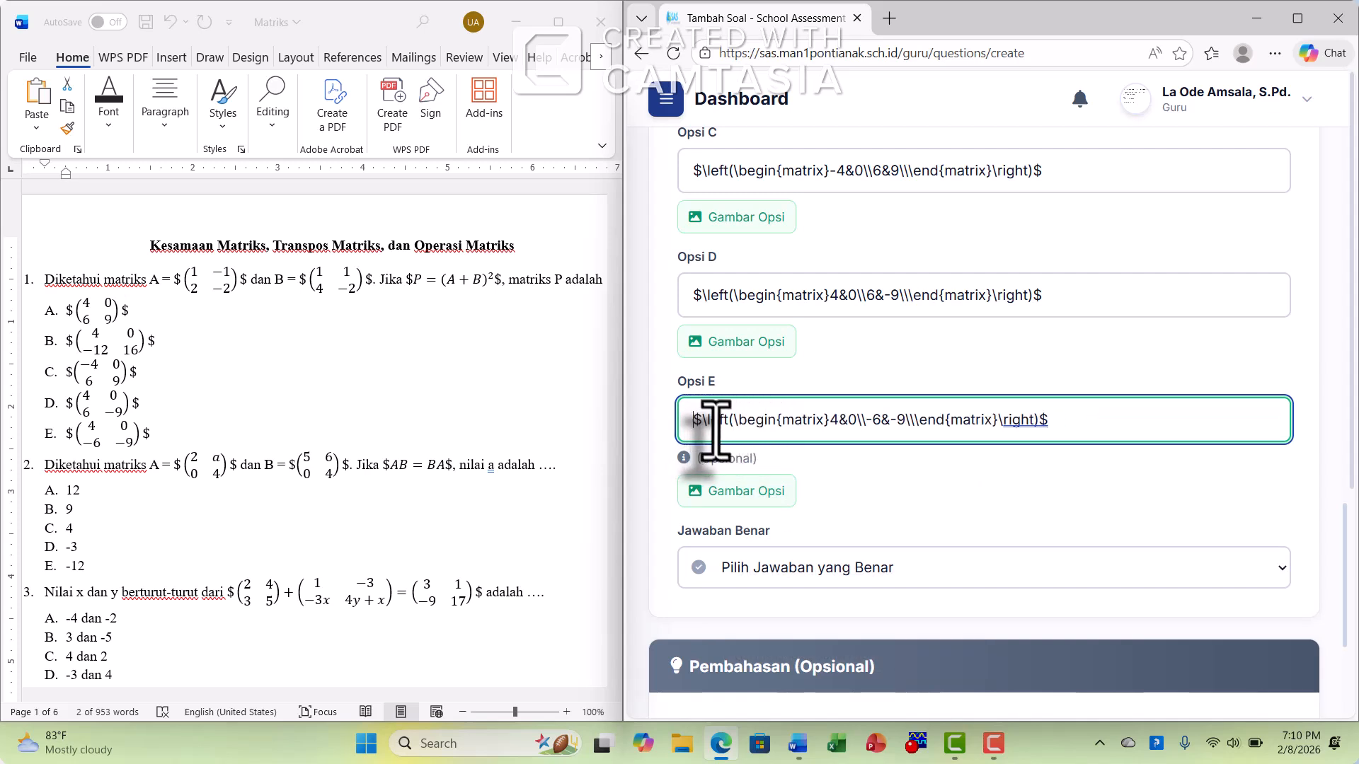
Set D as the correct answer (Jawaban Benar) and save the question
{"action": "scroll", "coordinate": [743, 467], "scroll_direction": "down", "scroll_amount": 3}
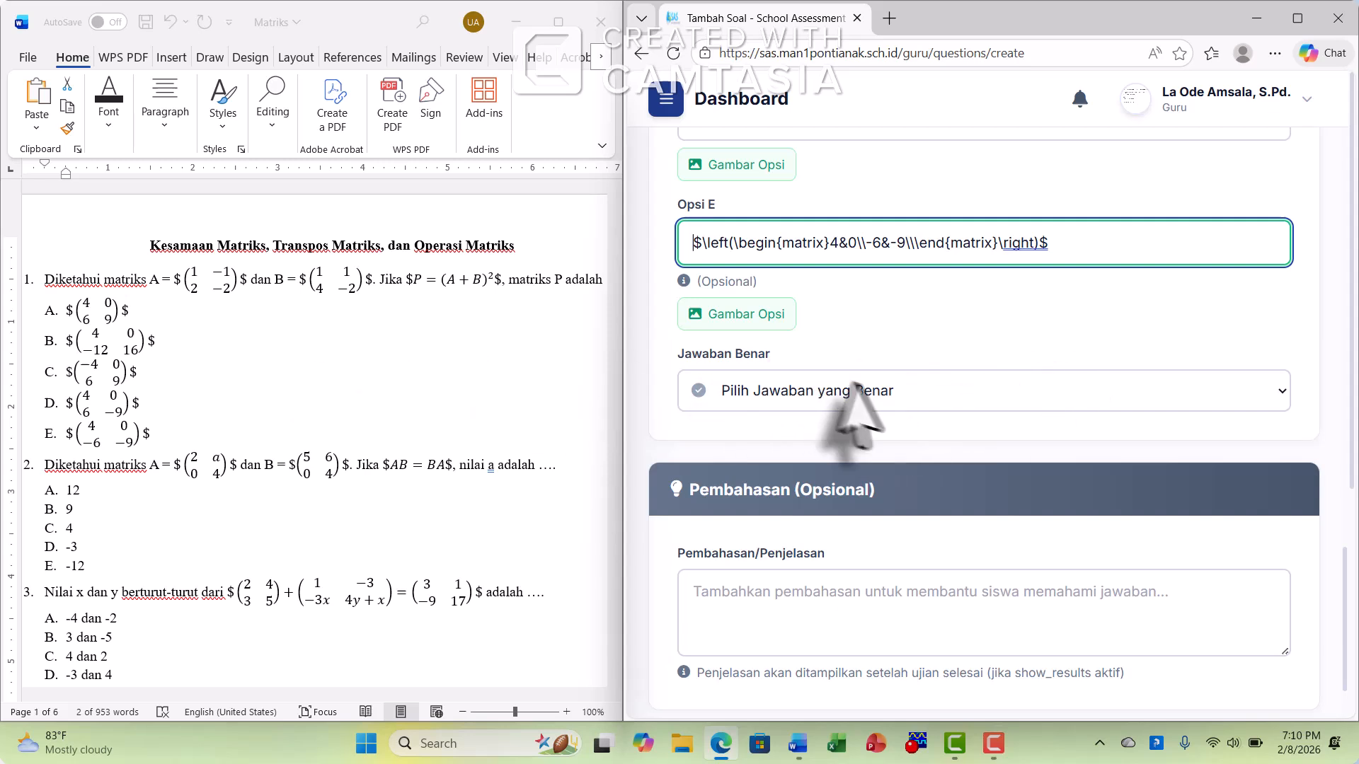
{"action": "left_click", "coordinate": [897, 400]}
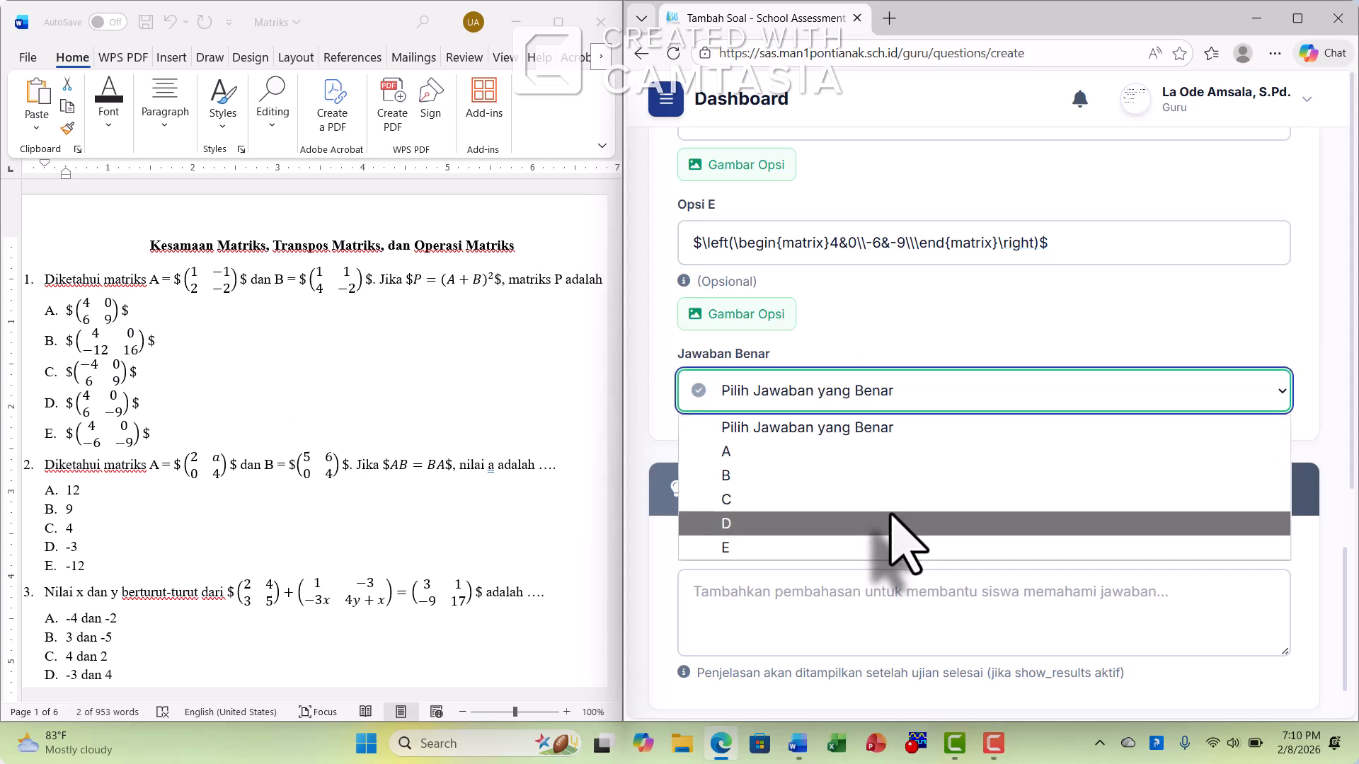
{"action": "left_click", "coordinate": [893, 524]}
{"action": "scroll", "coordinate": [1218, 524], "scroll_direction": "down", "scroll_amount": 2}
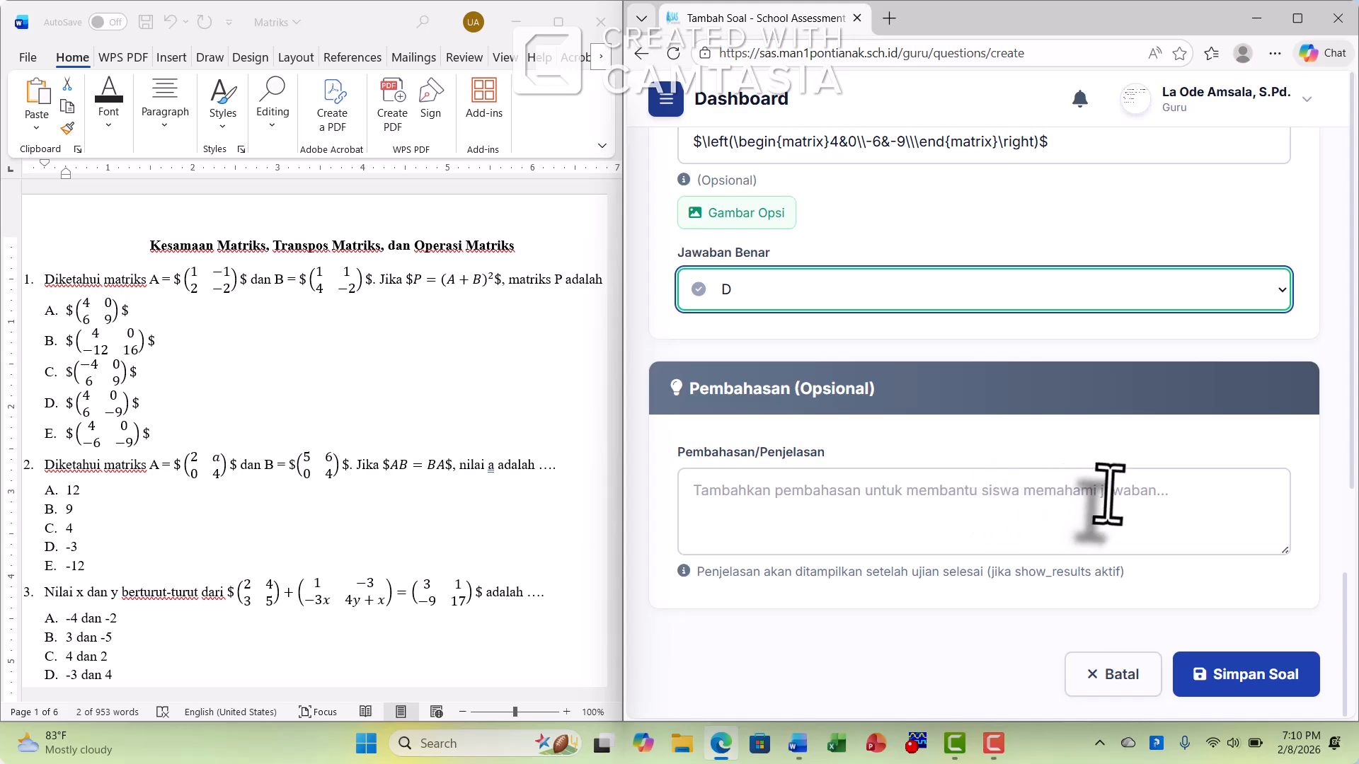
{"action": "left_click", "coordinate": [1252, 675]}
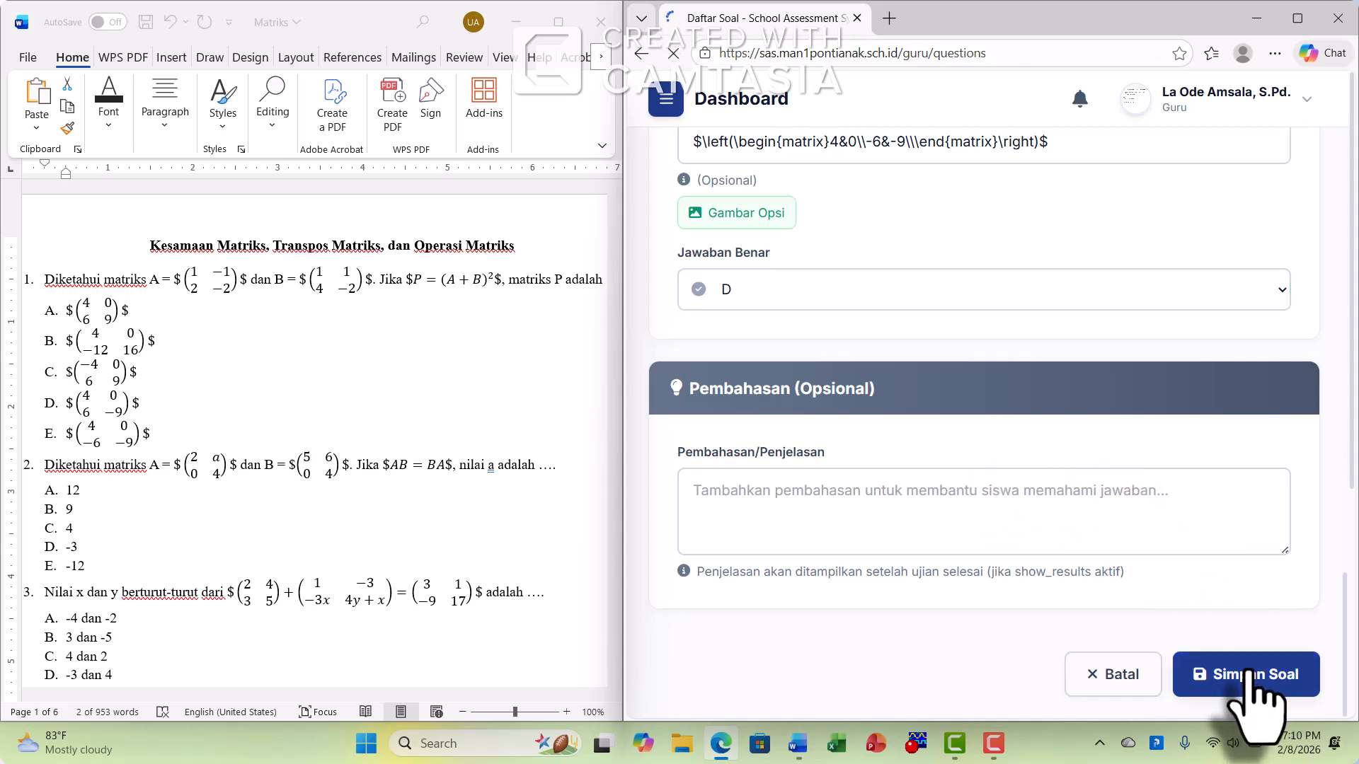
Delete the older matrix questions, including question 117, from the last page of the question list
{"action": "scroll", "coordinate": [1161, 531], "scroll_direction": "down", "scroll_amount": 10}
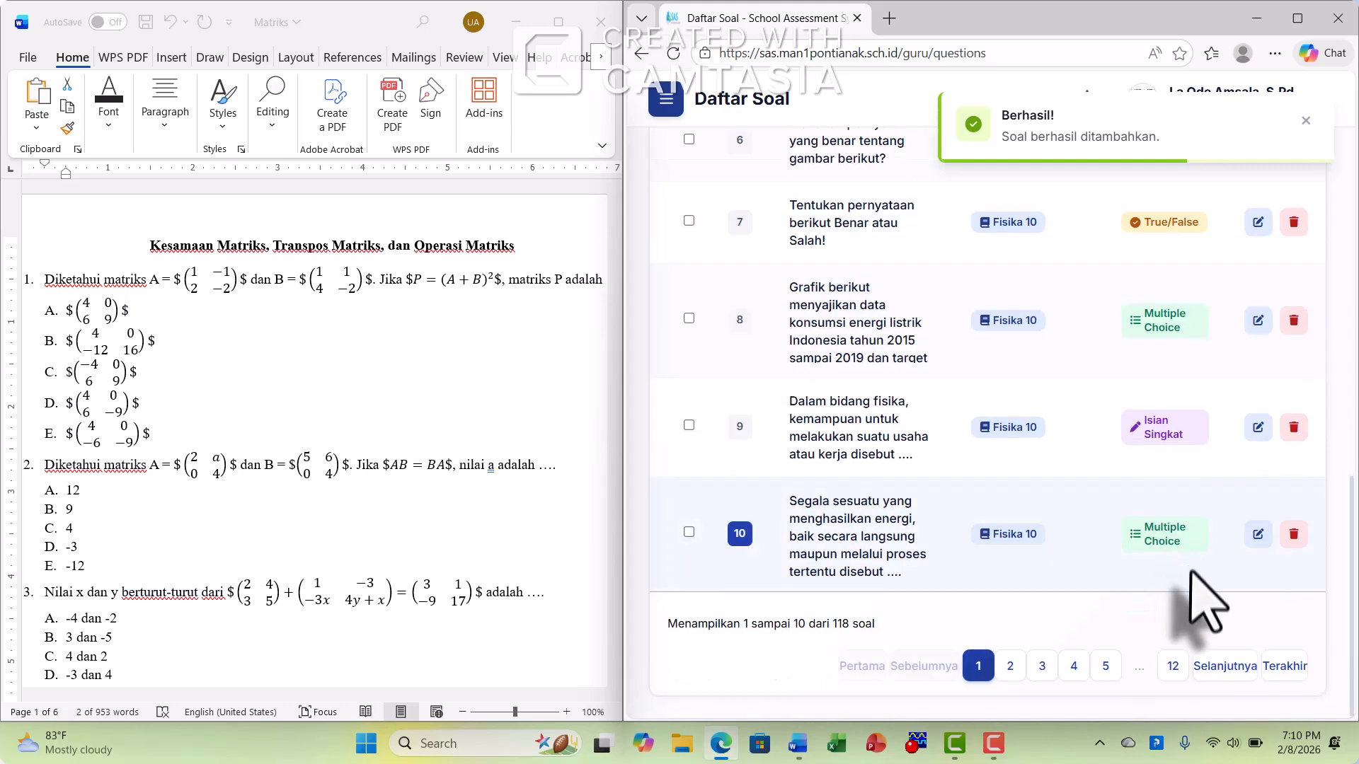
{"action": "left_click", "coordinate": [1174, 668]}
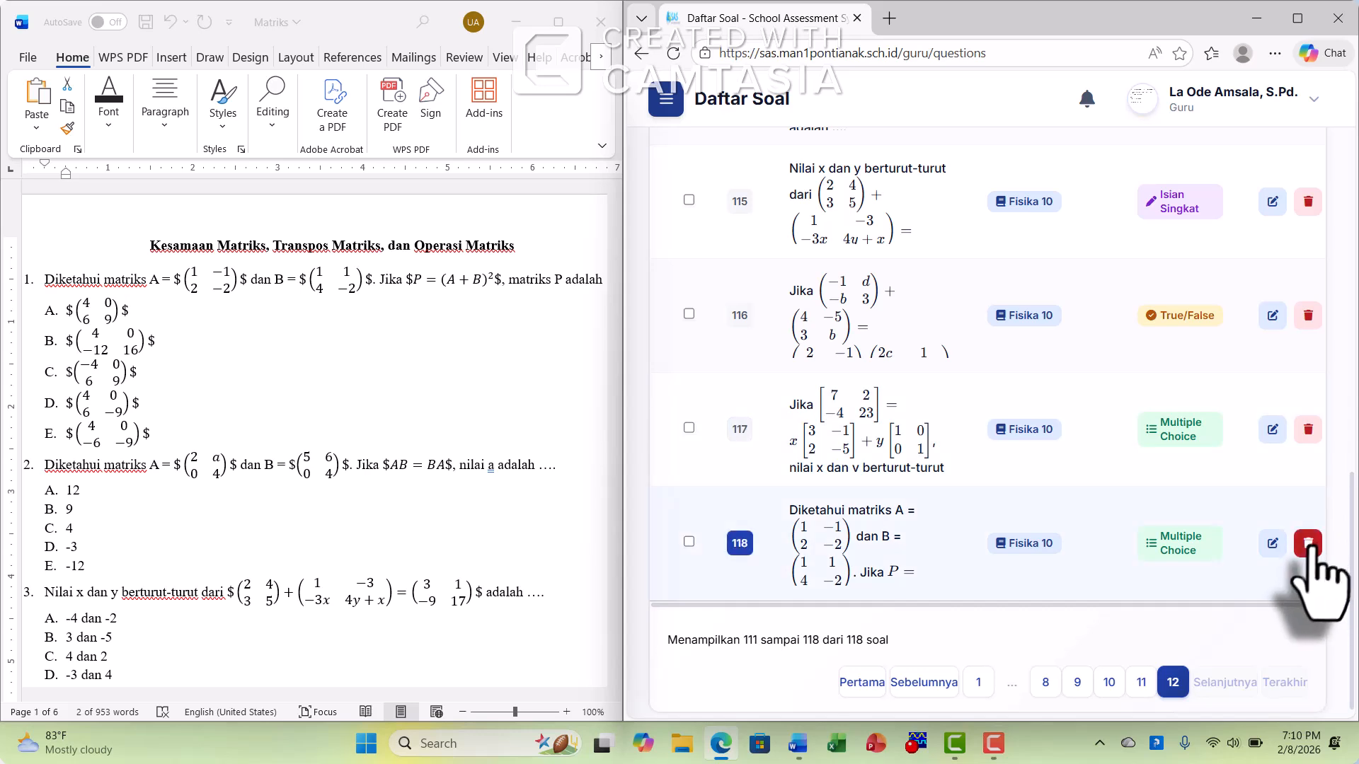
{"action": "left_click", "coordinate": [1308, 430]}
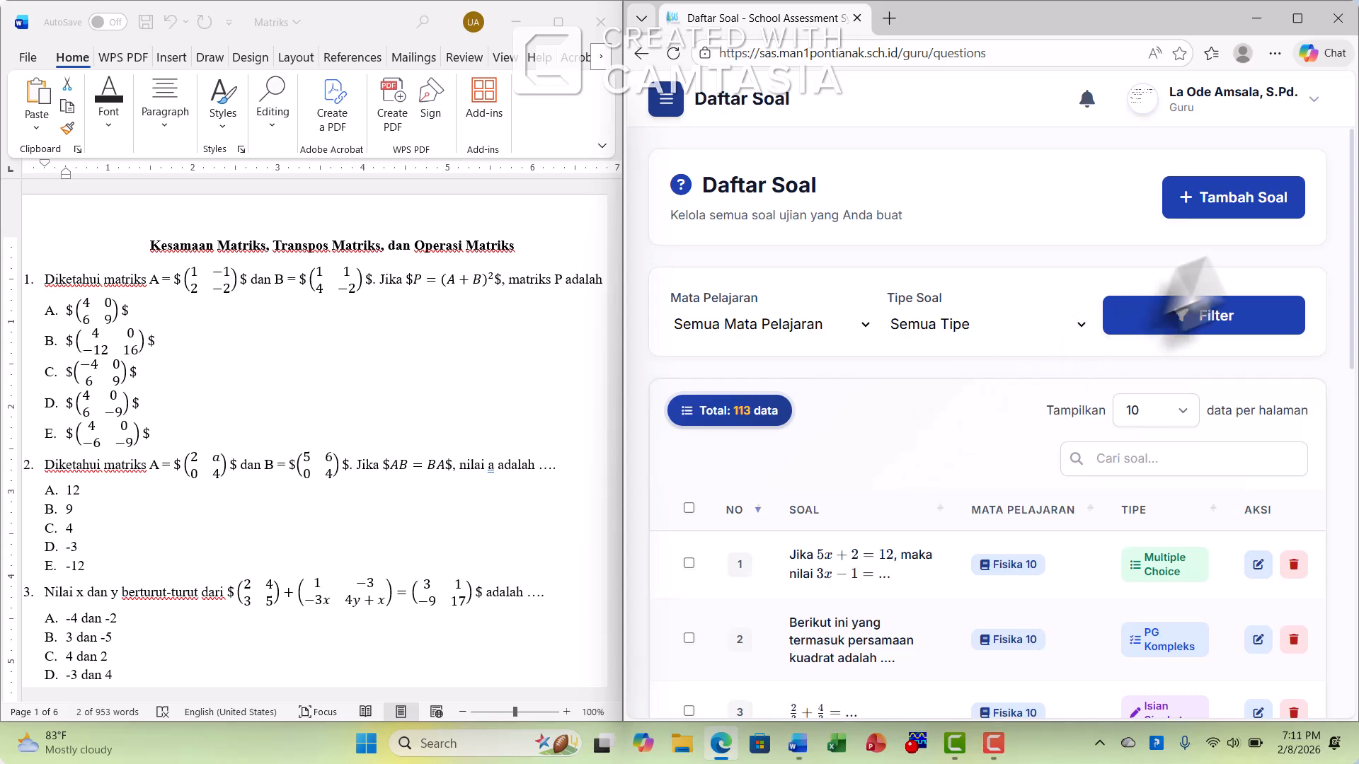
Start a new question with subject Fisika 10 (FIS10) and type Pilihan Ganda Kompleks
{"action": "left_click", "coordinate": [1233, 201]}
{"action": "left_click", "coordinate": [842, 358]}
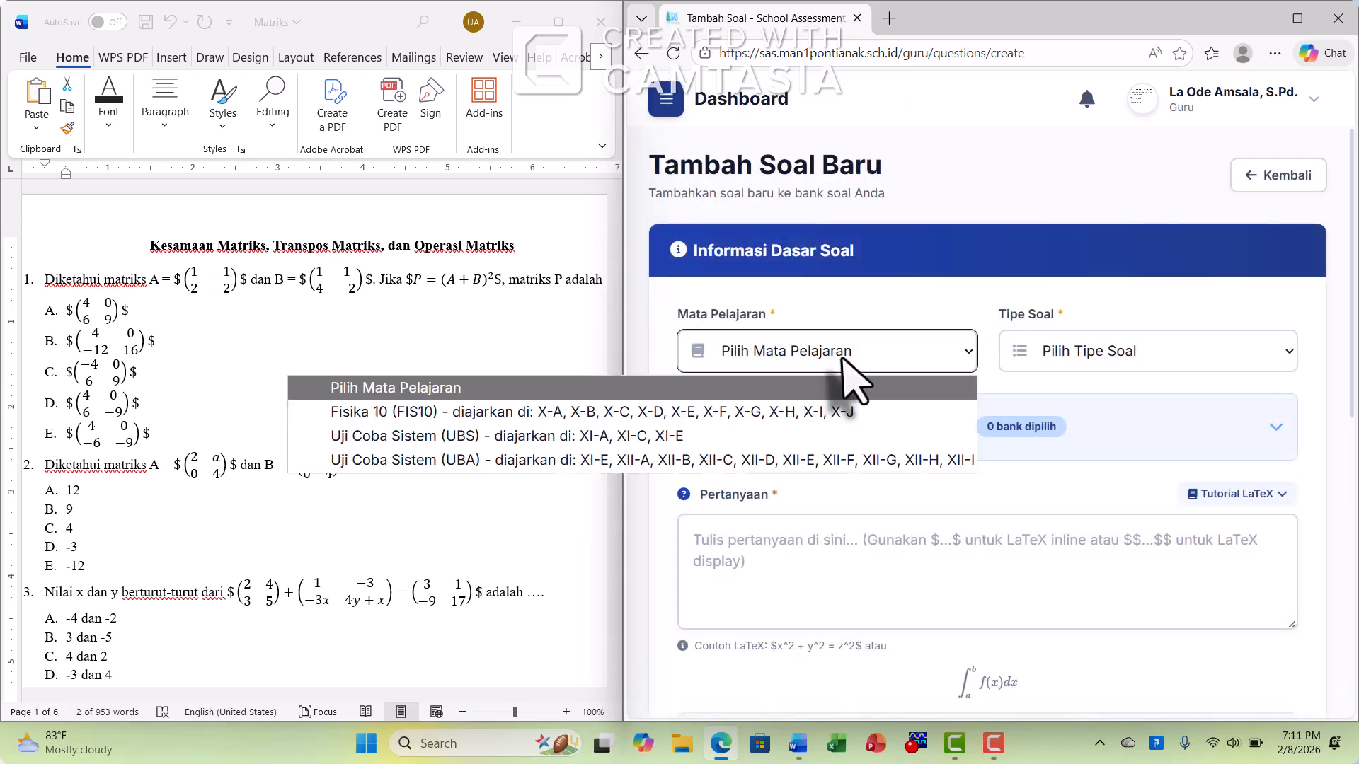
{"action": "left_click", "coordinate": [849, 412]}
{"action": "left_click", "coordinate": [1086, 354]}
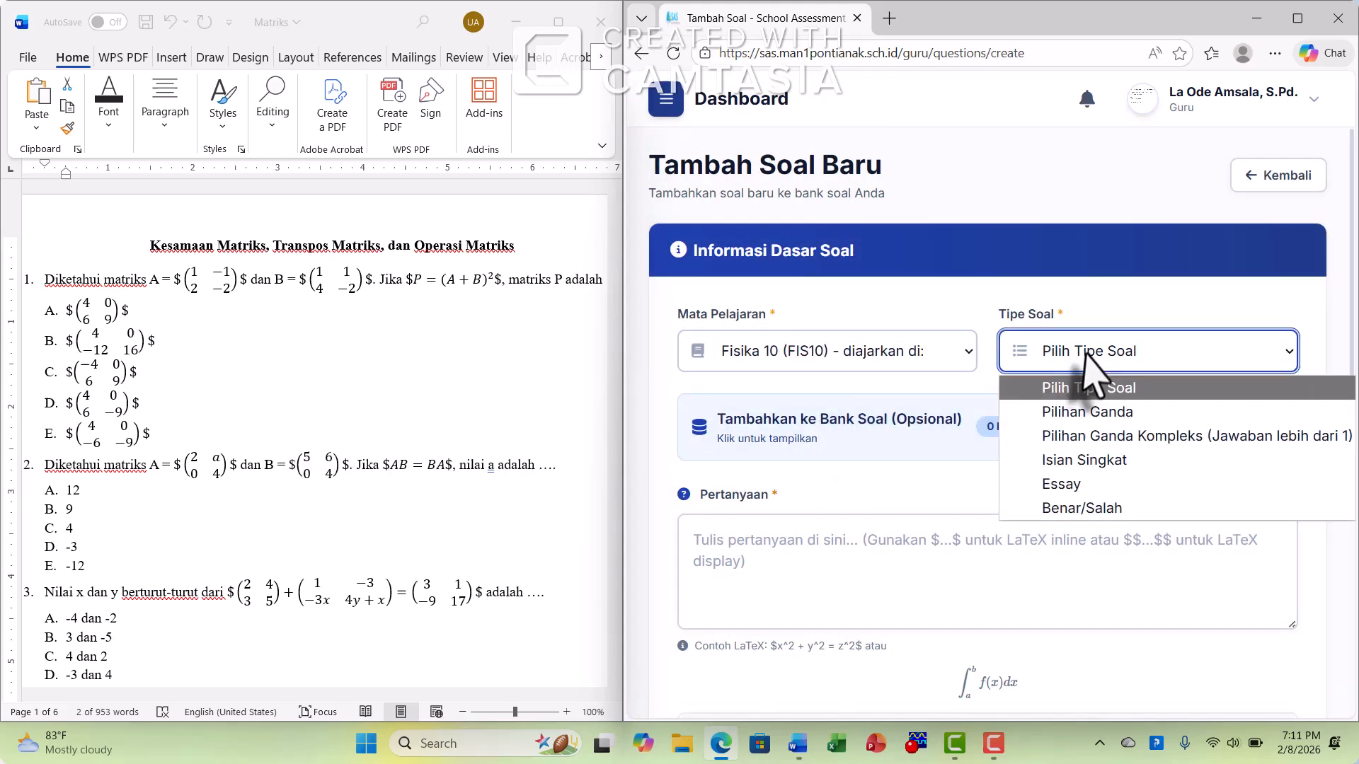
{"action": "left_click", "coordinate": [1120, 436]}
Assign the new complex multiple-choice question to the Matrik Kelas 10 question bank
{"action": "left_click", "coordinate": [1124, 470]}
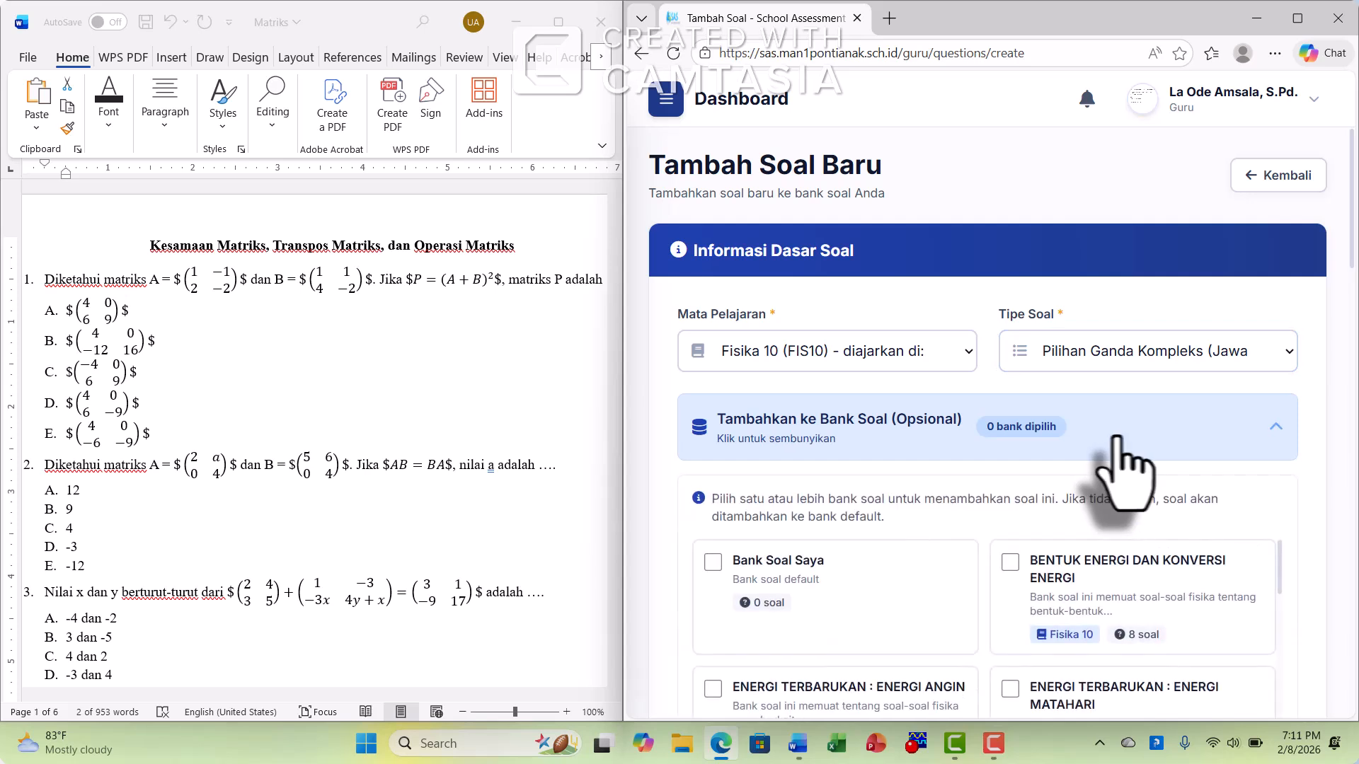
{"action": "scroll", "coordinate": [976, 460], "scroll_direction": "down", "scroll_amount": 5}
{"action": "scroll", "coordinate": [1017, 452], "scroll_direction": "down", "scroll_amount": 7}
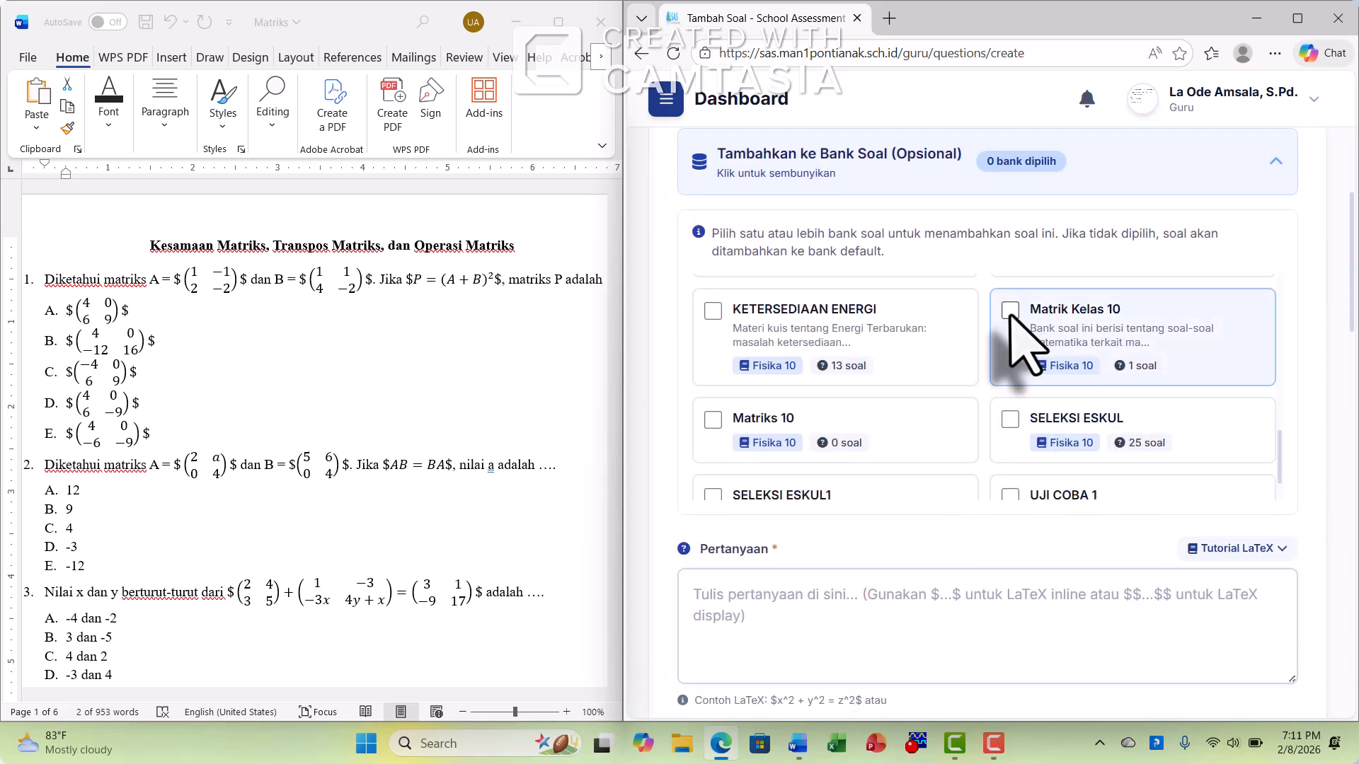
{"action": "left_click", "coordinate": [1010, 312]}
Copy the text of question 2 from the Word document into the Pertanyaan field and remove its leading spaces
{"action": "scroll", "coordinate": [1083, 354], "scroll_direction": "down", "scroll_amount": 6}
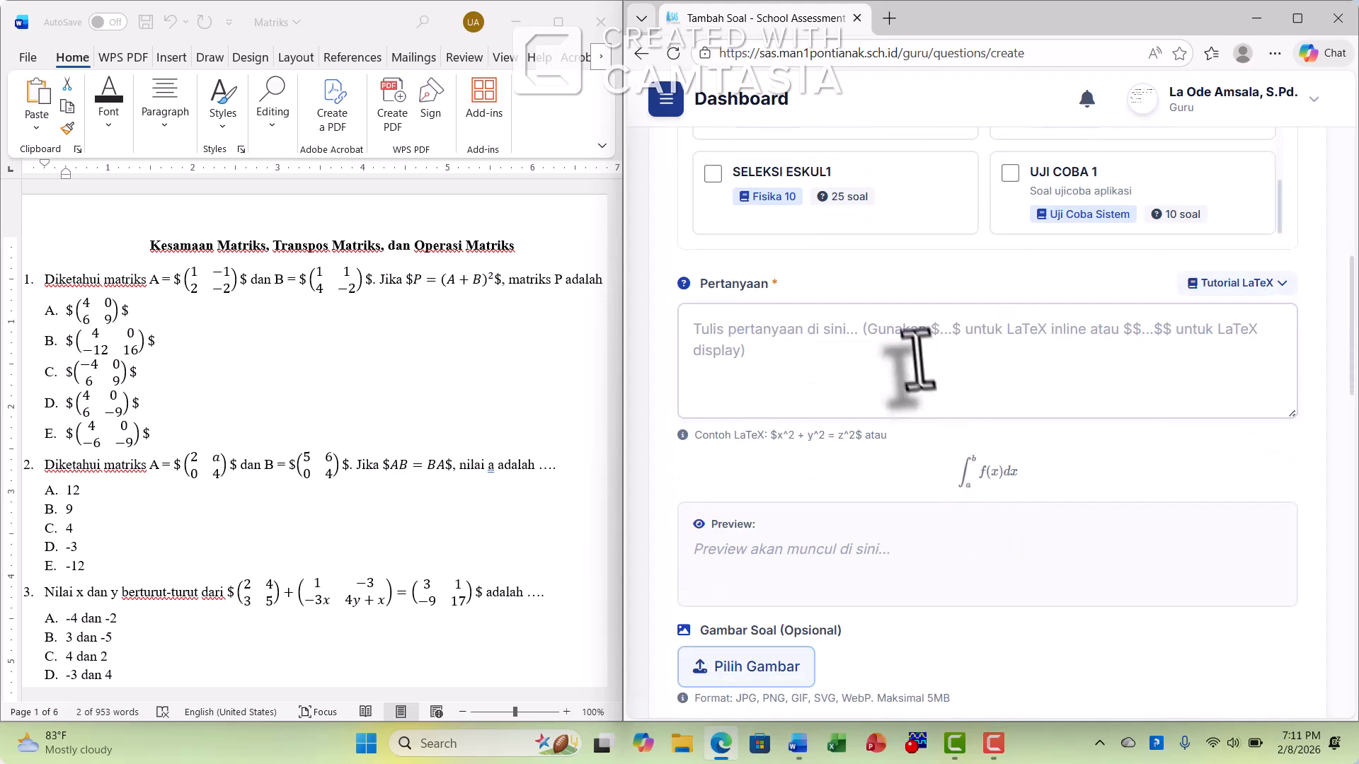
{"action": "left_click", "coordinate": [913, 361]}
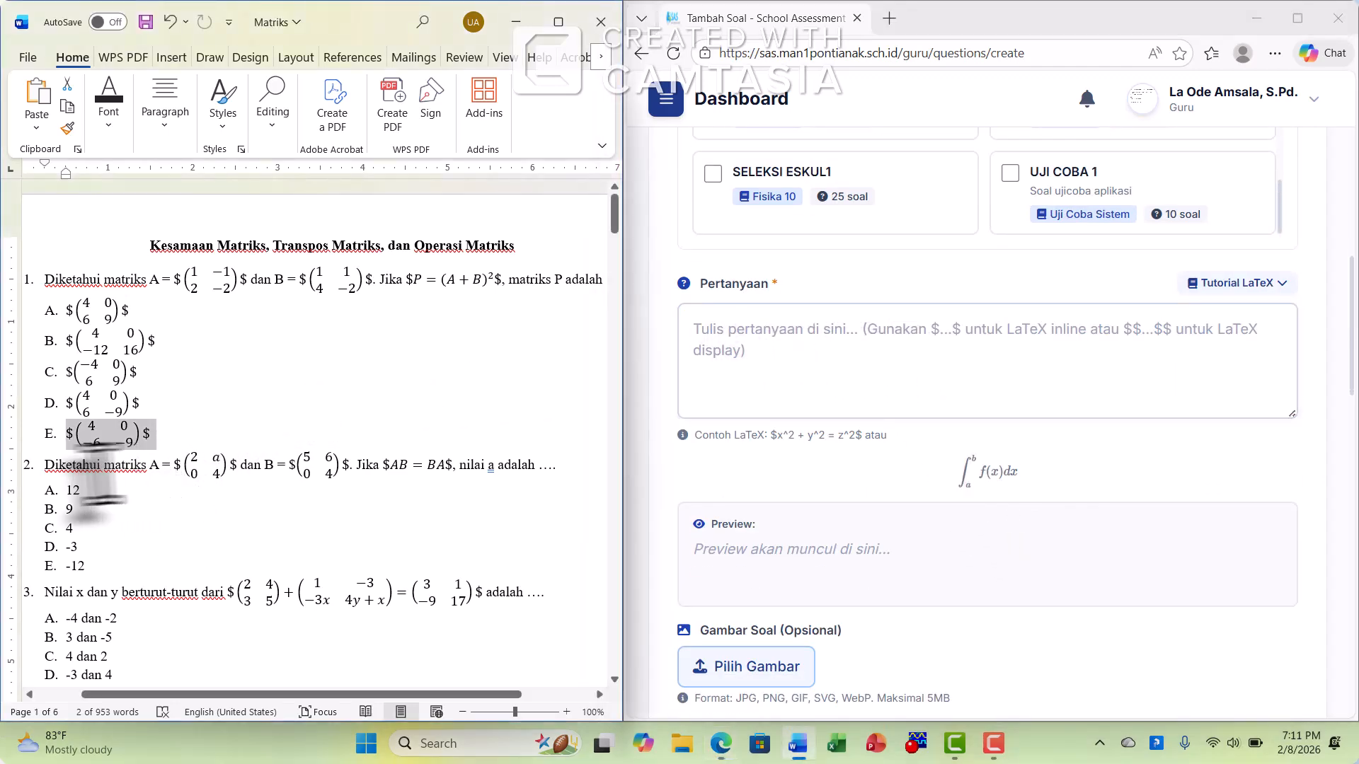
{"action": "left_click", "coordinate": [90, 465]}
{"action": "left_click_drag", "start_coordinate": [41, 467], "coordinate": [557, 471]}
{"action": "right_click", "coordinate": [536, 475]}
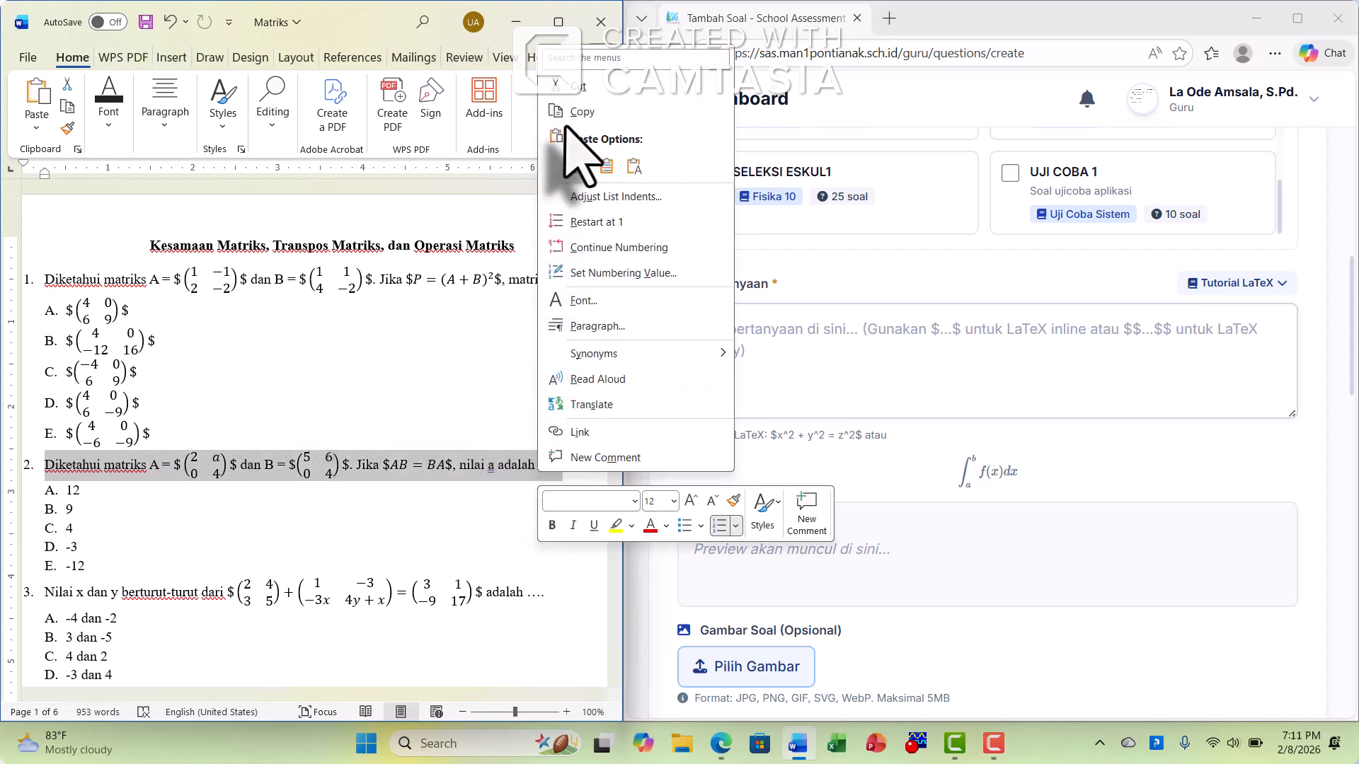
{"action": "left_click", "coordinate": [585, 112]}
{"action": "left_click", "coordinate": [739, 352]}
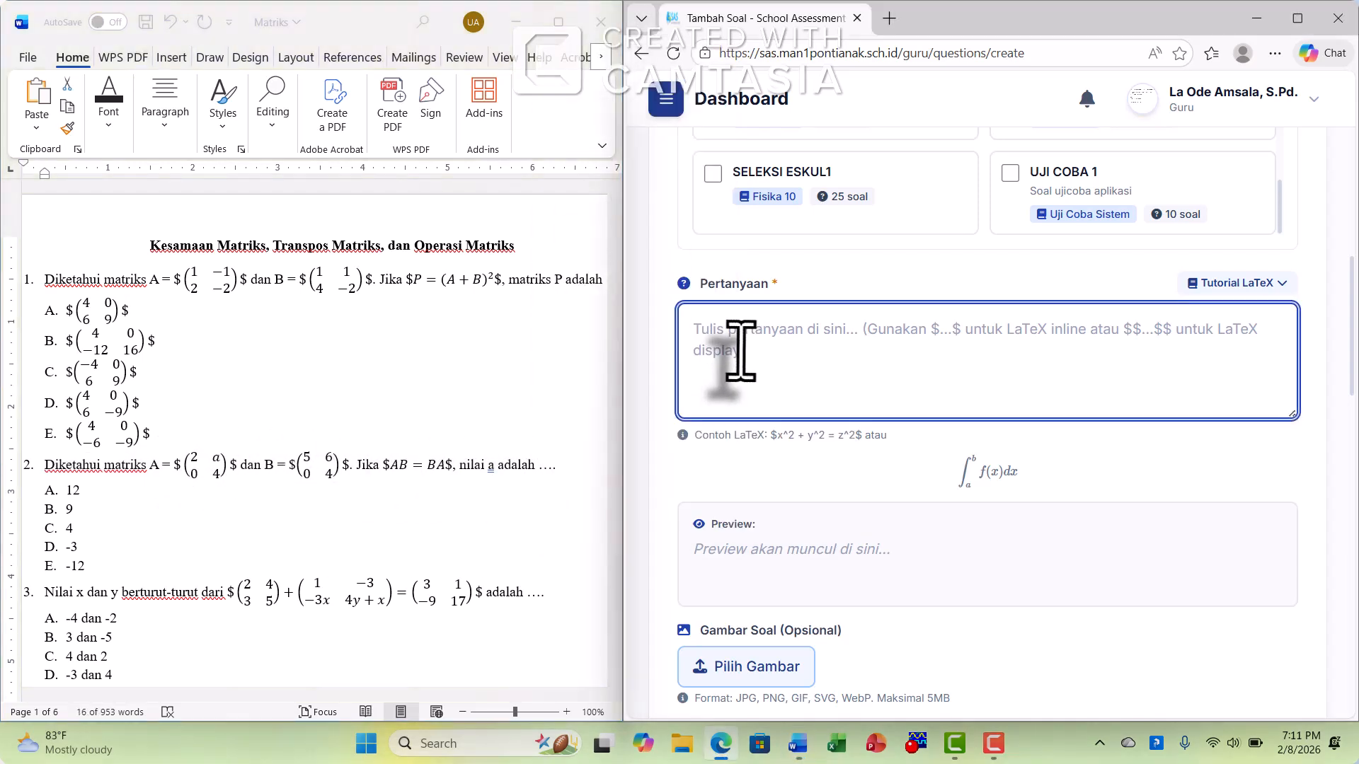
{"action": "key", "text": "ctrl+v"}
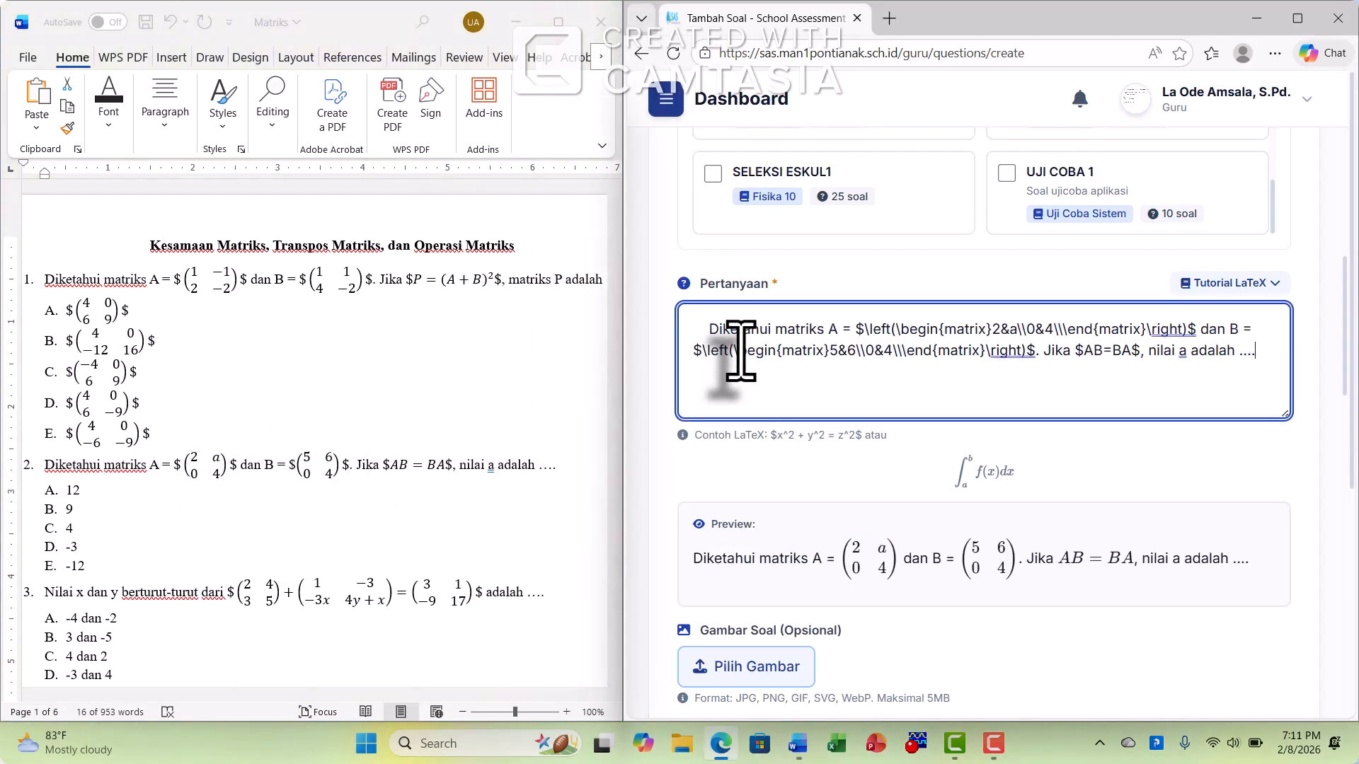
{"action": "left_click", "coordinate": [710, 329]}
{"action": "key", "text": "BackSpace"}
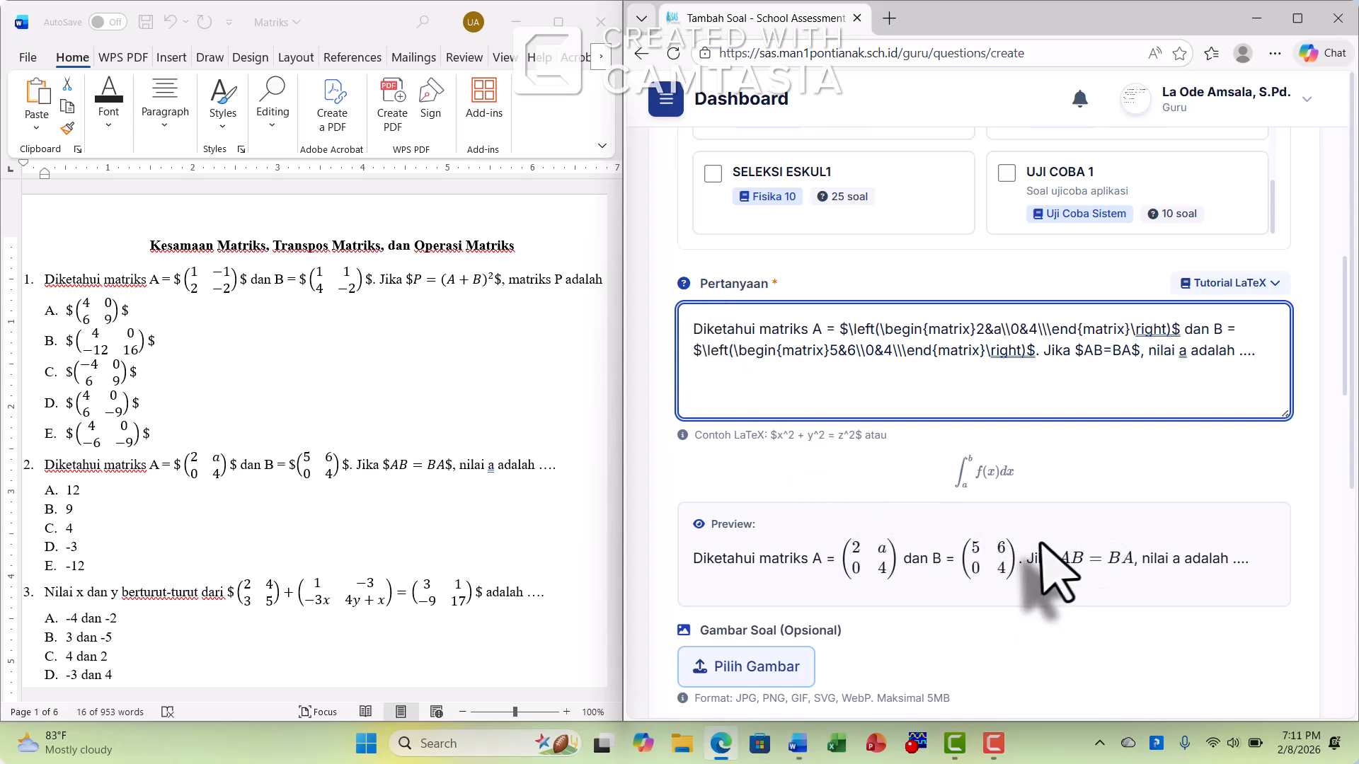
Fill Opsi A to E with the saved values 12, 9, 4, -3 and -12, and mark A and D as correct answers
{"action": "scroll", "coordinate": [1047, 575], "scroll_direction": "down", "scroll_amount": 8}
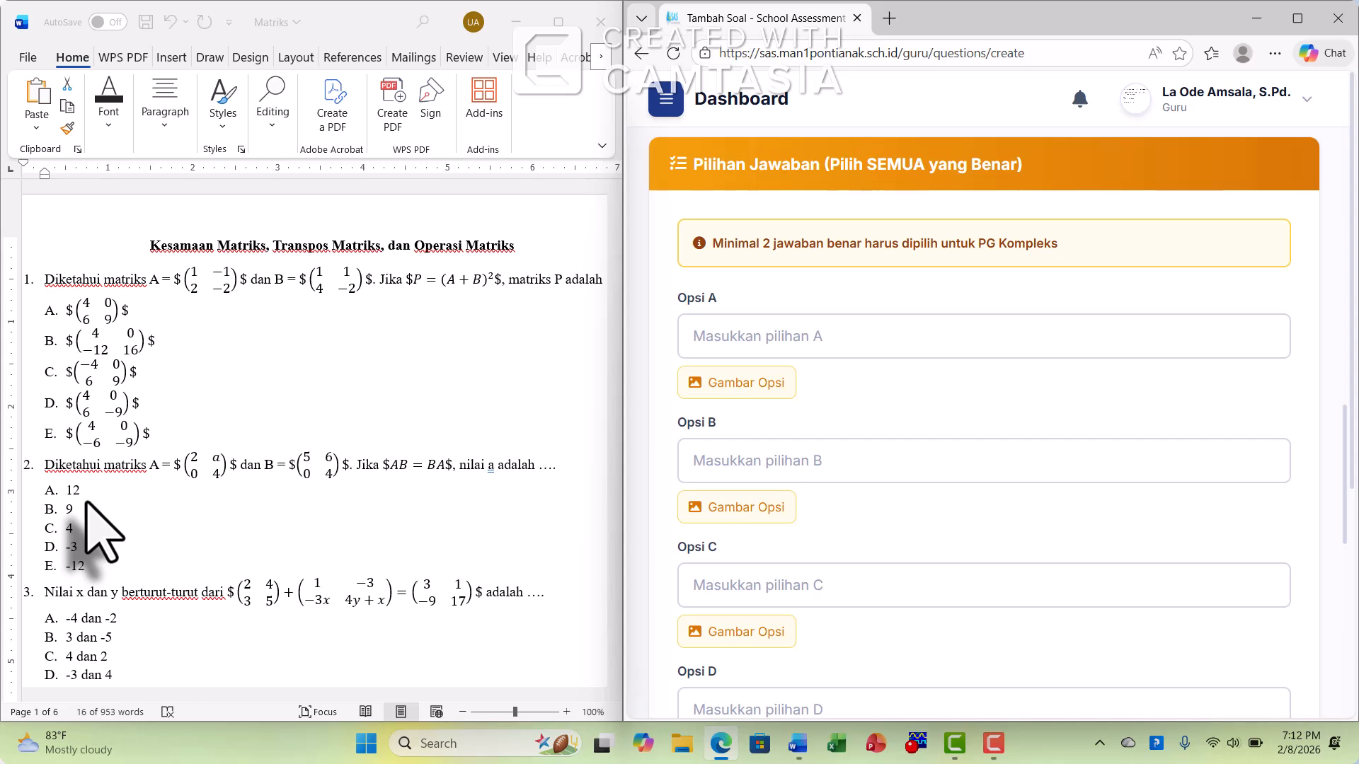
{"action": "left_click", "coordinate": [758, 334]}
{"action": "type", "text": "1"}
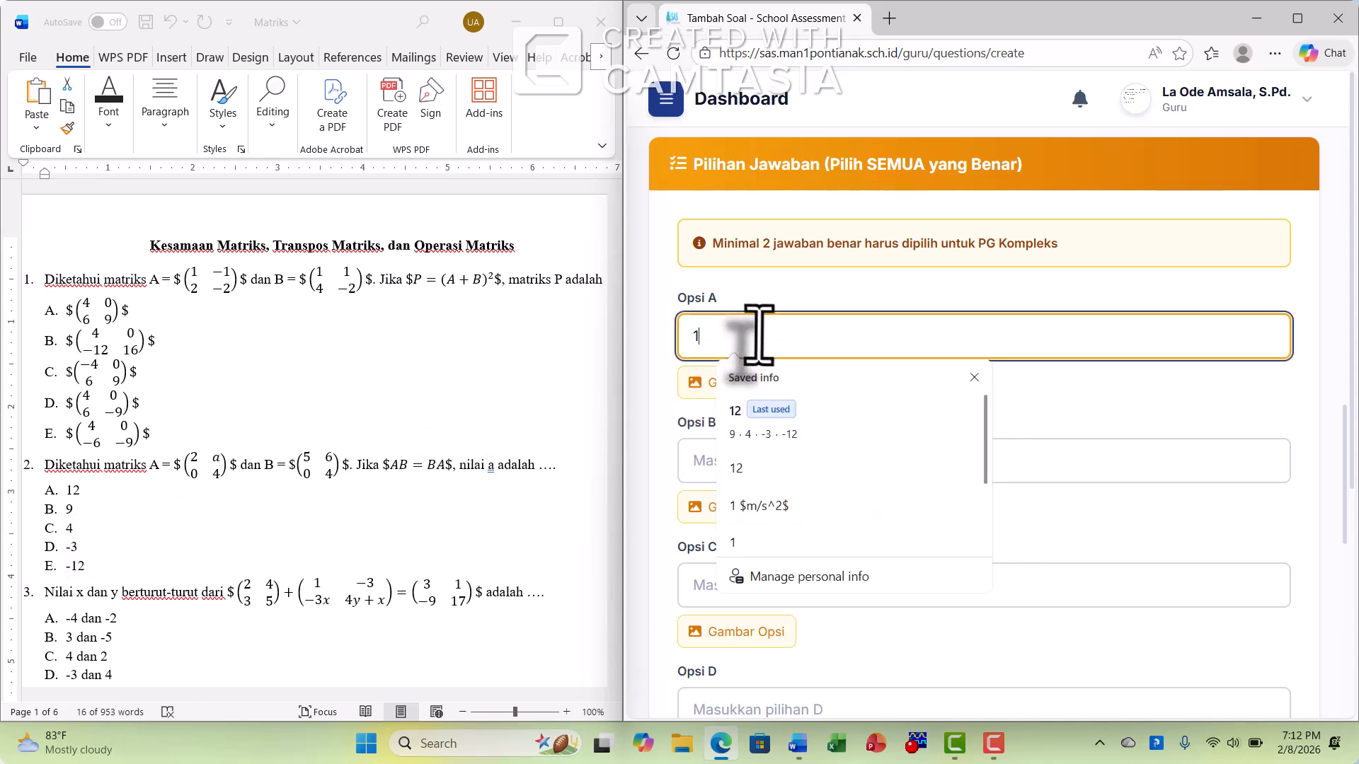
{"action": "type", "text": "2"}
{"action": "left_click", "coordinate": [794, 414]}
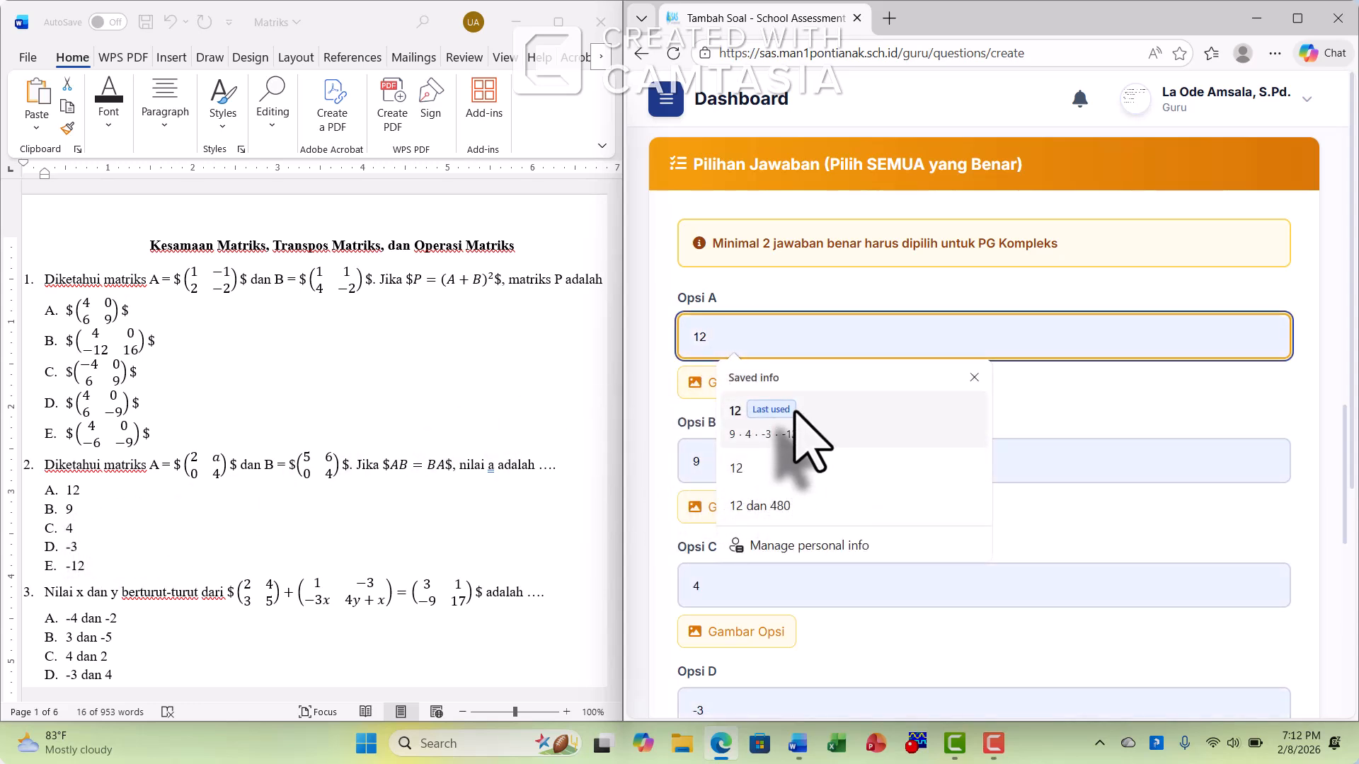
{"action": "left_click", "coordinate": [794, 418]}
{"action": "scroll", "coordinate": [1075, 460], "scroll_direction": "down", "scroll_amount": 7}
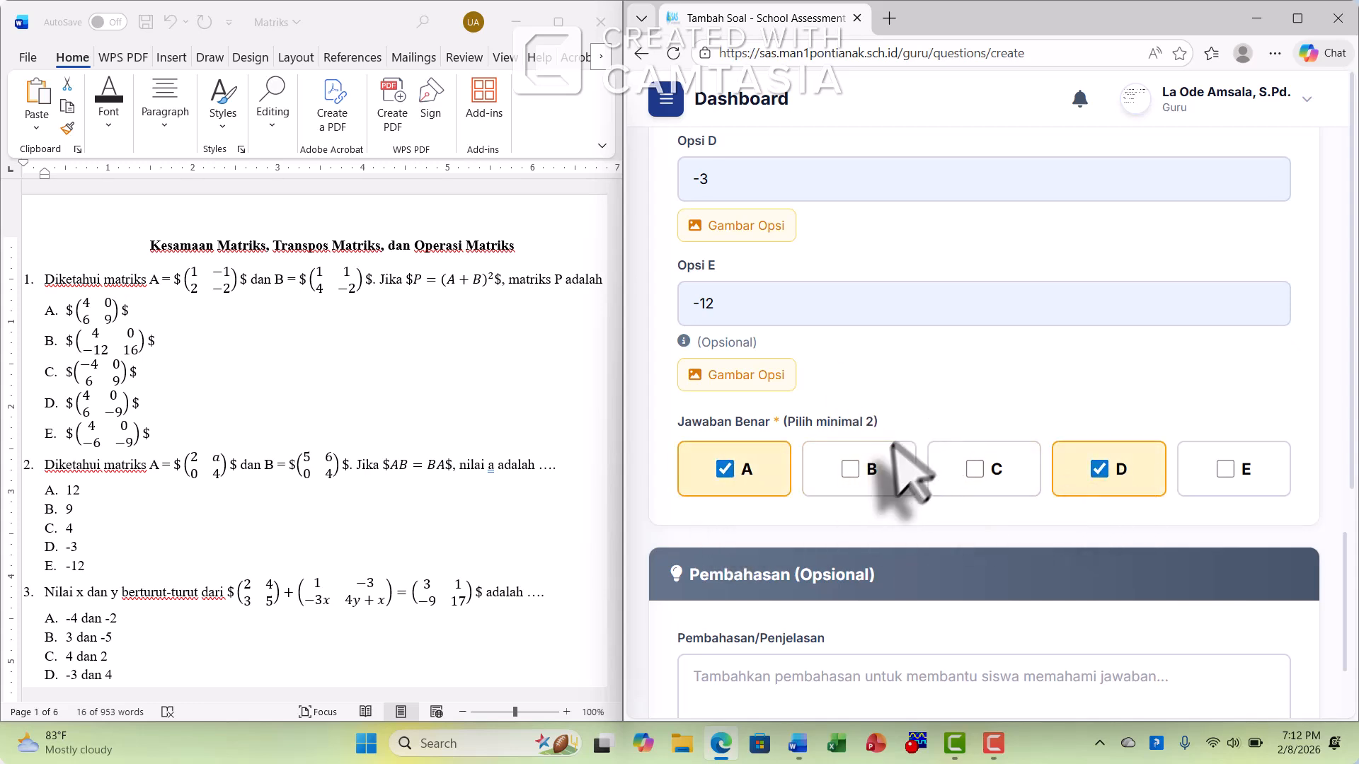
Save the complex multiple-choice question and open page 12 of the question list to check the entry
{"action": "scroll", "coordinate": [993, 431], "scroll_direction": "down", "scroll_amount": 3}
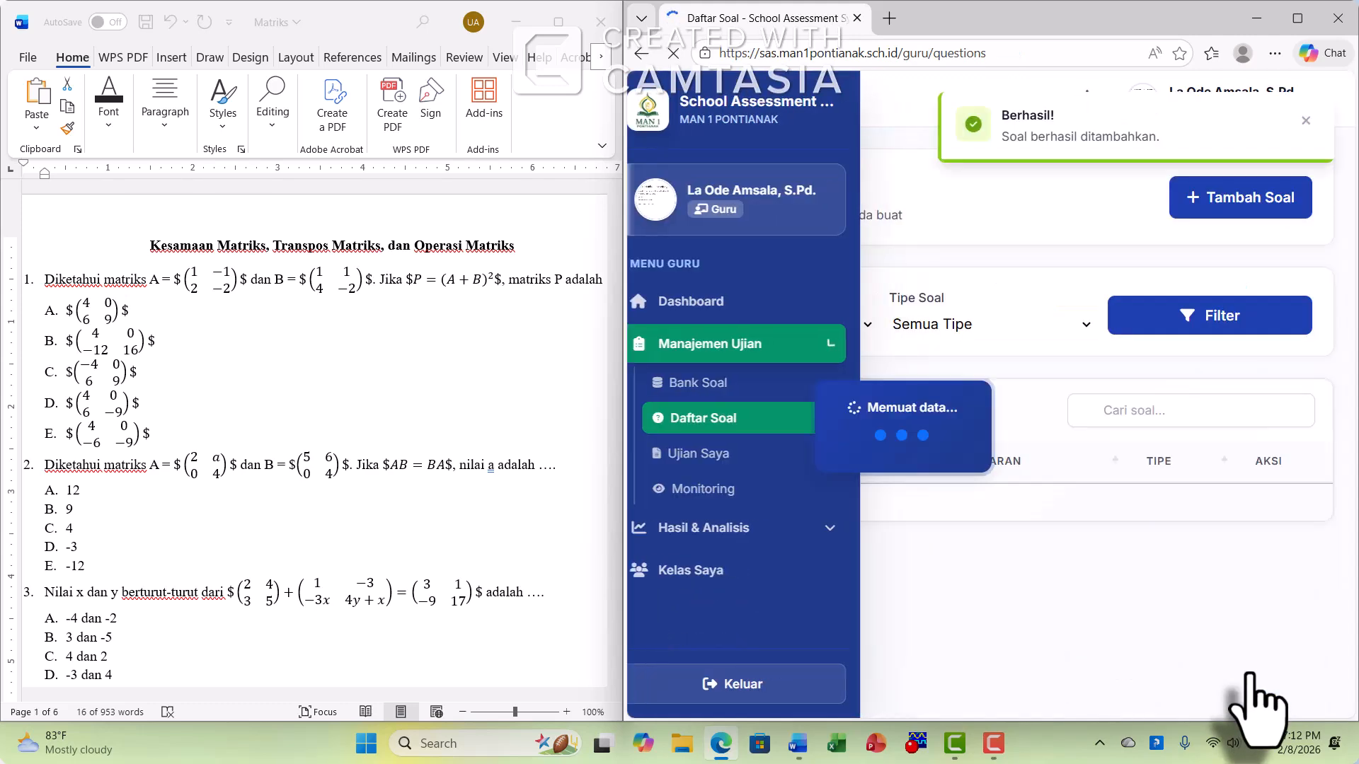
{"action": "scroll", "coordinate": [1150, 503], "scroll_direction": "down", "scroll_amount": 12}
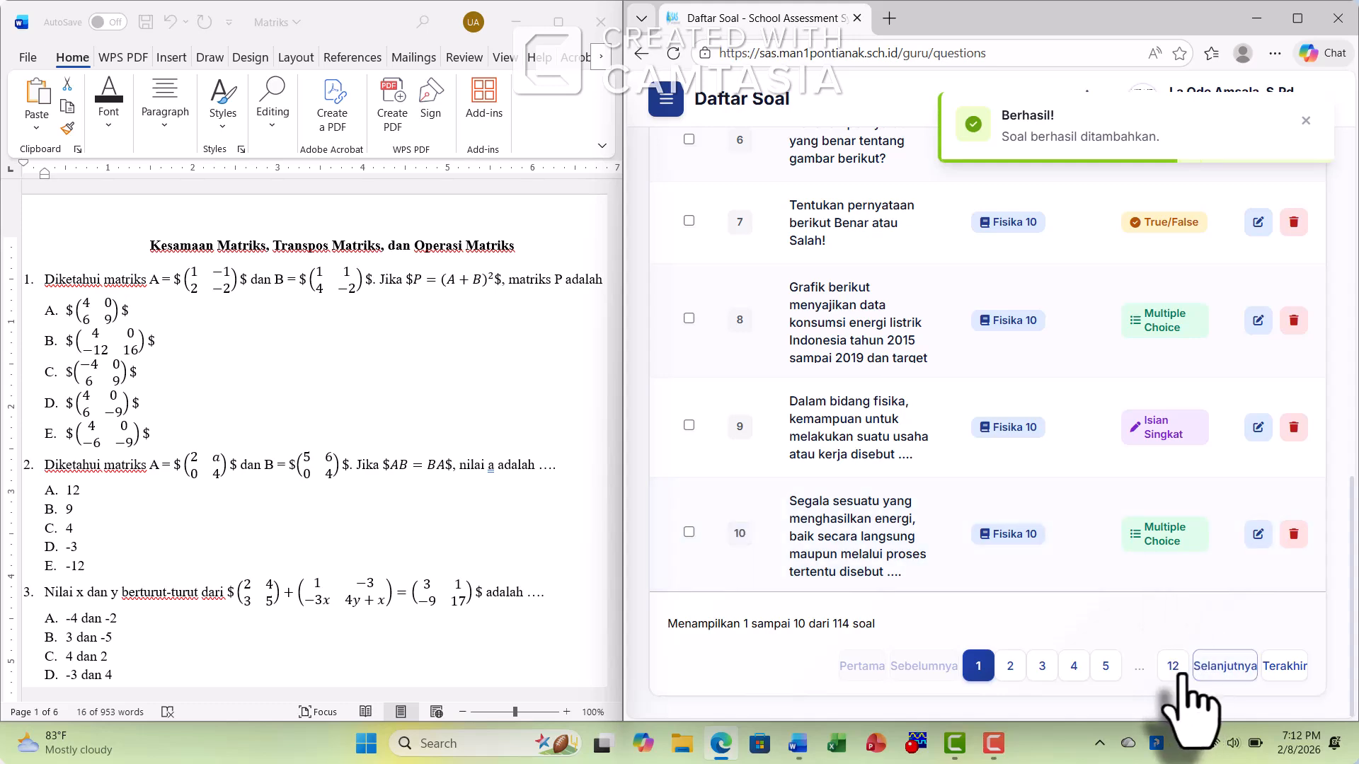
{"action": "left_click", "coordinate": [1173, 668]}
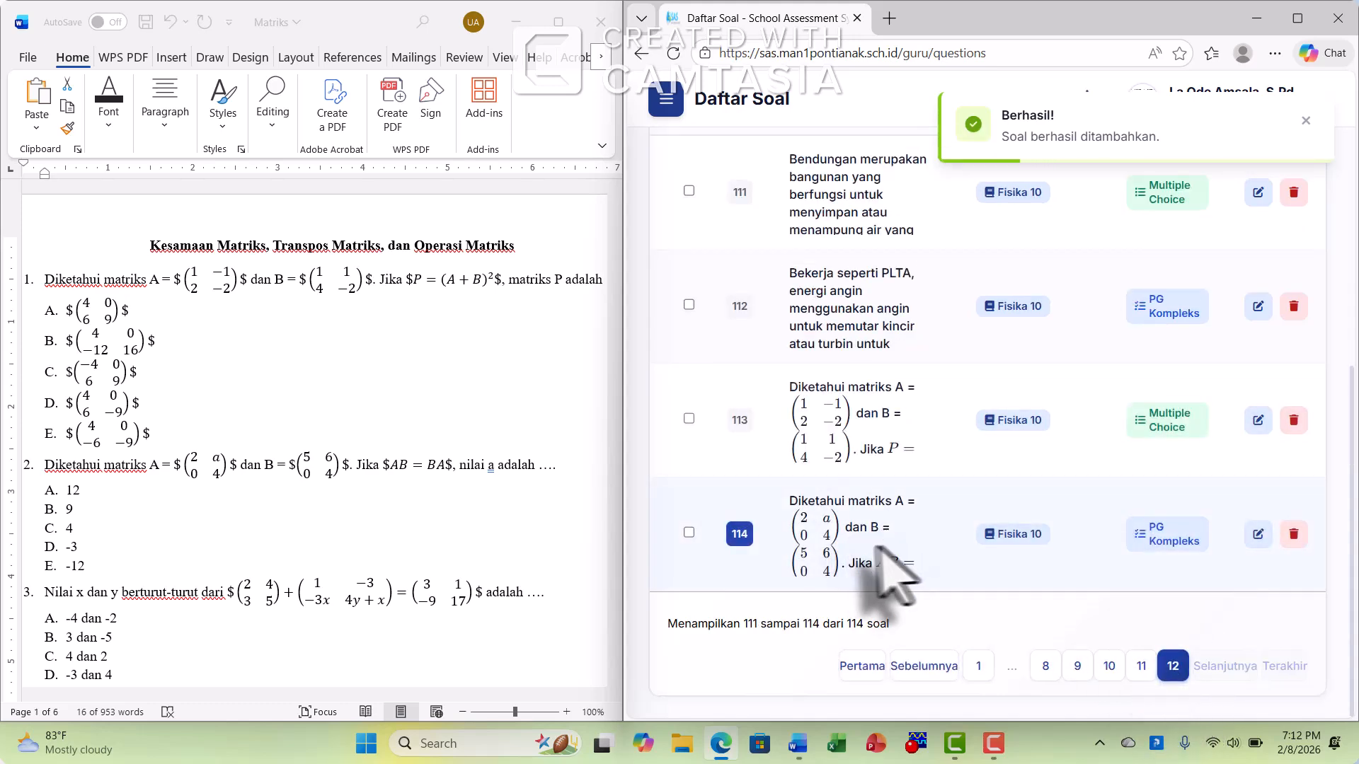
Start a new question with subject Fisika 10 (FIS10) and the true/false (Benar/Salah) type
{"action": "scroll", "coordinate": [895, 559], "scroll_direction": "up", "scroll_amount": 6}
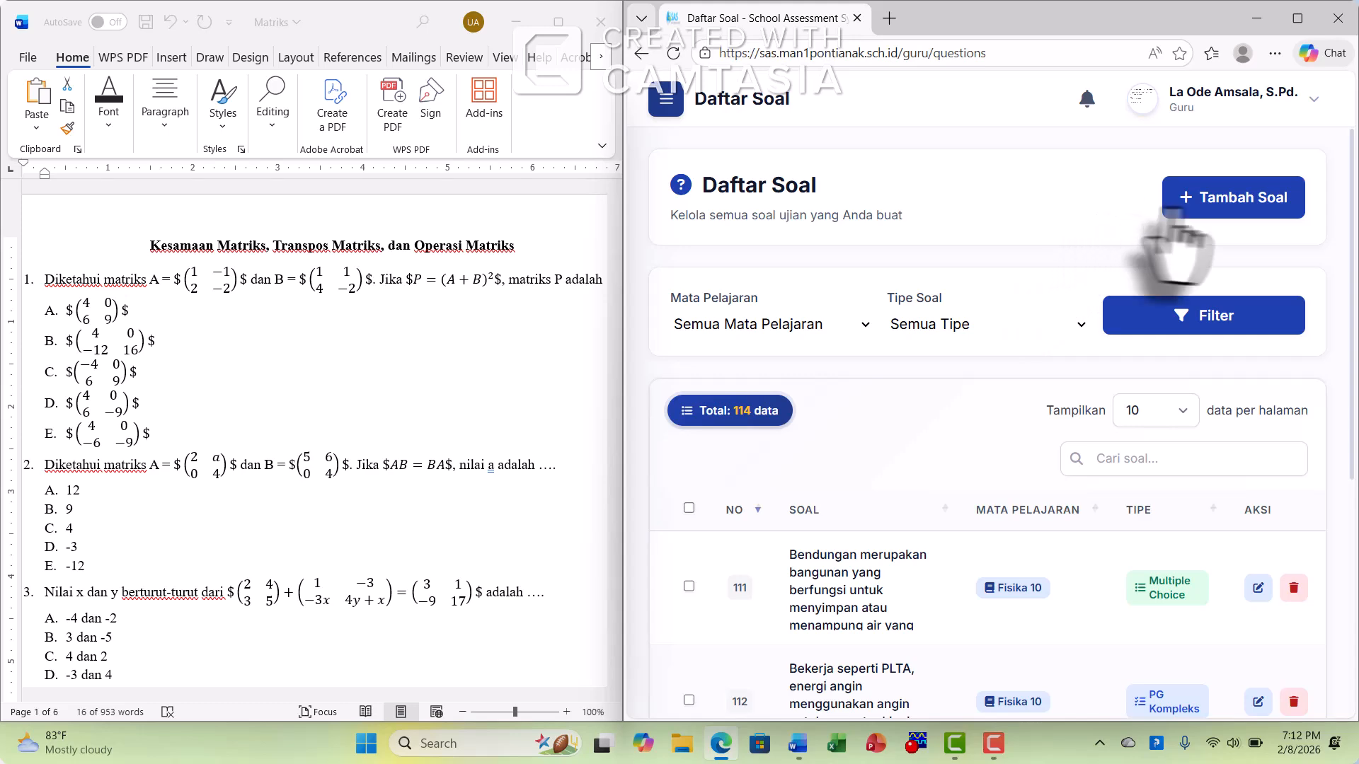
{"action": "left_click", "coordinate": [1216, 212]}
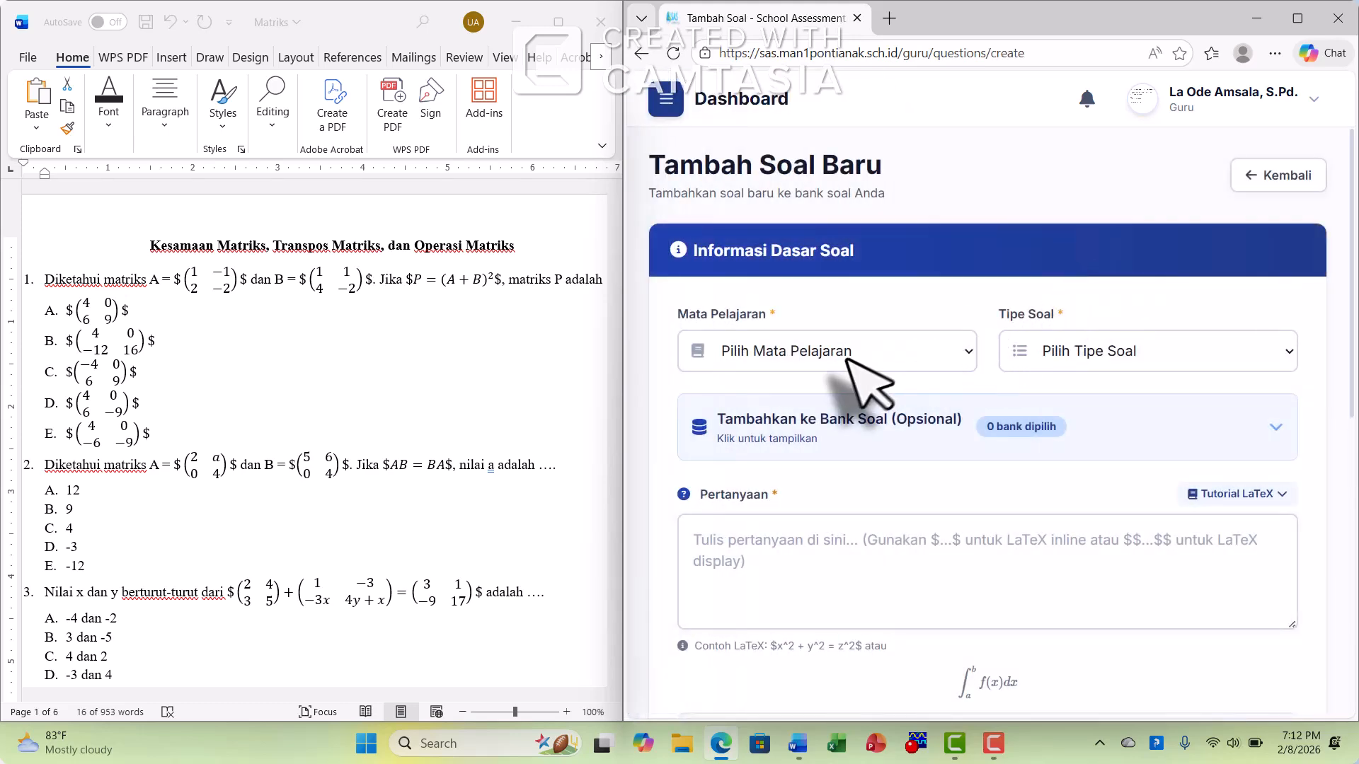
{"action": "left_click", "coordinate": [847, 358]}
{"action": "left_click", "coordinate": [794, 417]}
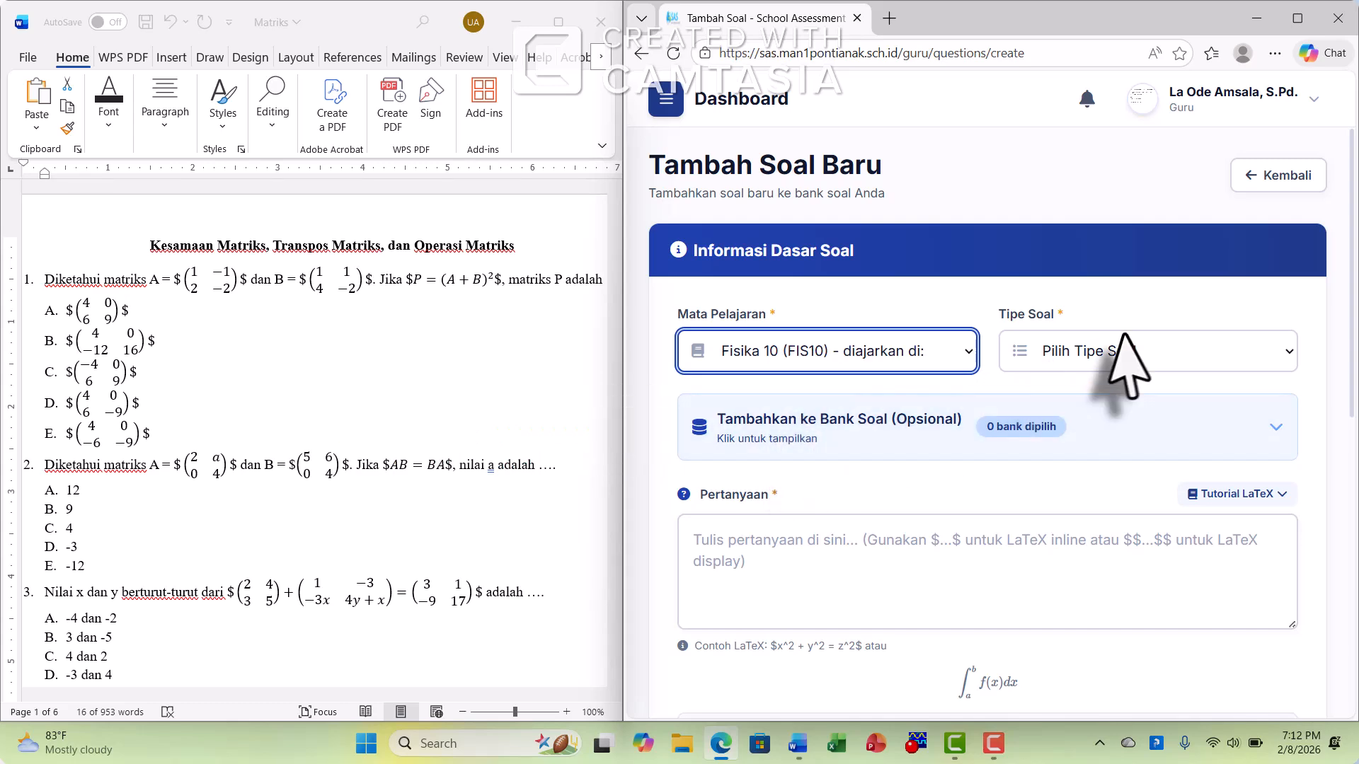
{"action": "left_click", "coordinate": [1124, 358]}
{"action": "left_click", "coordinate": [1137, 507]}
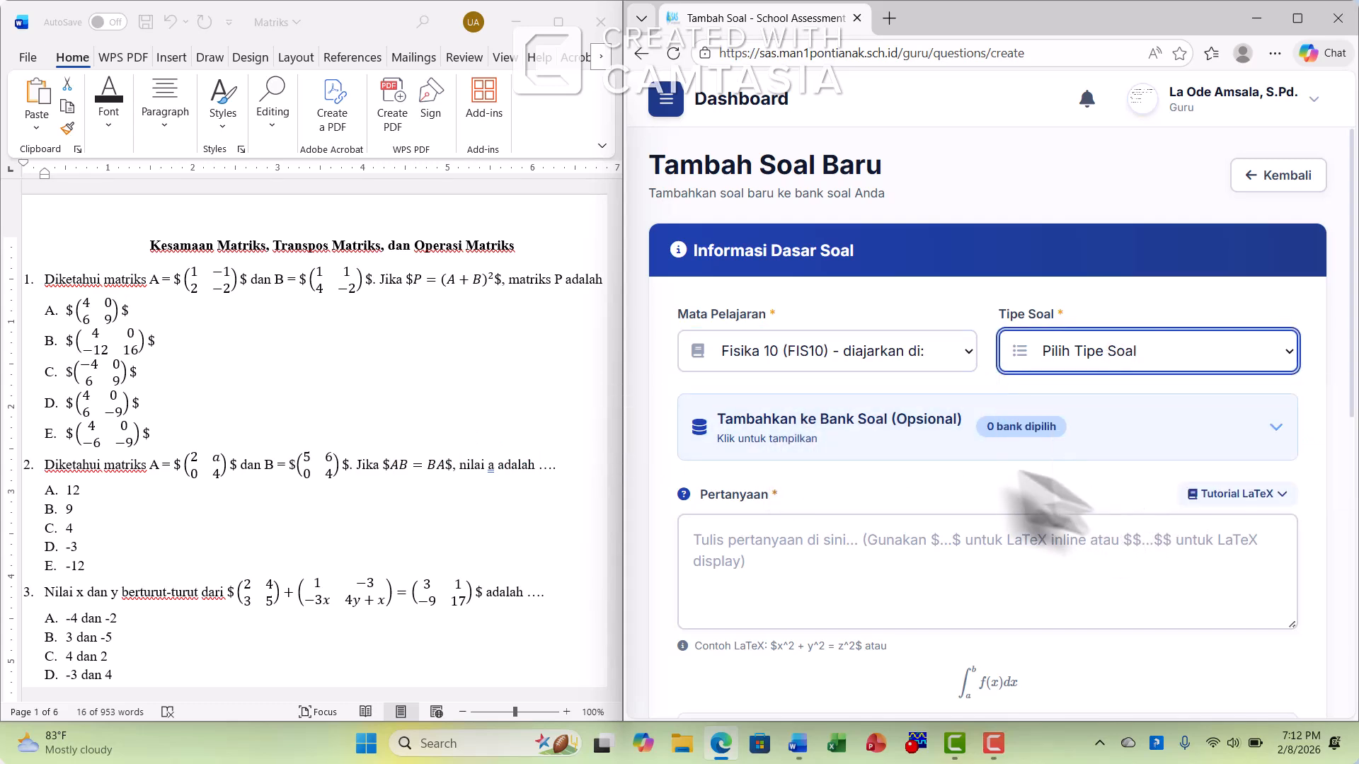
Assign the new true/false question to the Matrik Kelas 10 question bank
{"action": "left_click", "coordinate": [920, 434]}
{"action": "scroll", "coordinate": [940, 448], "scroll_direction": "down", "scroll_amount": 5}
{"action": "scroll", "coordinate": [1076, 311], "scroll_direction": "down", "scroll_amount": 5}
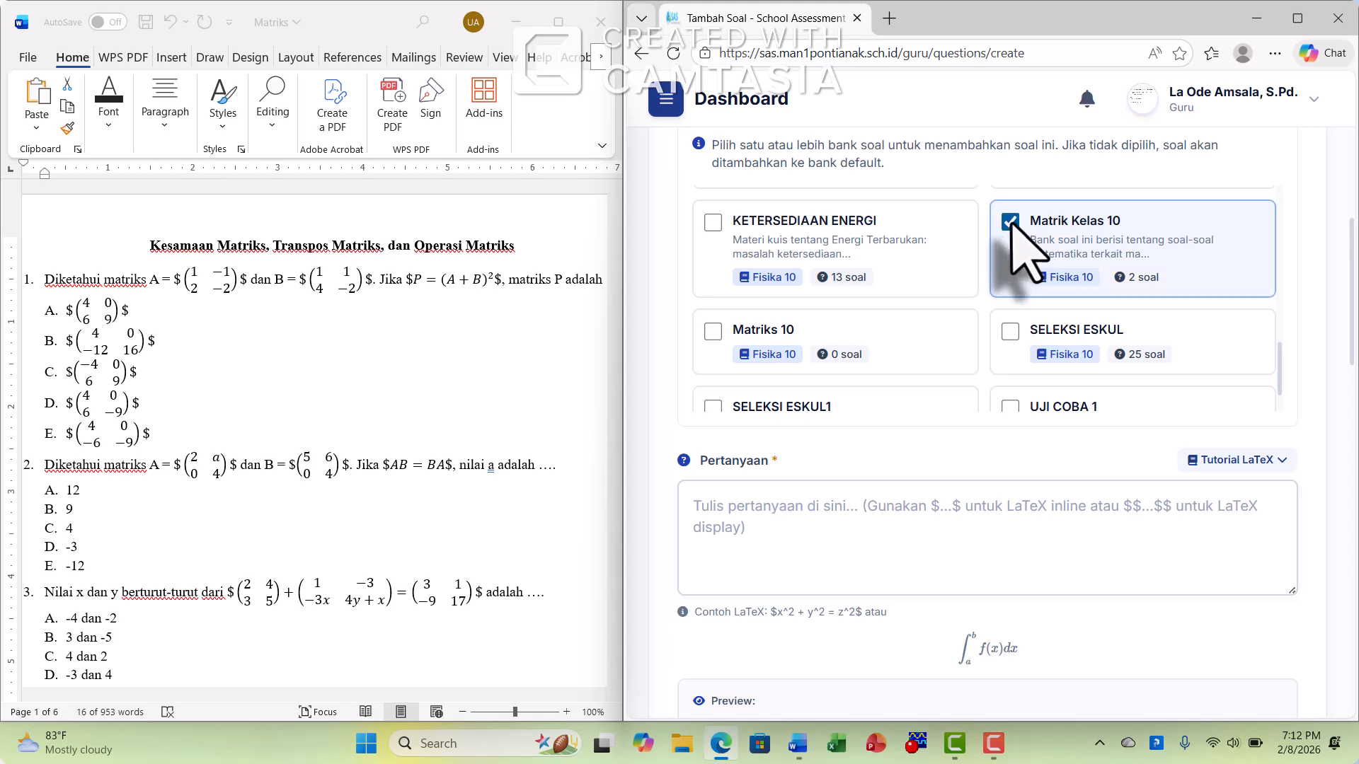
Copy the text of question 3 with its matrix equation from the Word document into the Pertanyaan field
{"action": "scroll", "coordinate": [1286, 424], "scroll_direction": "down", "scroll_amount": 5}
{"action": "left_click", "coordinate": [807, 198]}
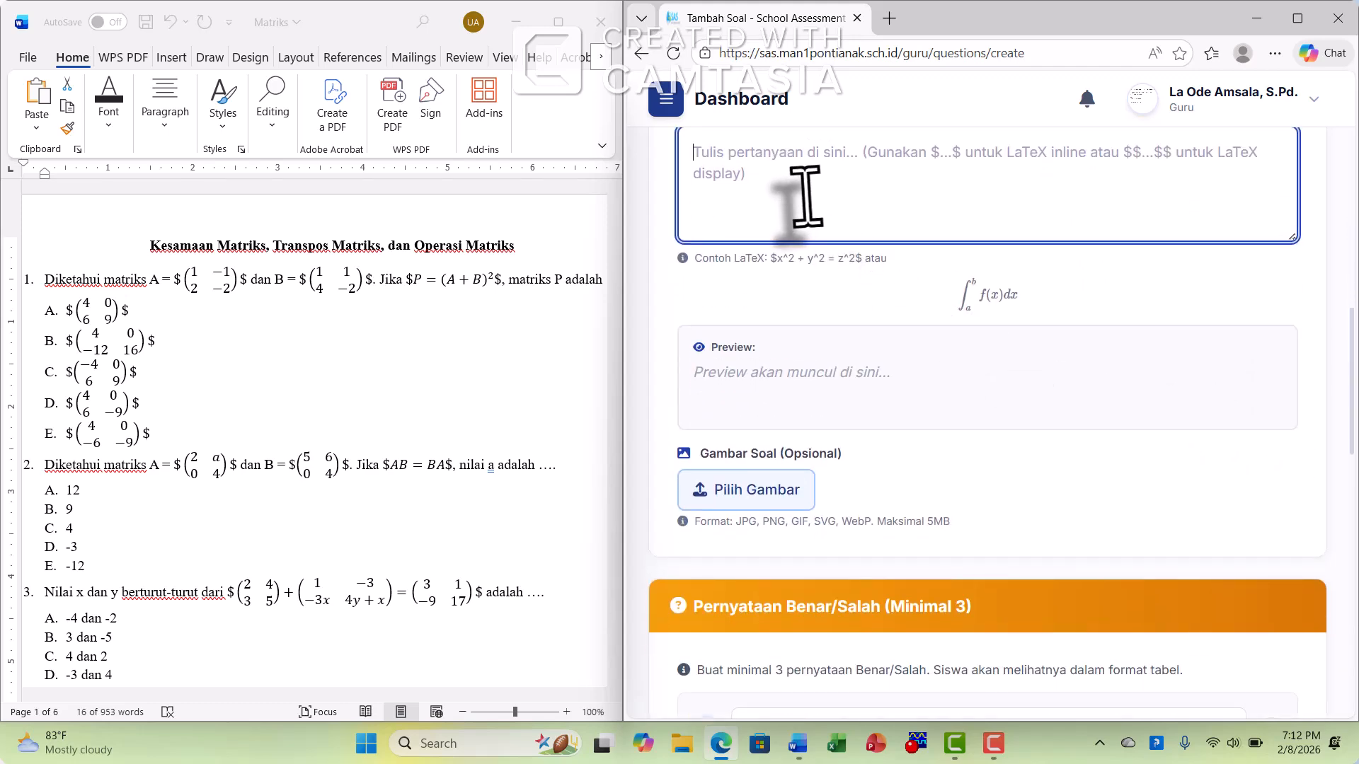
{"action": "scroll", "coordinate": [128, 481], "scroll_direction": "down", "scroll_amount": 2}
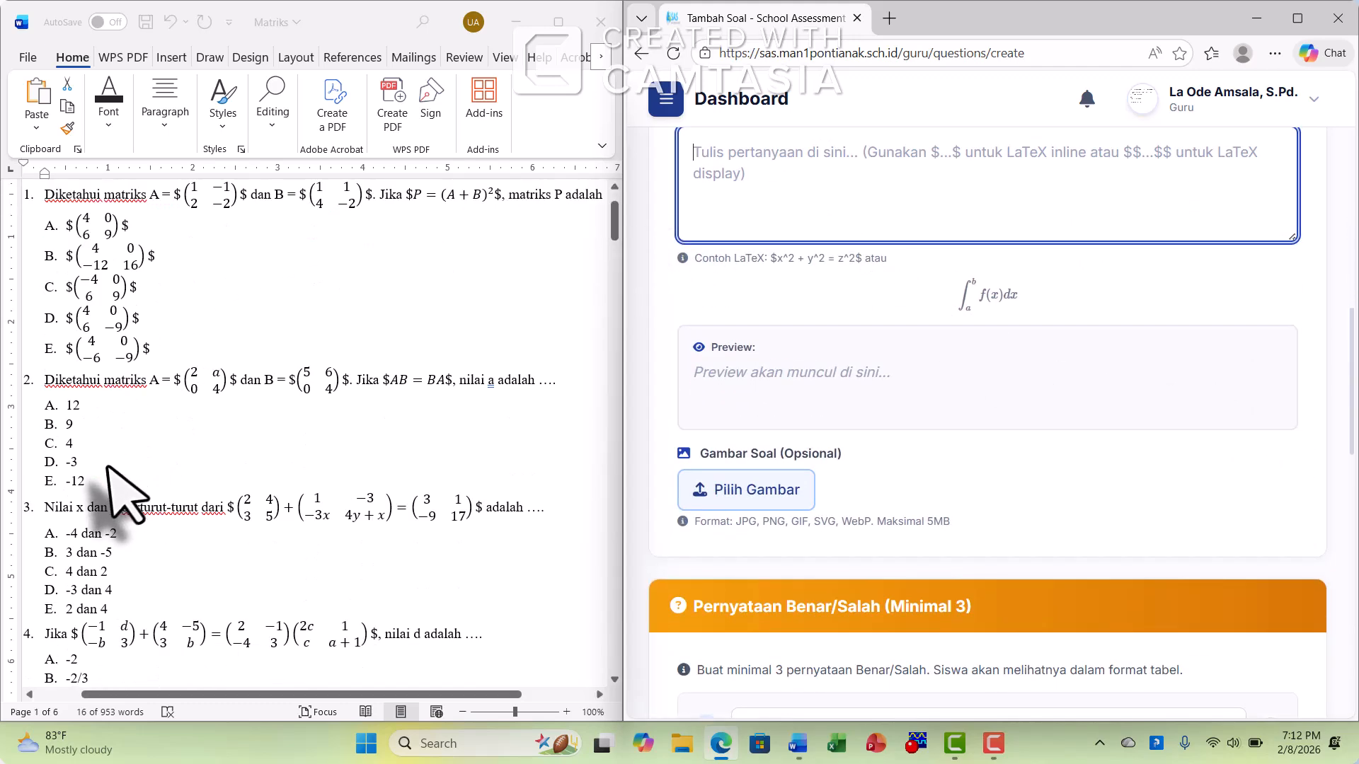
{"action": "left_click", "coordinate": [53, 439]}
{"action": "double_click", "coordinate": [56, 423]}
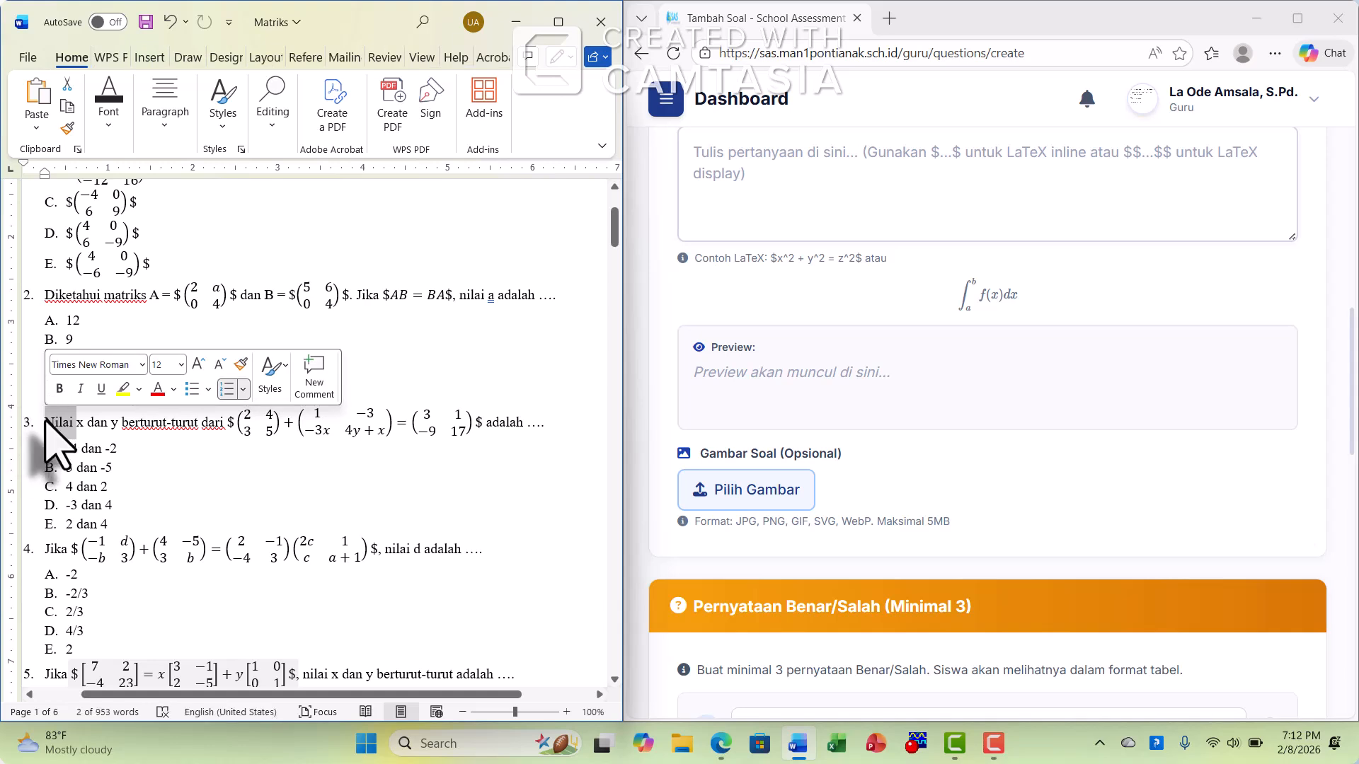
{"action": "left_click_drag", "start_coordinate": [135, 442], "coordinate": [540, 419]}
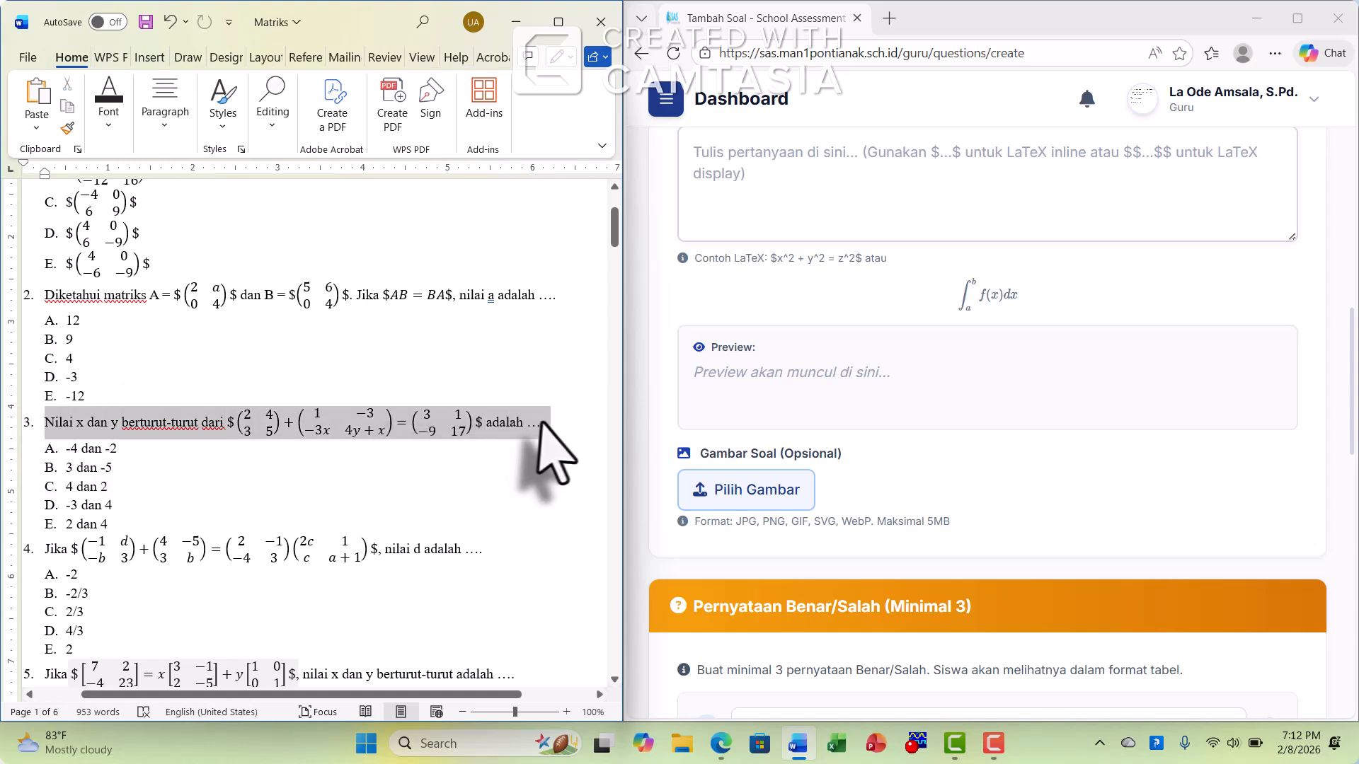
{"action": "right_click", "coordinate": [540, 421]}
{"action": "left_click", "coordinate": [576, 359]}
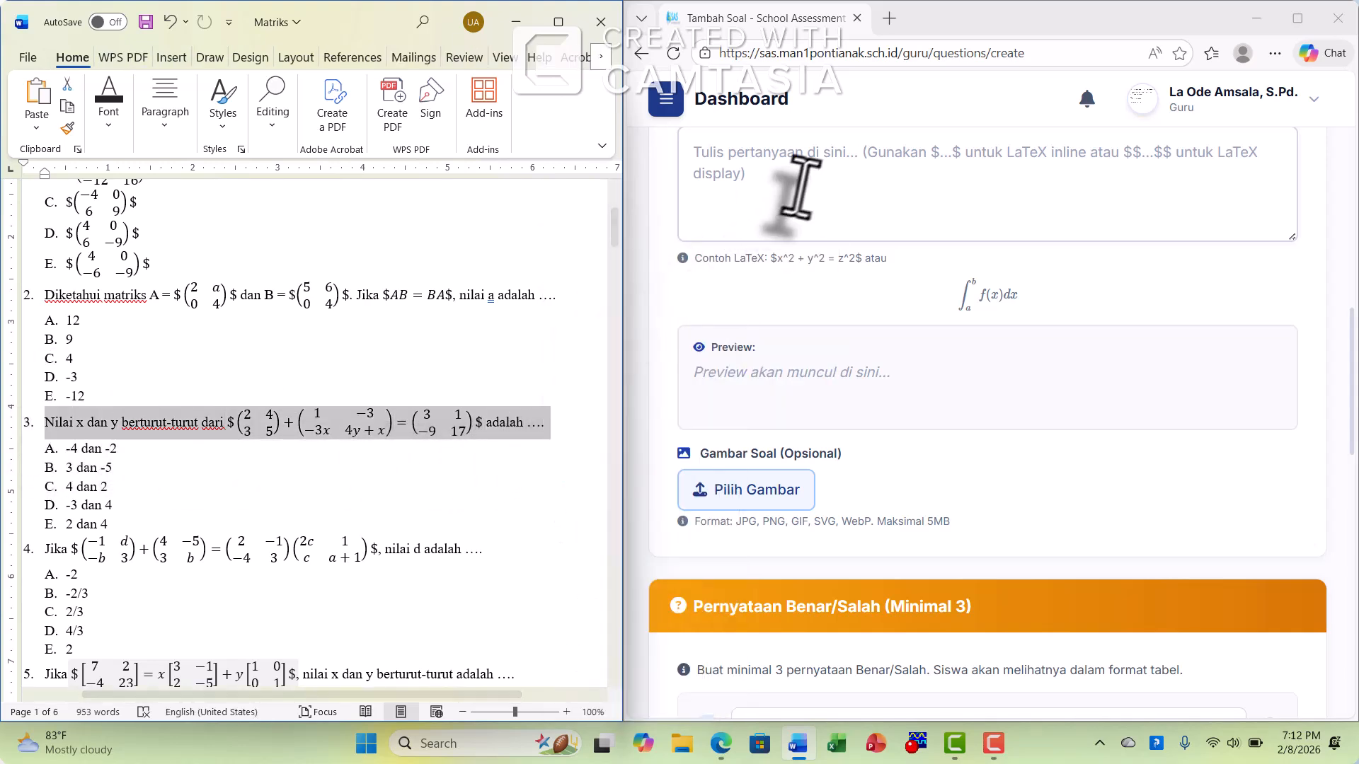
{"action": "left_click", "coordinate": [799, 186]}
{"action": "key", "text": "ctrl+v"}
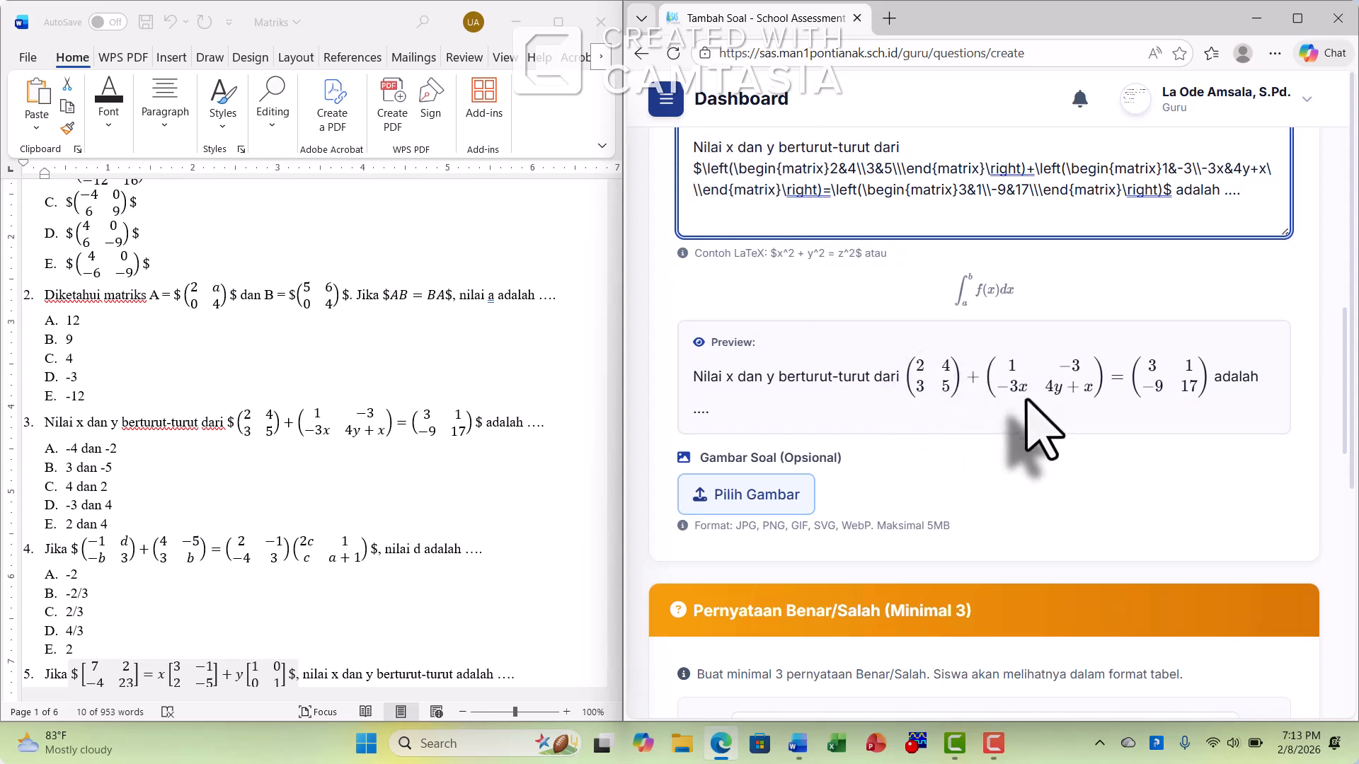
Fill the first three true/false statements with the saved values -4 dan -2, 3 dan -5 and 4 dan 2
{"action": "scroll", "coordinate": [1040, 421], "scroll_direction": "down", "scroll_amount": 5}
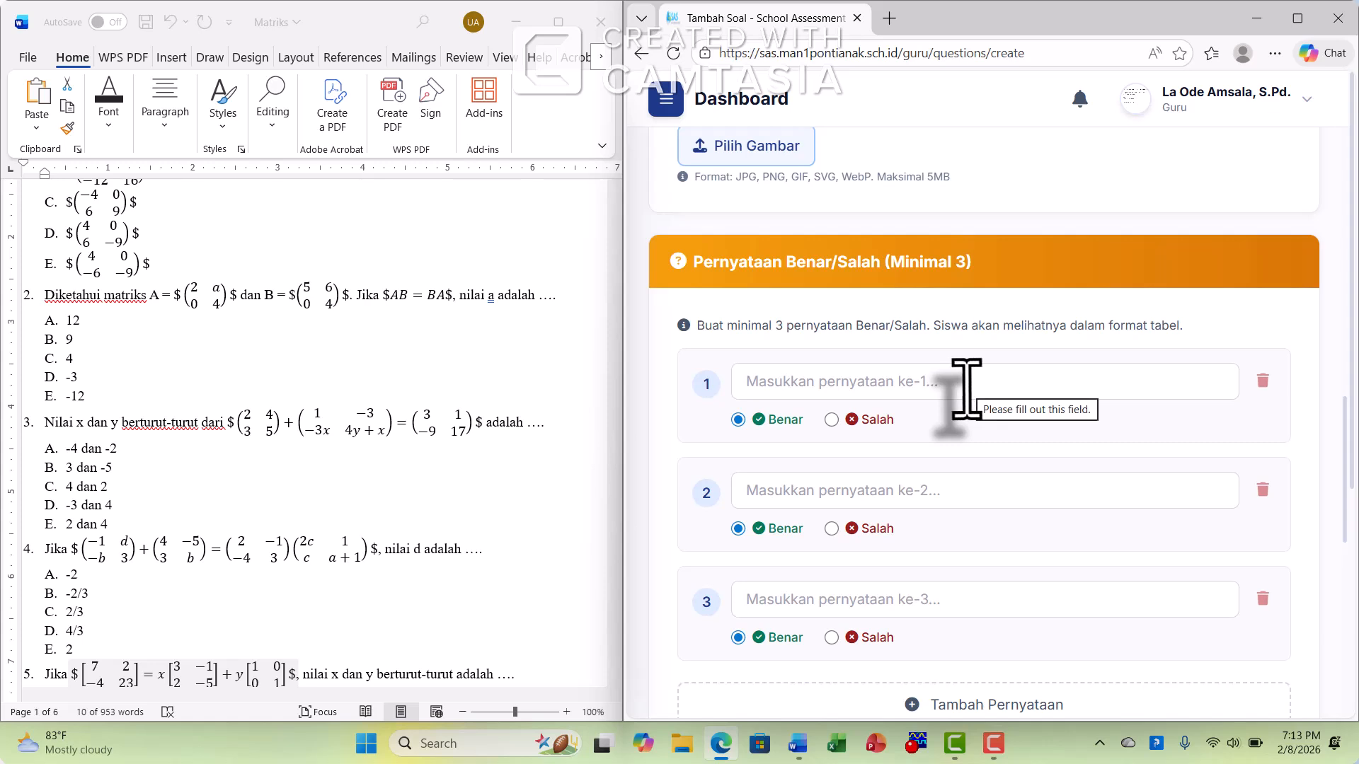
{"action": "left_click", "coordinate": [966, 388]}
{"action": "left_click", "coordinate": [949, 464]}
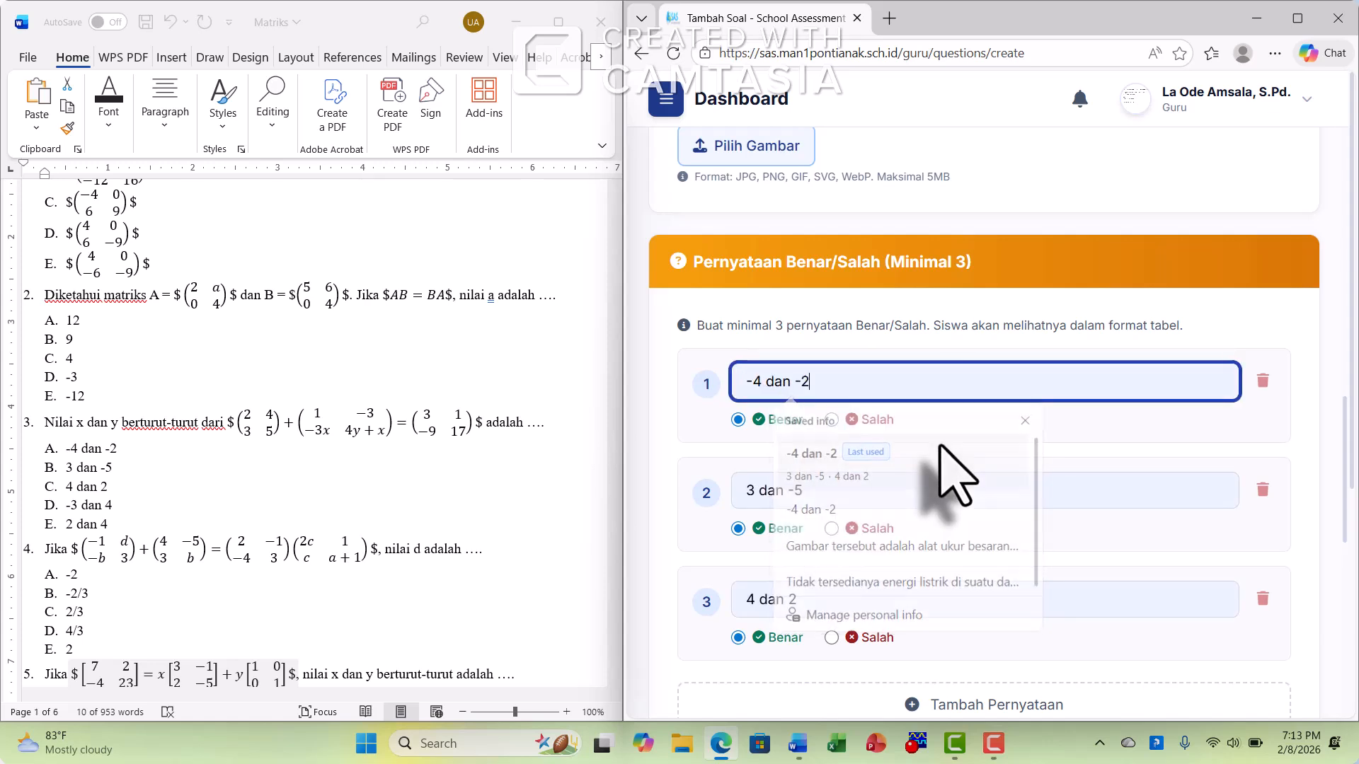
{"action": "scroll", "coordinate": [980, 453], "scroll_direction": "down", "scroll_amount": 4}
{"action": "scroll", "coordinate": [973, 439], "scroll_direction": "up", "scroll_amount": 3}
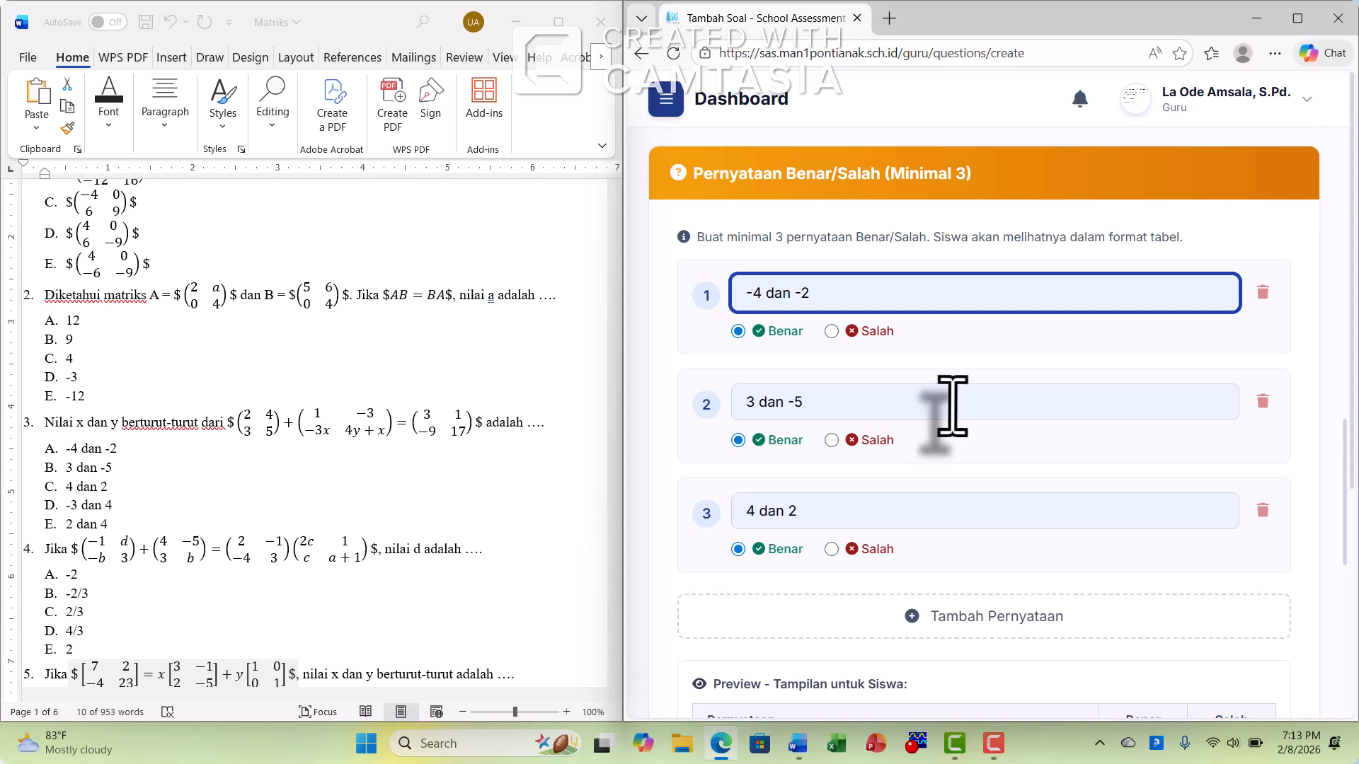
Add a fourth statement and fill it with the saved value 2 dan 4
{"action": "scroll", "coordinate": [966, 397], "scroll_direction": "down", "scroll_amount": 2}
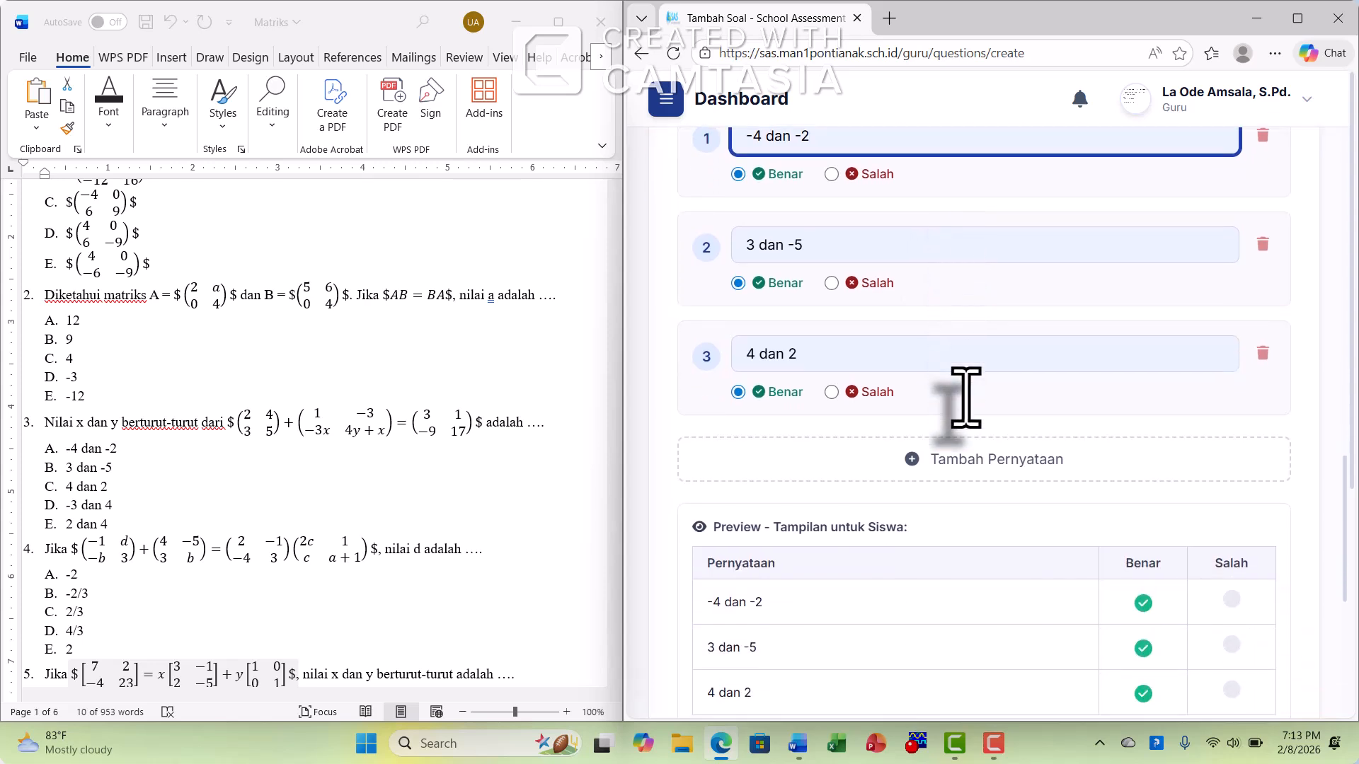
{"action": "scroll", "coordinate": [966, 397], "scroll_direction": "up", "scroll_amount": 2}
{"action": "scroll", "coordinate": [966, 397], "scroll_direction": "down", "scroll_amount": 1}
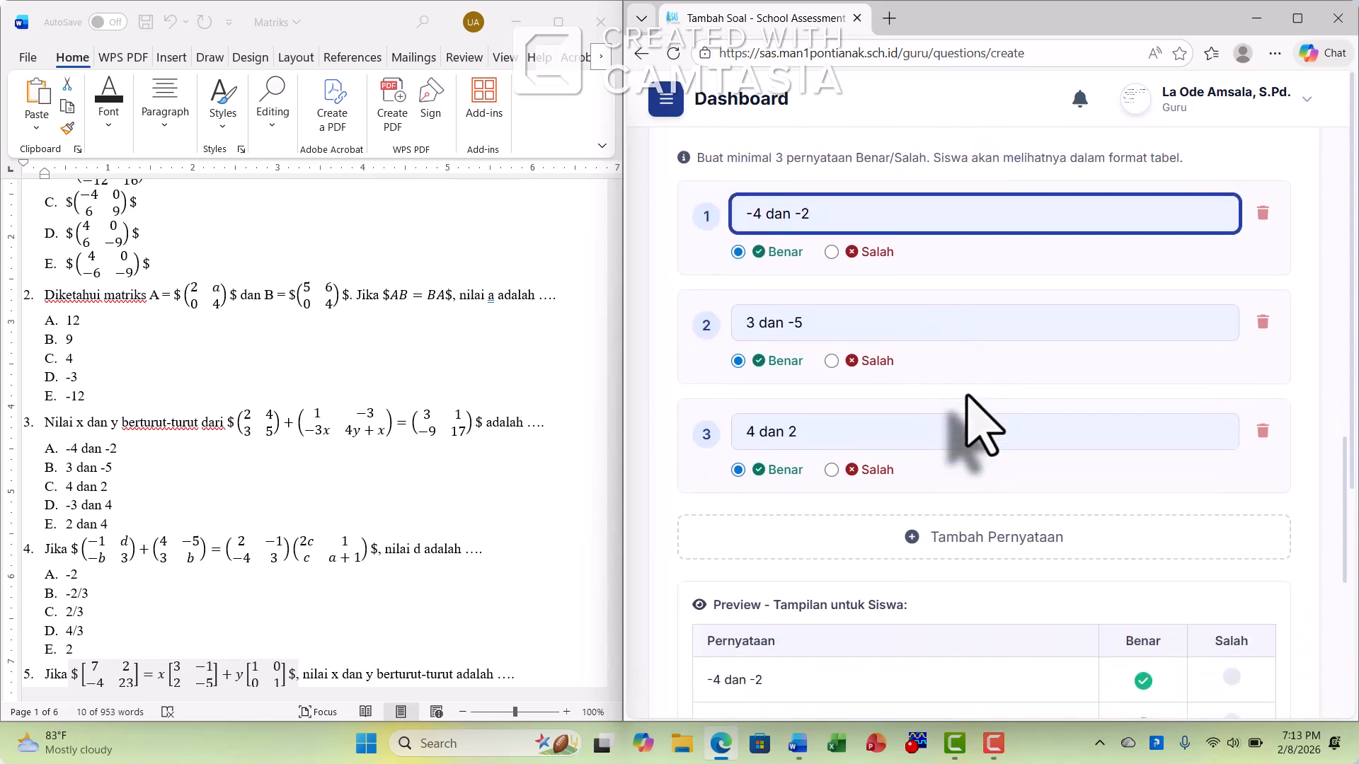
{"action": "left_click", "coordinate": [966, 541]}
{"action": "left_click", "coordinate": [919, 538]}
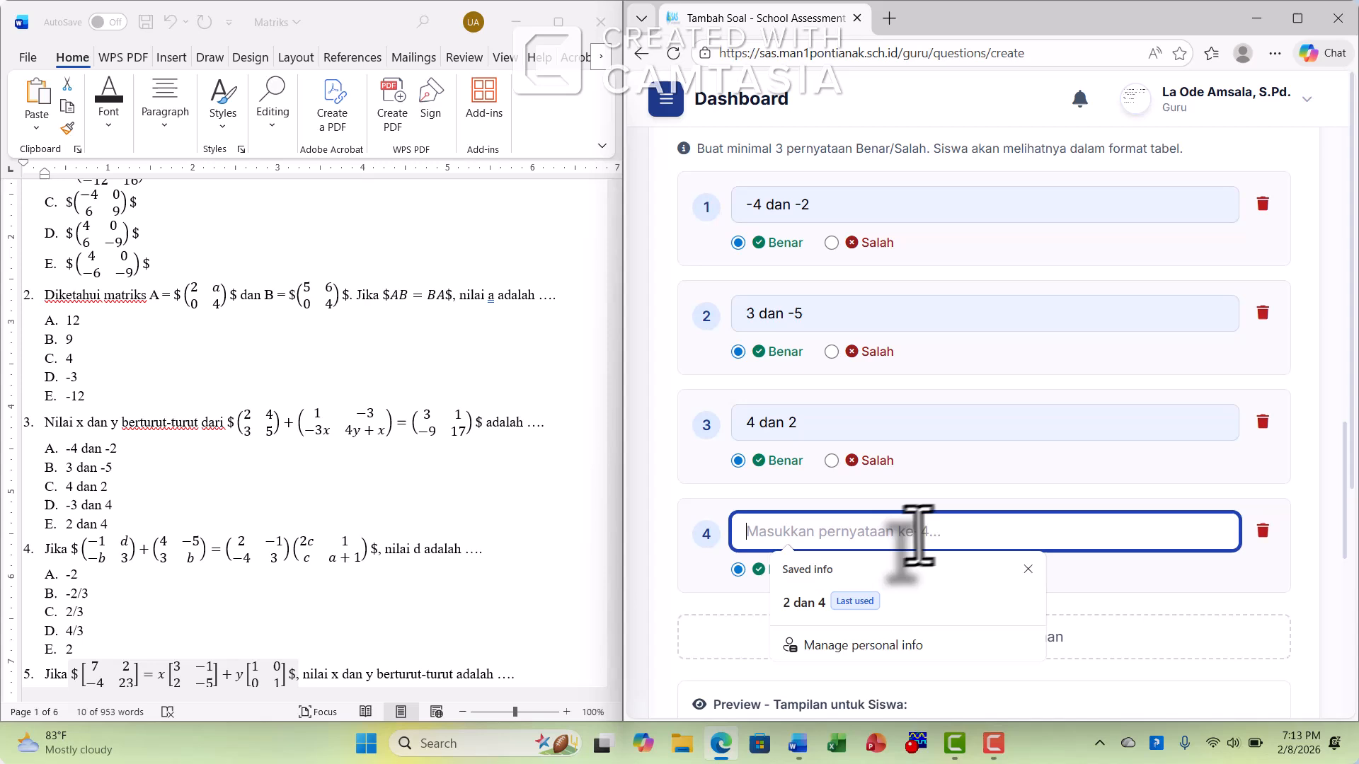
{"action": "left_click", "coordinate": [917, 600]}
Mark statements 1 and 3 as Salah, keep 2 and 4 as Benar, and save the true/false question
{"action": "scroll", "coordinate": [1122, 410], "scroll_direction": "down", "scroll_amount": 2}
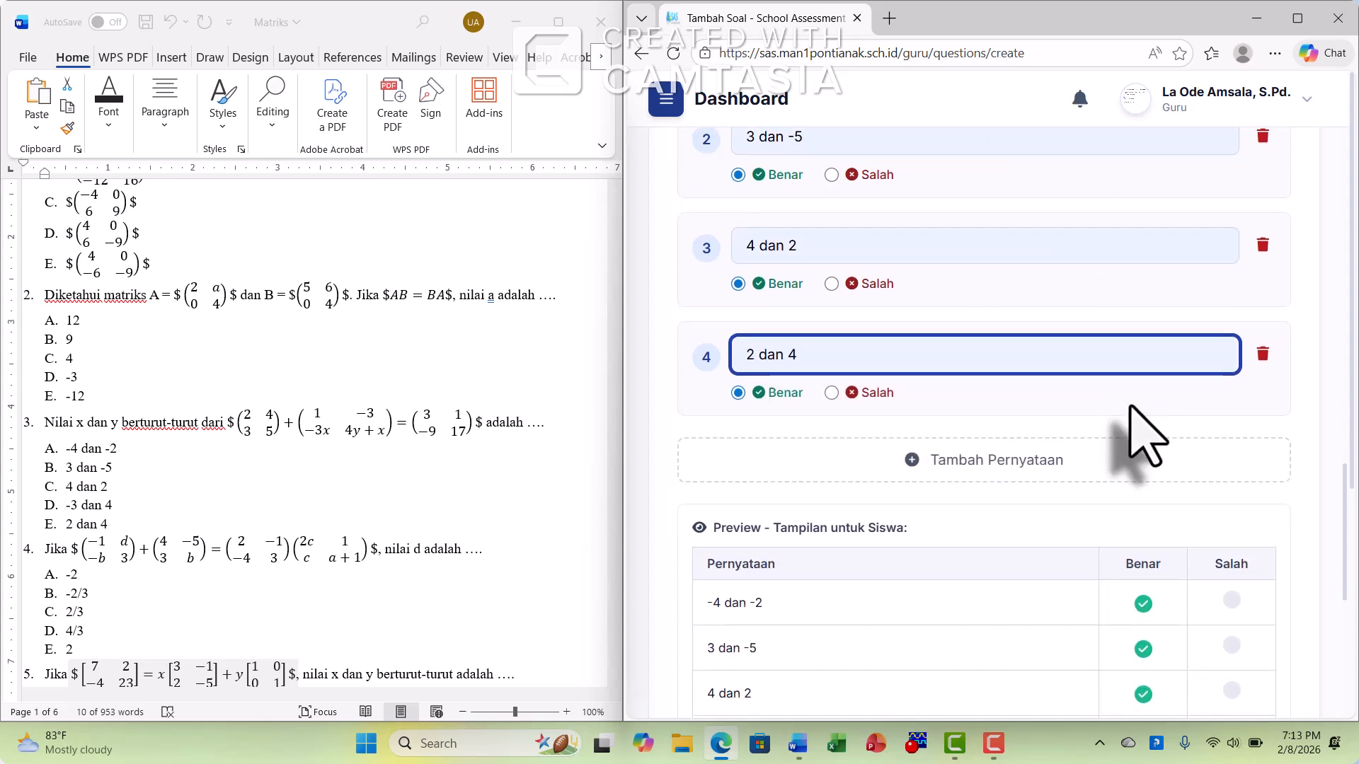
{"action": "scroll", "coordinate": [1130, 425], "scroll_direction": "down", "scroll_amount": 4}
{"action": "scroll", "coordinate": [952, 372], "scroll_direction": "up", "scroll_amount": 3}
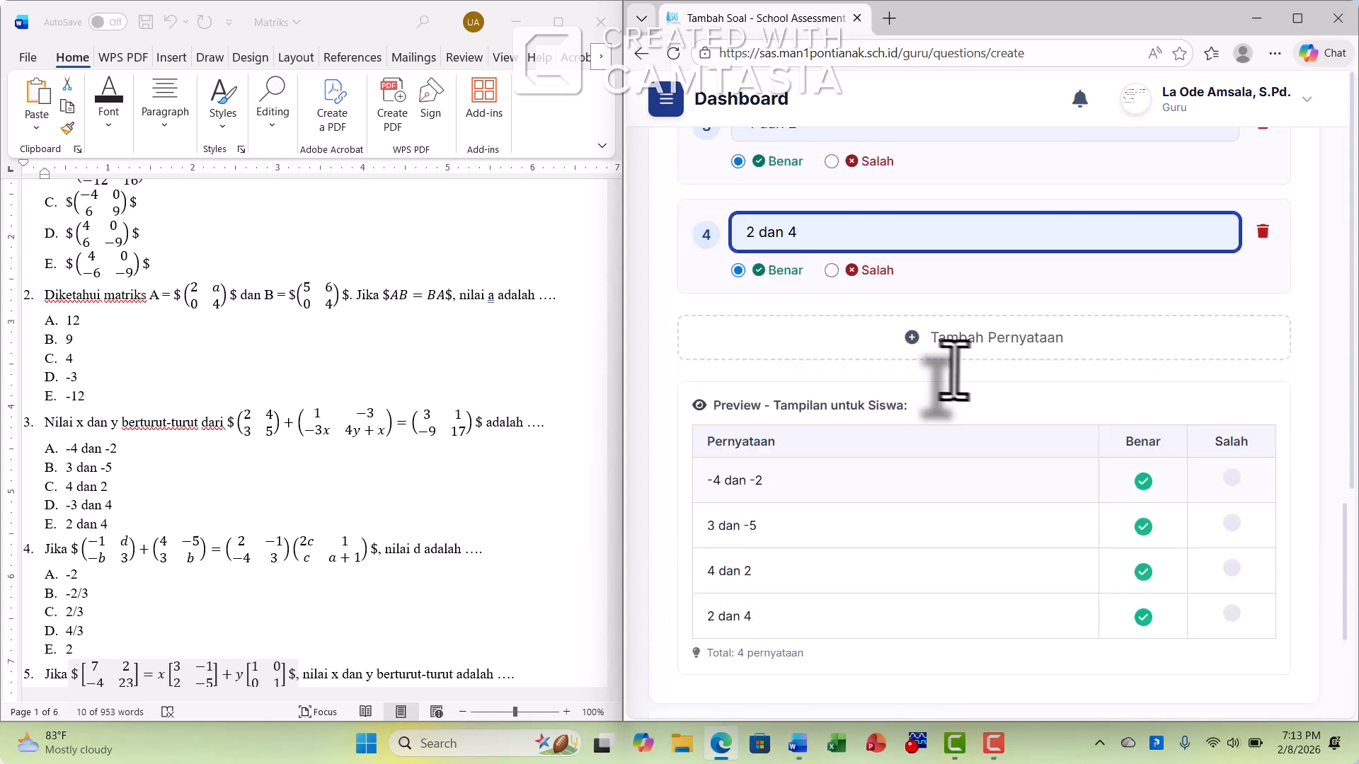
{"action": "scroll", "coordinate": [951, 372], "scroll_direction": "up", "scroll_amount": 4}
{"action": "left_click", "coordinate": [831, 243]}
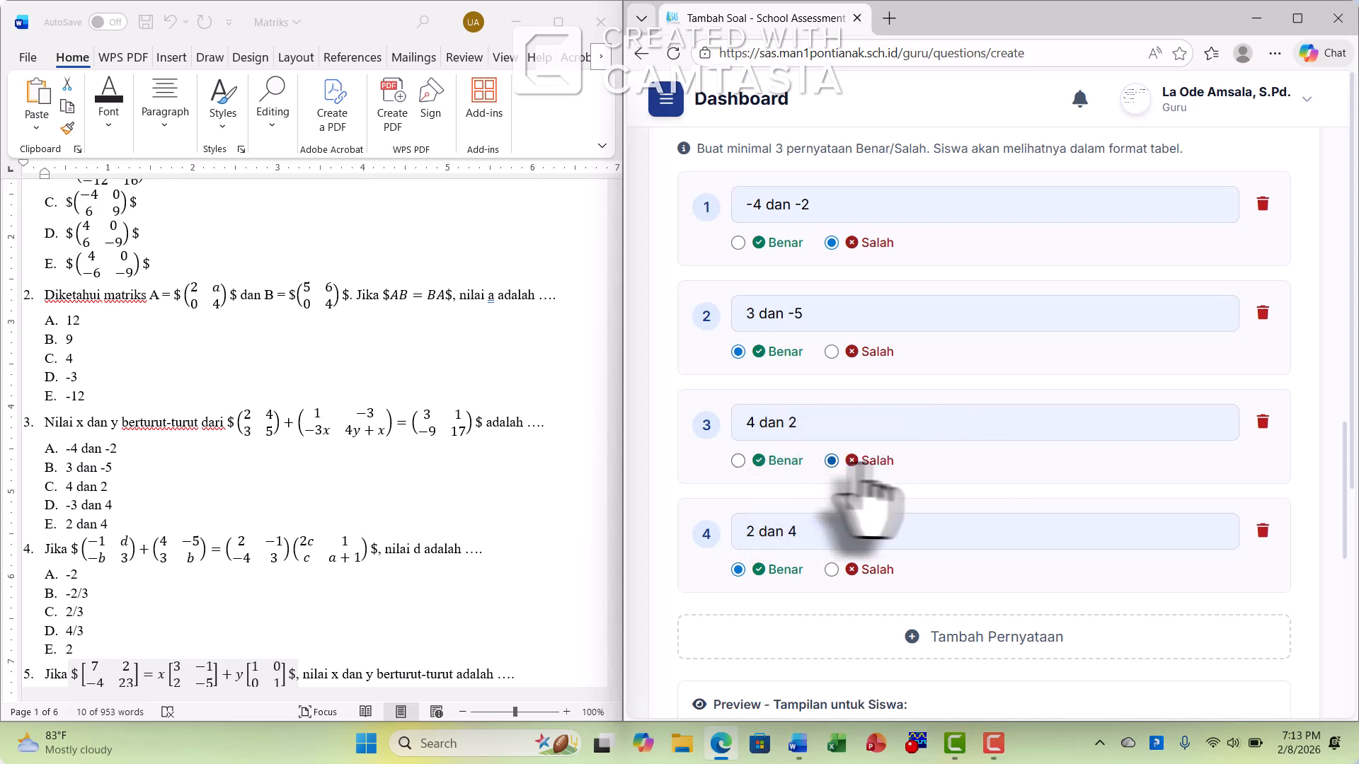
{"action": "scroll", "coordinate": [1031, 531], "scroll_direction": "down", "scroll_amount": 5}
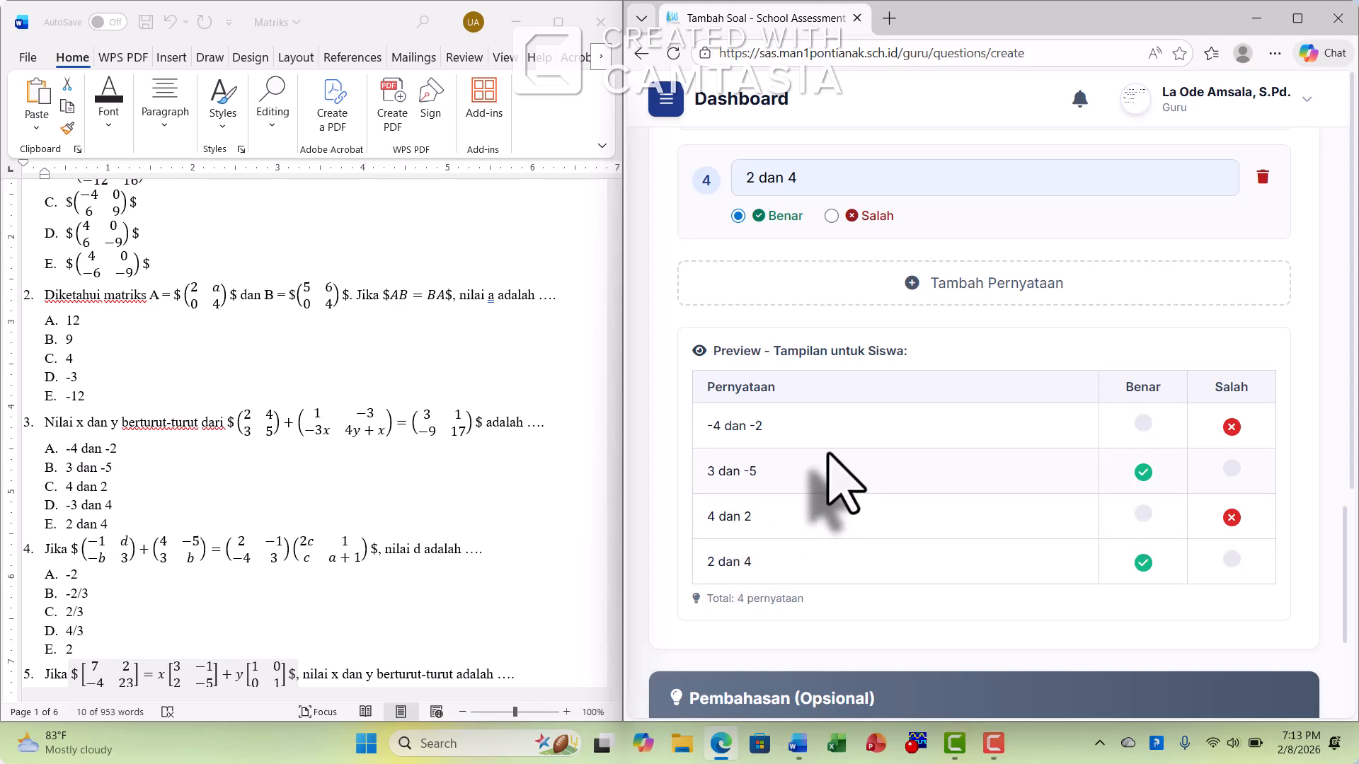
{"action": "scroll", "coordinate": [910, 455], "scroll_direction": "down", "scroll_amount": 9}
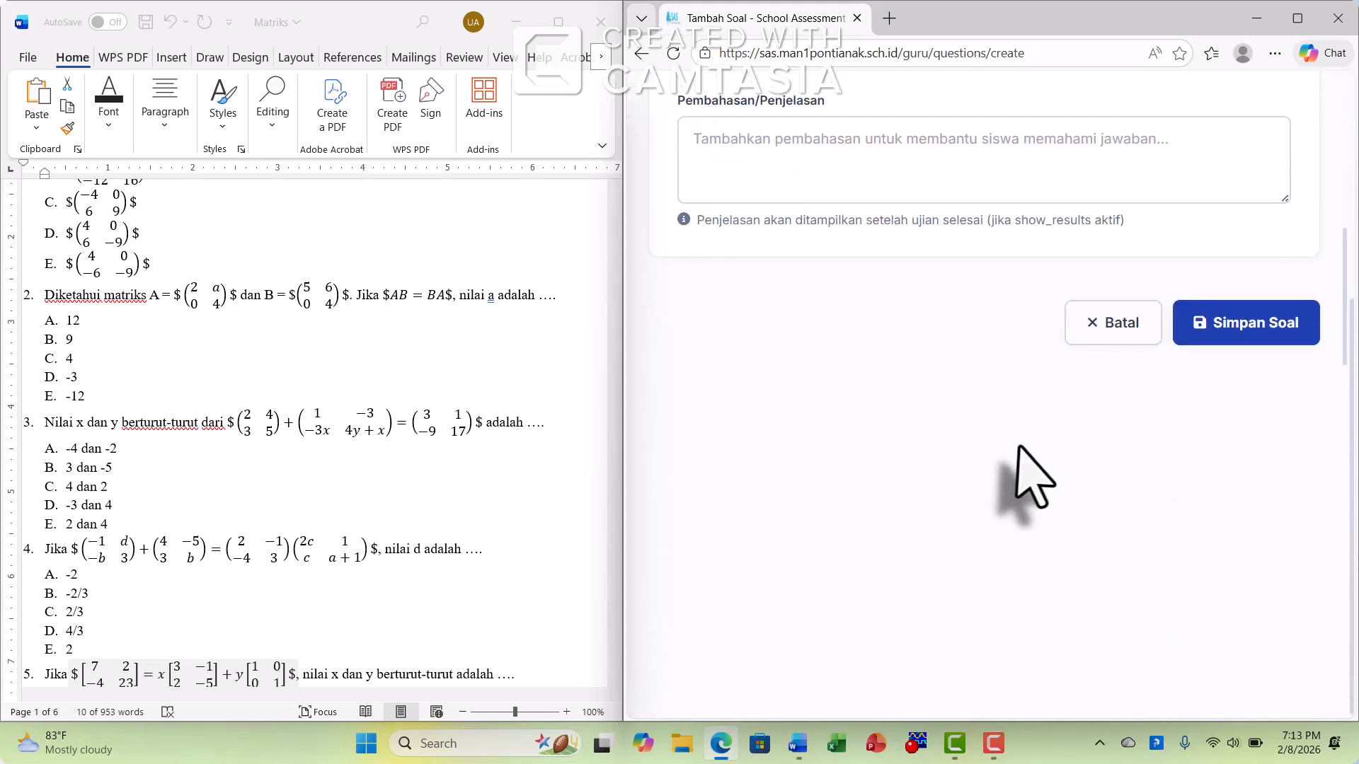
Start a new question with subject Fisika 10 (FIS10) and the short-answer type Isian Singkat
{"action": "scroll", "coordinate": [1042, 435], "scroll_direction": "up", "scroll_amount": 3}
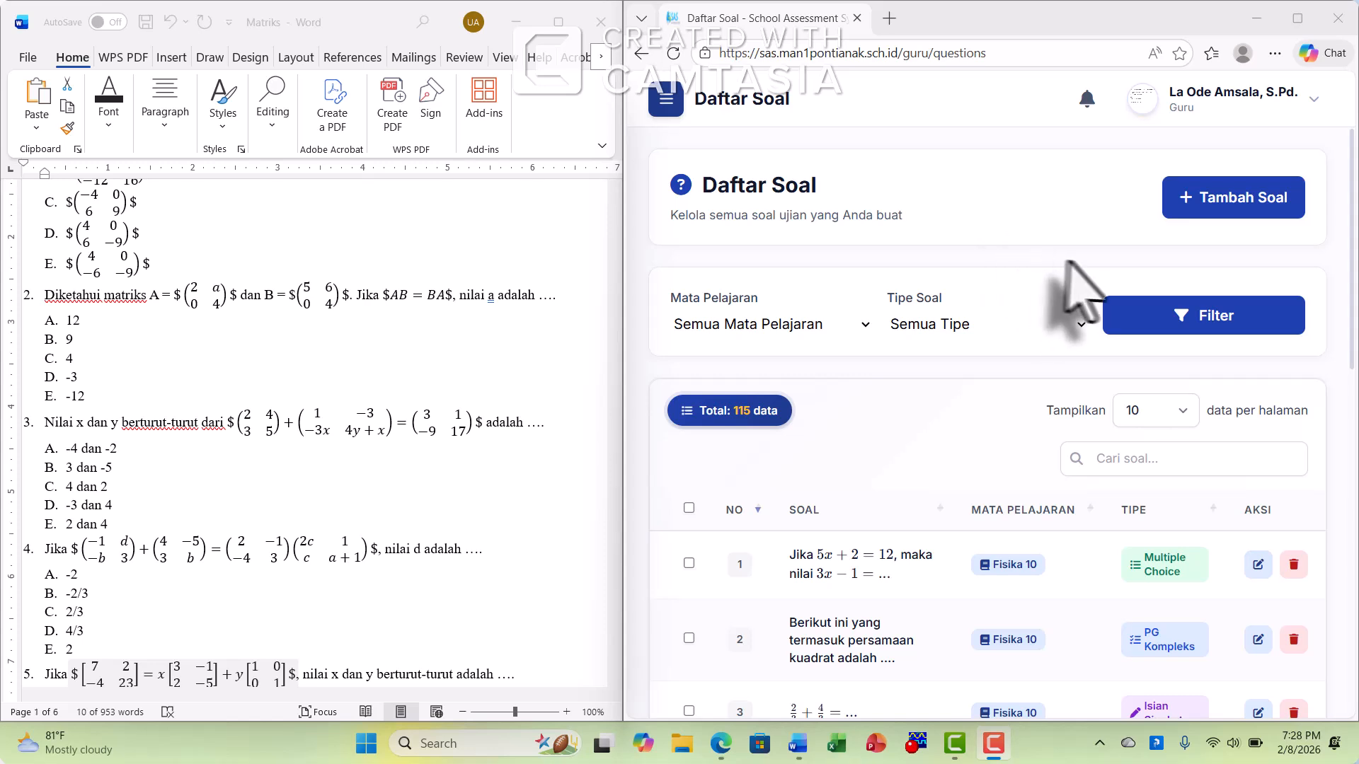
{"action": "left_click", "coordinate": [1250, 206]}
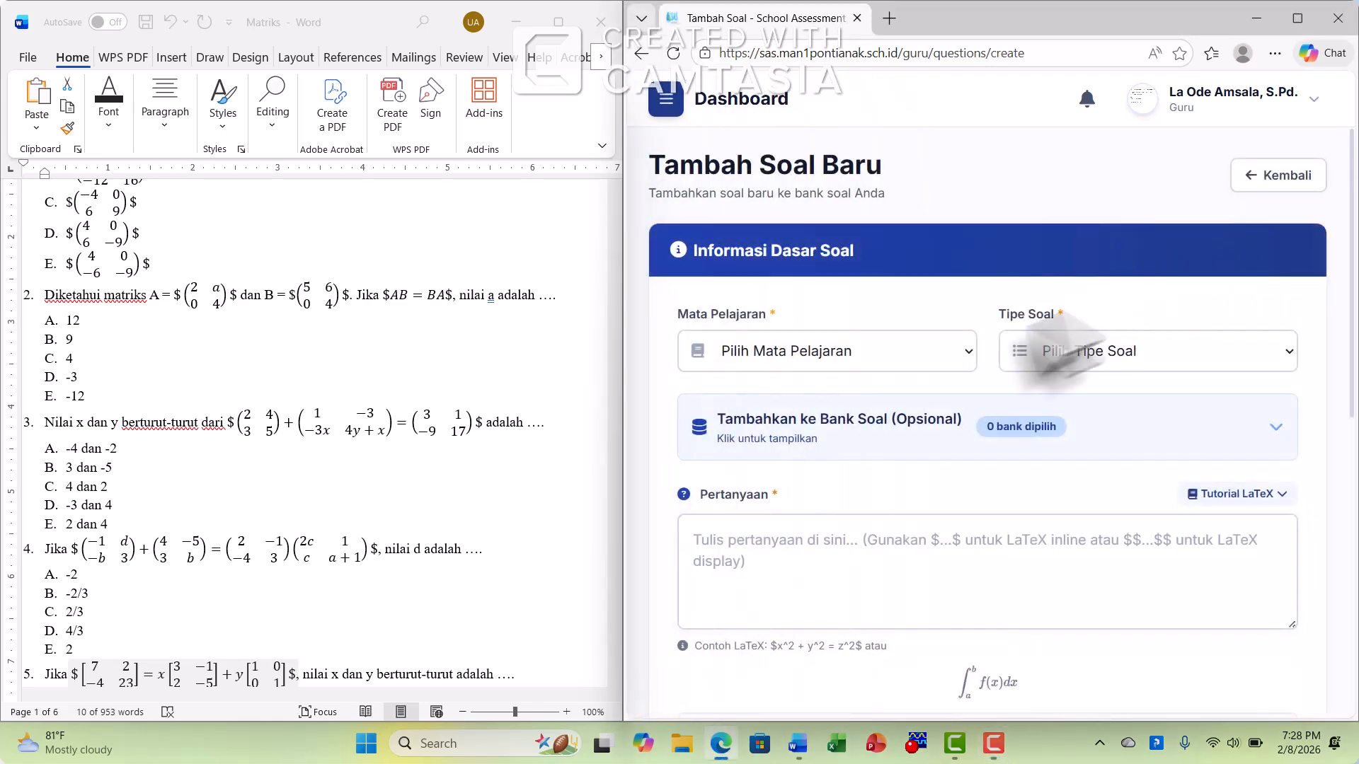
{"action": "left_click", "coordinate": [852, 352]}
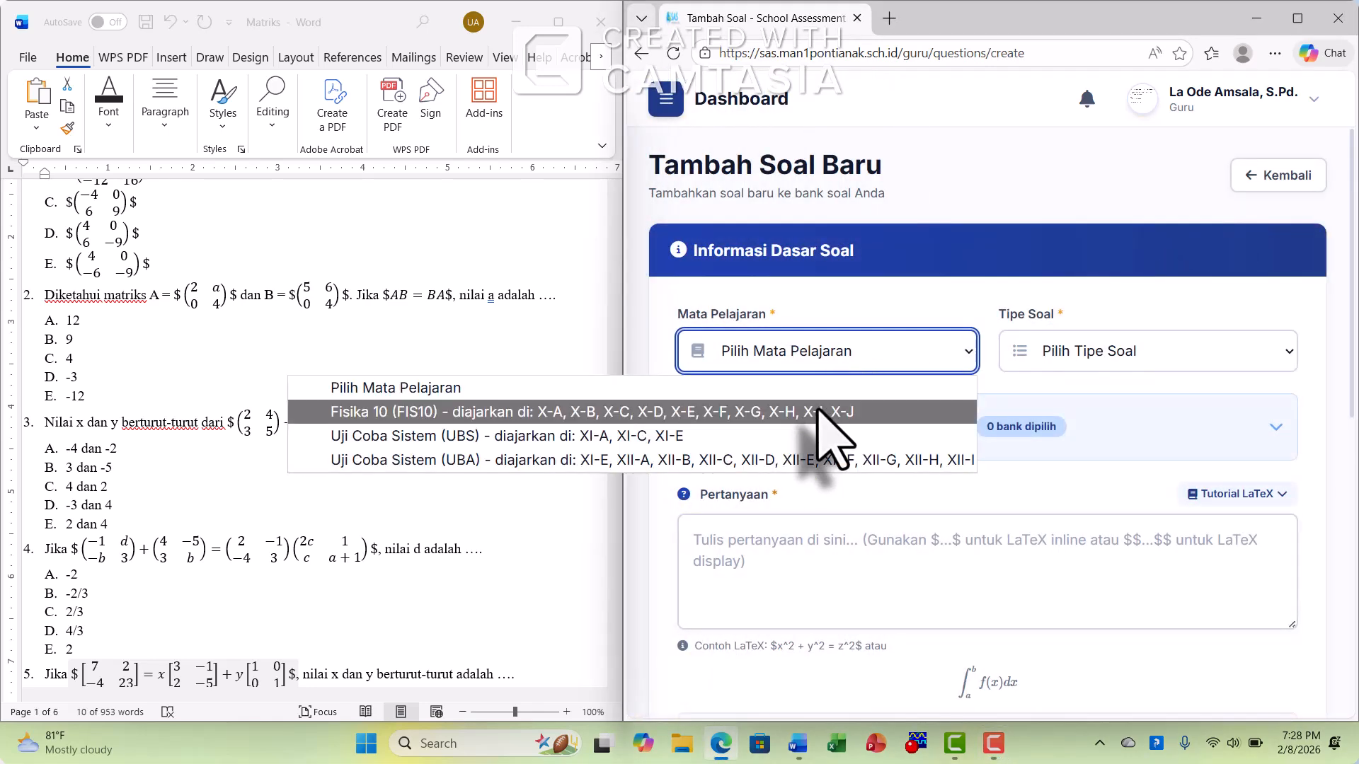
{"action": "left_click", "coordinate": [821, 411]}
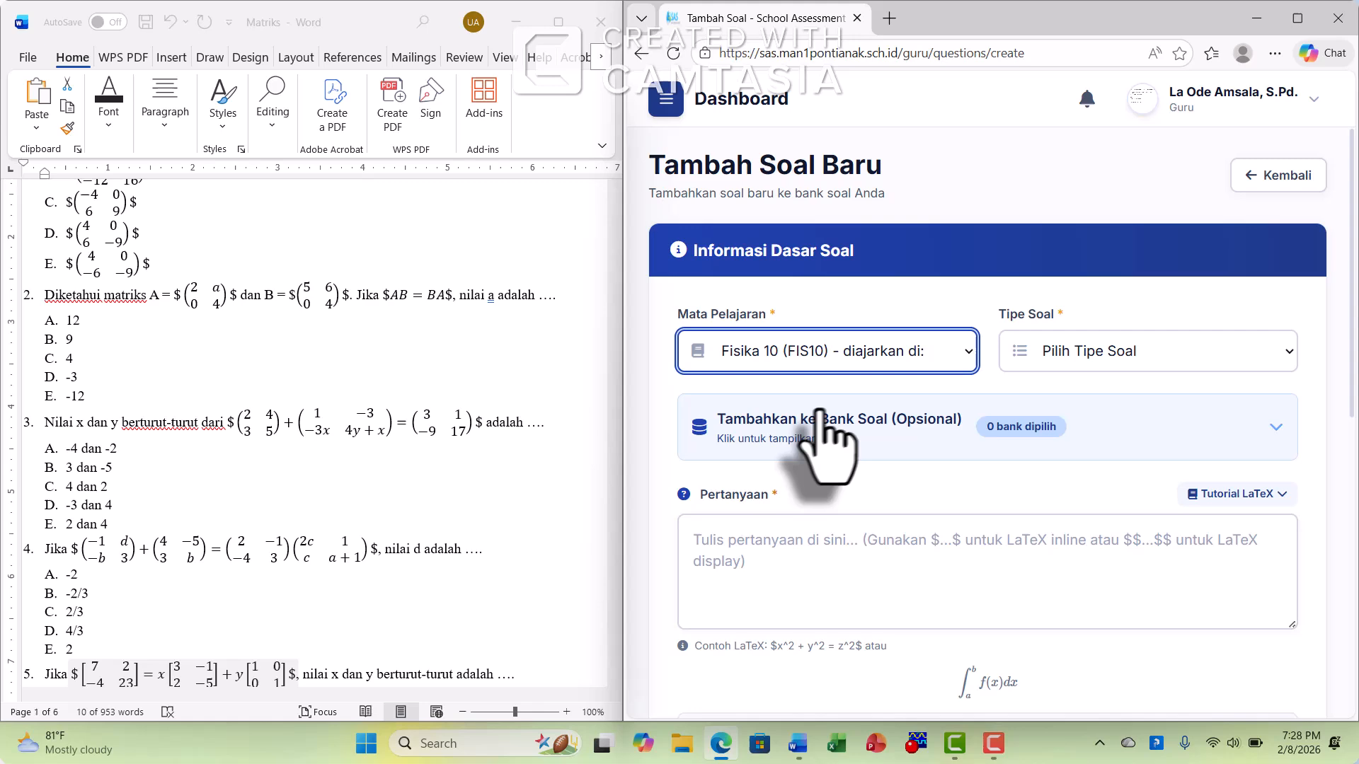
{"action": "left_click", "coordinate": [1101, 351]}
{"action": "left_click", "coordinate": [1108, 463]}
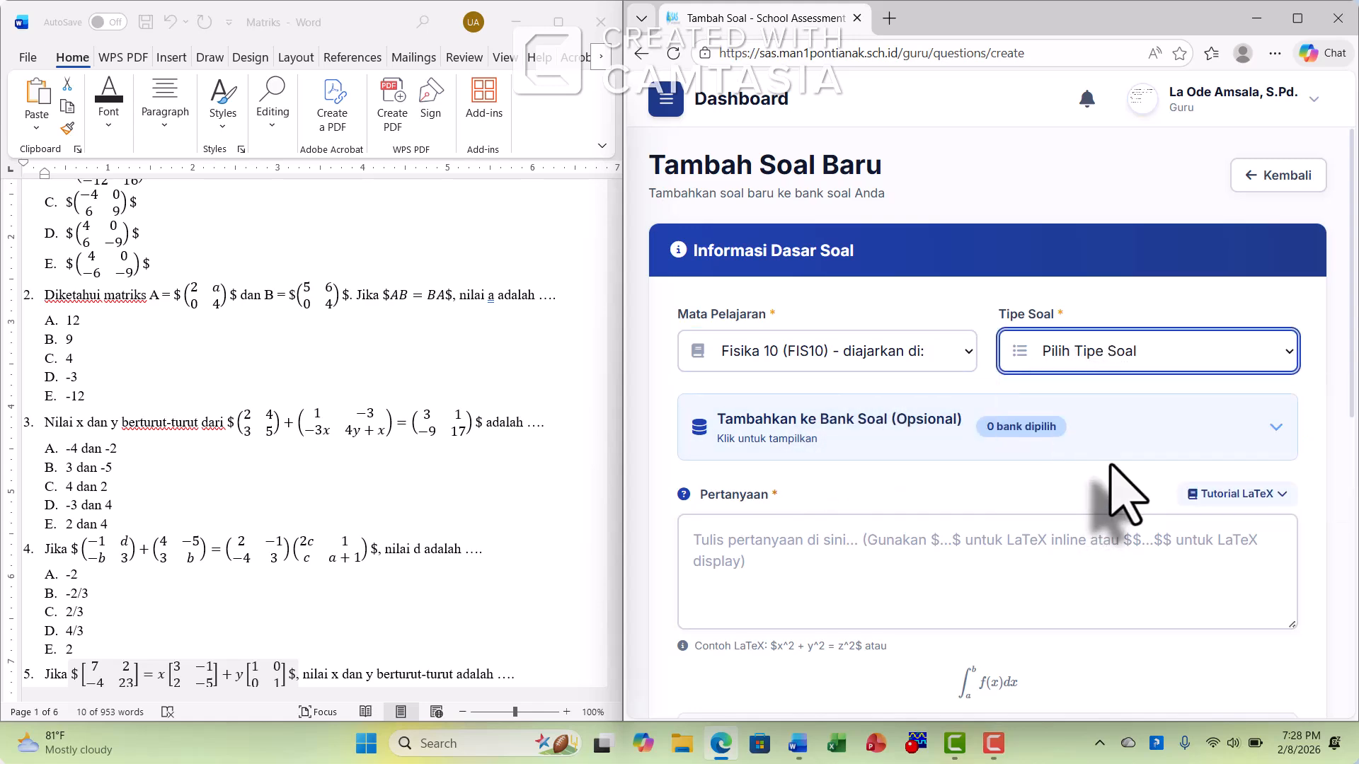
Assign the new short-answer question to the Matrik Kelas 10 question bank
{"action": "left_click", "coordinate": [1111, 446]}
{"action": "scroll", "coordinate": [1090, 496], "scroll_direction": "down", "scroll_amount": 5}
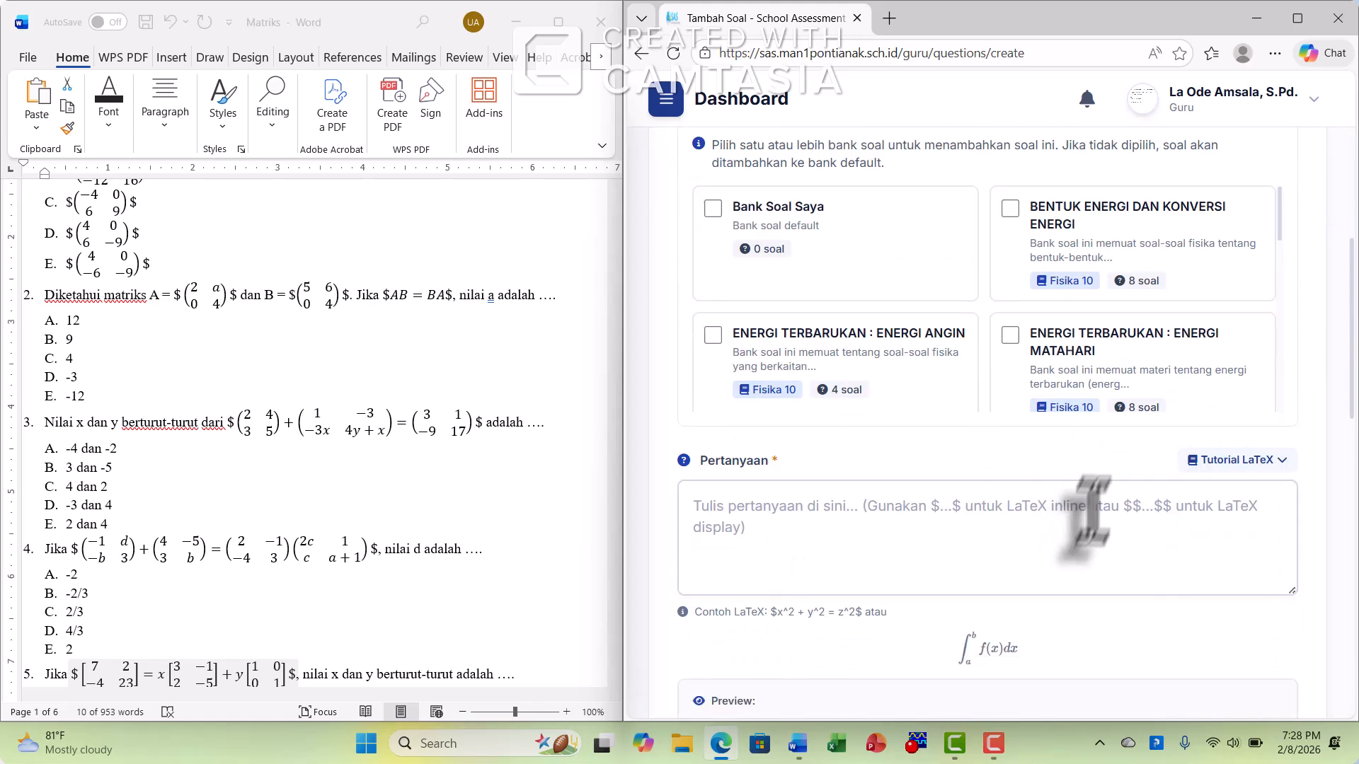
{"action": "scroll", "coordinate": [1118, 375], "scroll_direction": "down", "scroll_amount": 3}
{"action": "scroll", "coordinate": [1125, 368], "scroll_direction": "down", "scroll_amount": 3}
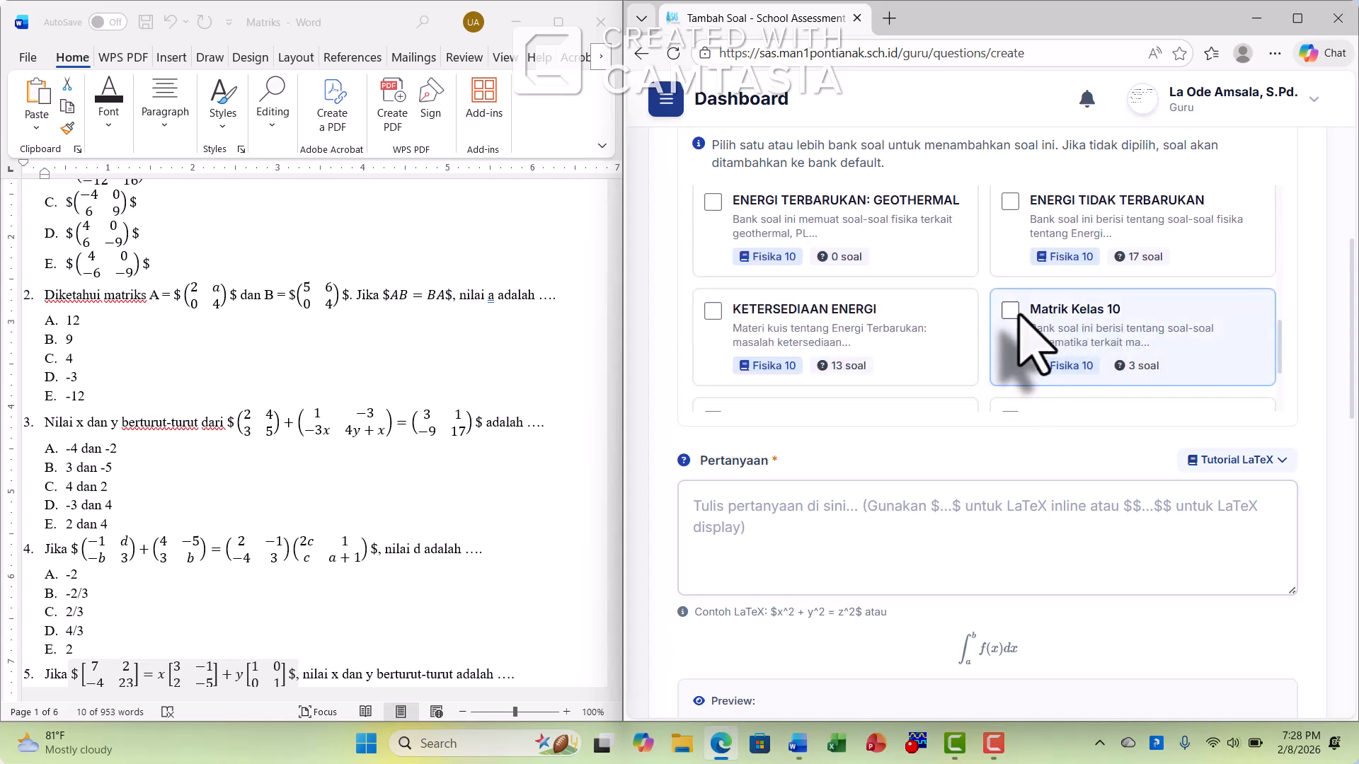
{"action": "left_click", "coordinate": [1012, 312]}
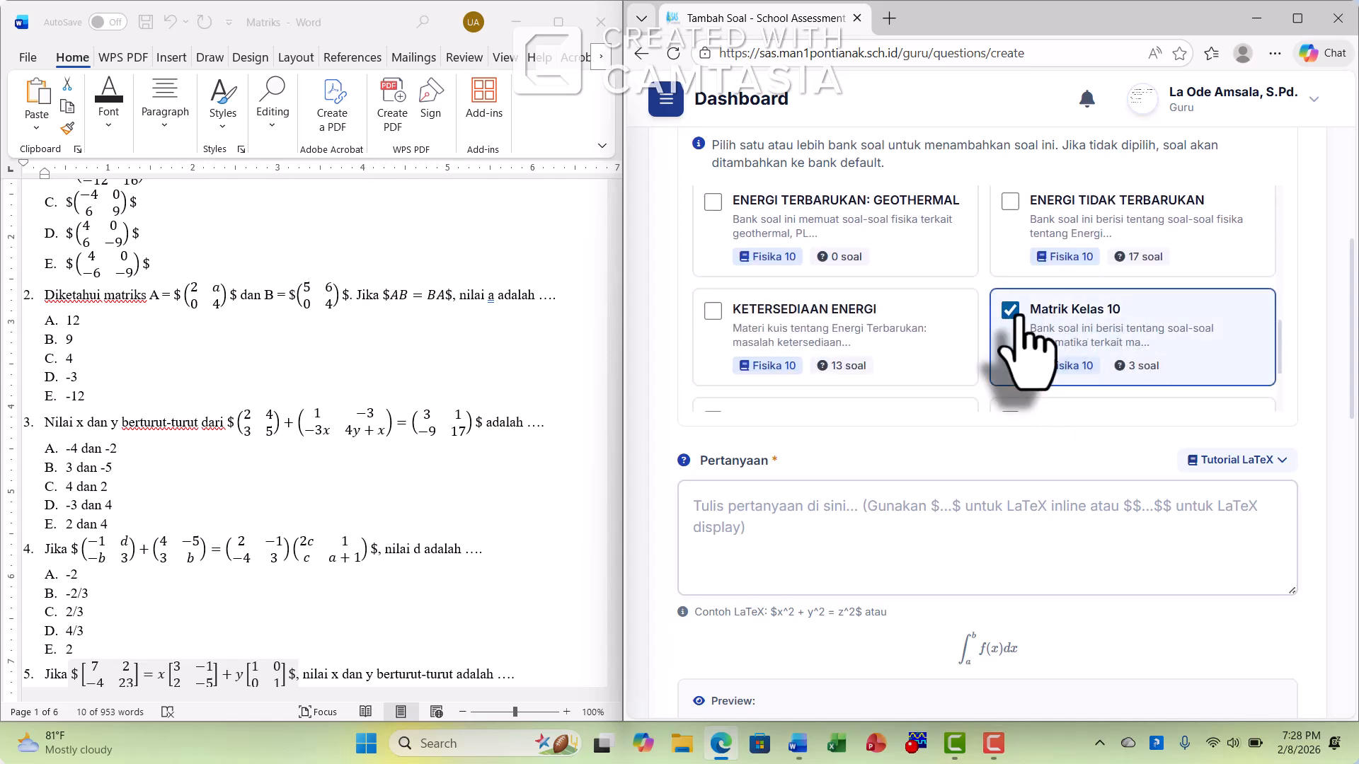
Copy the text of question 4 from the Word document into the short-answer question's Pertanyaan field
{"action": "scroll", "coordinate": [1331, 358], "scroll_direction": "down", "scroll_amount": 4}
{"action": "scroll", "coordinate": [877, 279], "scroll_direction": "down", "scroll_amount": 1}
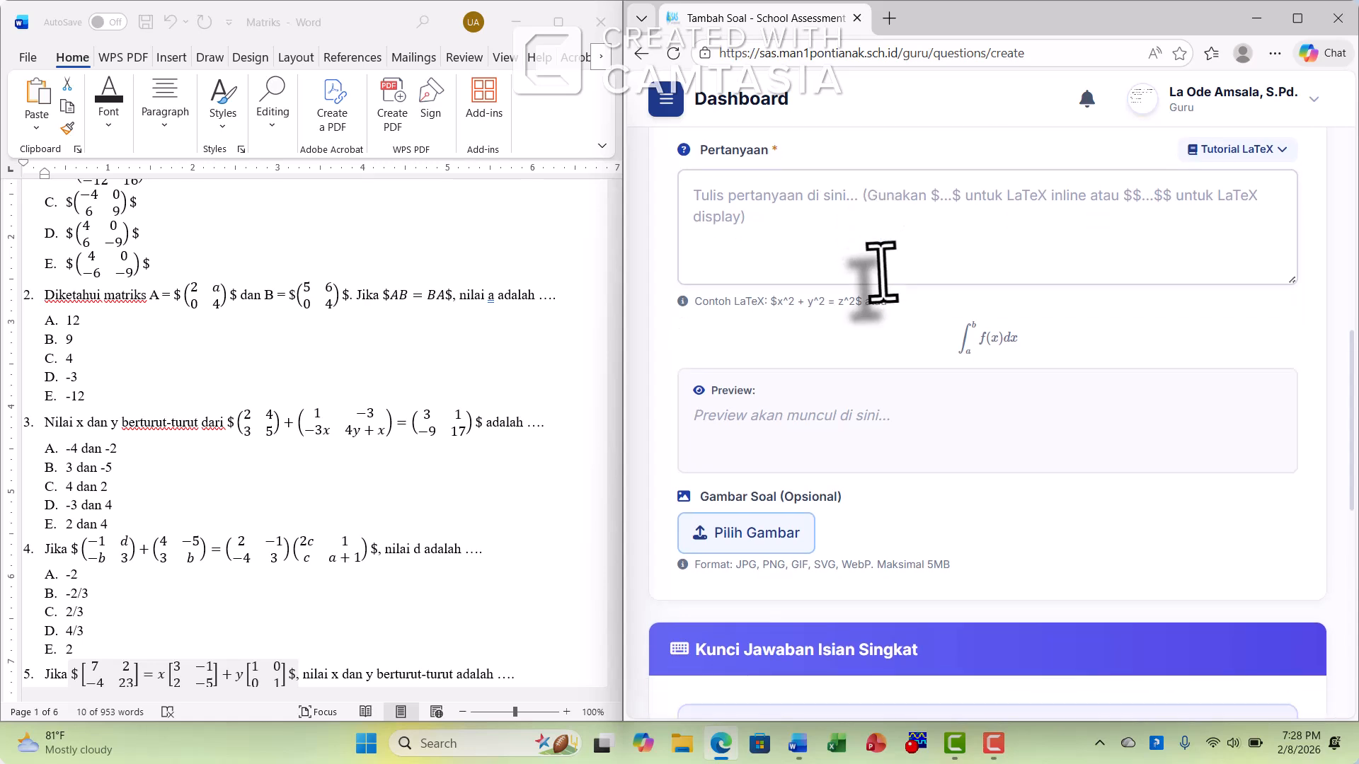
{"action": "left_click", "coordinate": [794, 197]}
{"action": "scroll", "coordinate": [804, 205], "scroll_direction": "up", "scroll_amount": 1}
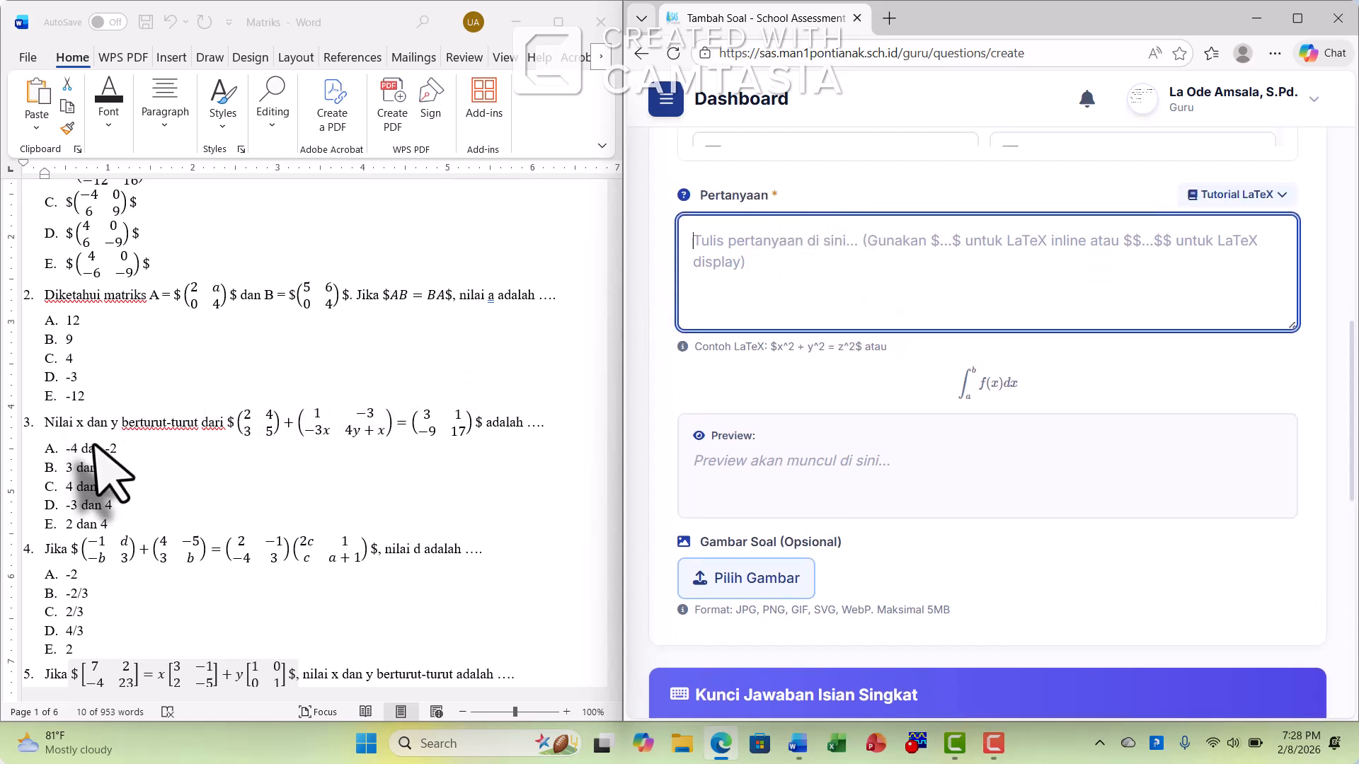
{"action": "scroll", "coordinate": [102, 432], "scroll_direction": "down", "scroll_amount": 1}
{"action": "key", "text": "alt+Tab"}
{"action": "scroll", "coordinate": [101, 418], "scroll_direction": "down", "scroll_amount": 2}
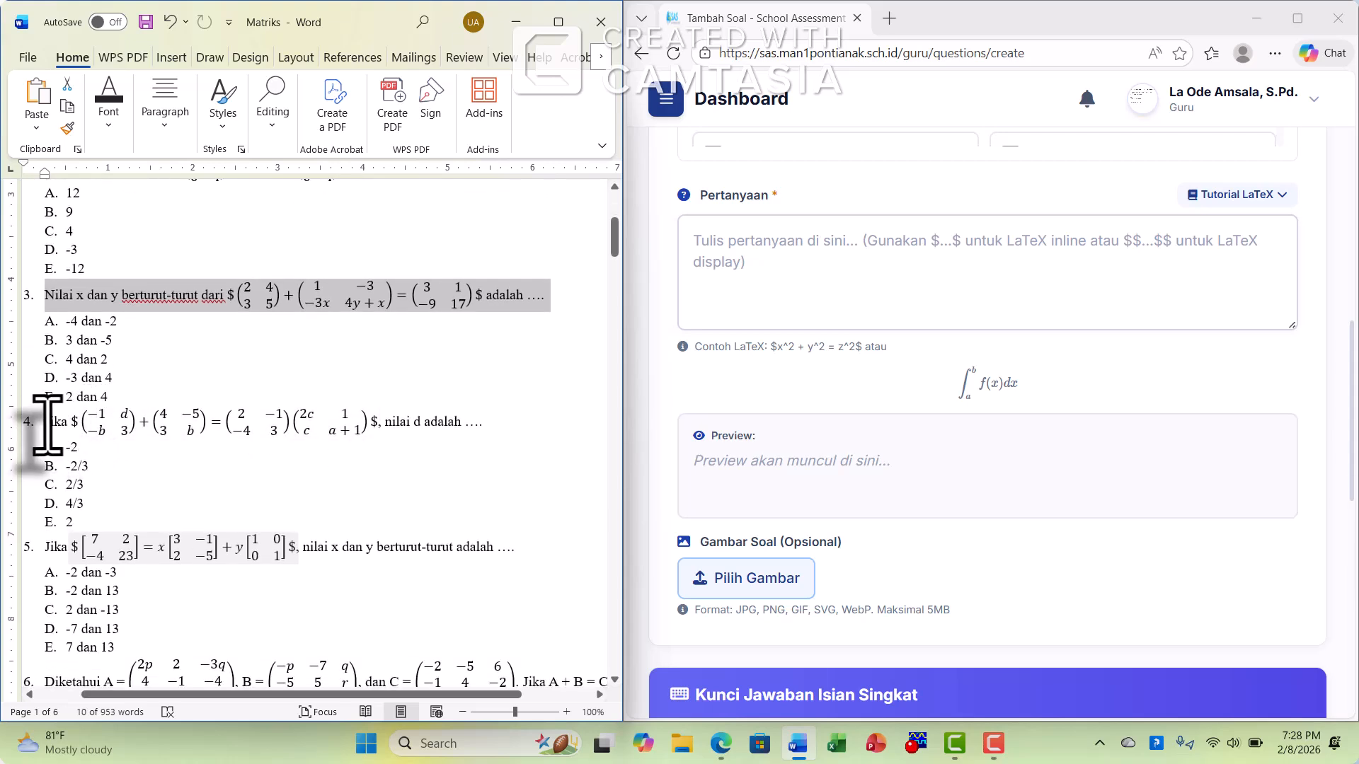
{"action": "left_click_drag", "start_coordinate": [46, 423], "coordinate": [484, 429]}
{"action": "right_click", "coordinate": [455, 450]}
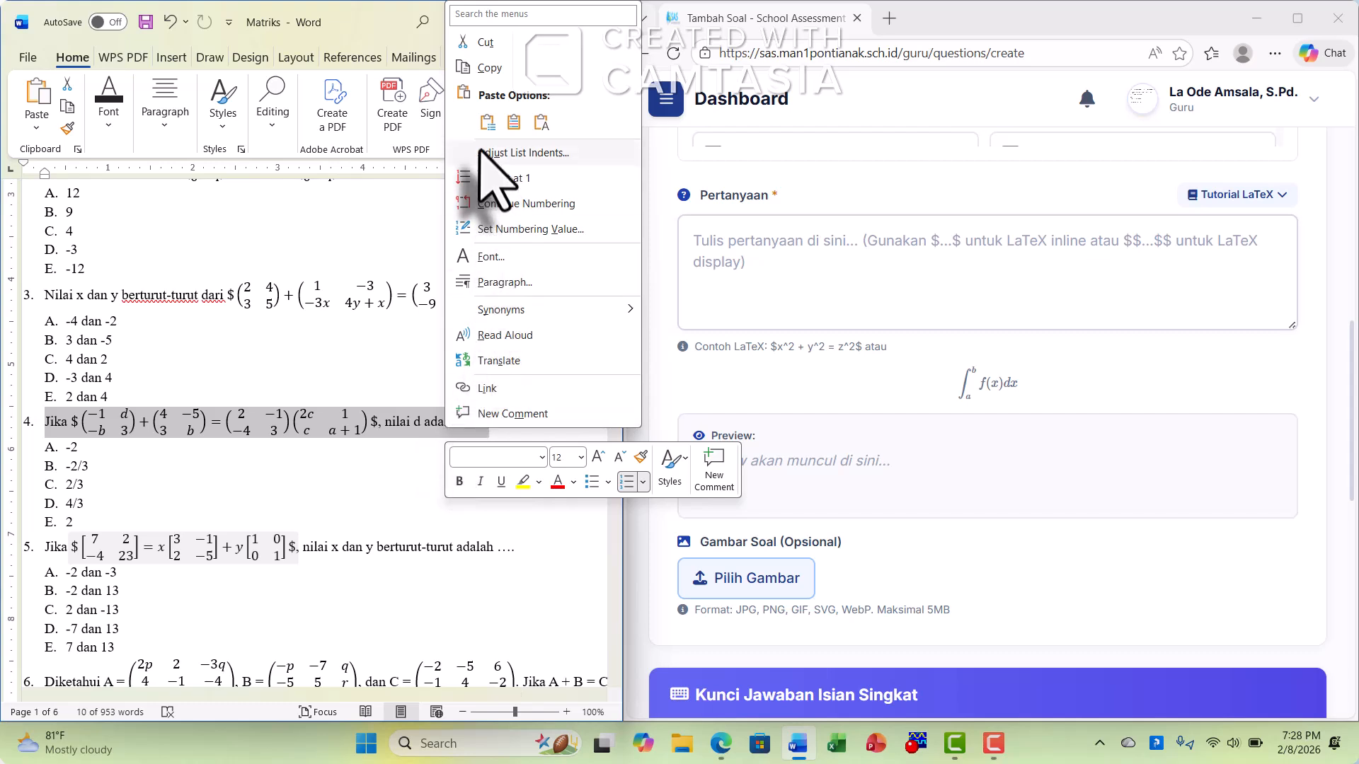
{"action": "left_click", "coordinate": [498, 71]}
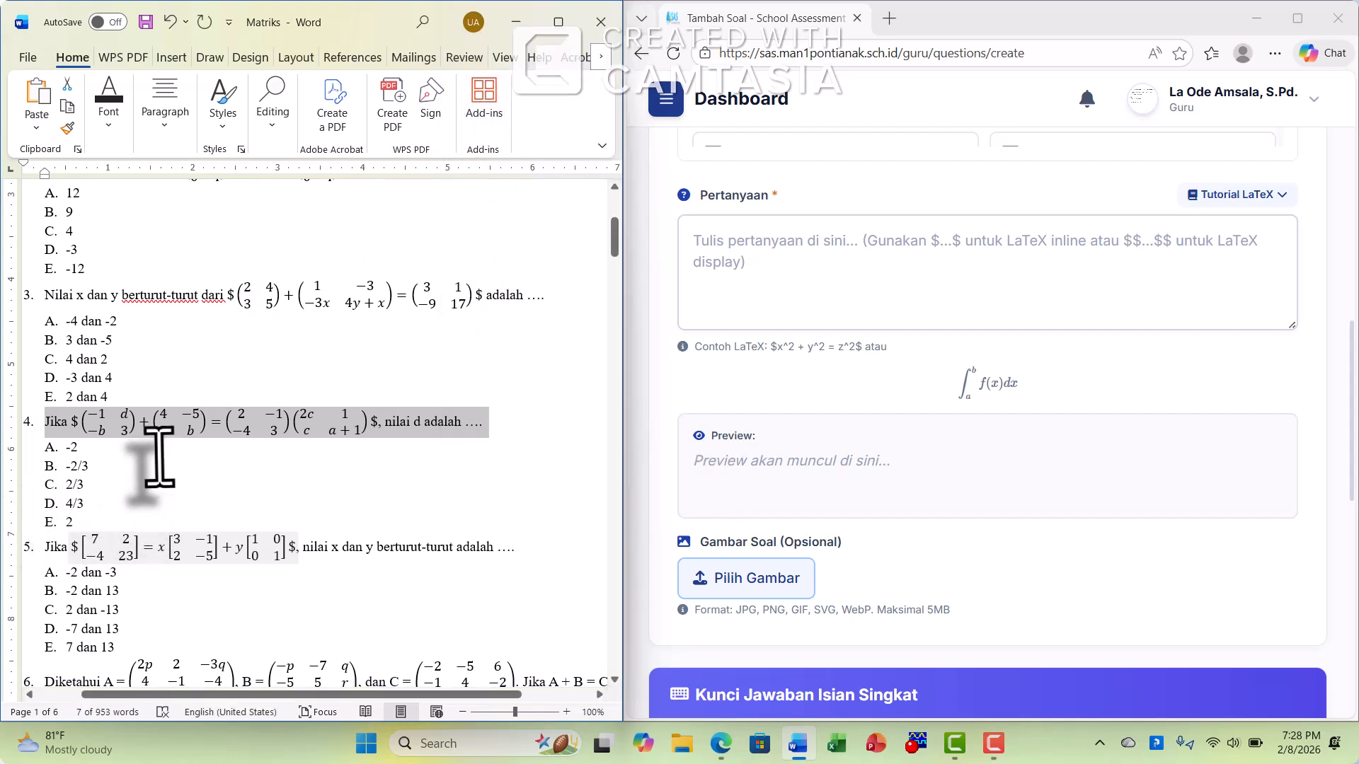
{"action": "left_click", "coordinate": [719, 268]}
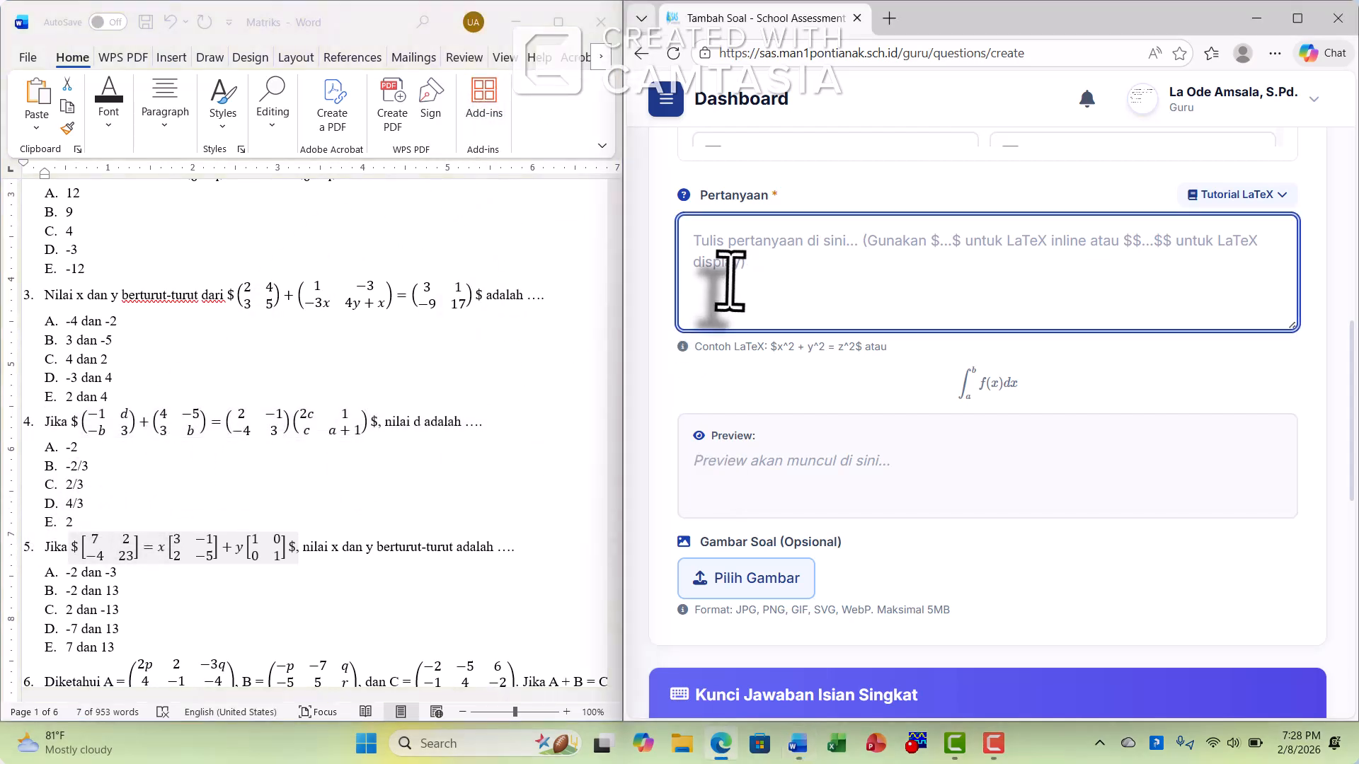
{"action": "key", "text": "ctrl+v"}
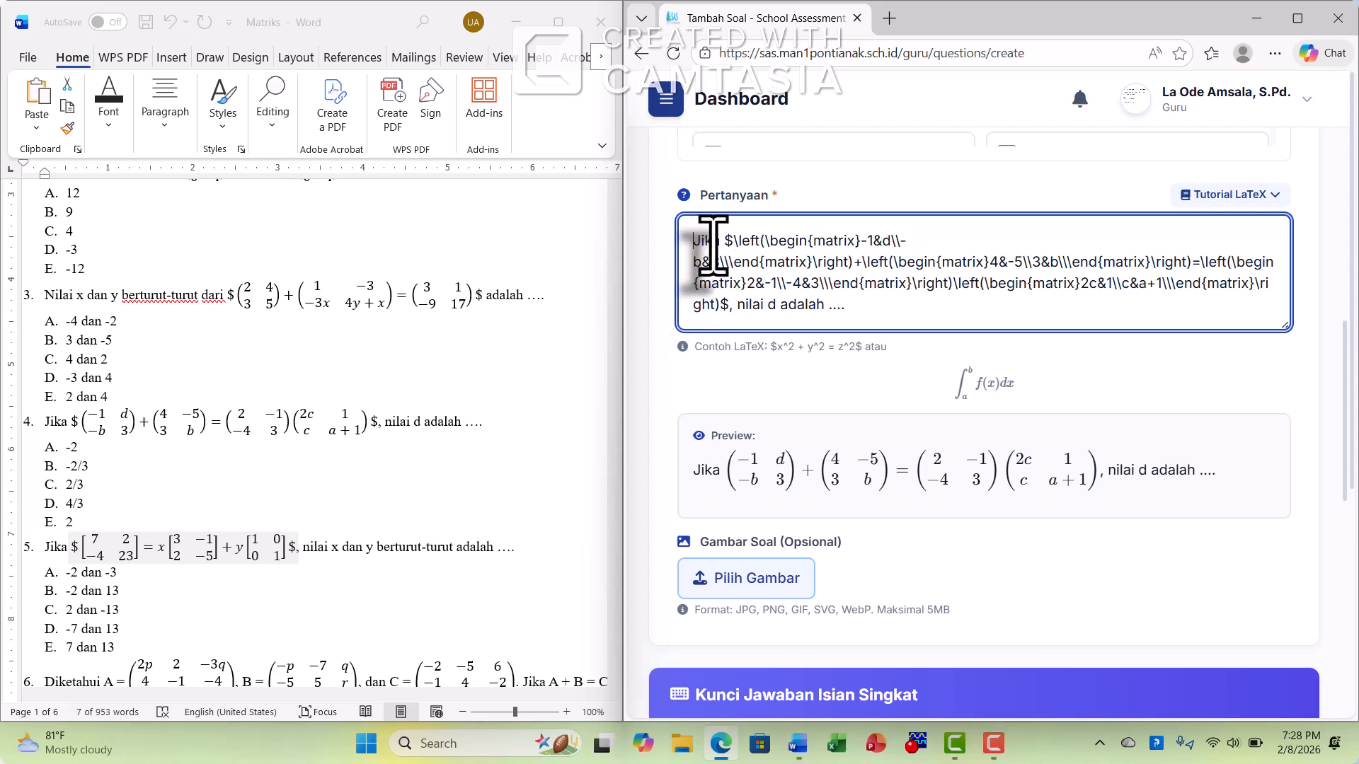
Set the short-answer key (Kunci Jawaban) to -2 and save the question
{"action": "scroll", "coordinate": [1052, 545], "scroll_direction": "down", "scroll_amount": 4}
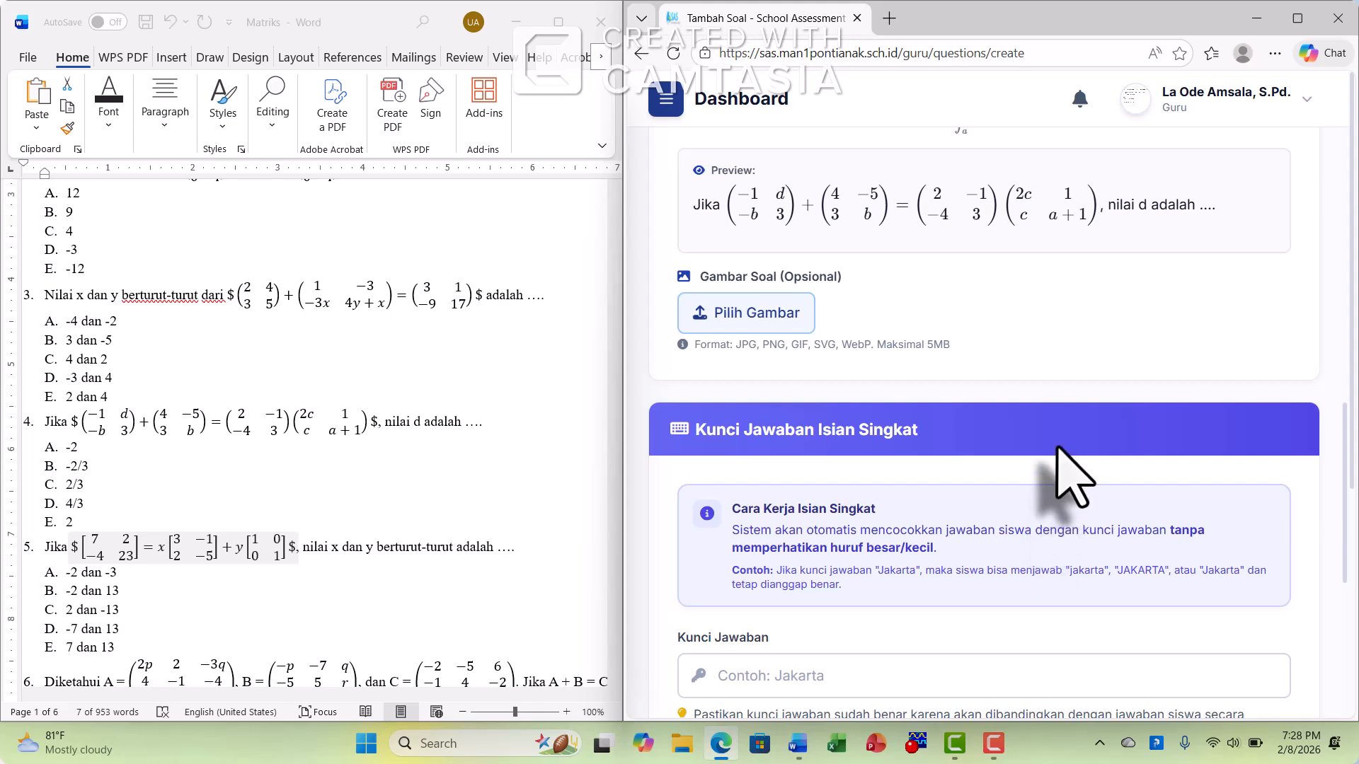
{"action": "scroll", "coordinate": [1061, 481], "scroll_direction": "down", "scroll_amount": 4}
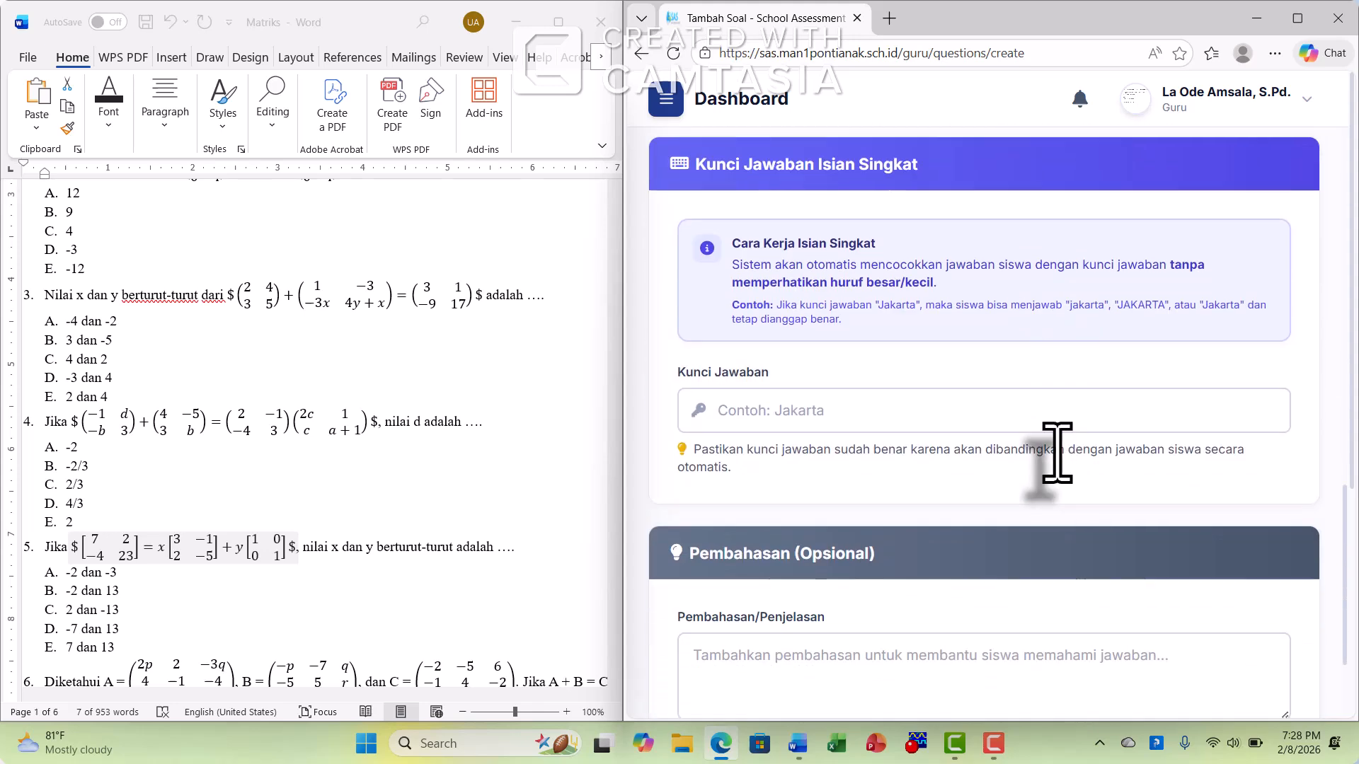
{"action": "left_click", "coordinate": [837, 411]}
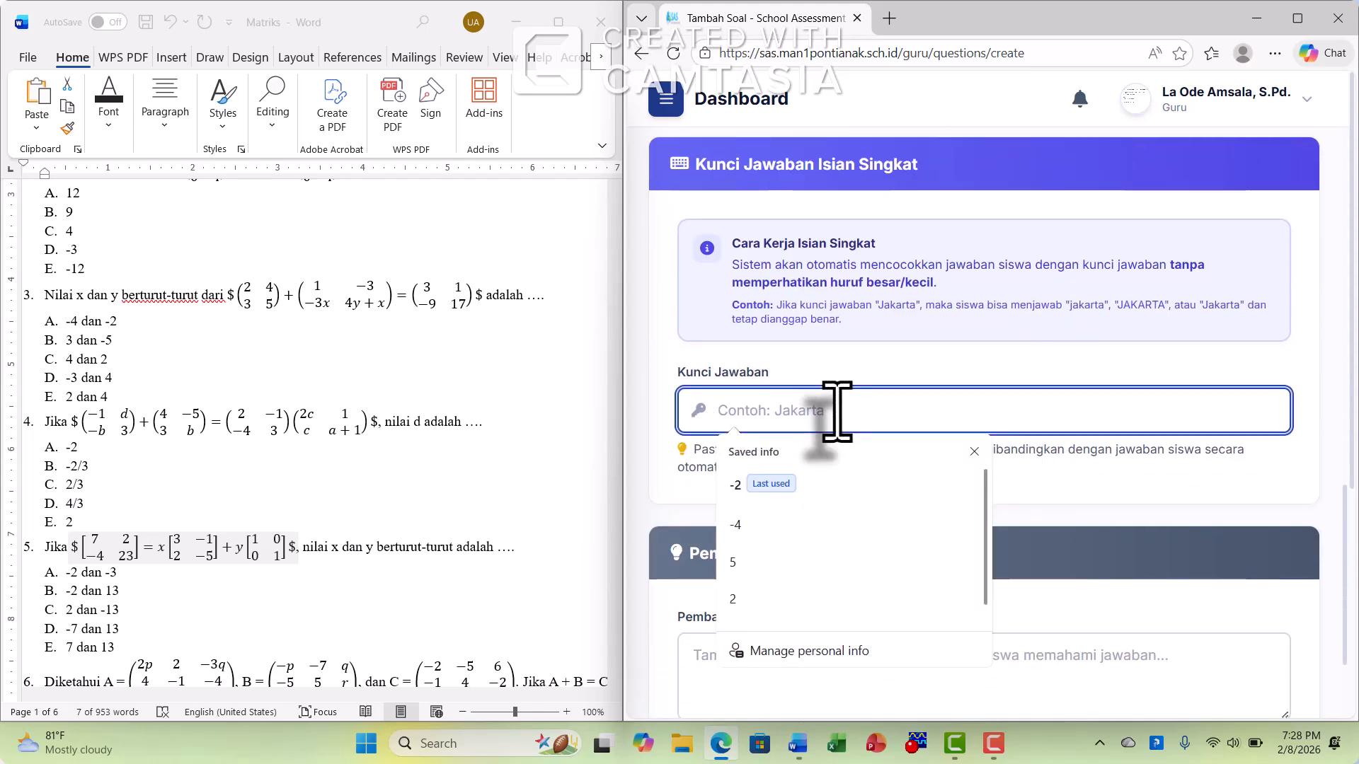
{"action": "type", "text": "-"}
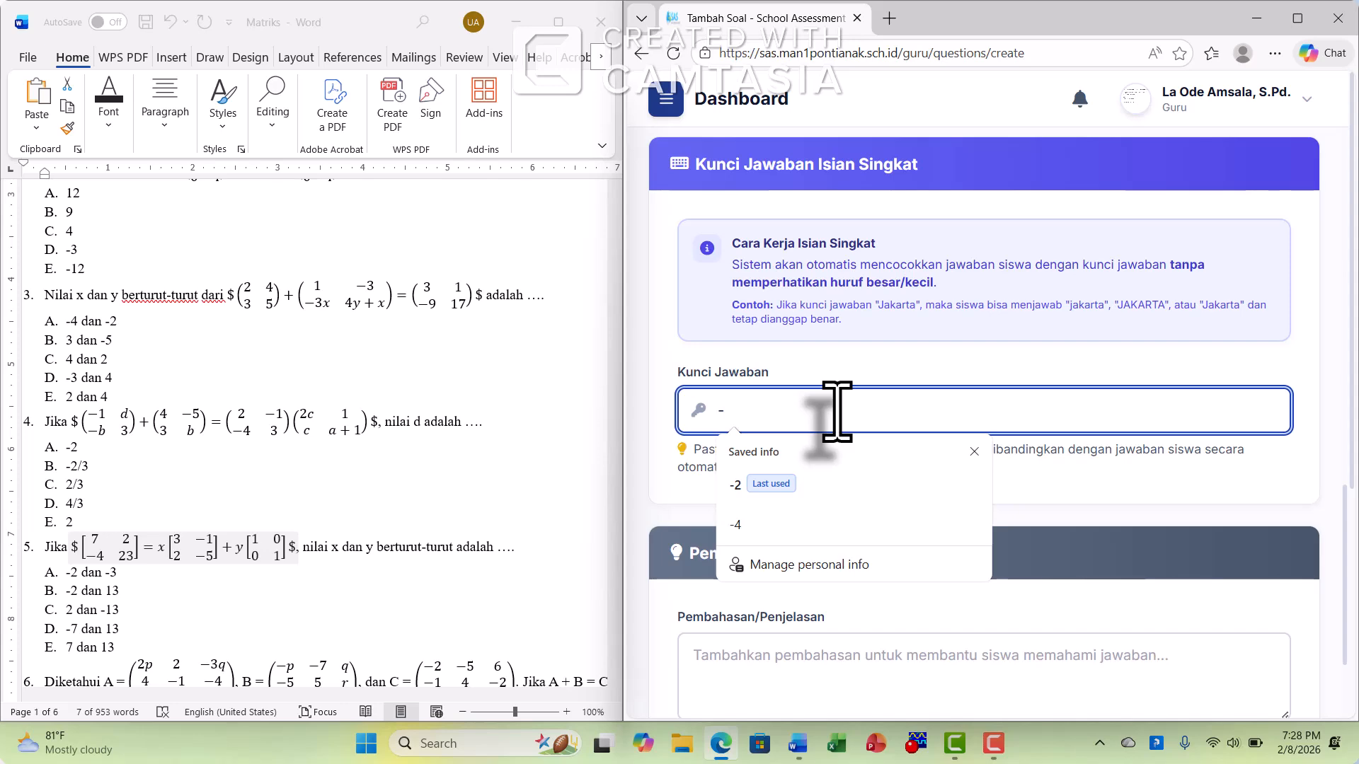
{"action": "type", "text": "2"}
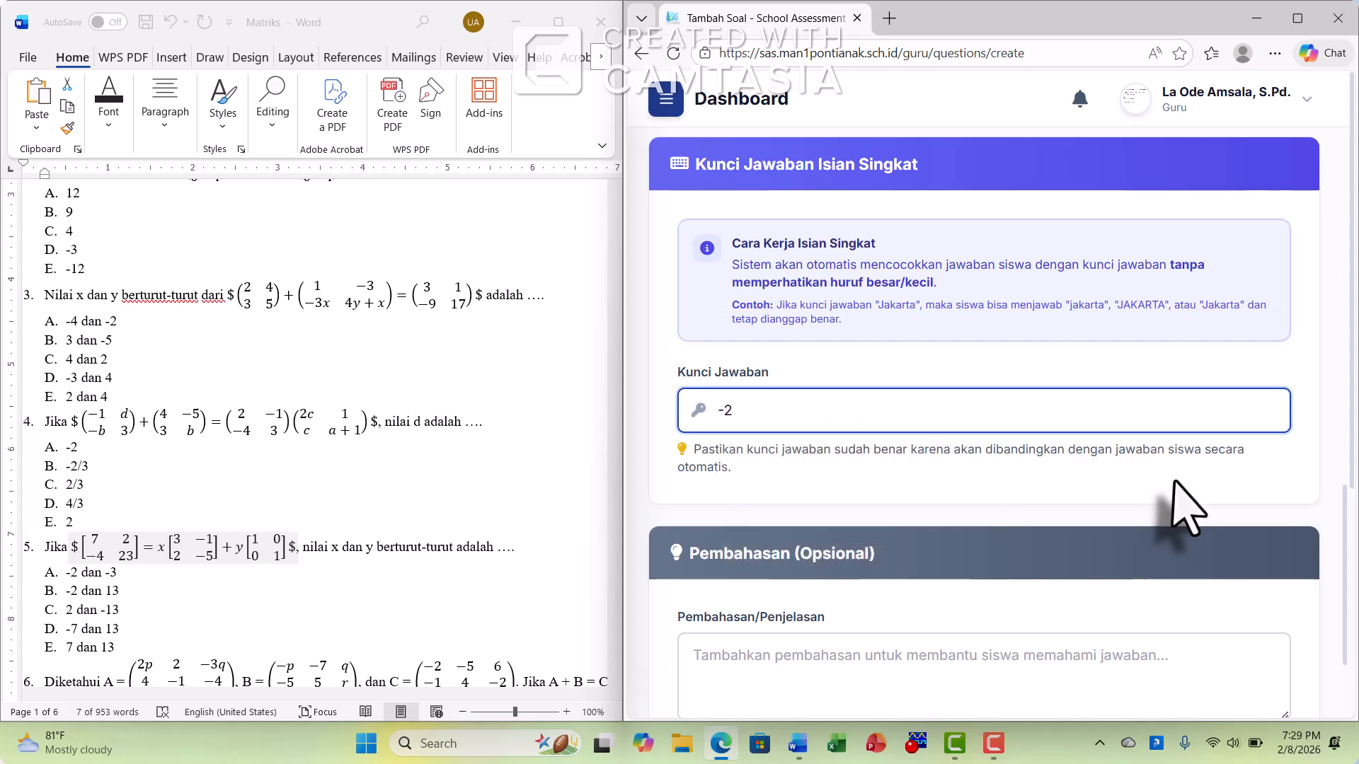
{"action": "left_click", "coordinate": [1174, 483]}
{"action": "scroll", "coordinate": [1175, 489], "scroll_direction": "up", "scroll_amount": 3}
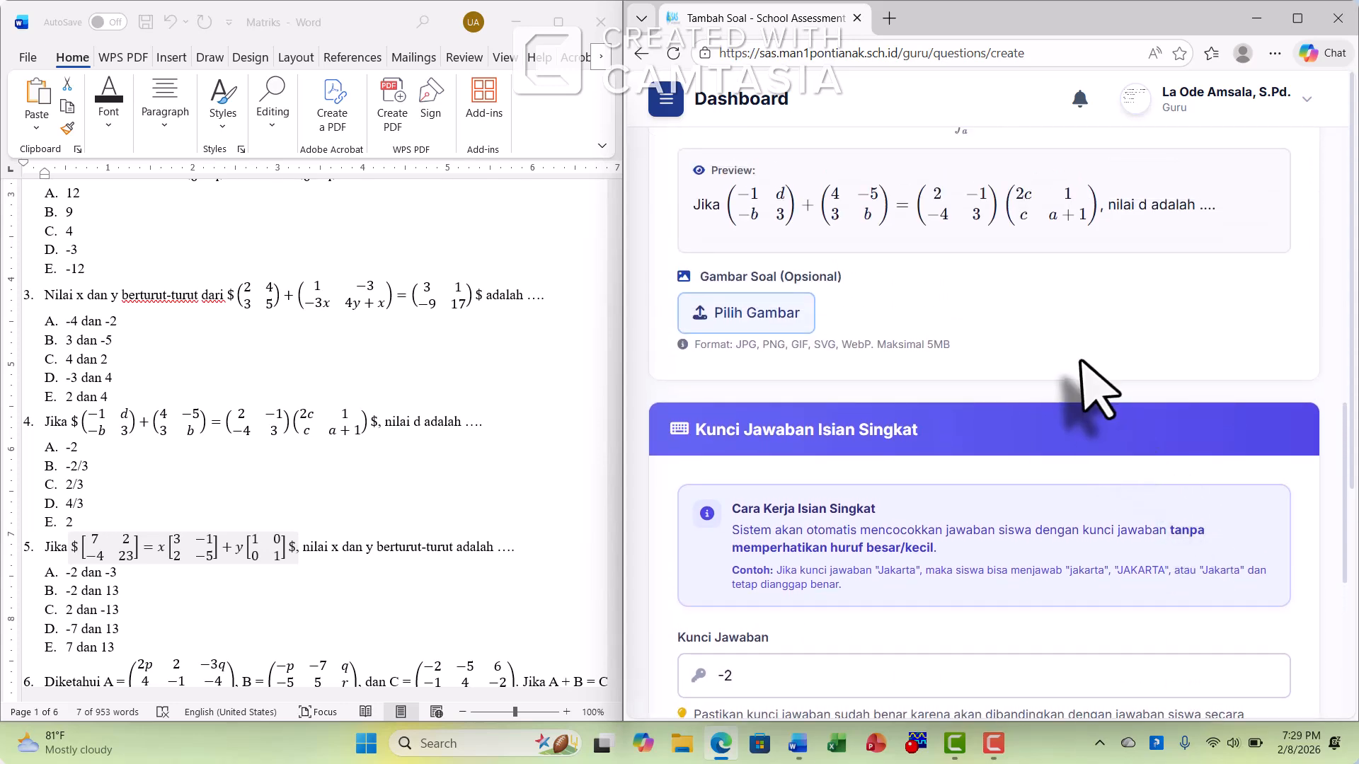
{"action": "scroll", "coordinate": [1089, 404], "scroll_direction": "down", "scroll_amount": 5}
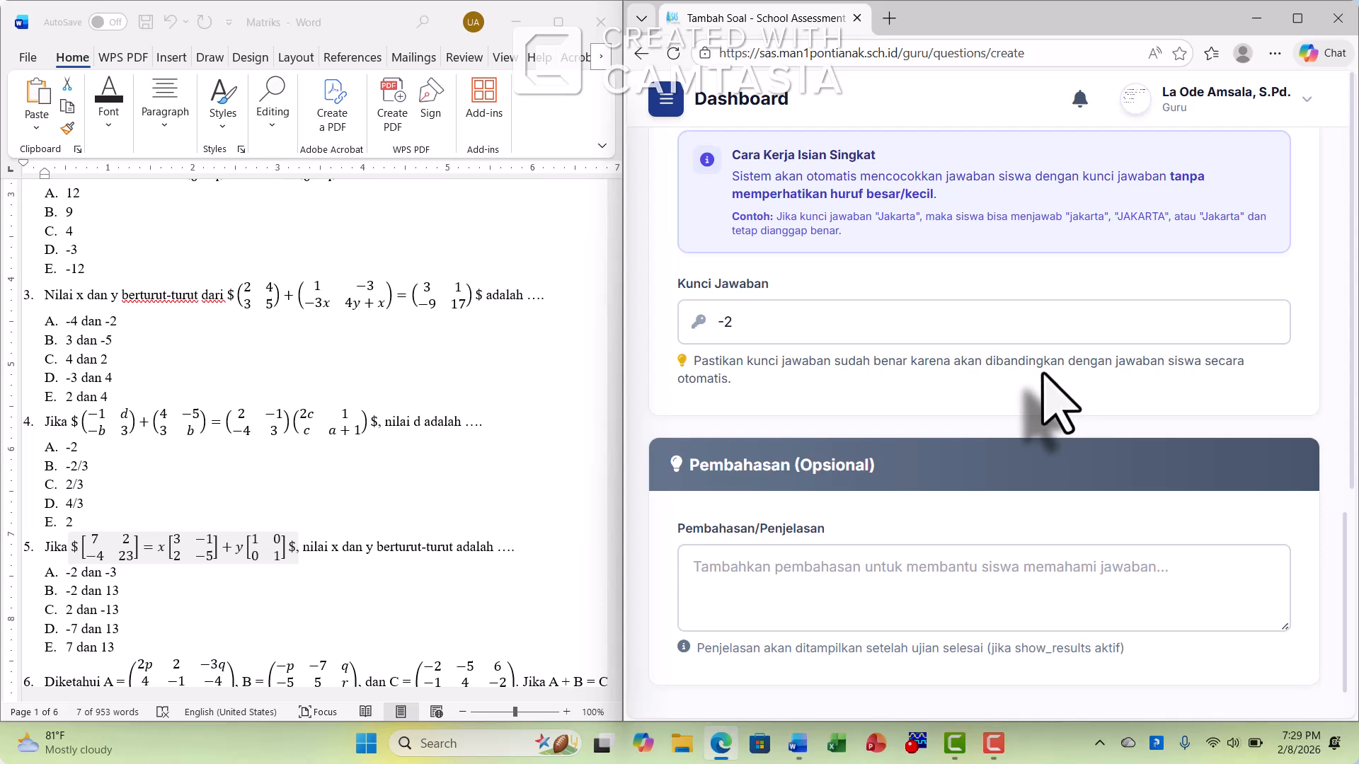
{"action": "scroll", "coordinate": [1053, 381], "scroll_direction": "down", "scroll_amount": 2}
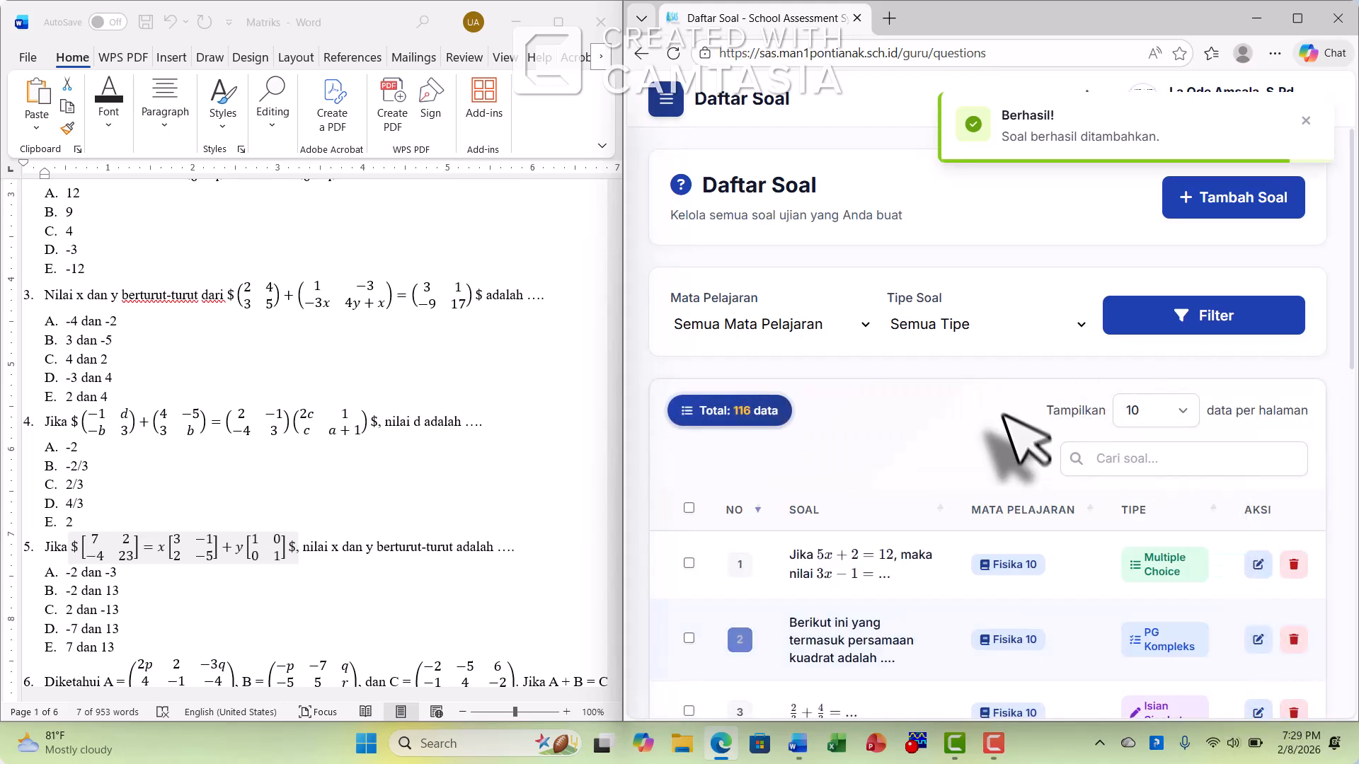
Show page 12 of the question list to check the newly added questions
{"action": "scroll", "coordinate": [1104, 510], "scroll_direction": "down", "scroll_amount": 5}
{"action": "scroll", "coordinate": [1122, 518], "scroll_direction": "down", "scroll_amount": 4}
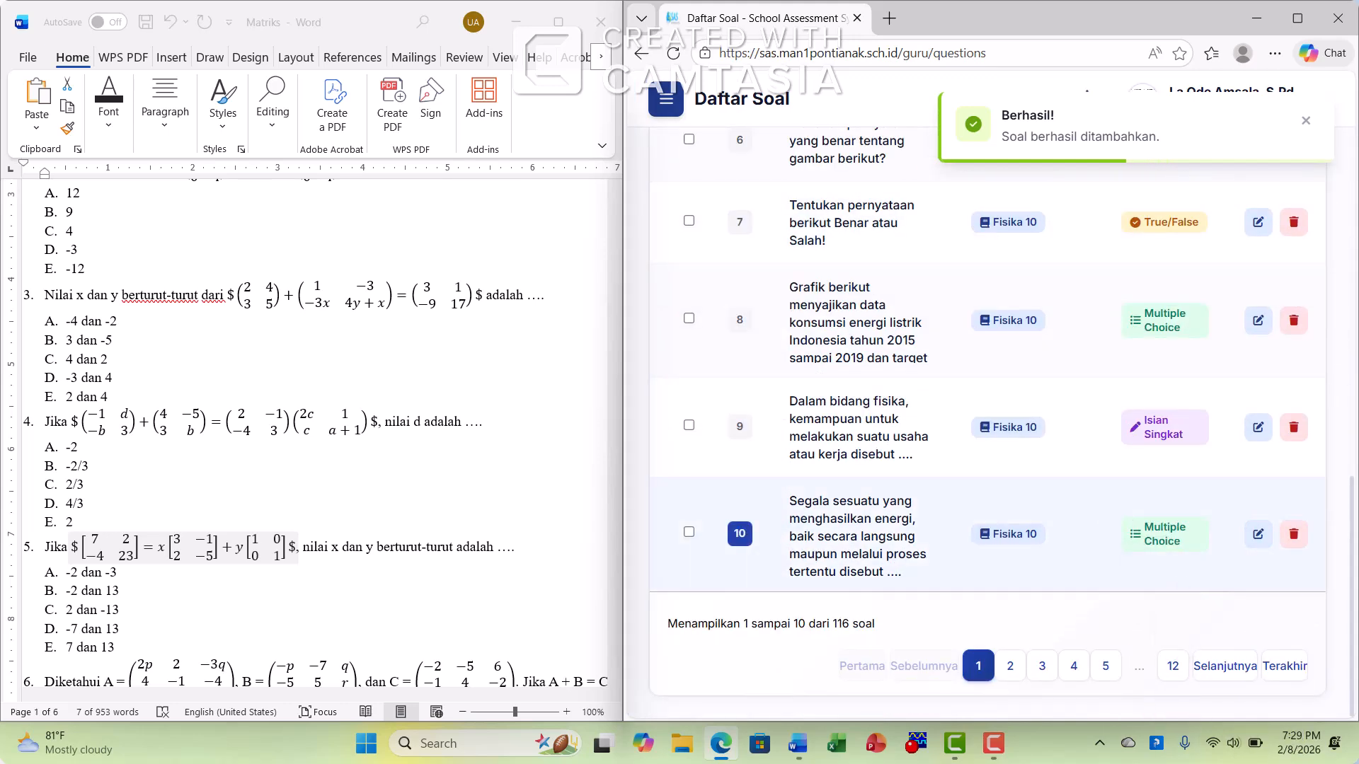
{"action": "left_click", "coordinate": [1173, 669]}
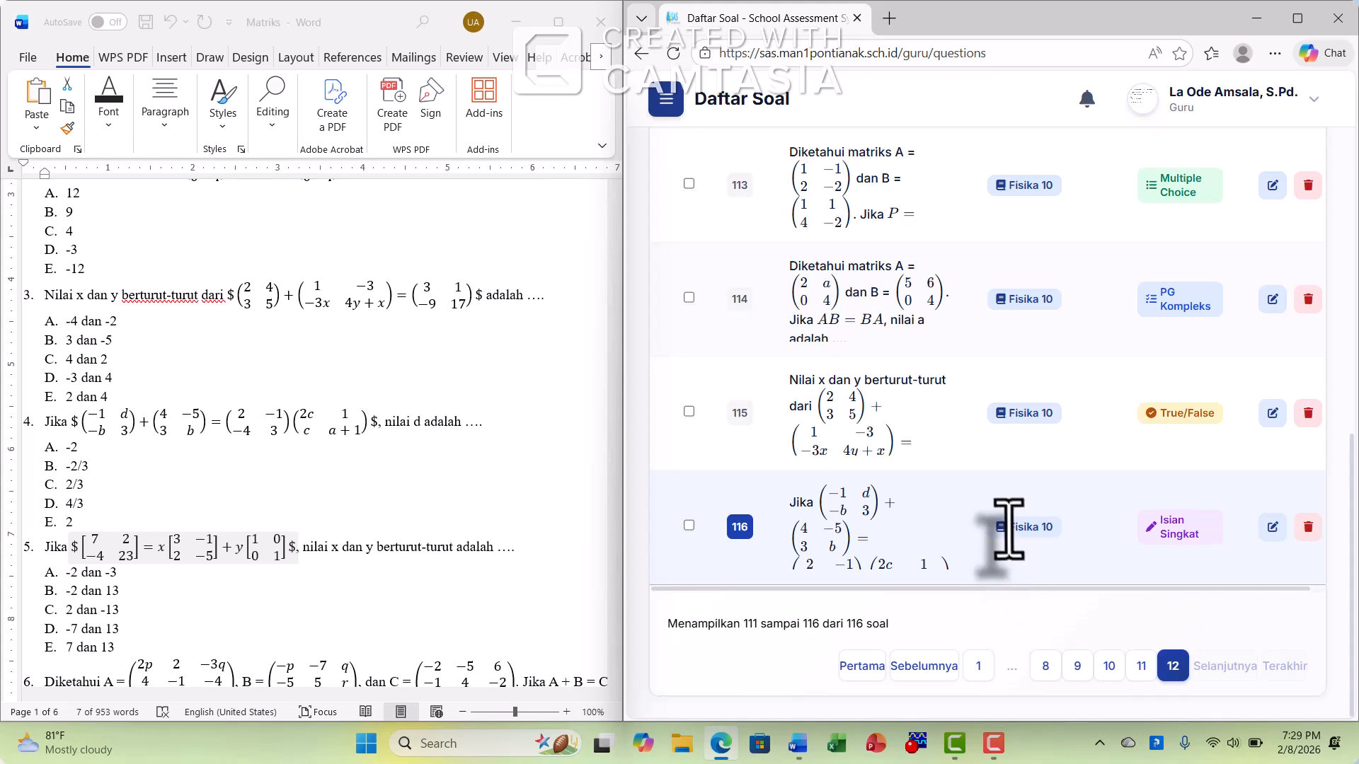
Start a new question with subject Fisika 10 (FIS10) and the multiple-choice type Pilihan Ganda
{"action": "scroll", "coordinate": [1012, 524], "scroll_direction": "up", "scroll_amount": 9}
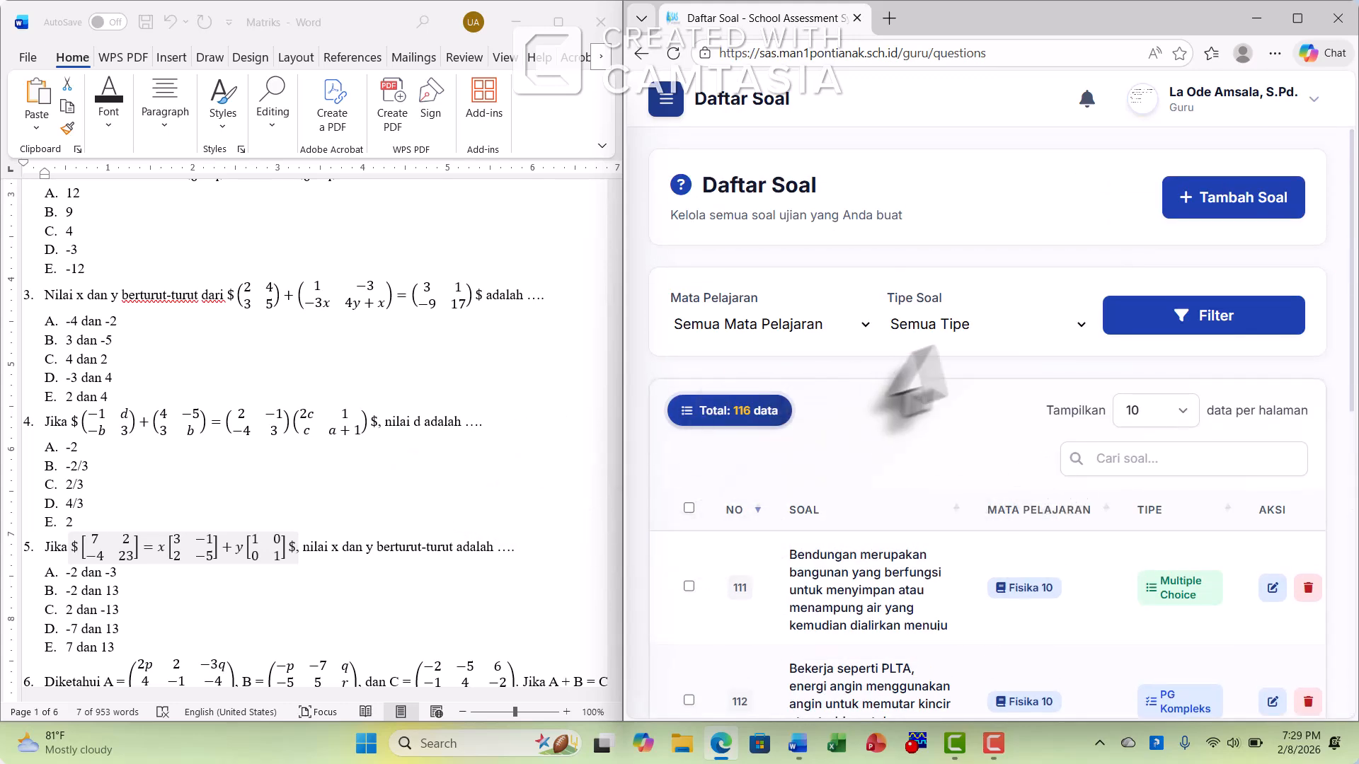
{"action": "left_click", "coordinate": [1231, 216]}
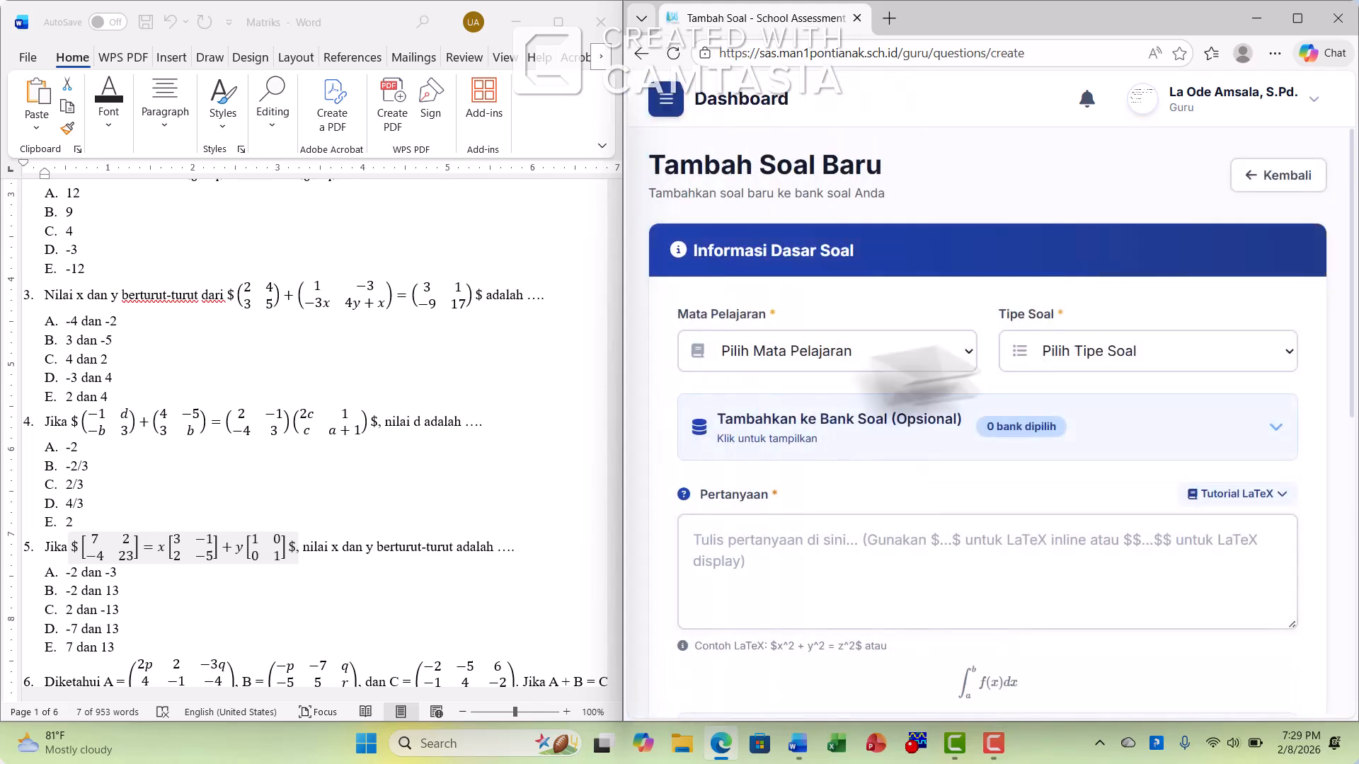
{"action": "left_click", "coordinate": [828, 354]}
{"action": "left_click", "coordinate": [814, 412]}
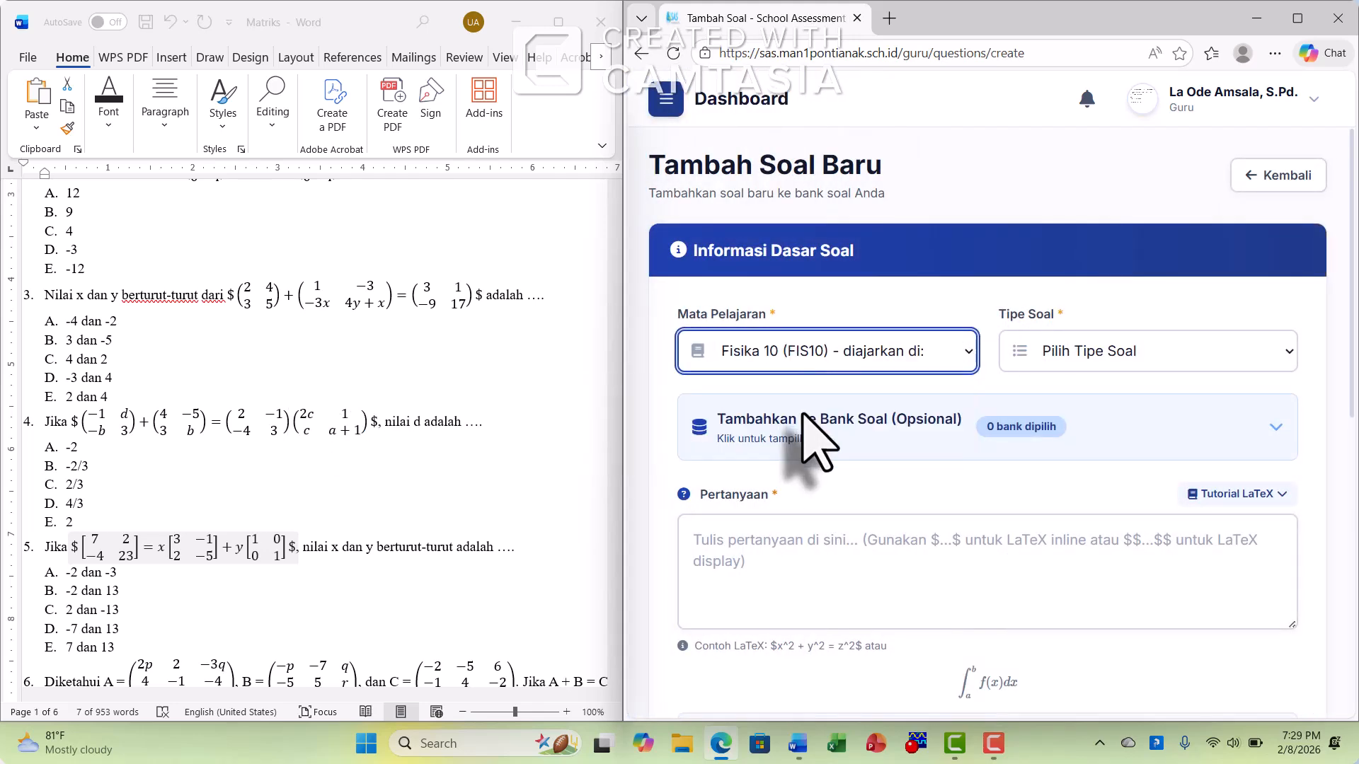
{"action": "left_click", "coordinate": [1109, 354]}
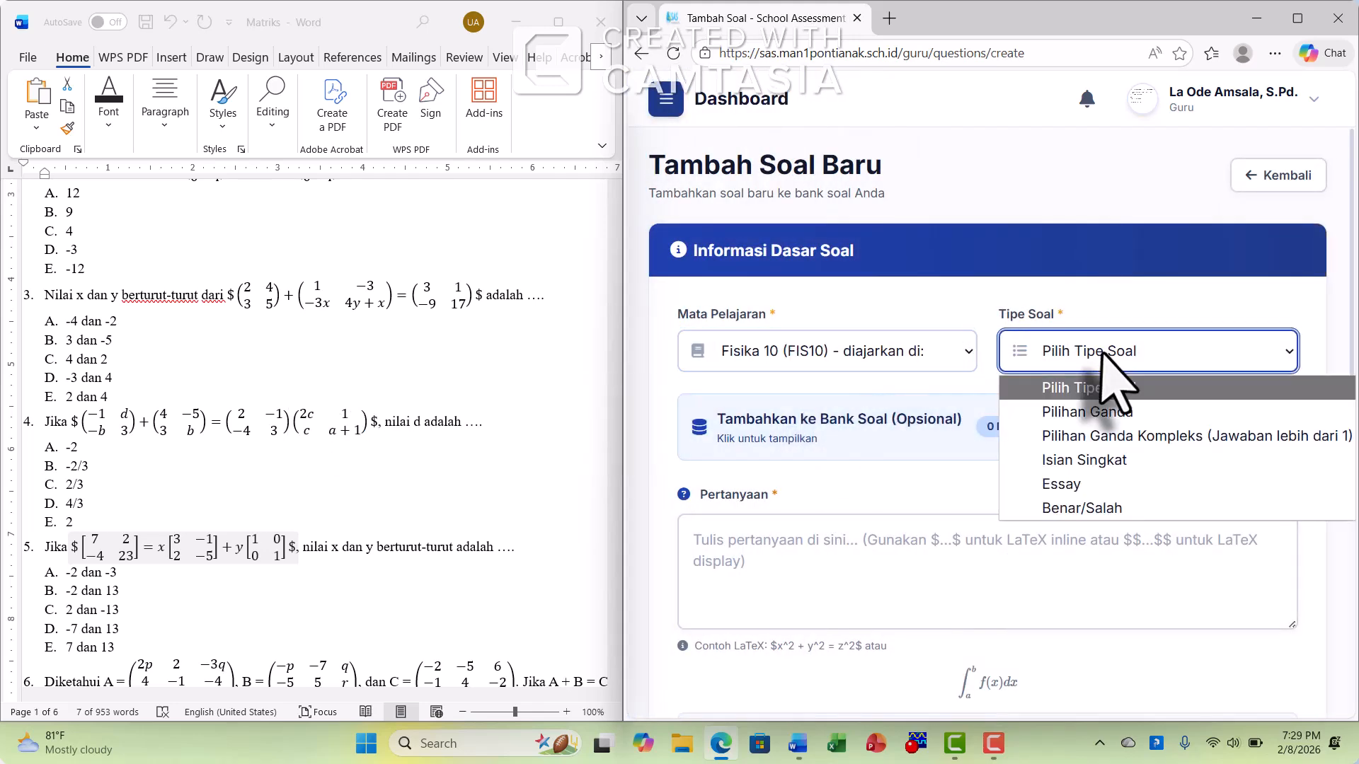
{"action": "left_click", "coordinate": [1136, 413]}
Assign the new multiple-choice question to the Matrik Kelas 10 question bank
{"action": "left_click", "coordinate": [948, 428]}
{"action": "scroll", "coordinate": [1062, 496], "scroll_direction": "down", "scroll_amount": 4}
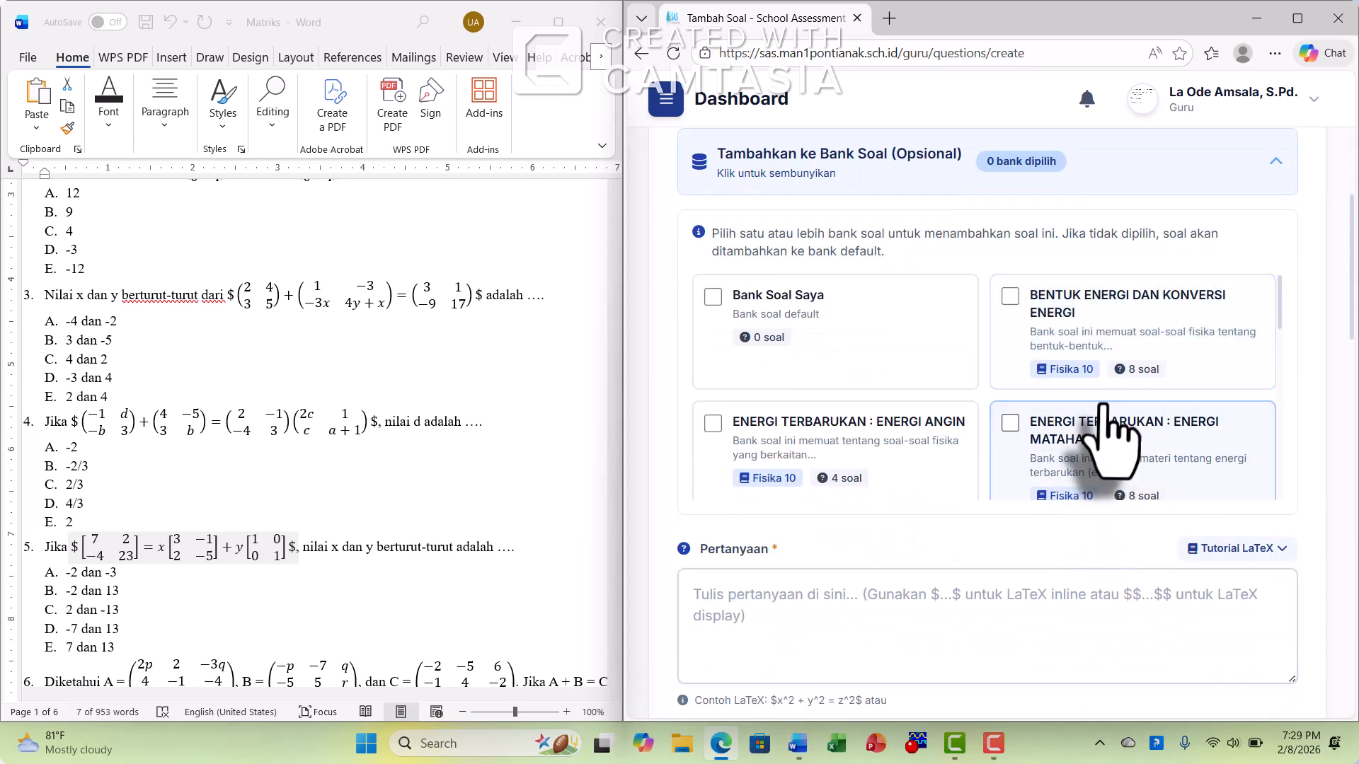
{"action": "scroll", "coordinate": [1104, 425], "scroll_direction": "down", "scroll_amount": 6}
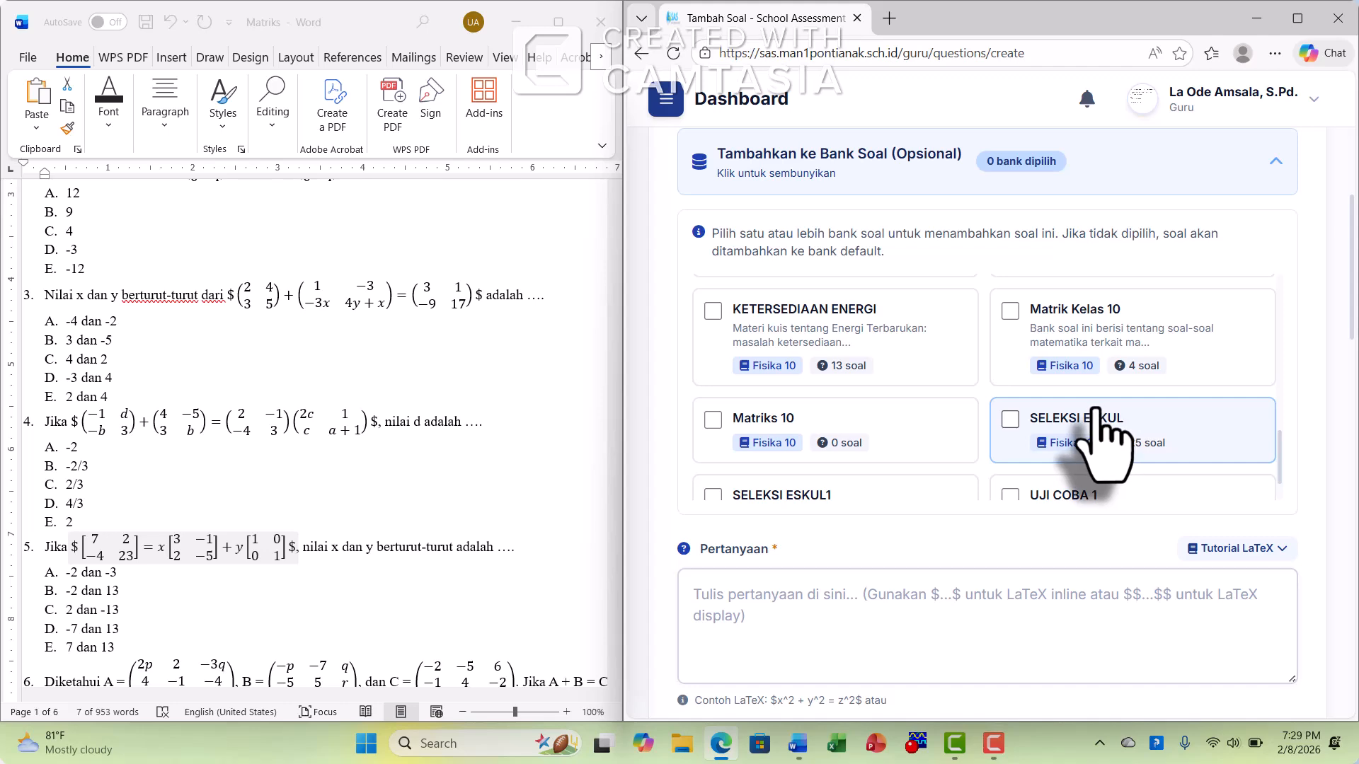
{"action": "left_click", "coordinate": [1011, 310]}
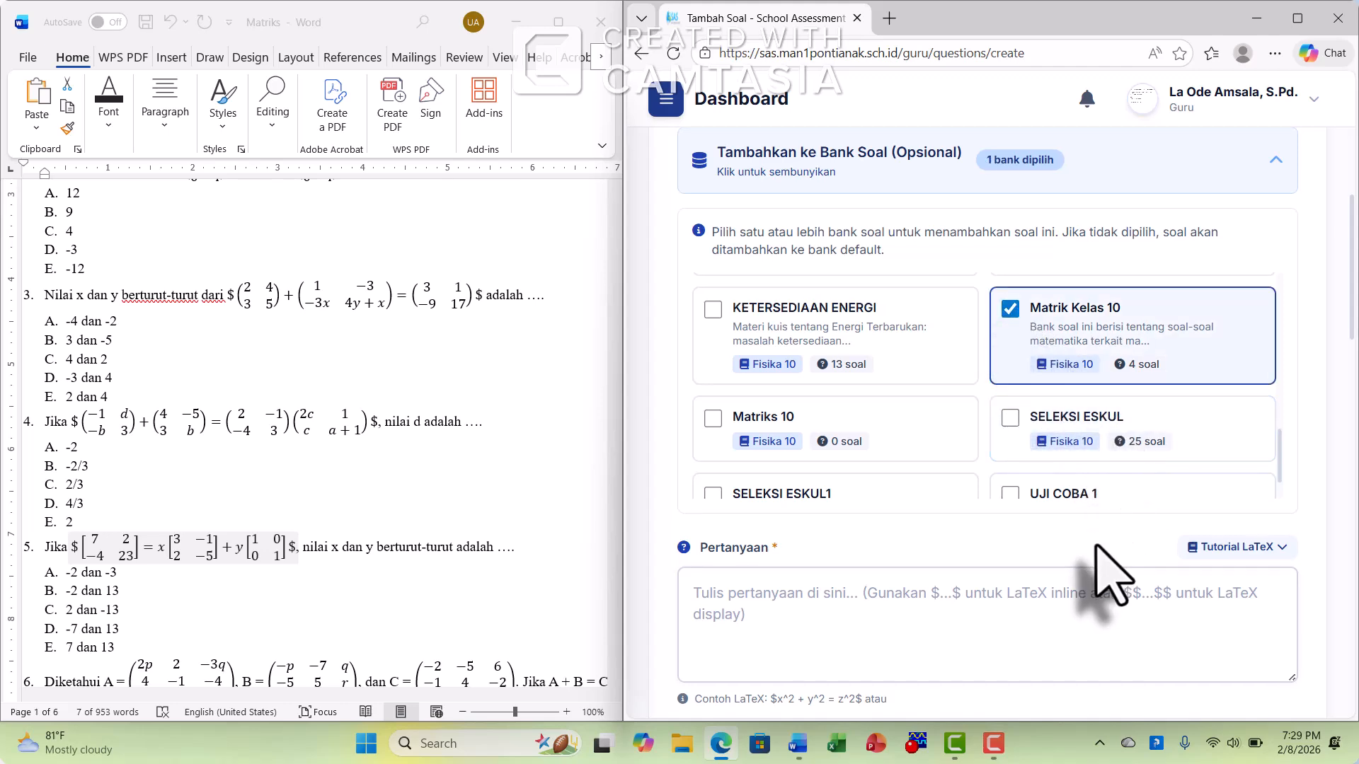
Copy the text of question 5 from the Word document into the multiple-choice question's Pertanyaan field
{"action": "scroll", "coordinate": [1047, 531], "scroll_direction": "down", "scroll_amount": 5}
{"action": "left_click", "coordinate": [729, 257]}
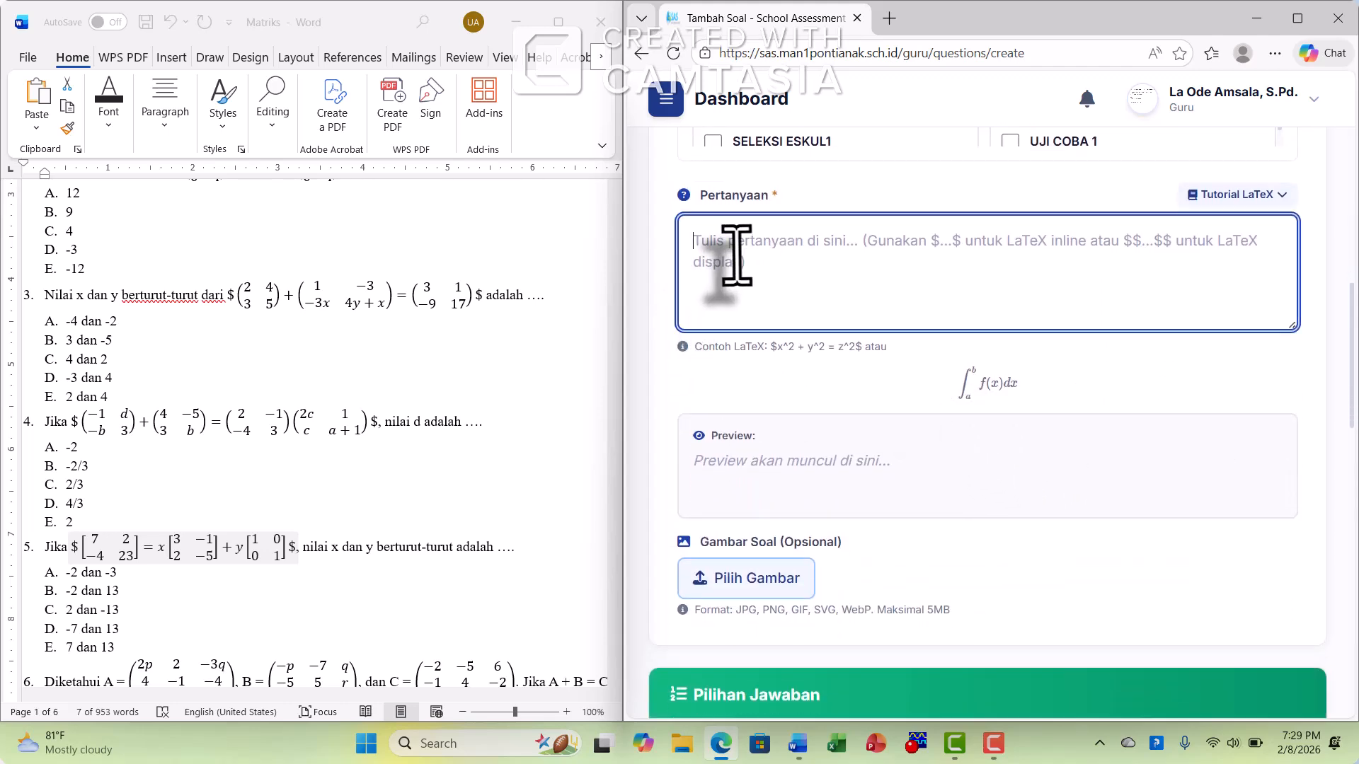
{"action": "scroll", "coordinate": [183, 506], "scroll_direction": "down", "scroll_amount": 2}
{"action": "scroll", "coordinate": [166, 476], "scroll_direction": "down", "scroll_amount": 3}
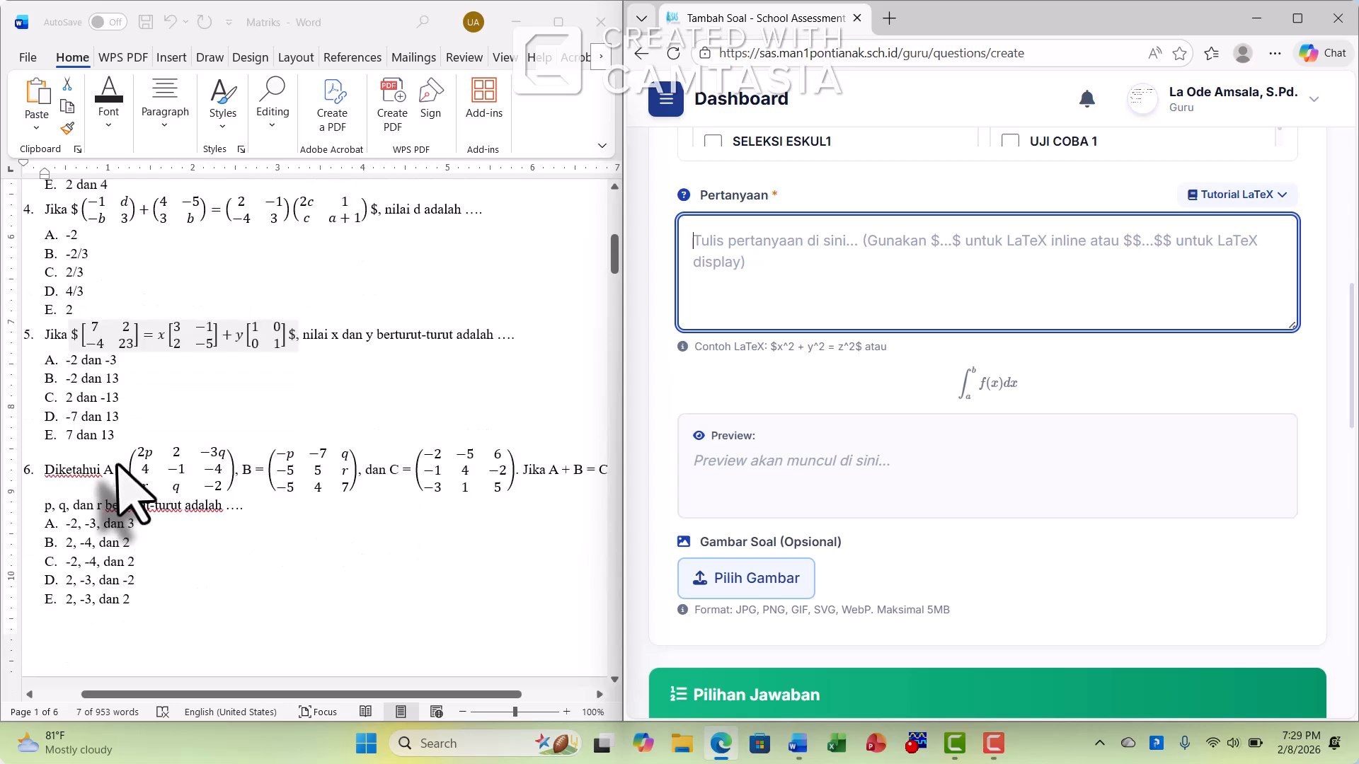
{"action": "left_click", "coordinate": [47, 333]}
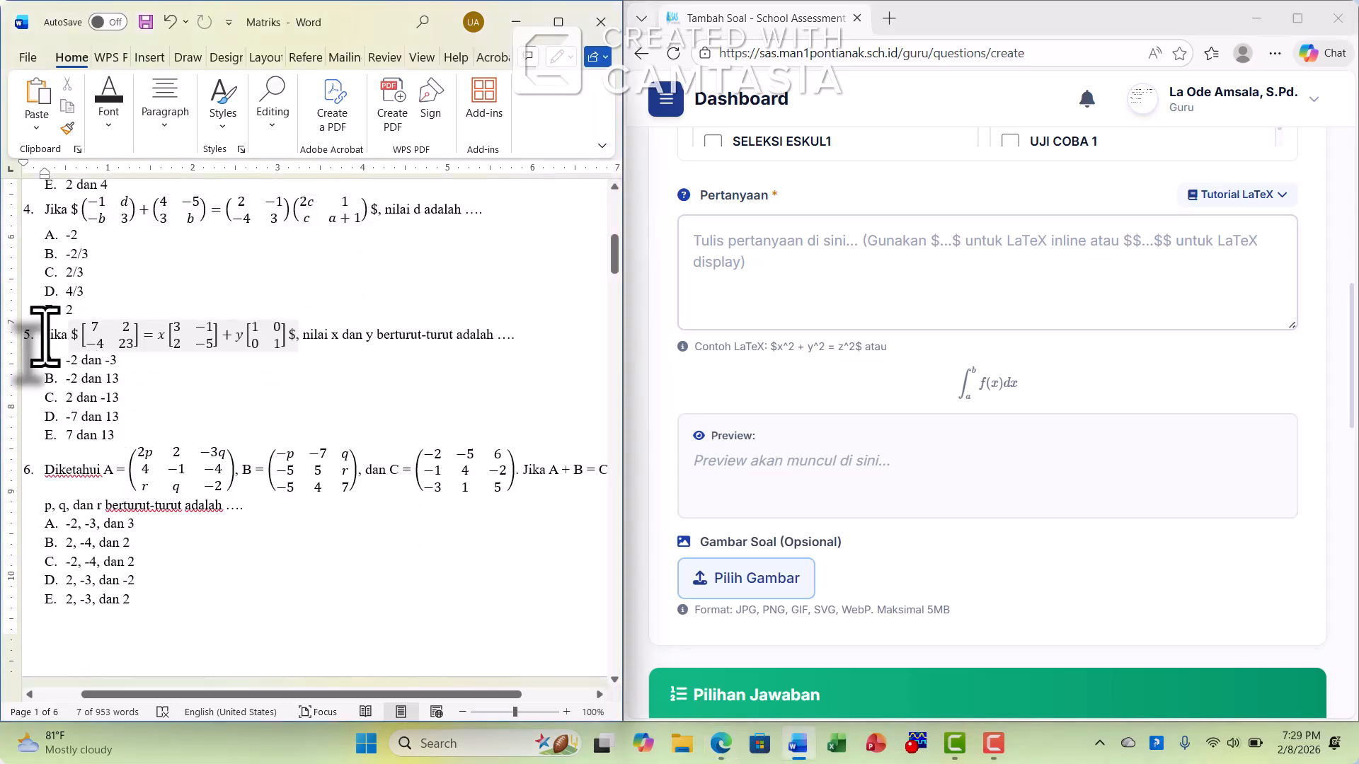
{"action": "left_click_drag", "start_coordinate": [44, 334], "coordinate": [508, 334]}
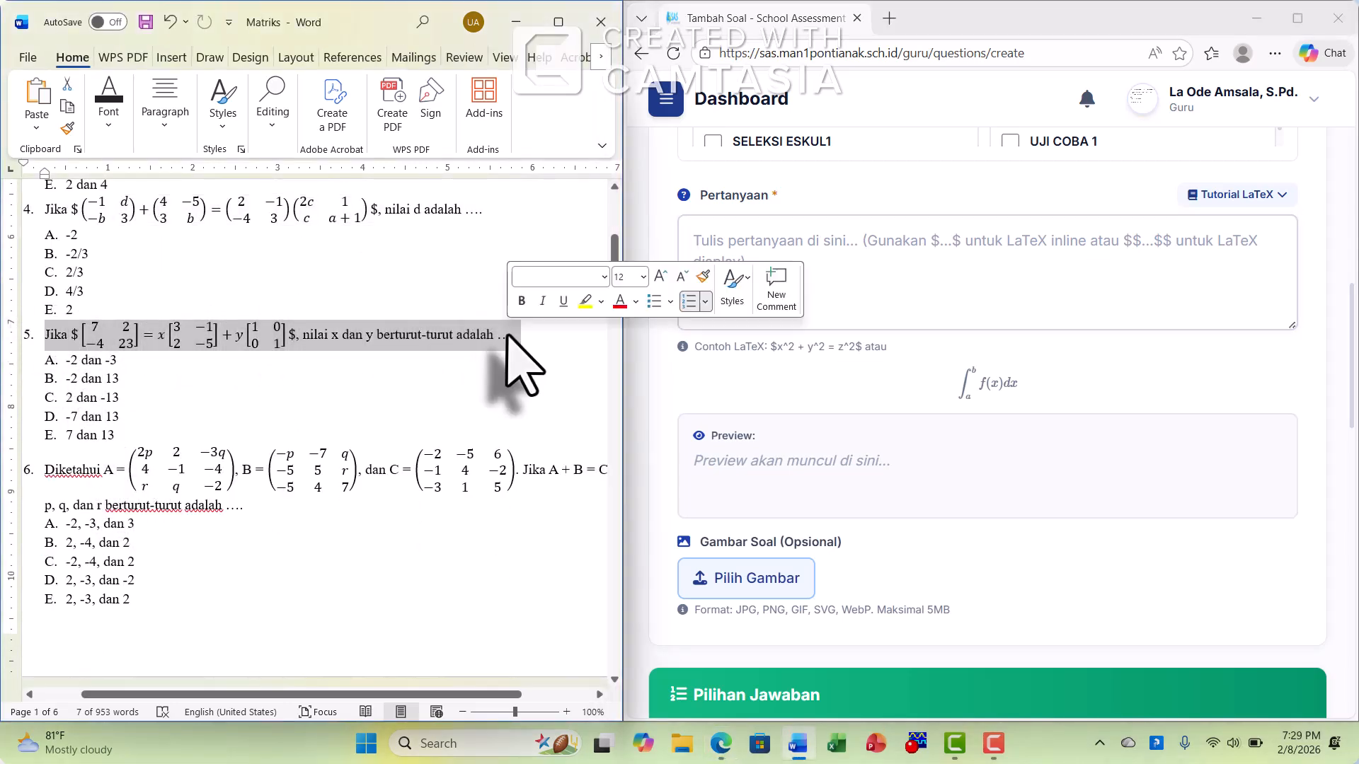
{"action": "right_click", "coordinate": [520, 353]}
{"action": "left_click", "coordinate": [552, 359]}
{"action": "left_click", "coordinate": [811, 273]}
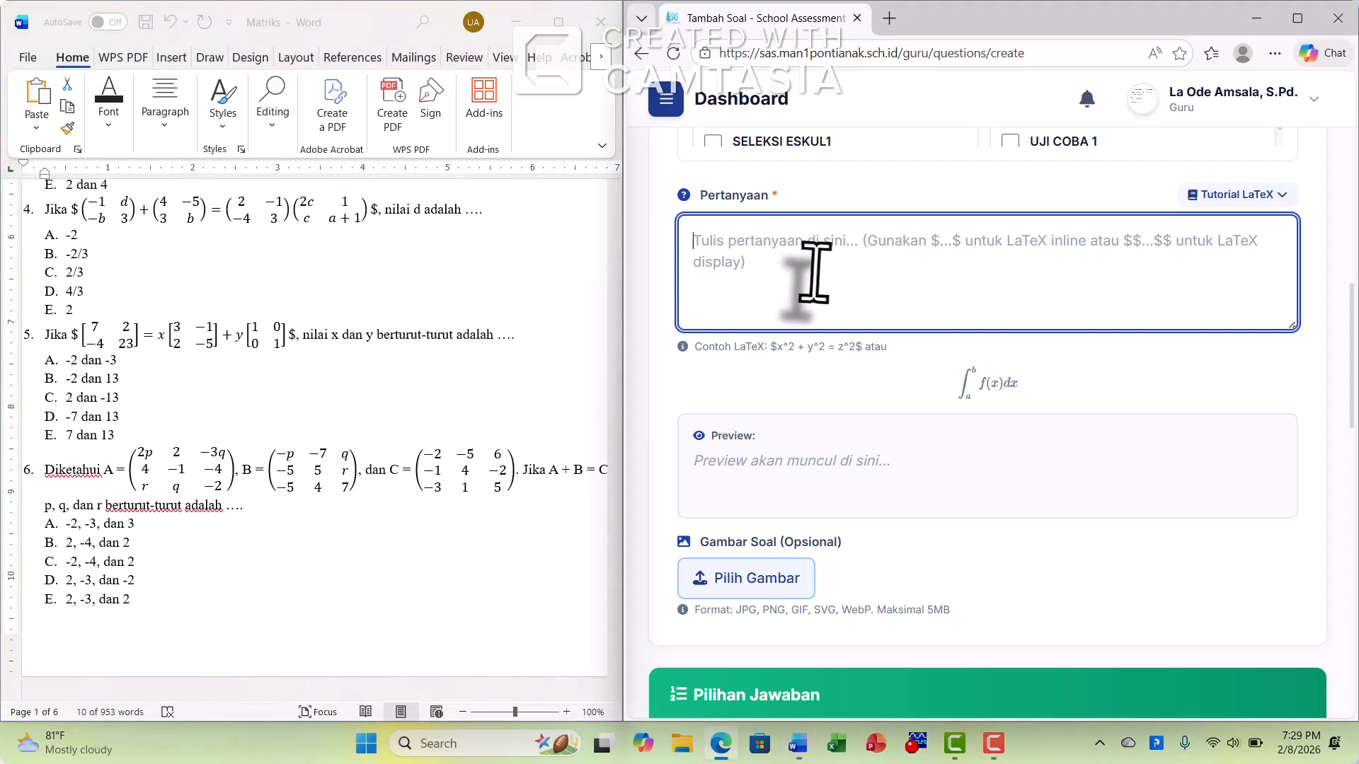
{"action": "key", "text": "ctrl+v"}
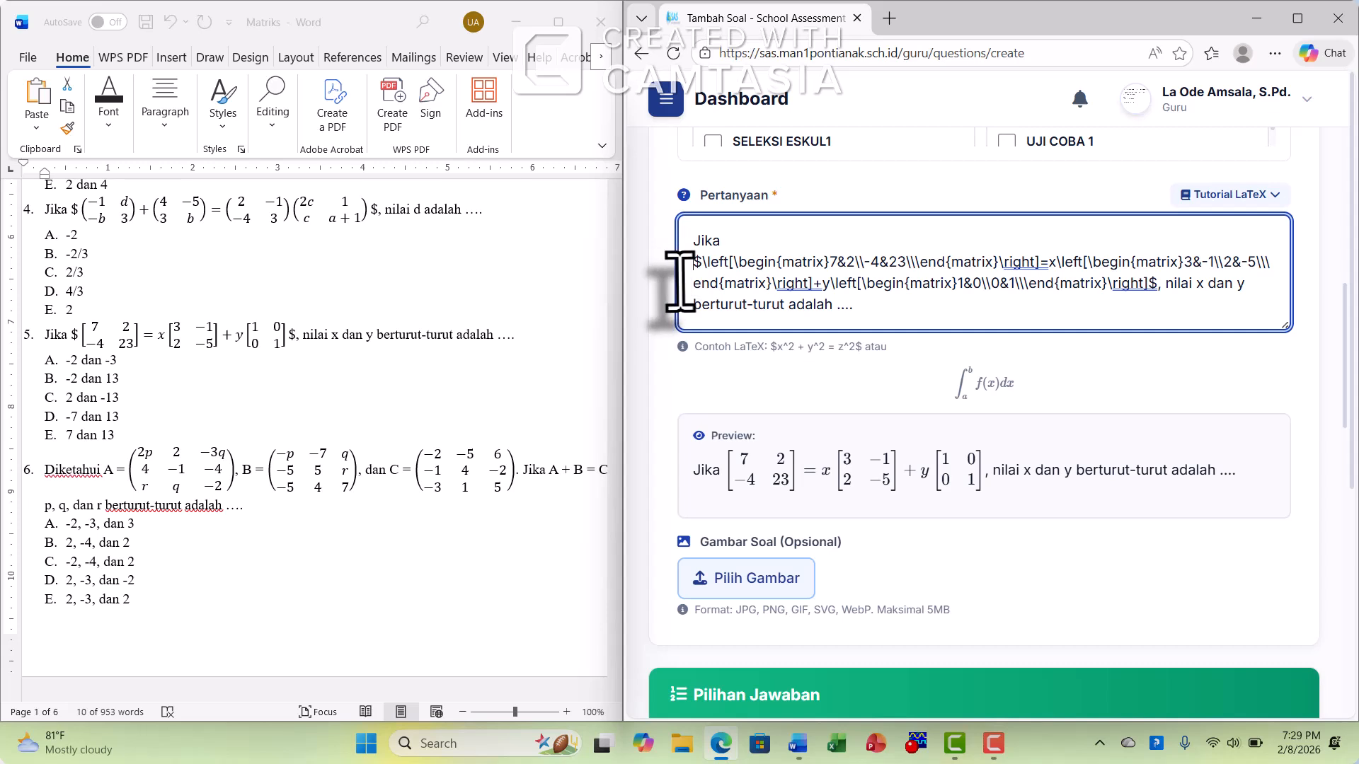
{"action": "key", "text": "BackSpace"}
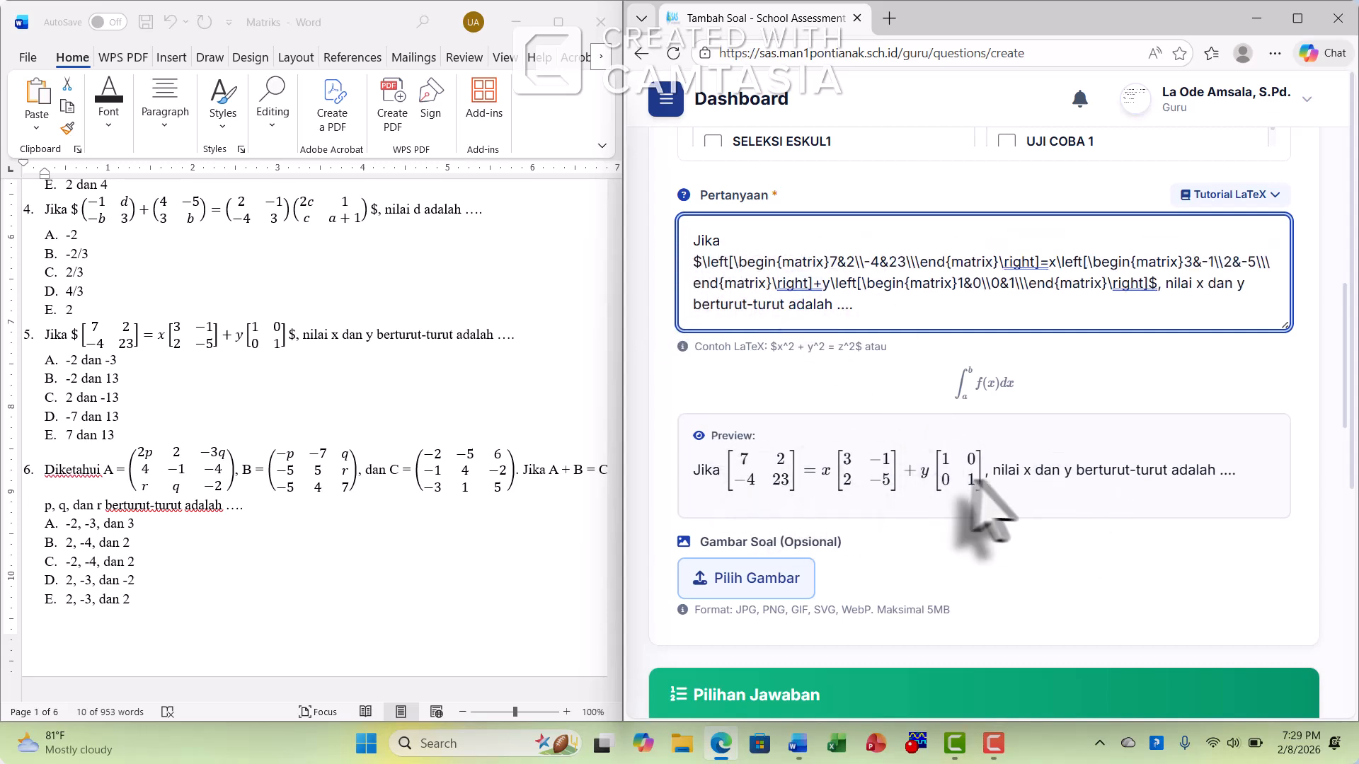
Fill in answer options A, B and C with "-2 dan -3", "-2 dan 13" and "2 dan -13"
{"action": "scroll", "coordinate": [1049, 475], "scroll_direction": "down", "scroll_amount": 6}
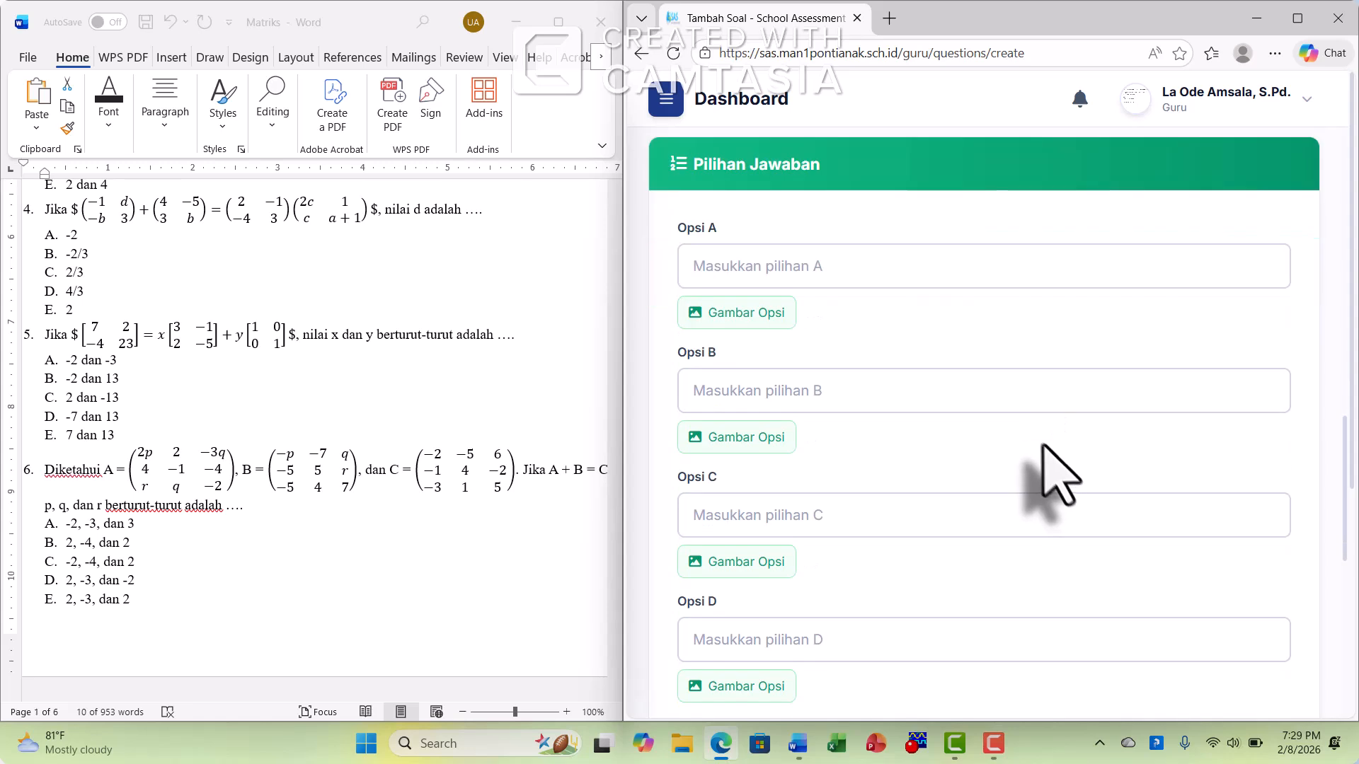
{"action": "left_click", "coordinate": [783, 266]}
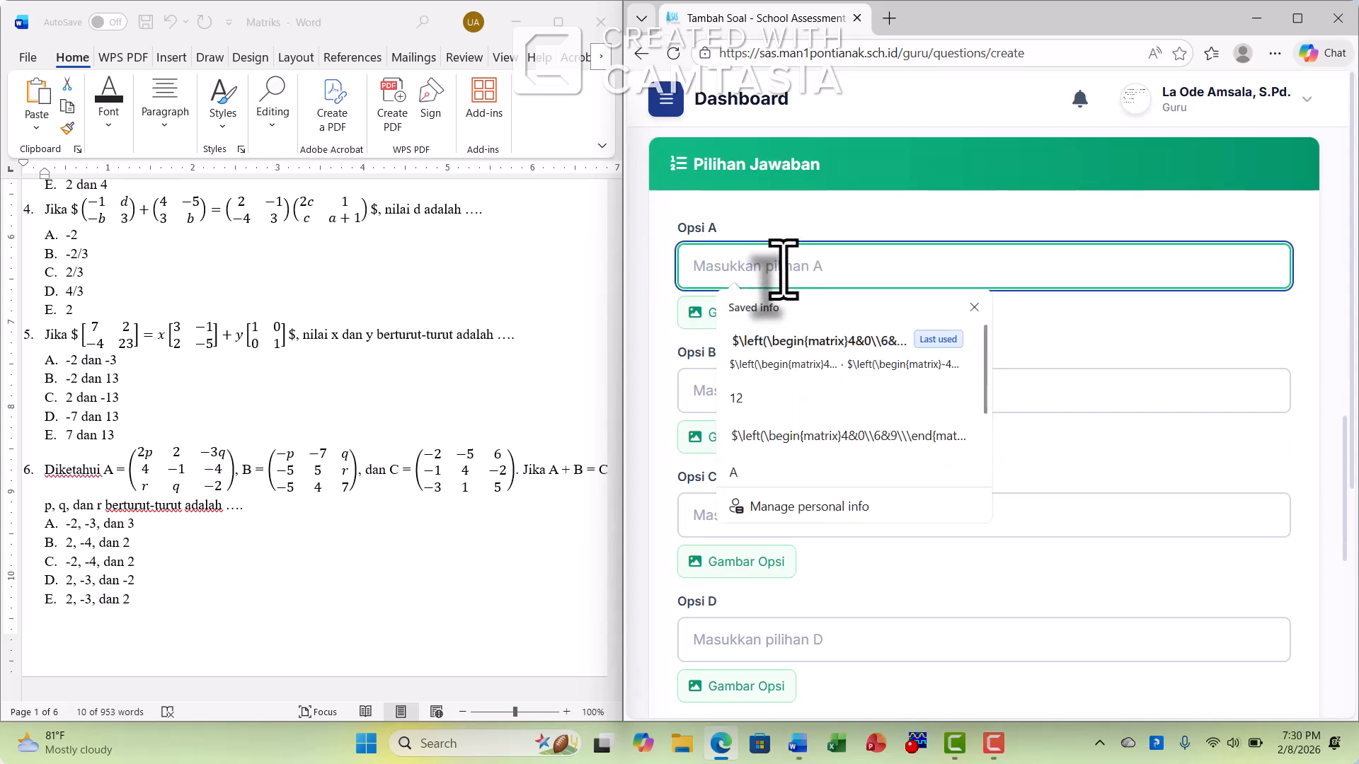
{"action": "type", "text": "-2 dan -3"}
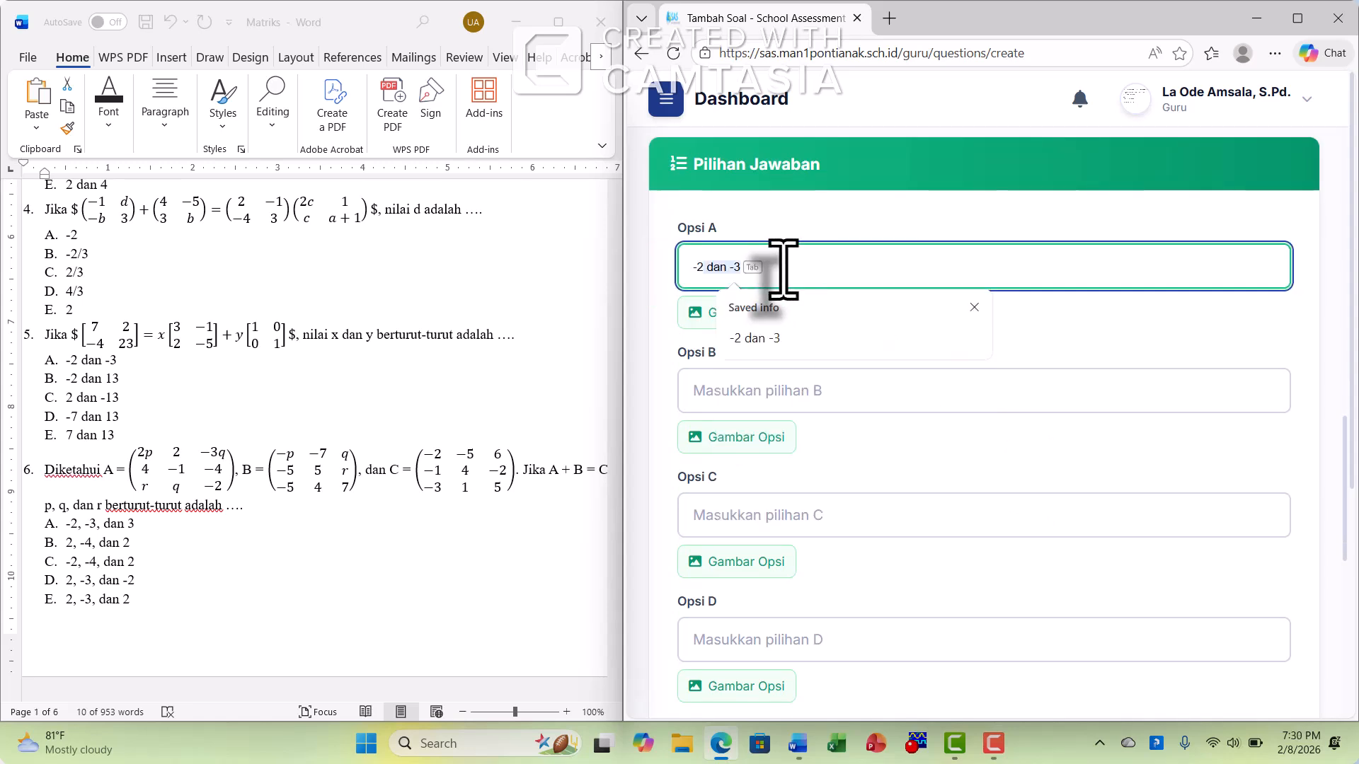
{"action": "left_click", "coordinate": [817, 348]}
{"action": "left_click", "coordinate": [775, 388]}
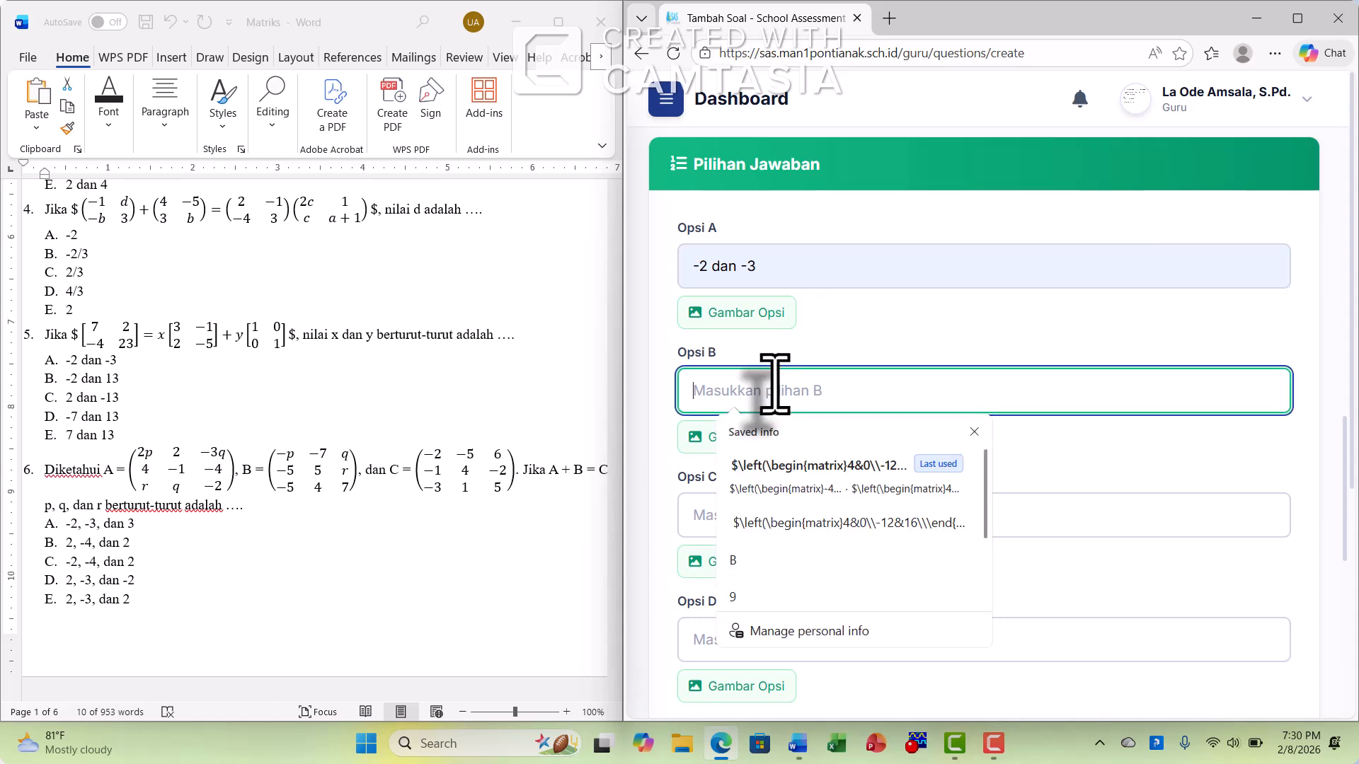
{"action": "type", "text": "-2 dan 13"}
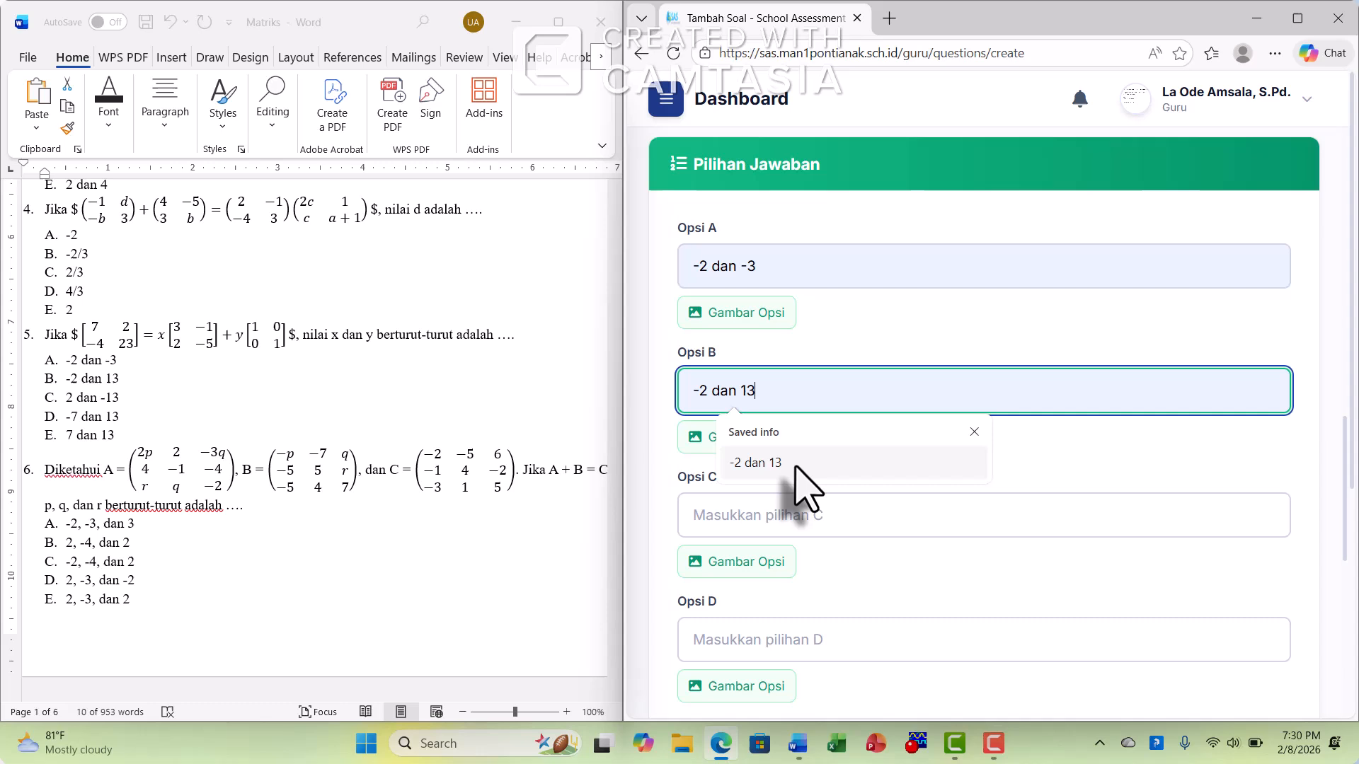
{"action": "left_click", "coordinate": [786, 465]}
{"action": "left_click", "coordinate": [784, 513]}
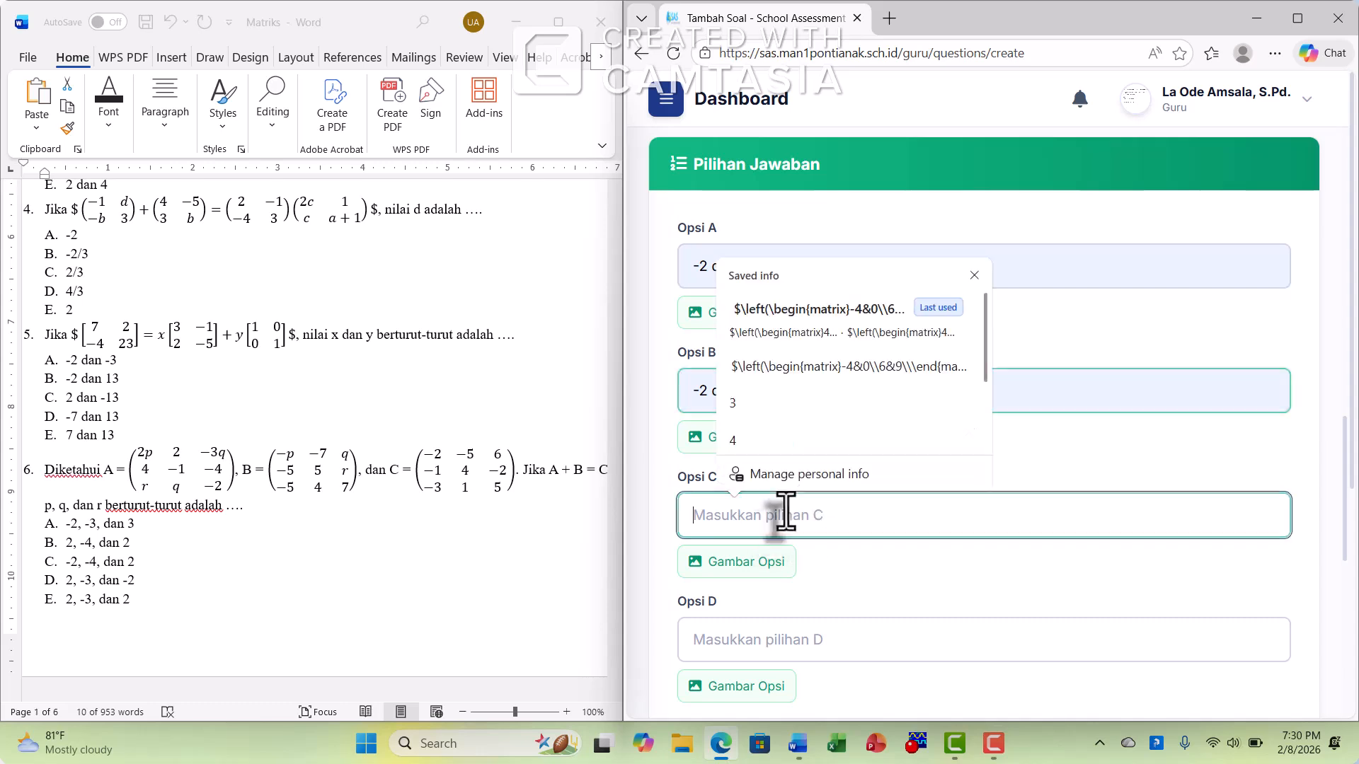
{"action": "type", "text": "2"}
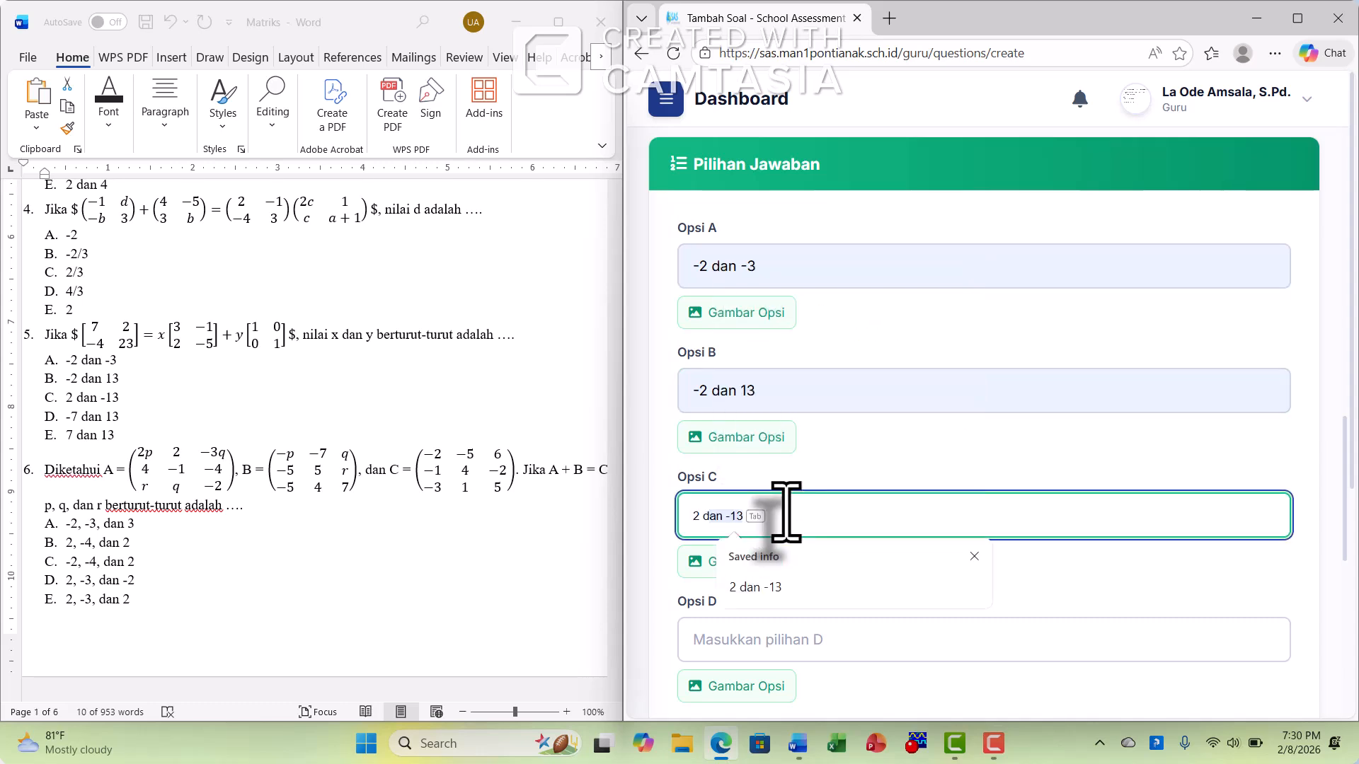
{"action": "left_click", "coordinate": [807, 587]}
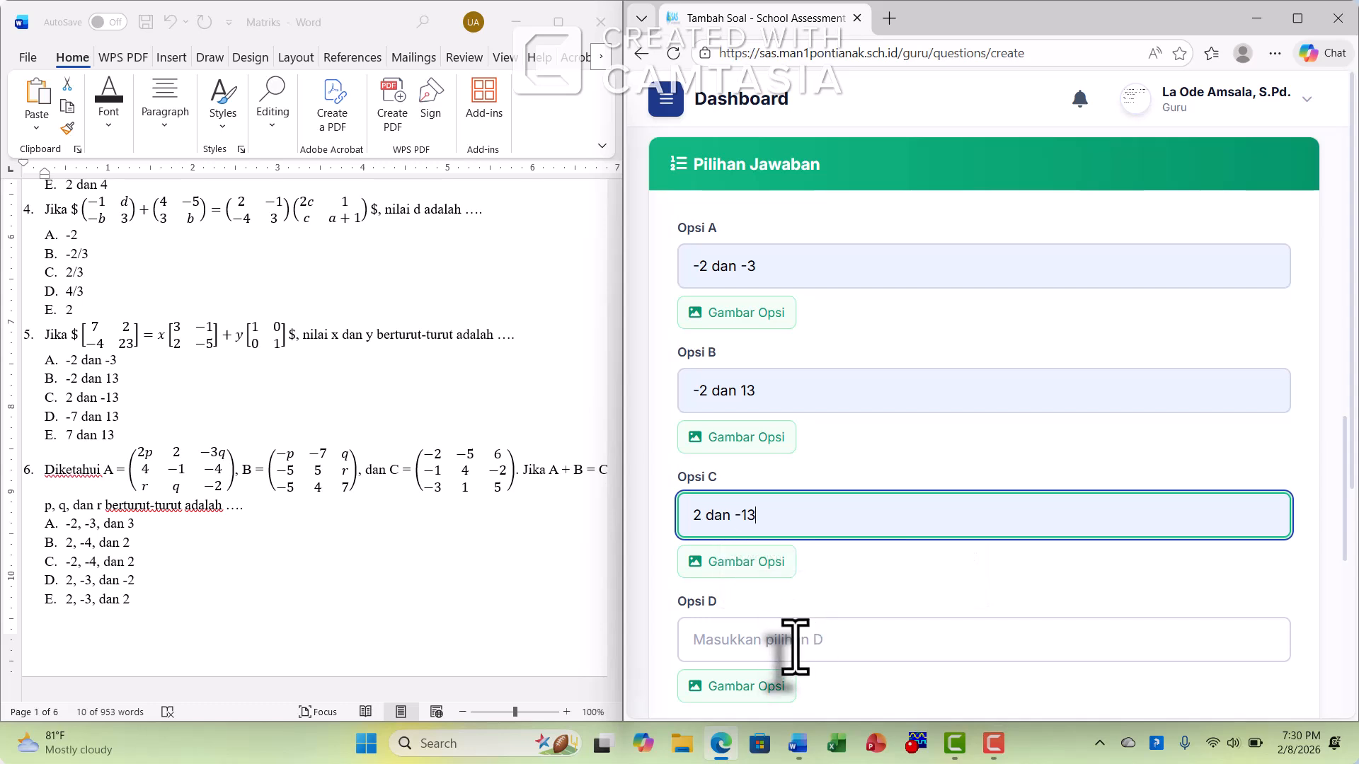
Fill in answer option D with "-7 dan 13" and option E with "7 dan 13"
{"action": "left_click", "coordinate": [796, 642]}
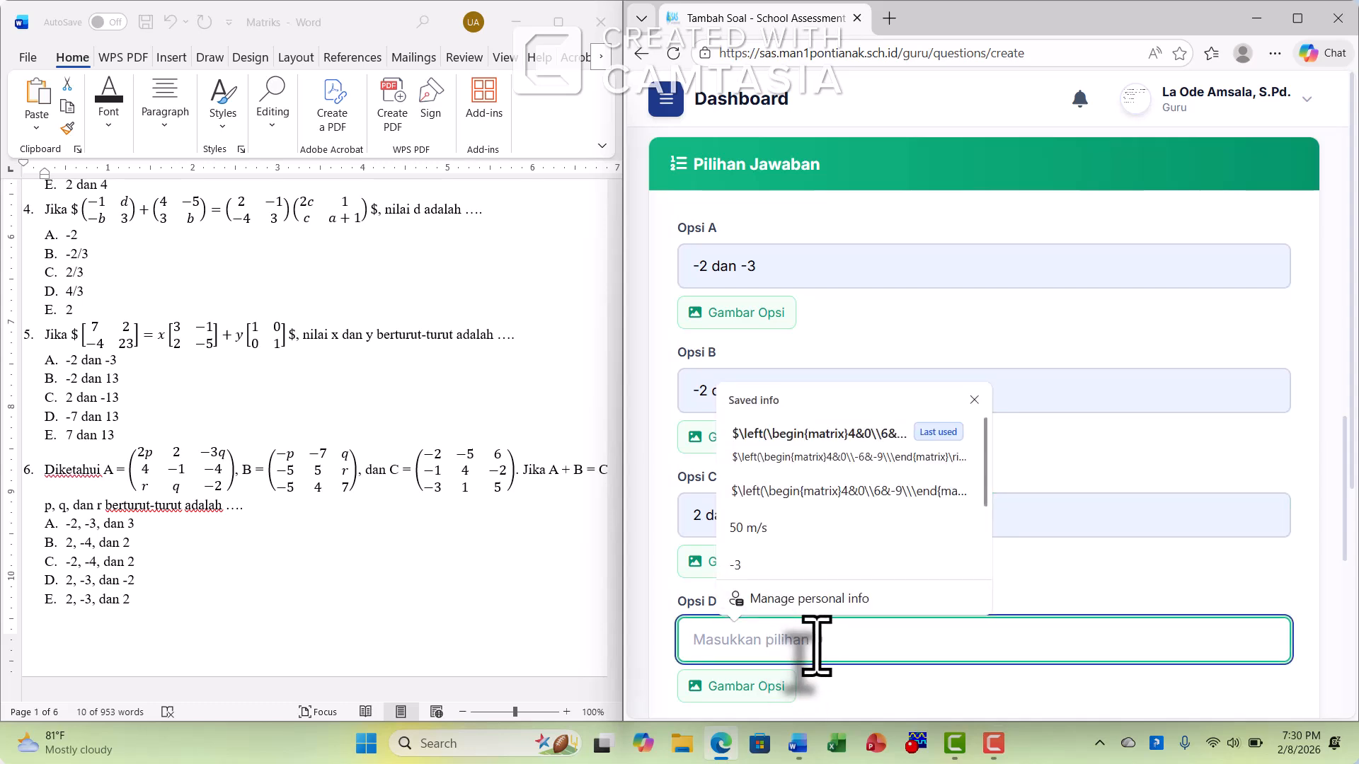
{"action": "type", "text": "7"}
{"action": "type", "text": "-7"}
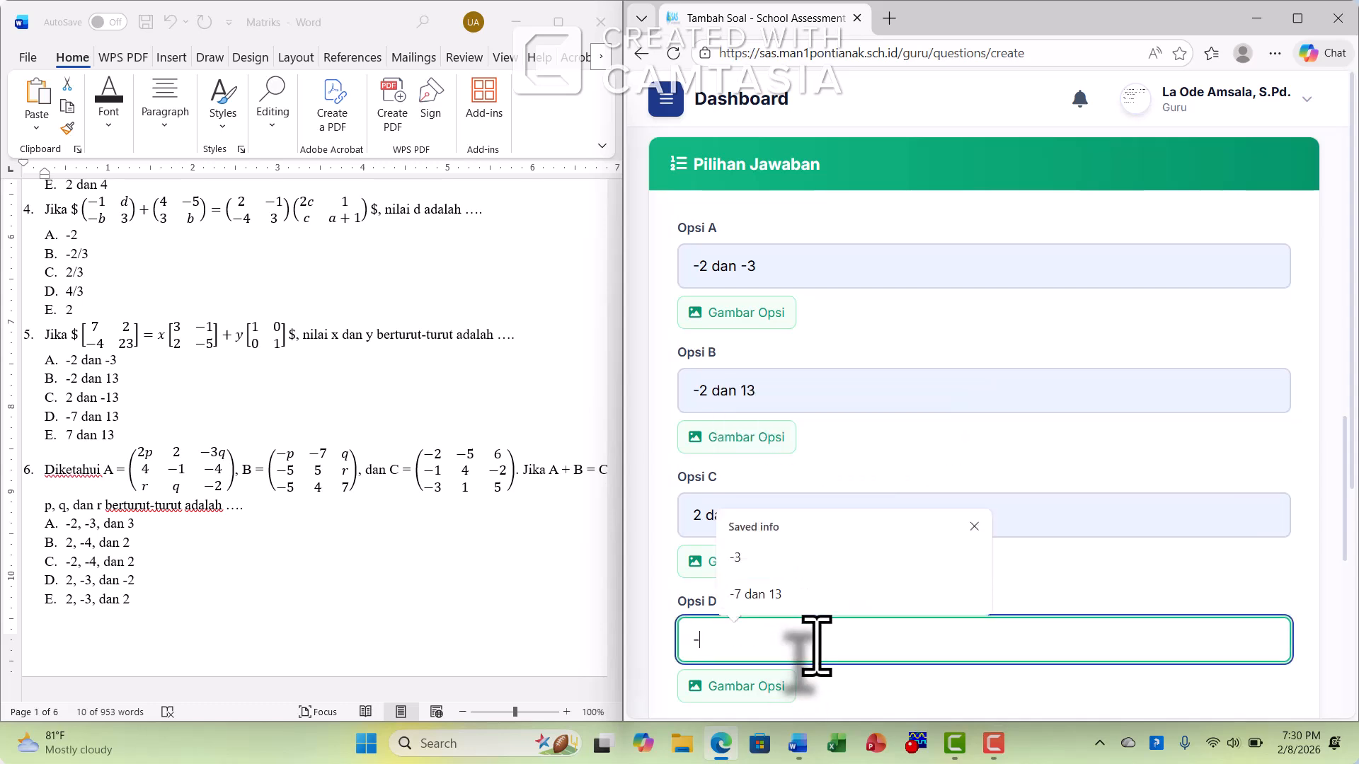
{"action": "left_click", "coordinate": [821, 596]}
{"action": "scroll", "coordinate": [839, 552], "scroll_direction": "down", "scroll_amount": 3}
{"action": "left_click", "coordinate": [832, 495]}
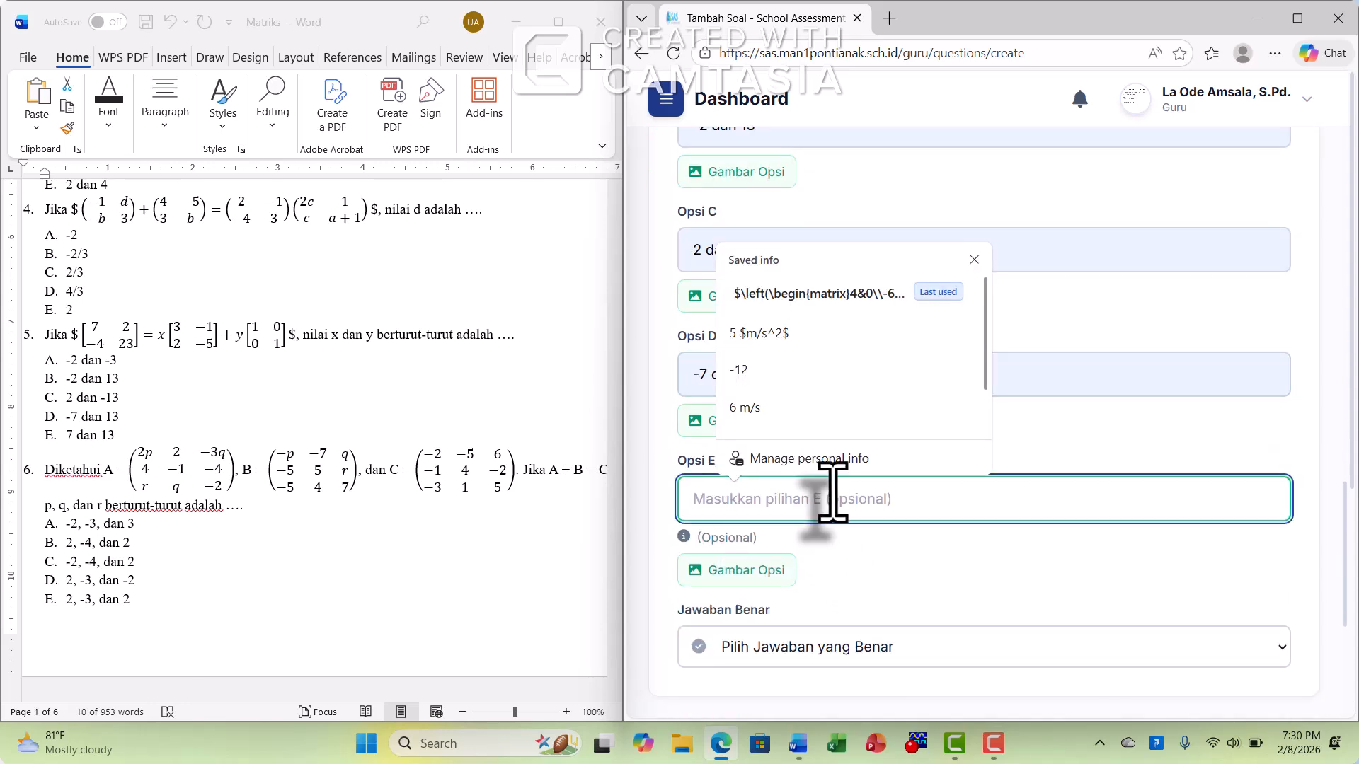
{"action": "type", "text": "7"}
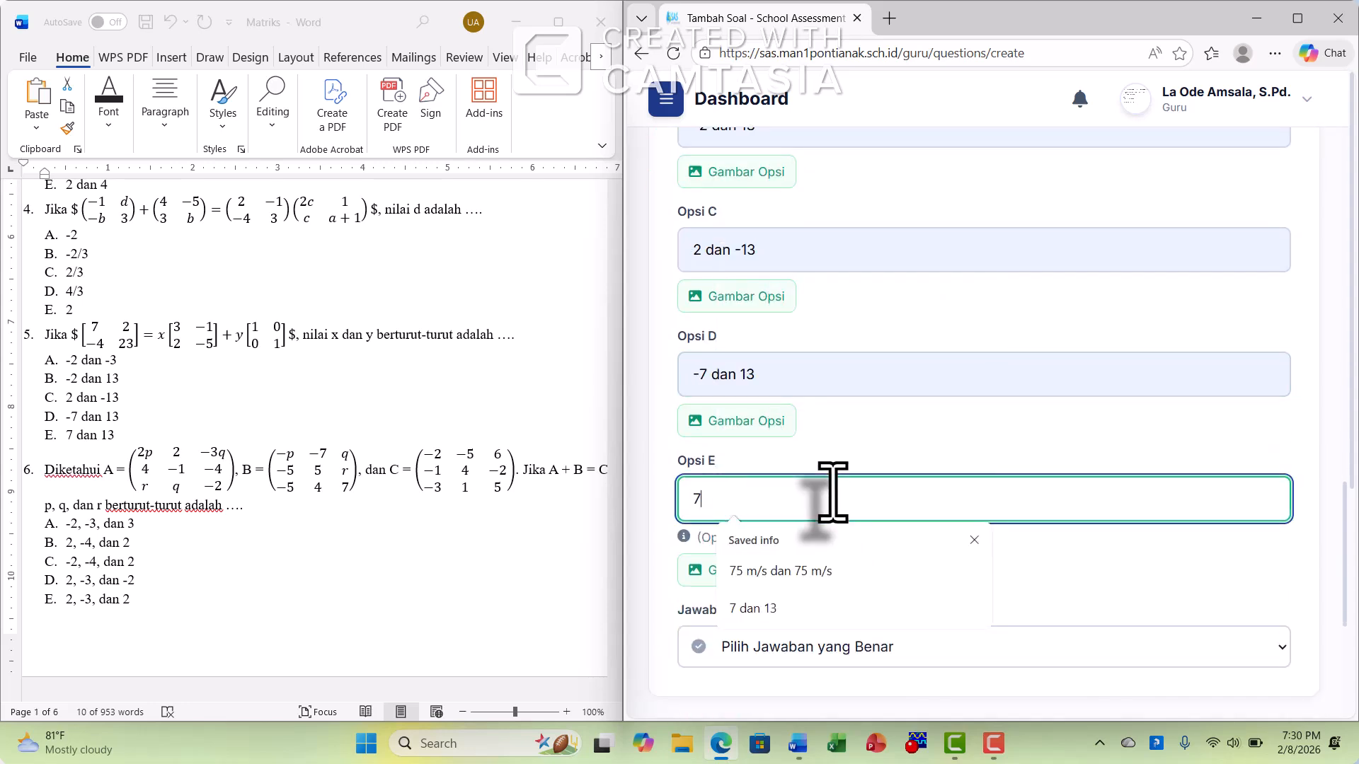
{"action": "left_click", "coordinate": [821, 607]}
Set B as the correct answer and save the multiple-choice question
{"action": "scroll", "coordinate": [1000, 576], "scroll_direction": "down", "scroll_amount": 2}
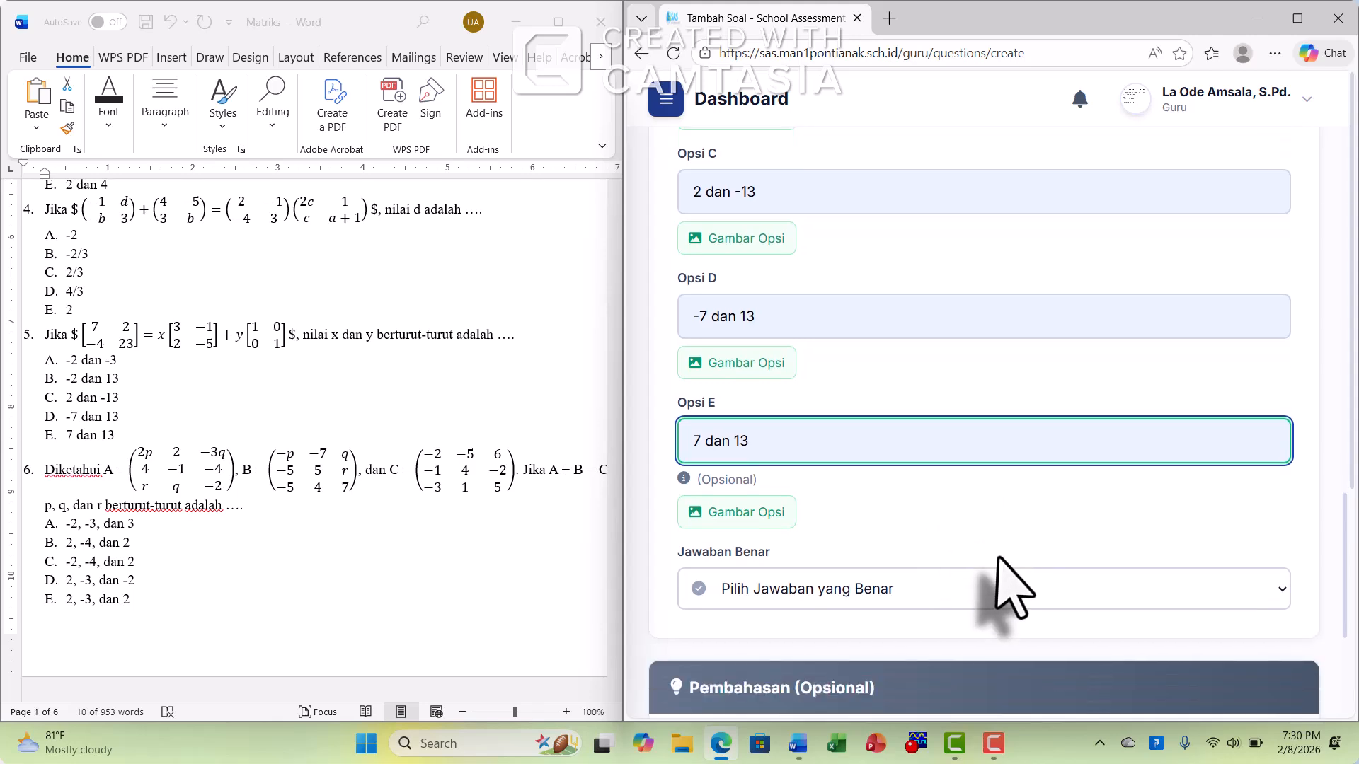
{"action": "left_click", "coordinate": [1021, 550]}
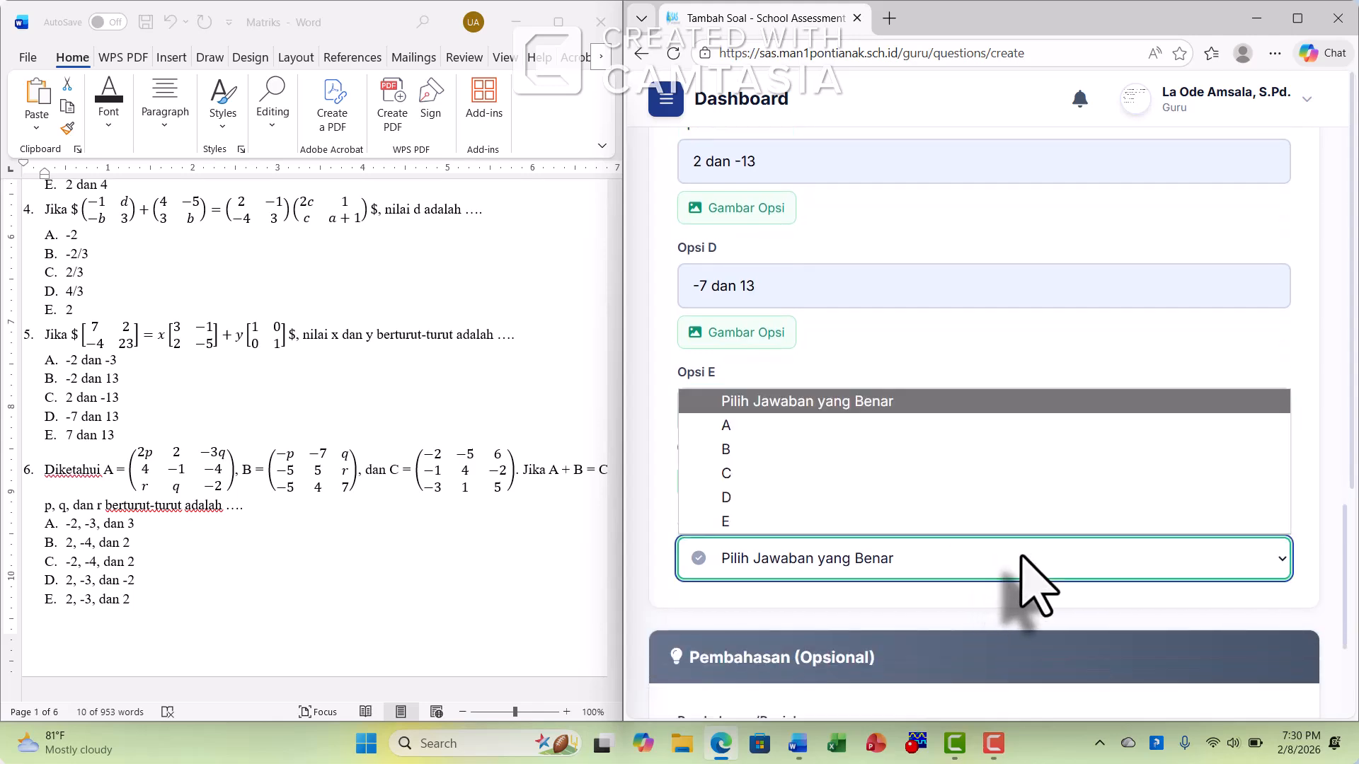
{"action": "left_click", "coordinate": [853, 452]}
{"action": "scroll", "coordinate": [1313, 562], "scroll_direction": "down", "scroll_amount": 9}
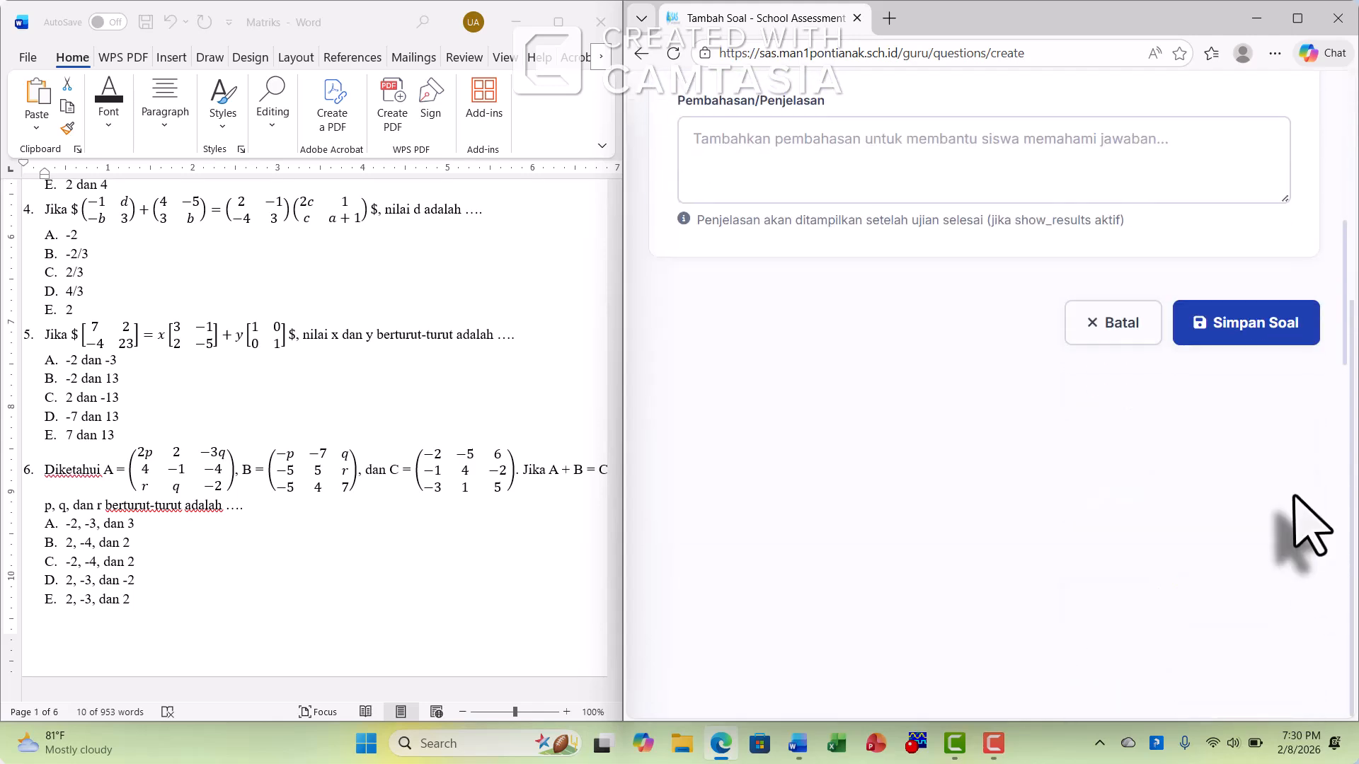
{"action": "scroll", "coordinate": [1306, 538], "scroll_direction": "up", "scroll_amount": 4}
{"action": "left_click", "coordinate": [1273, 592]}
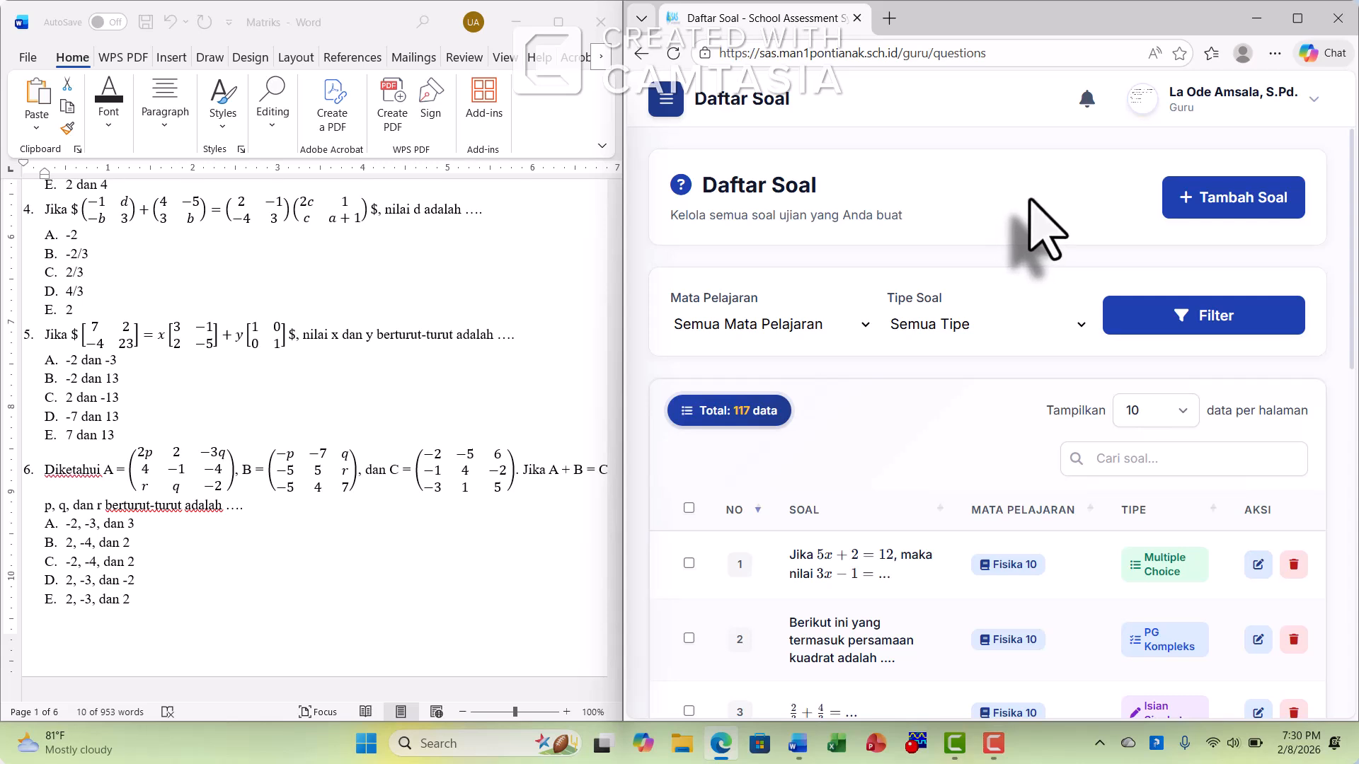
Start a new exam under Ujian Saya titled "SUMATIF 1 MTK" with Fisika 10 as its subject
{"action": "left_click", "coordinate": [666, 103]}
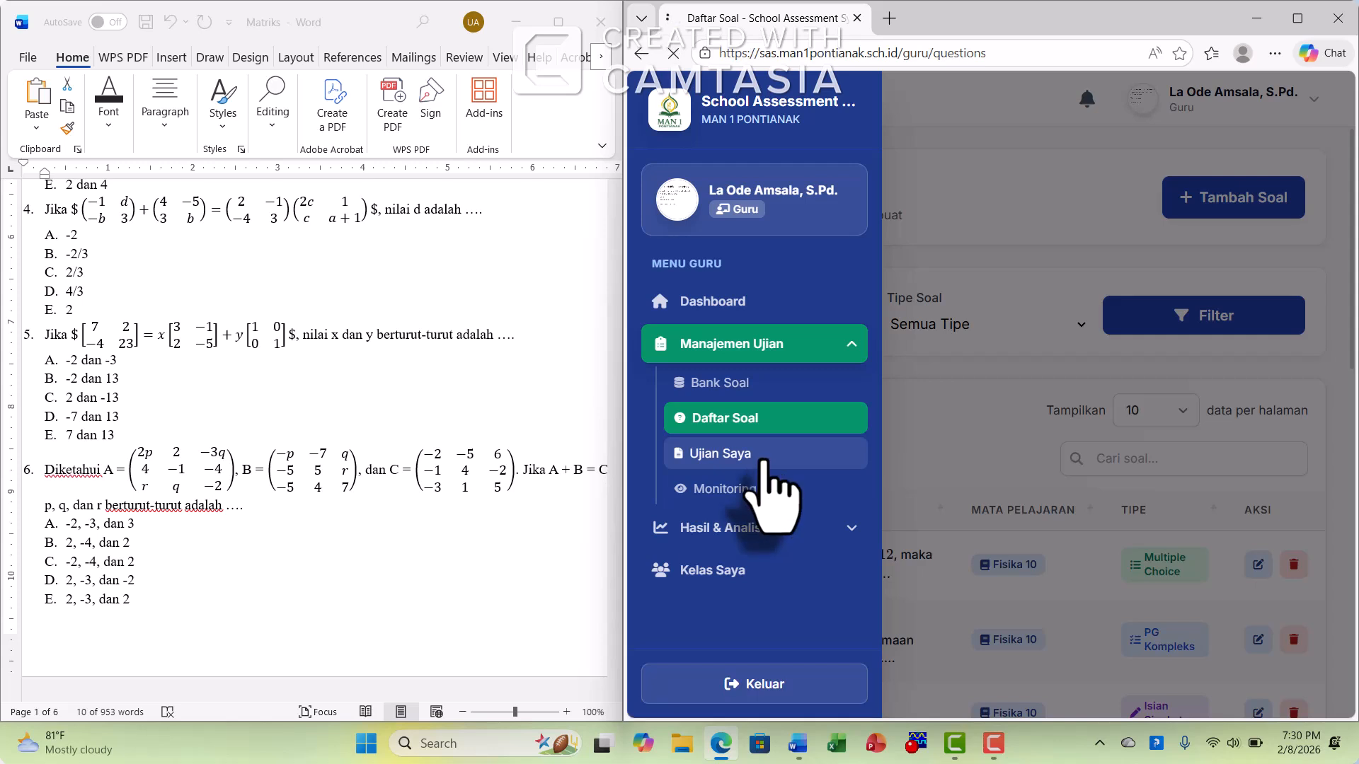
{"action": "left_click", "coordinate": [762, 458]}
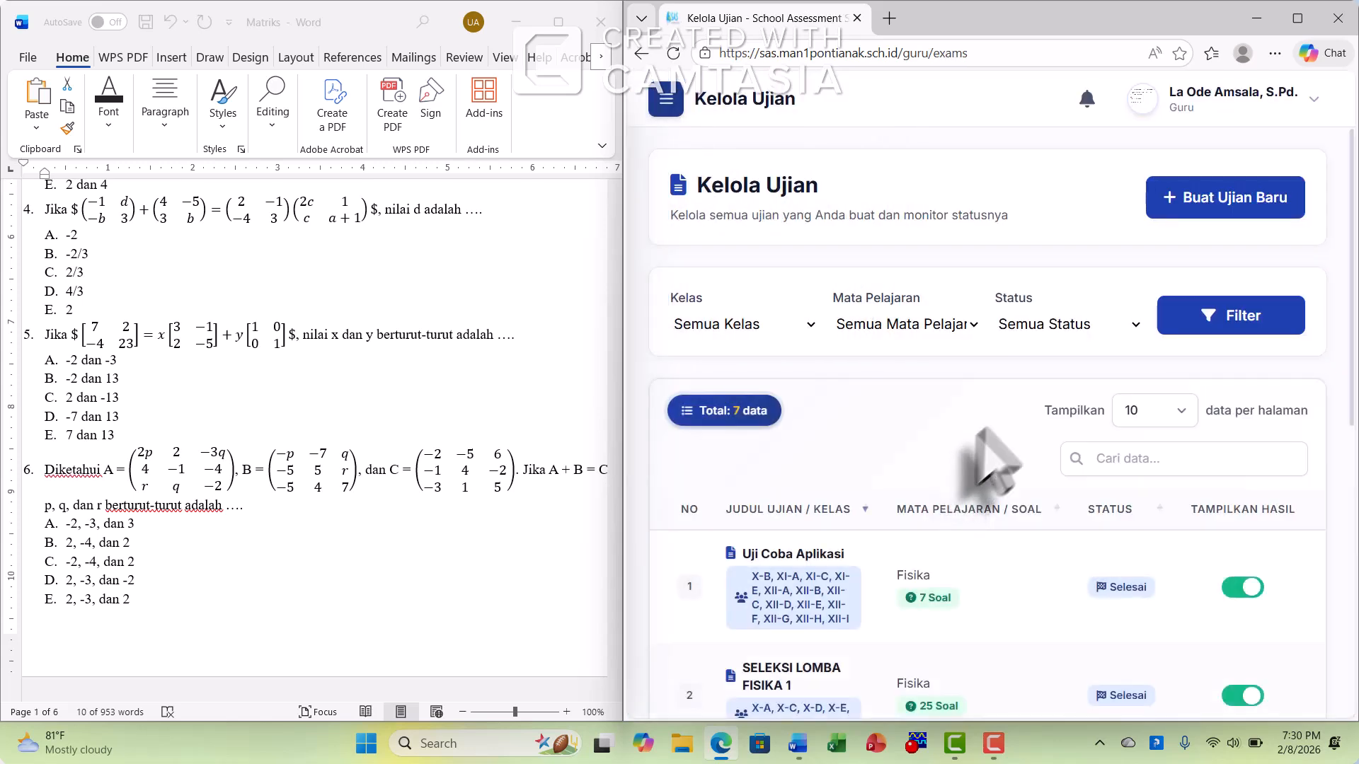
{"action": "left_click", "coordinate": [1220, 212]}
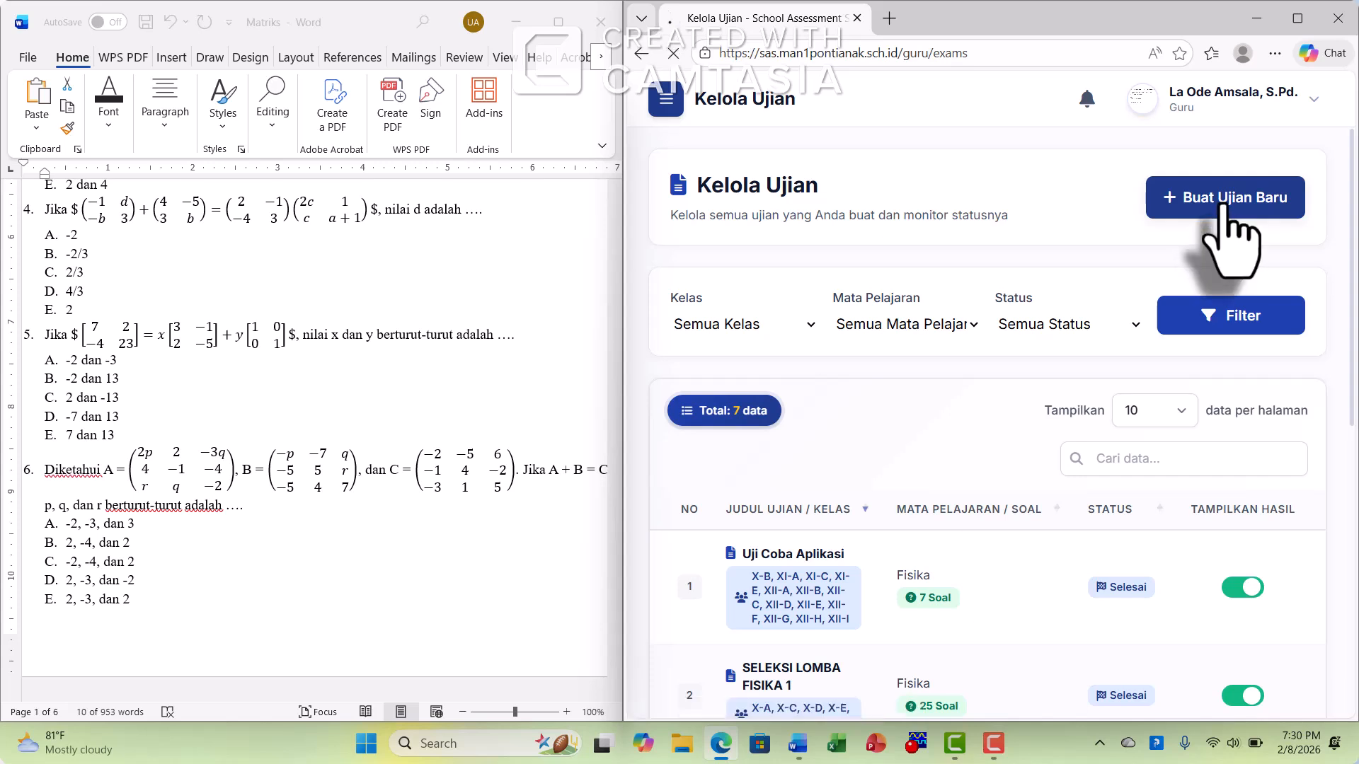
{"action": "left_click", "coordinate": [813, 262]}
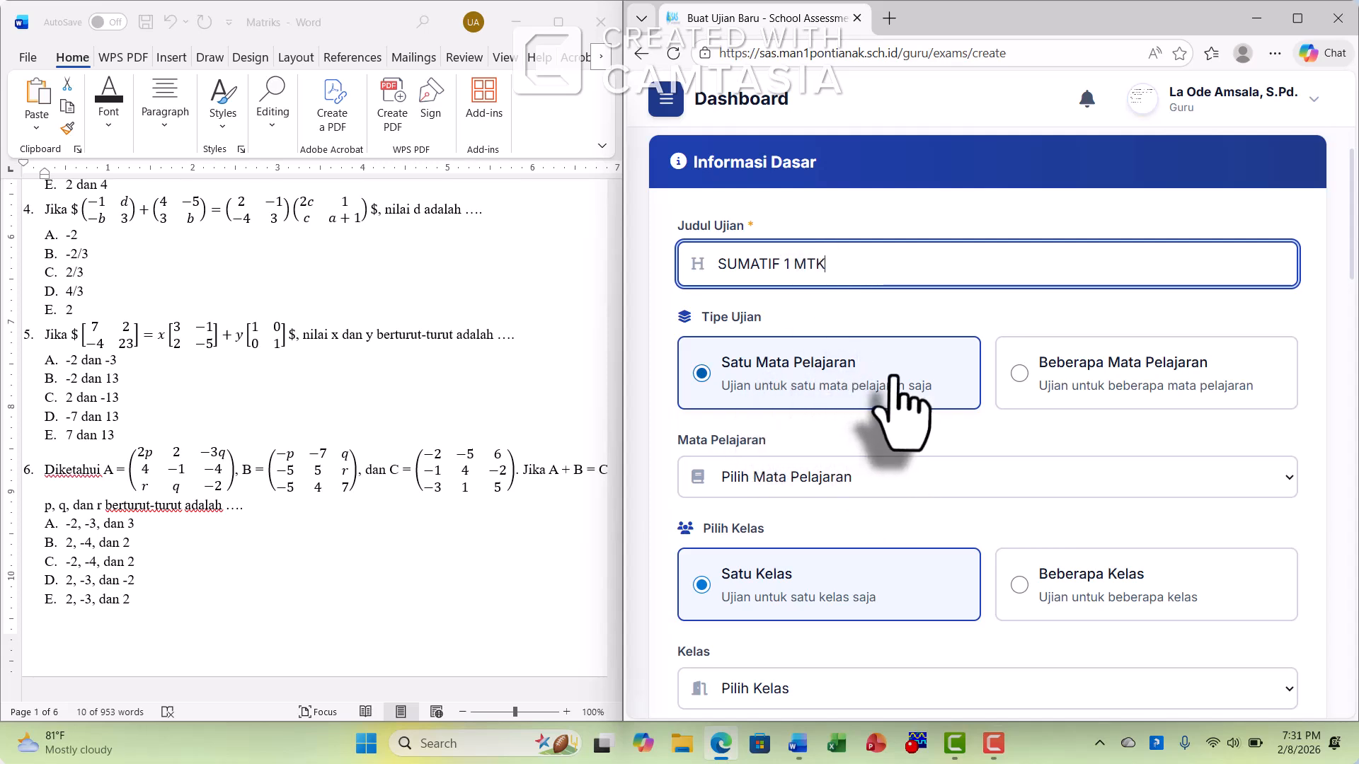
{"action": "scroll", "coordinate": [807, 403], "scroll_direction": "down", "scroll_amount": 1}
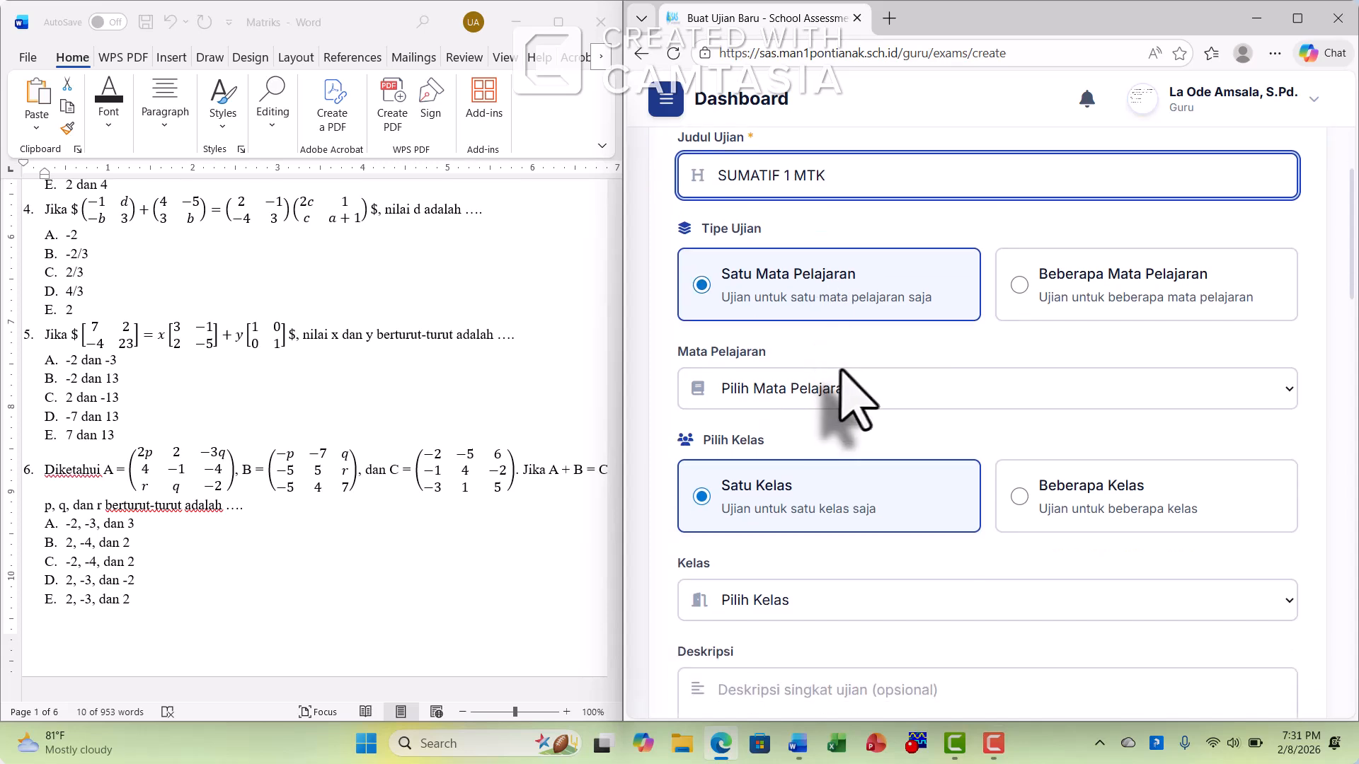
{"action": "left_click", "coordinate": [875, 390]}
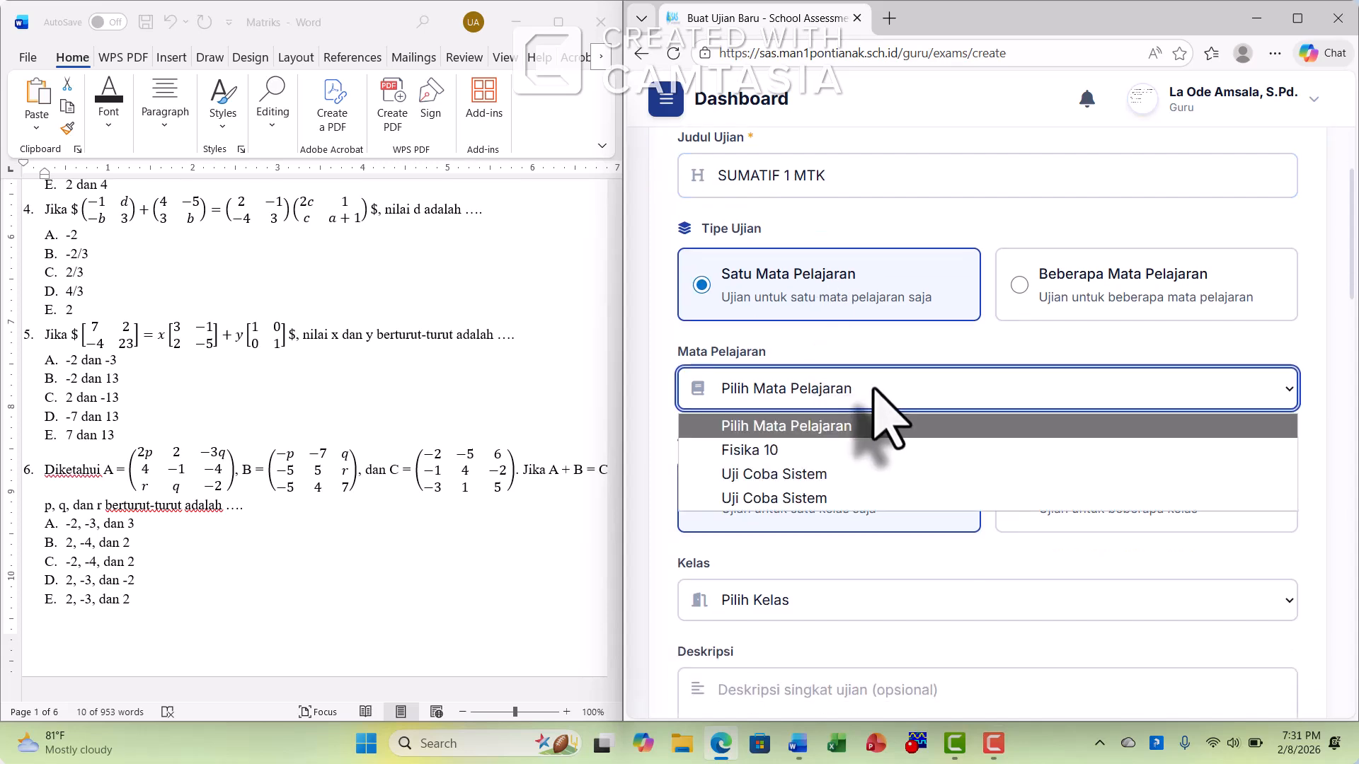
{"action": "left_click", "coordinate": [828, 450]}
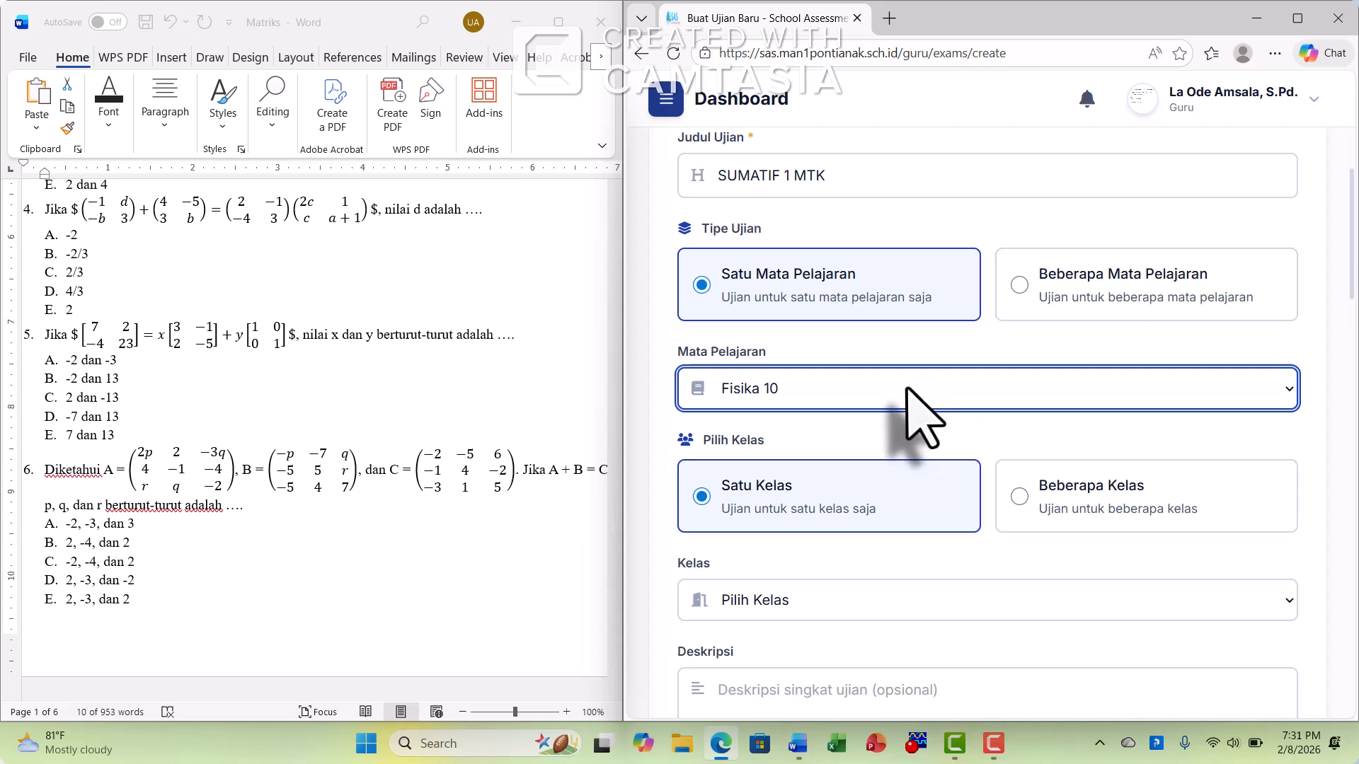
Assign the exam to the single class X-C - 10
{"action": "scroll", "coordinate": [908, 389], "scroll_direction": "down", "scroll_amount": 3}
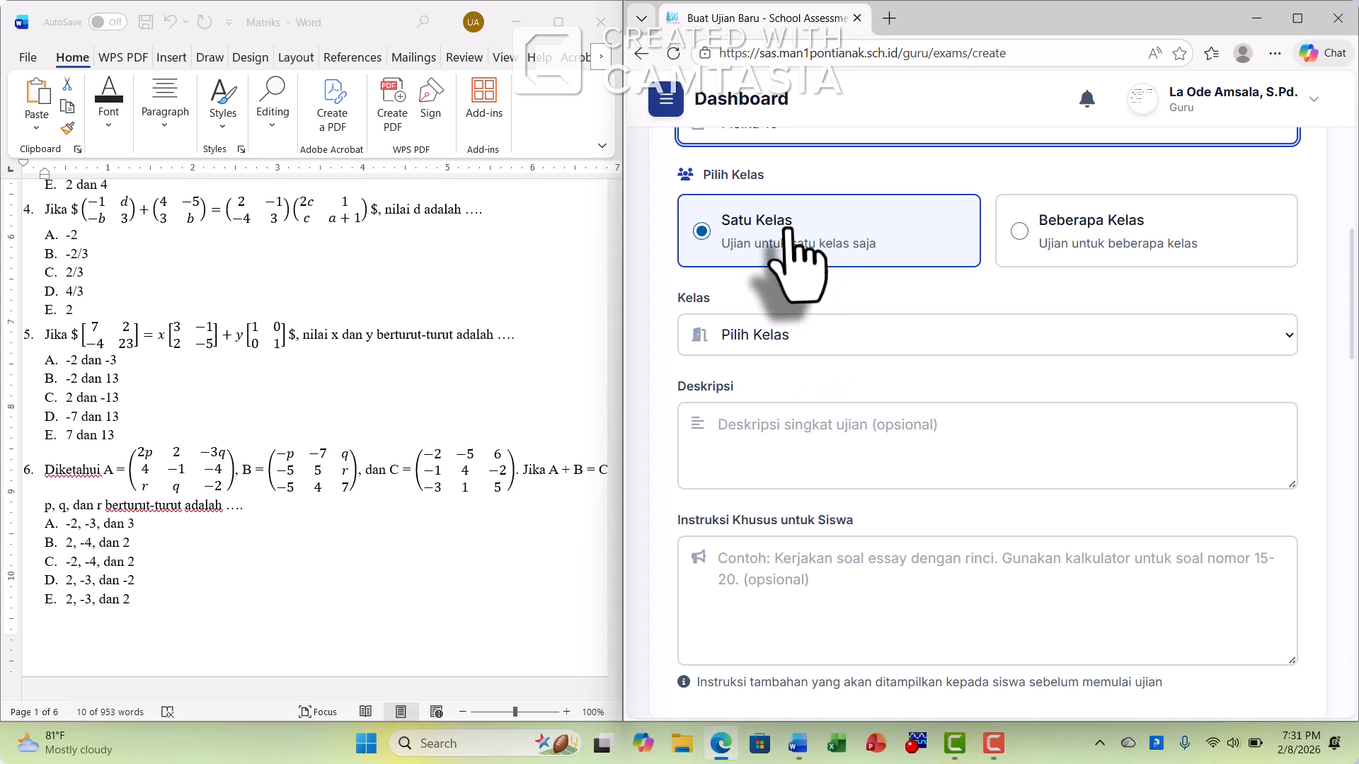
{"action": "left_click", "coordinate": [824, 338]}
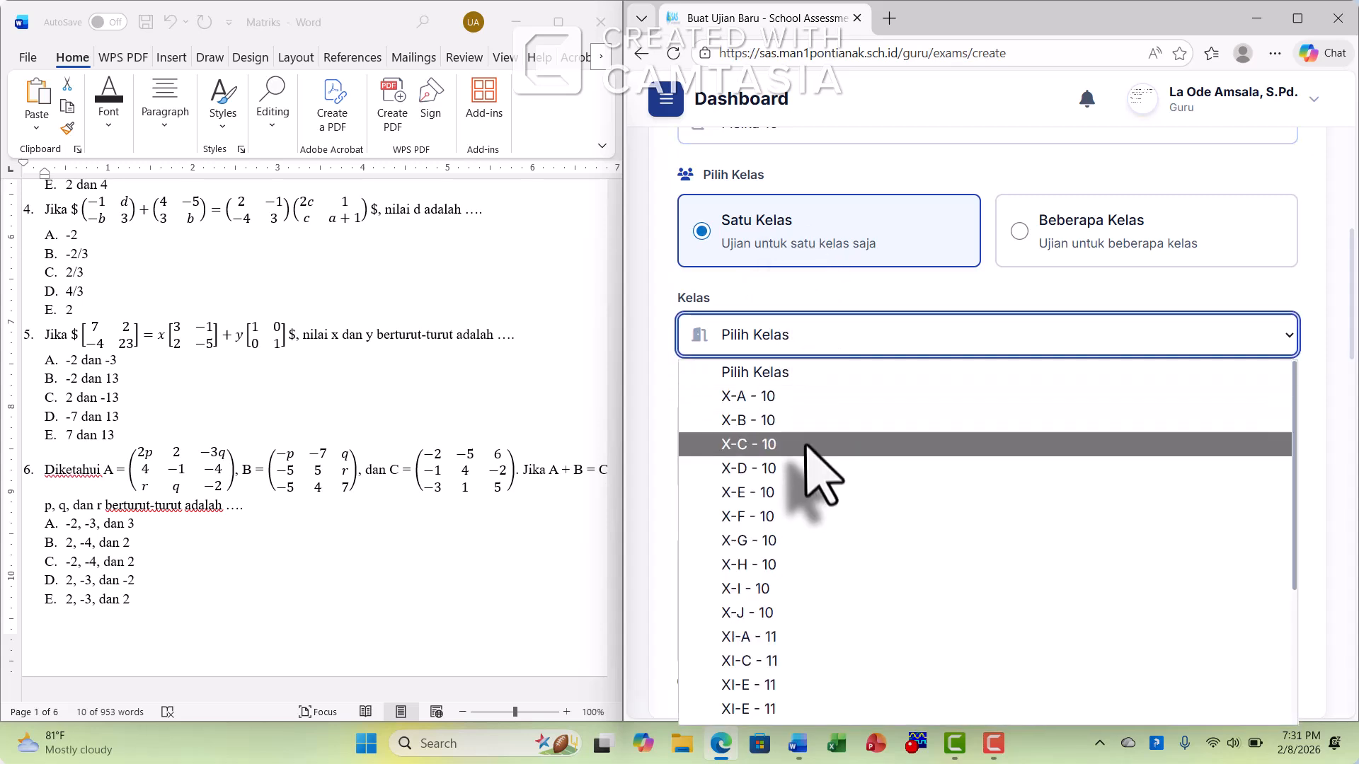
{"action": "left_click", "coordinate": [806, 445]}
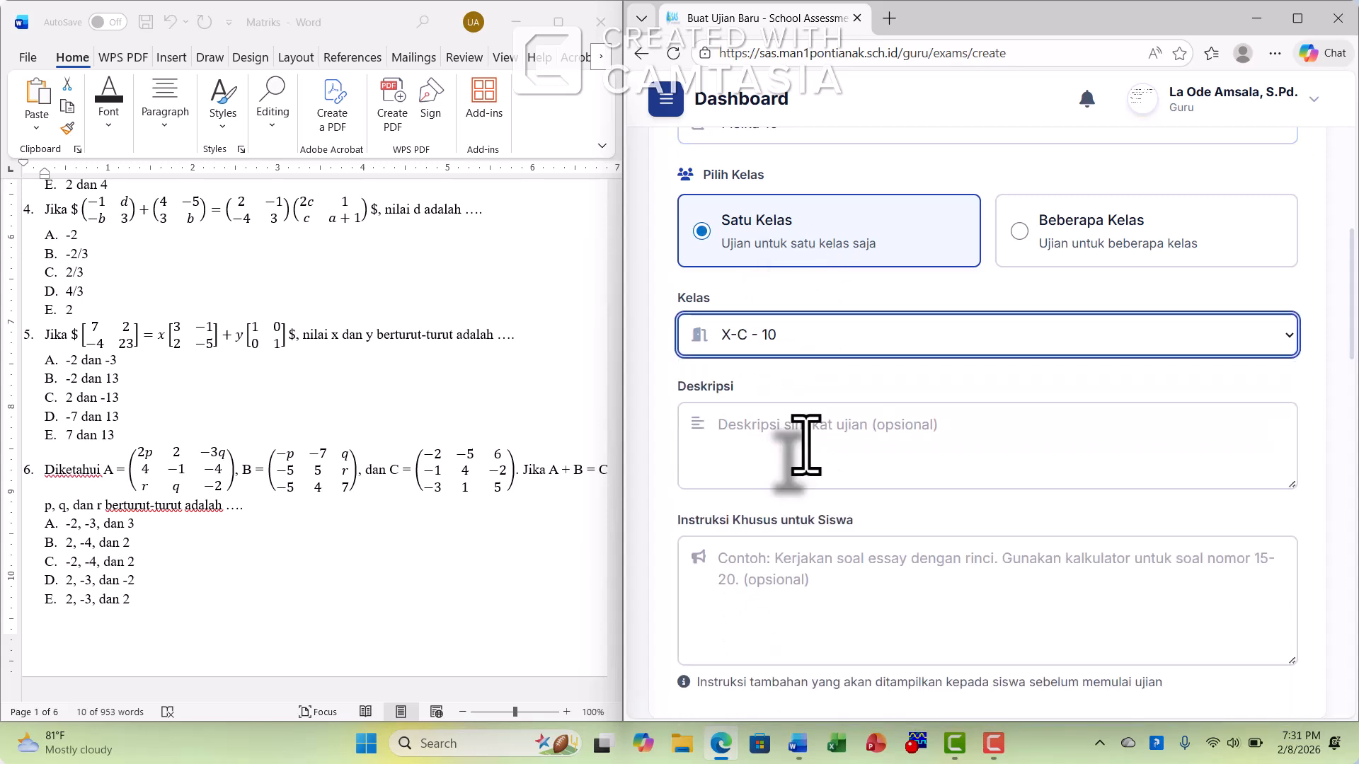
Switch the exam to several classes (Beberapa Kelas) and select X-A - 10, X-B - 10 and X-C - 10
{"action": "left_click", "coordinate": [1026, 234]}
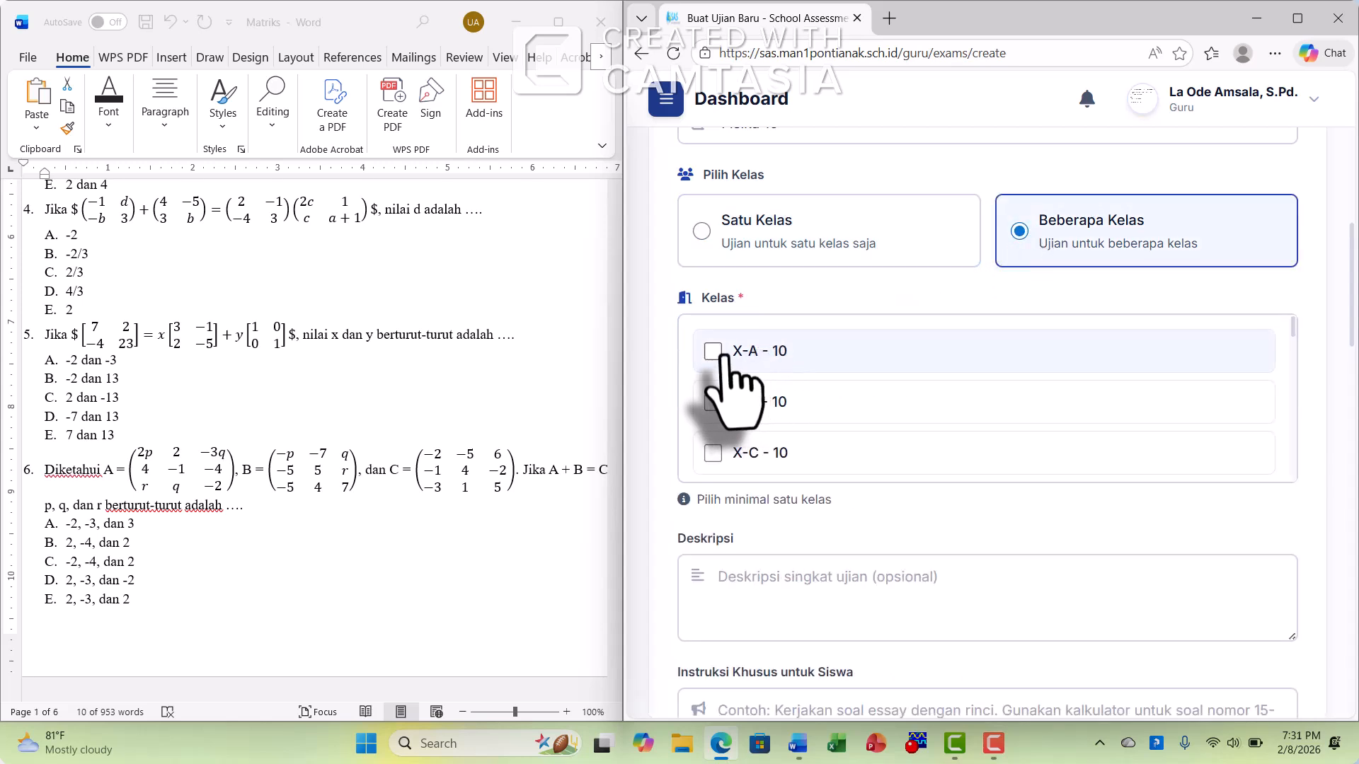
{"action": "left_click", "coordinate": [713, 402]}
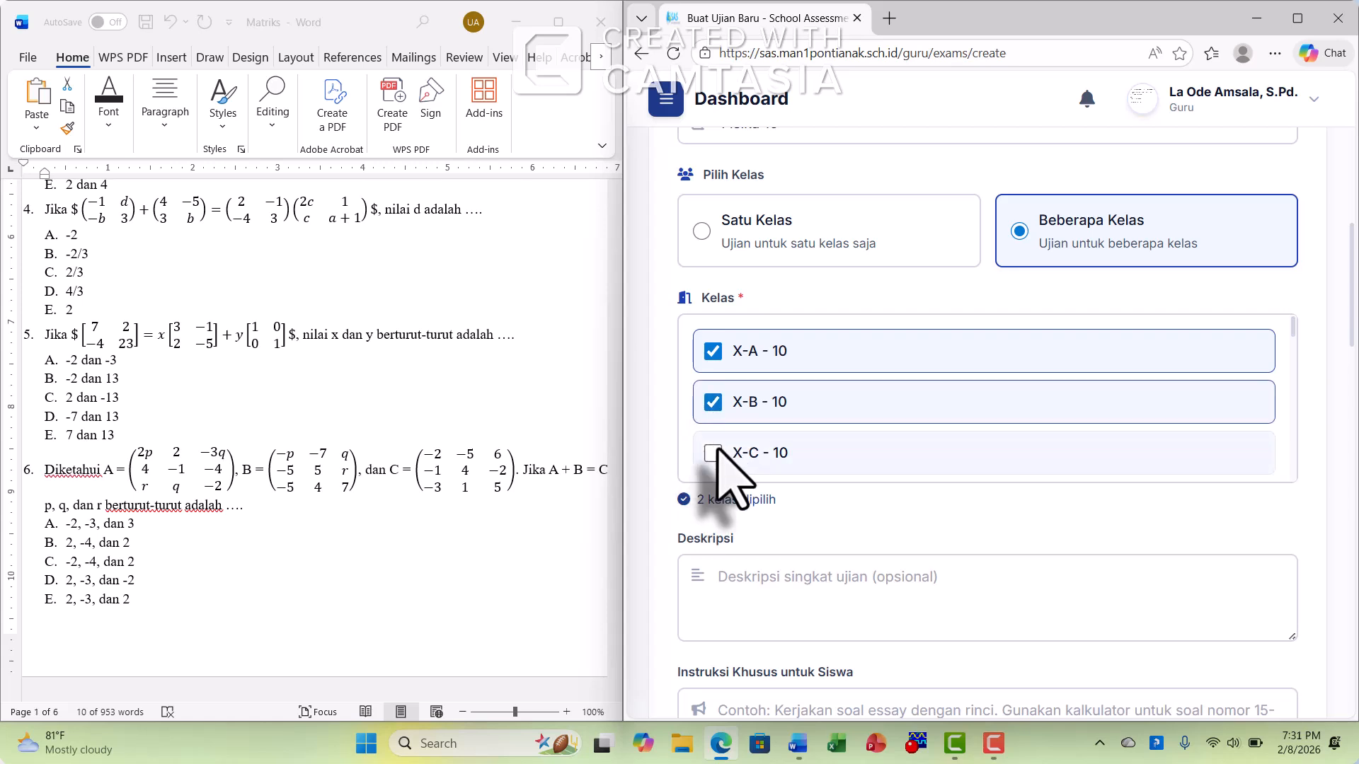
{"action": "left_click", "coordinate": [713, 453]}
Schedule the exam to start on 02/08/2026 and set its duration to 60 minutes
{"action": "scroll", "coordinate": [1344, 424], "scroll_direction": "down", "scroll_amount": 5}
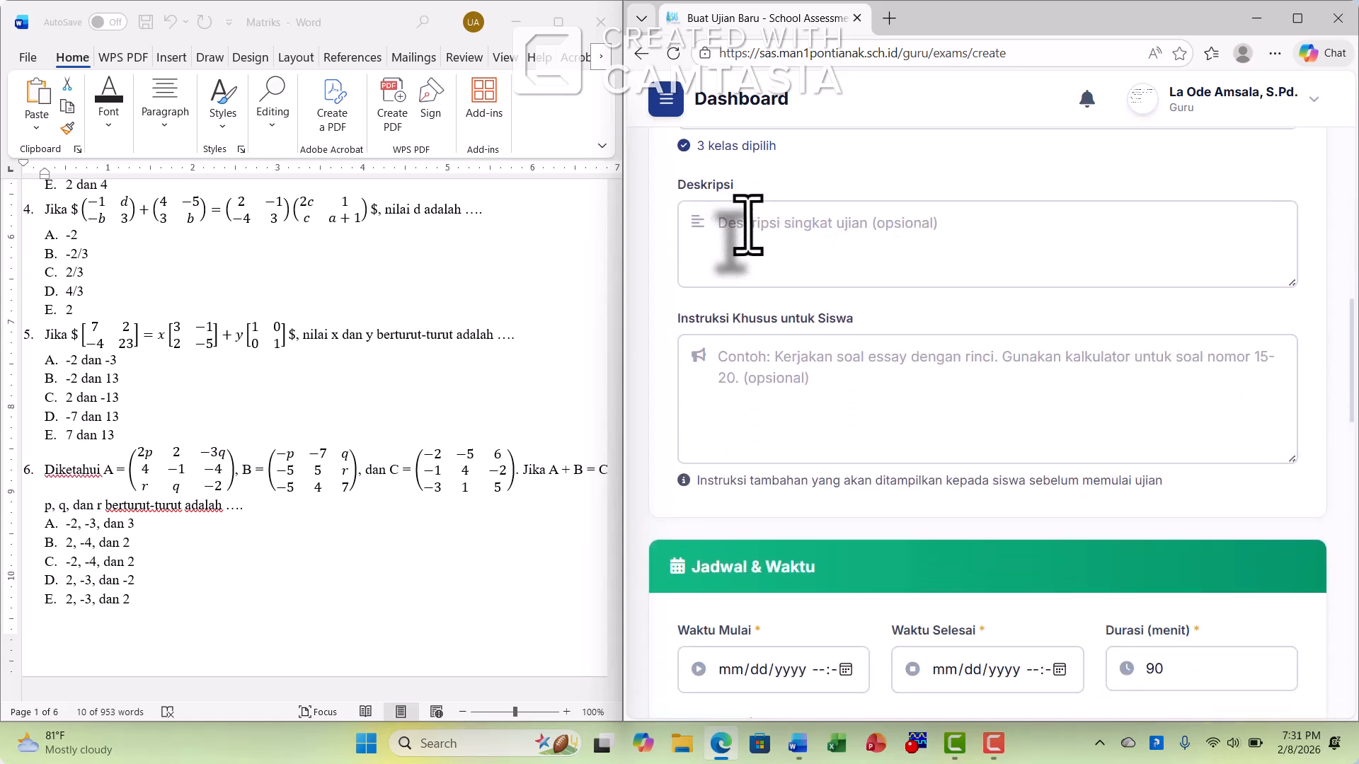
{"action": "scroll", "coordinate": [917, 255], "scroll_direction": "down", "scroll_amount": 2}
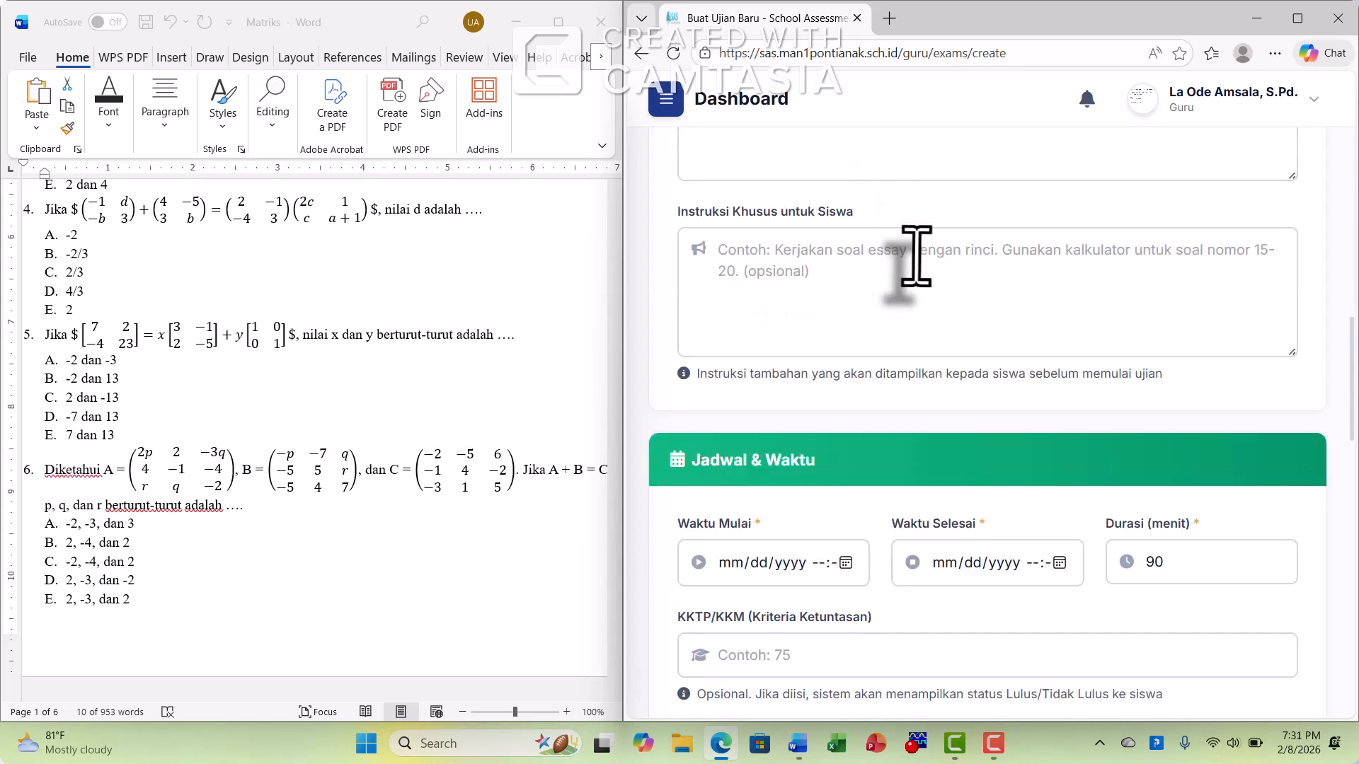
{"action": "scroll", "coordinate": [917, 255], "scroll_direction": "down", "scroll_amount": 1}
{"action": "left_click", "coordinate": [810, 212]}
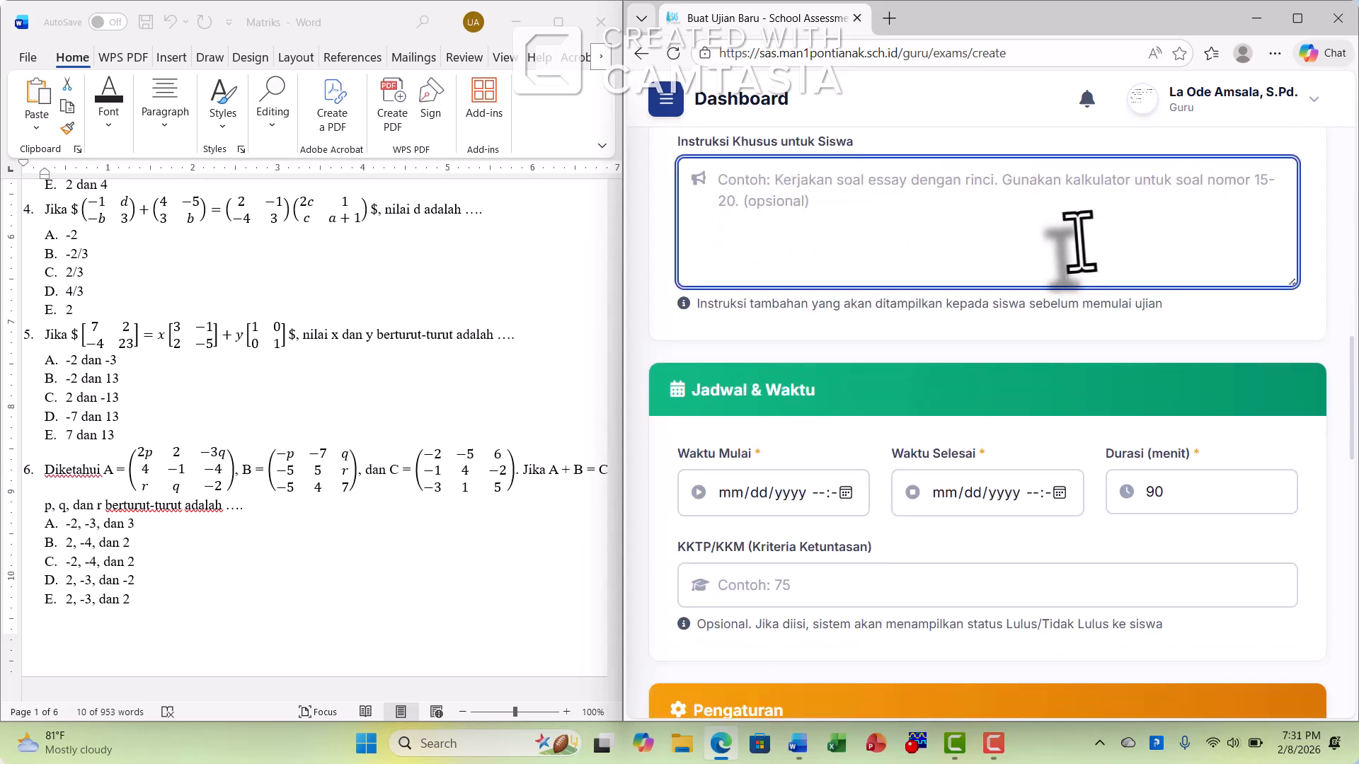
{"action": "scroll", "coordinate": [1016, 269], "scroll_direction": "down", "scroll_amount": 3}
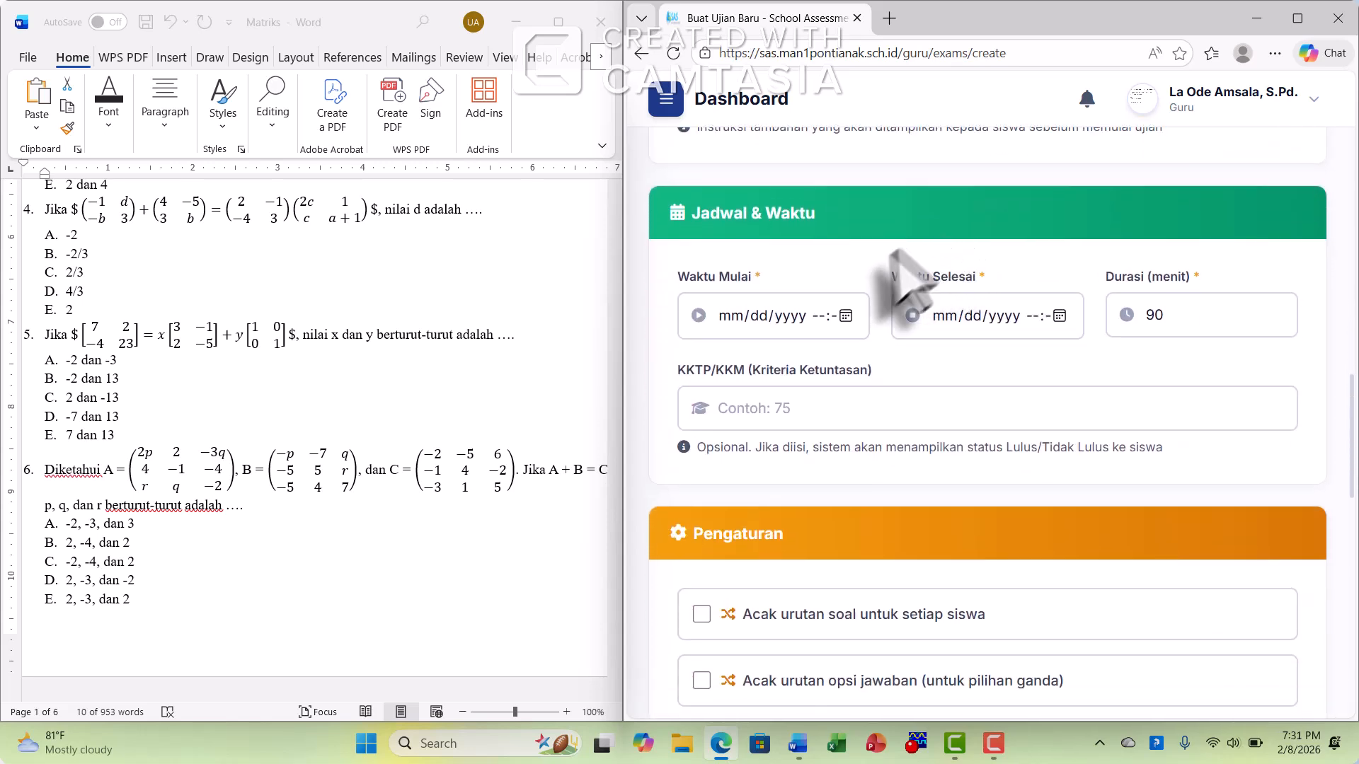
{"action": "left_click", "coordinate": [849, 316]}
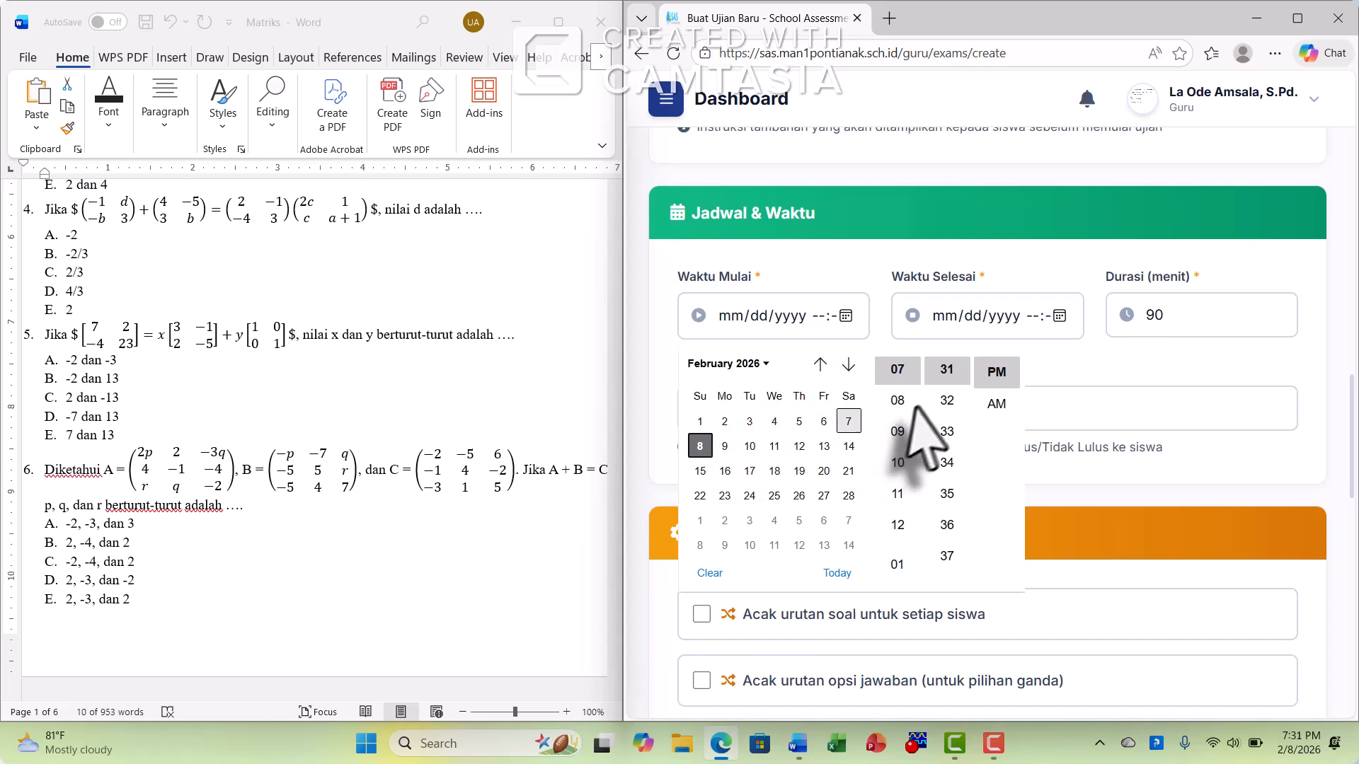
{"action": "left_click", "coordinate": [1122, 383]}
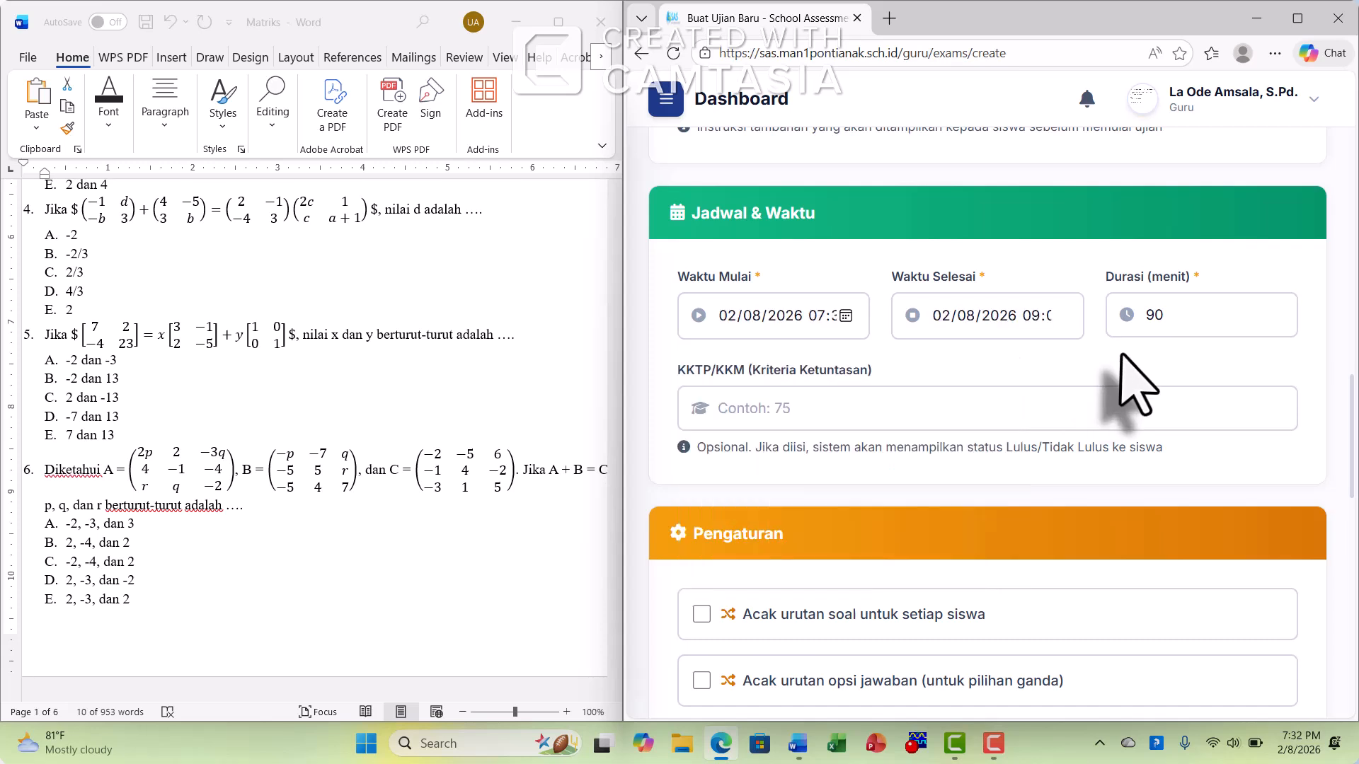
{"action": "left_click", "coordinate": [1008, 331]}
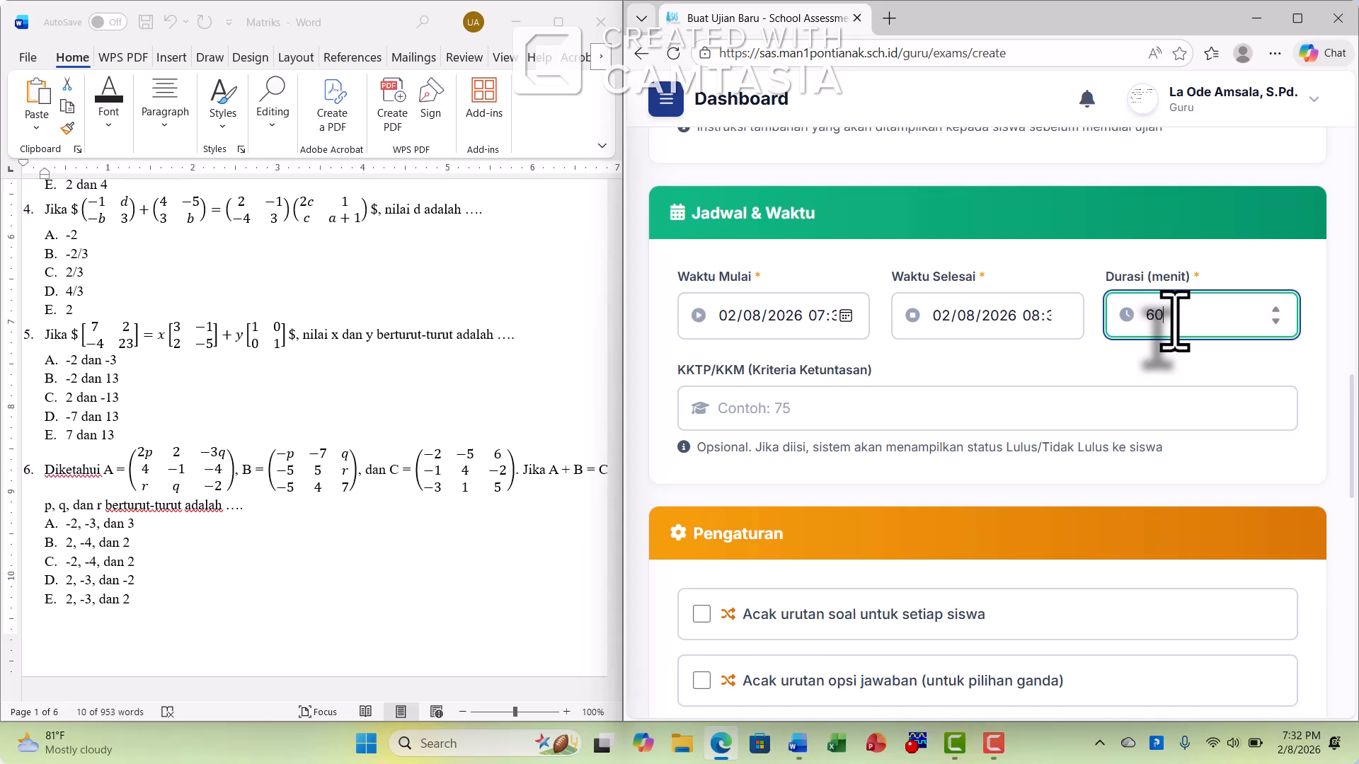
Leave the KKTP/KKM criterion blank and enable "Acak urutan soal untuk setiap siswa" in the exam settings
{"action": "left_click", "coordinate": [1104, 407]}
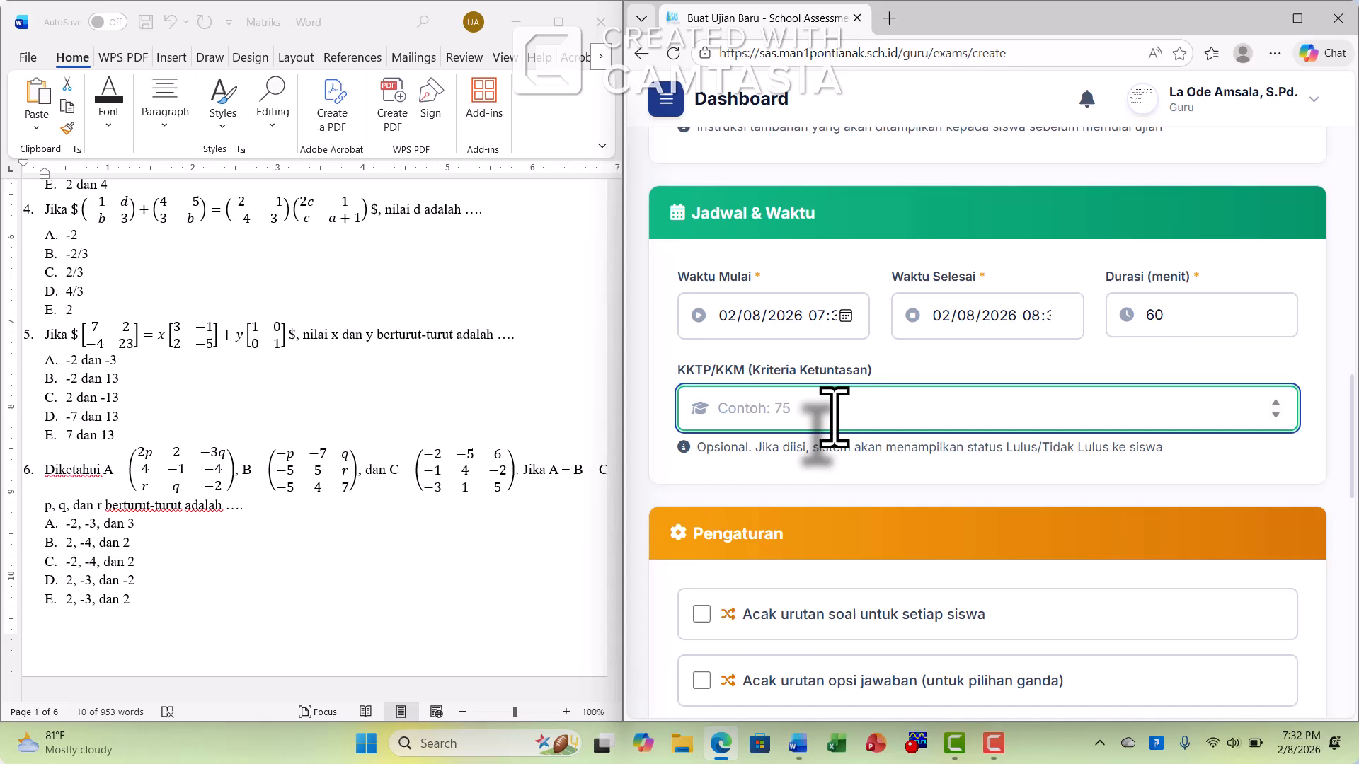
{"action": "scroll", "coordinate": [834, 414], "scroll_direction": "down", "scroll_amount": 5}
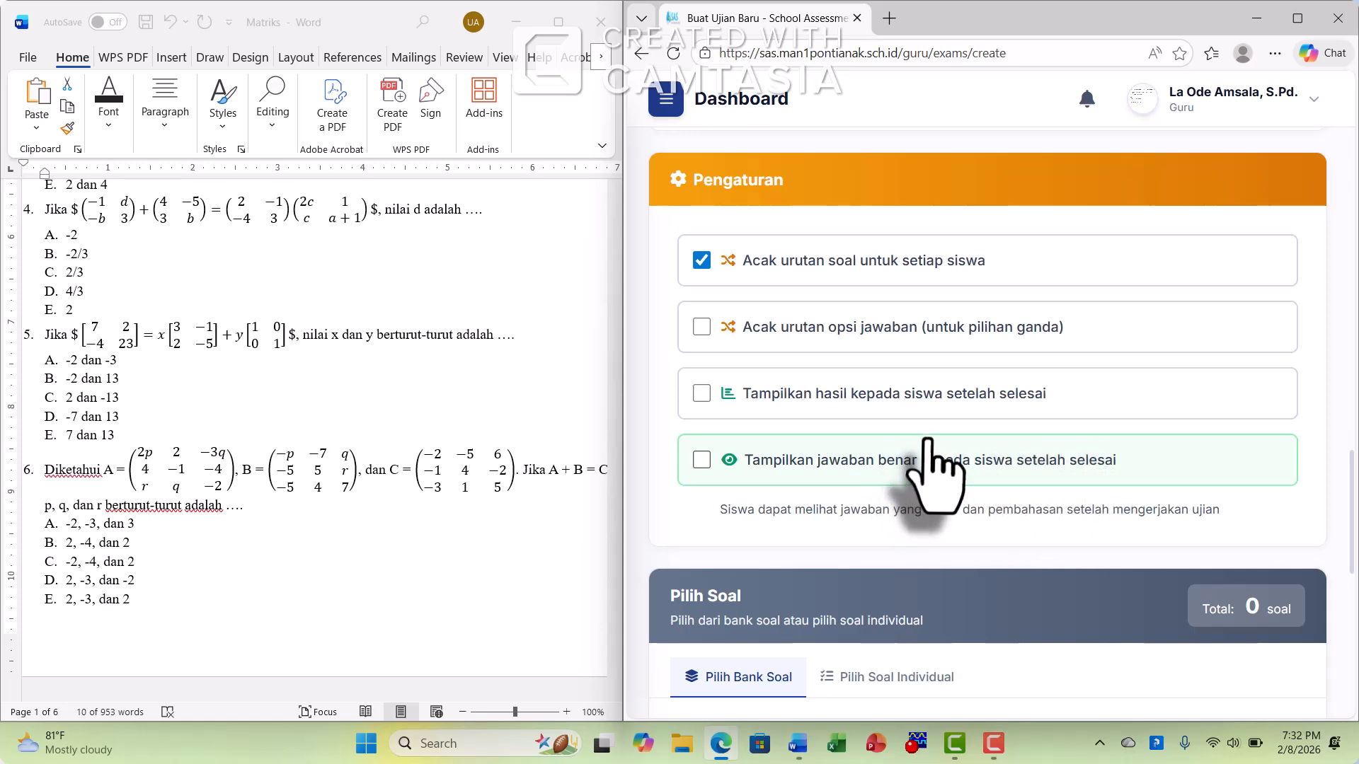
{"action": "scroll", "coordinate": [948, 453], "scroll_direction": "down", "scroll_amount": 3}
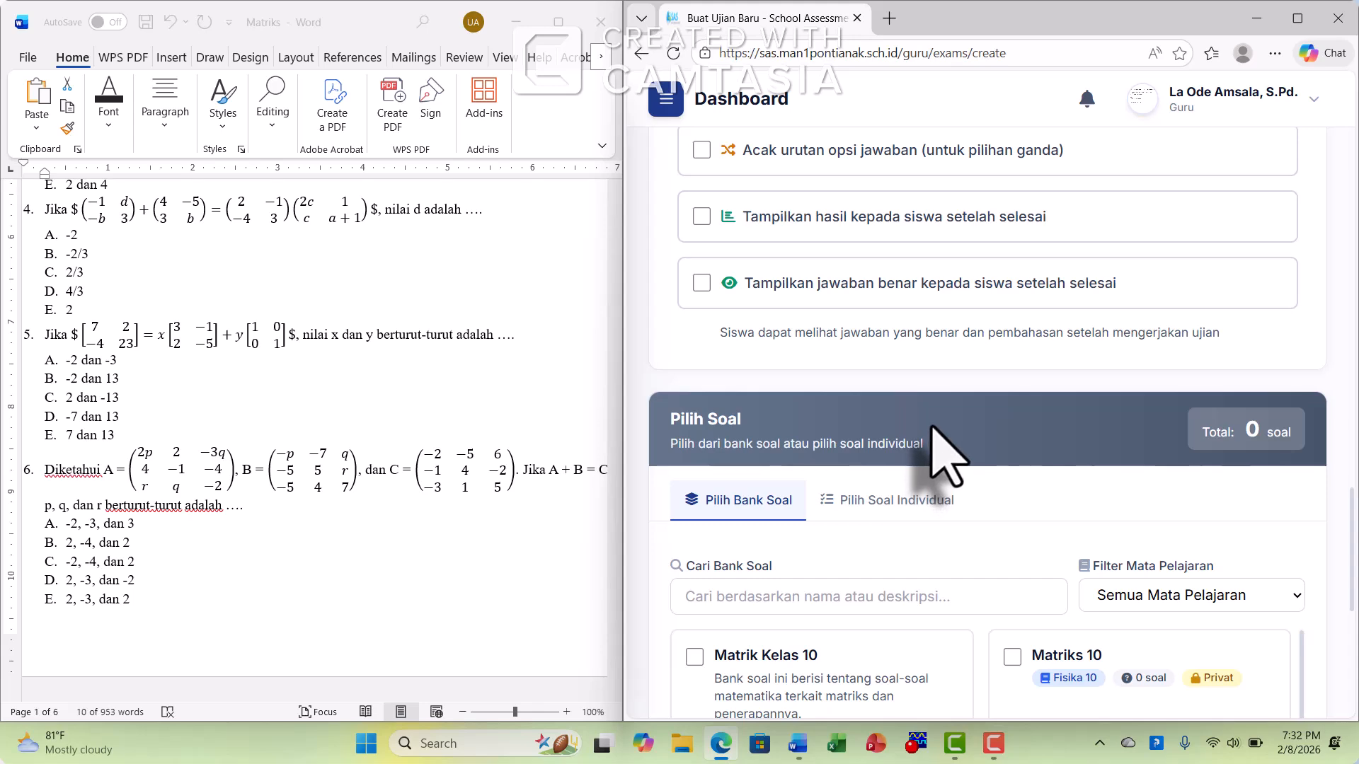
{"action": "scroll", "coordinate": [768, 297], "scroll_direction": "up", "scroll_amount": 3}
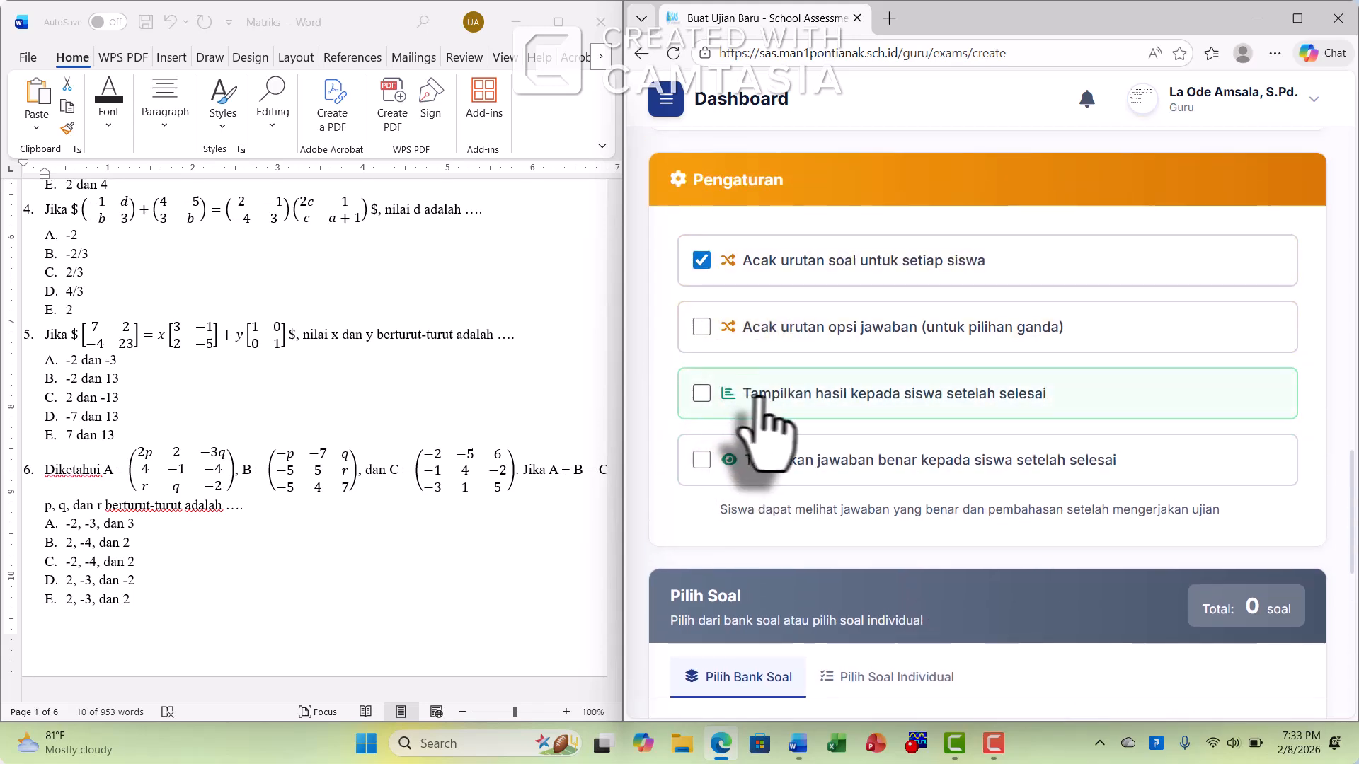
Add the "Matrik Kelas 10" question bank to the exam
{"action": "scroll", "coordinate": [814, 432], "scroll_direction": "down", "scroll_amount": 2}
{"action": "scroll", "coordinate": [855, 414], "scroll_direction": "down", "scroll_amount": 5}
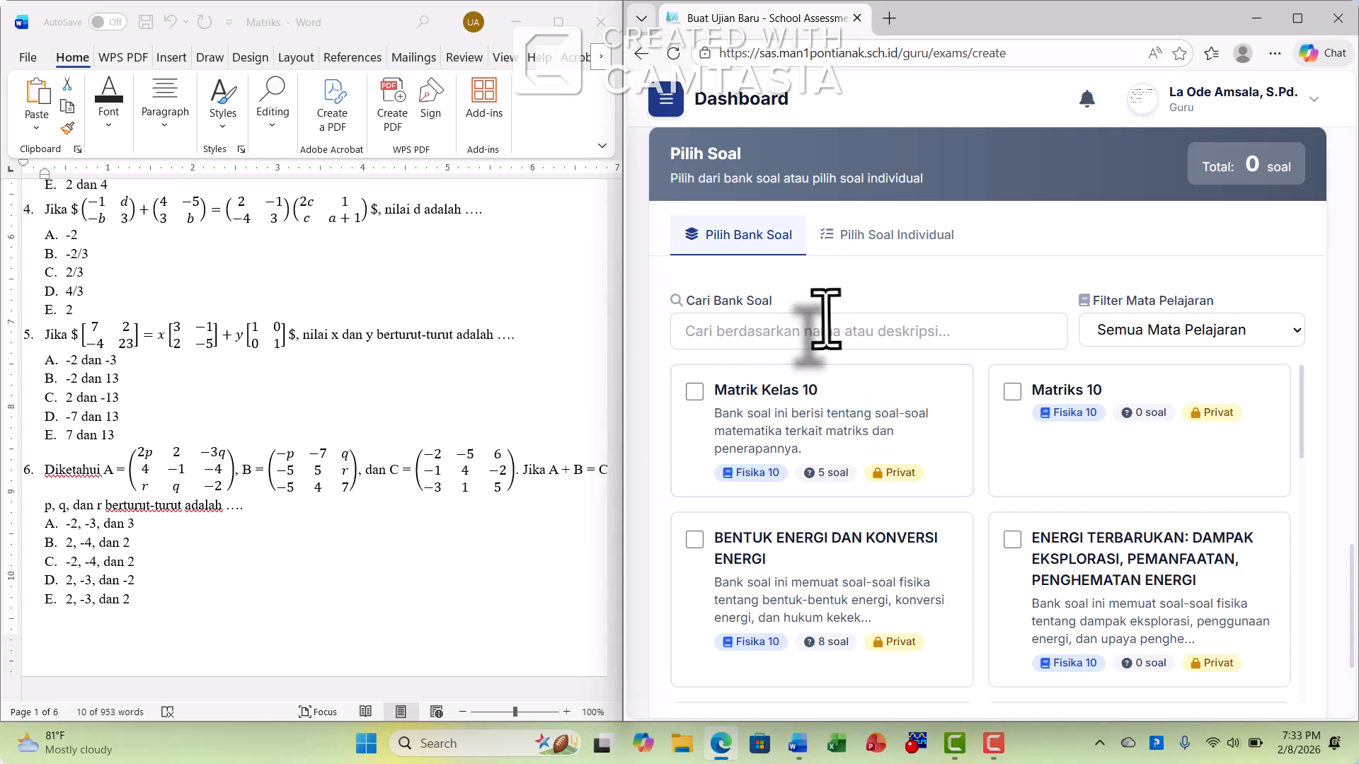
{"action": "left_click", "coordinate": [695, 394]}
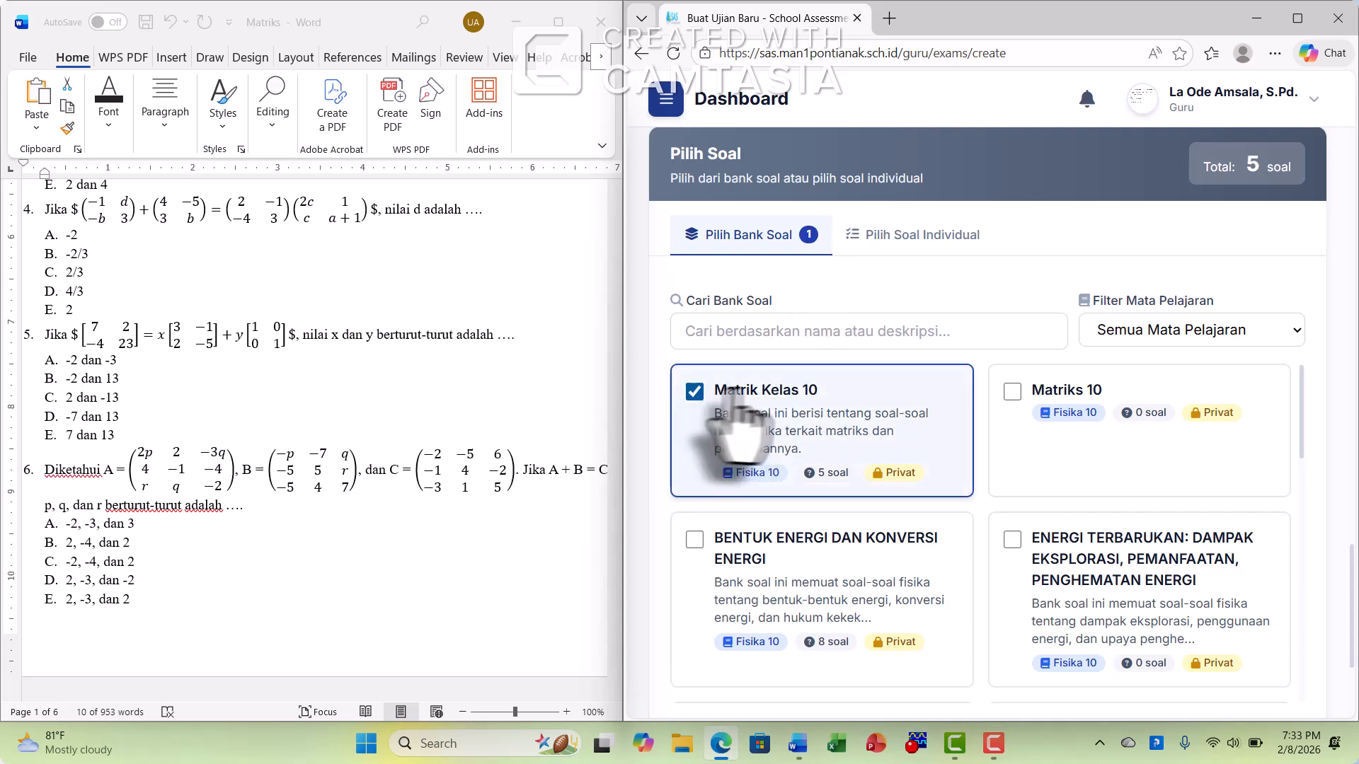
Check the individual question list, return to the question bank selection and save the exam
{"action": "left_click", "coordinate": [895, 235]}
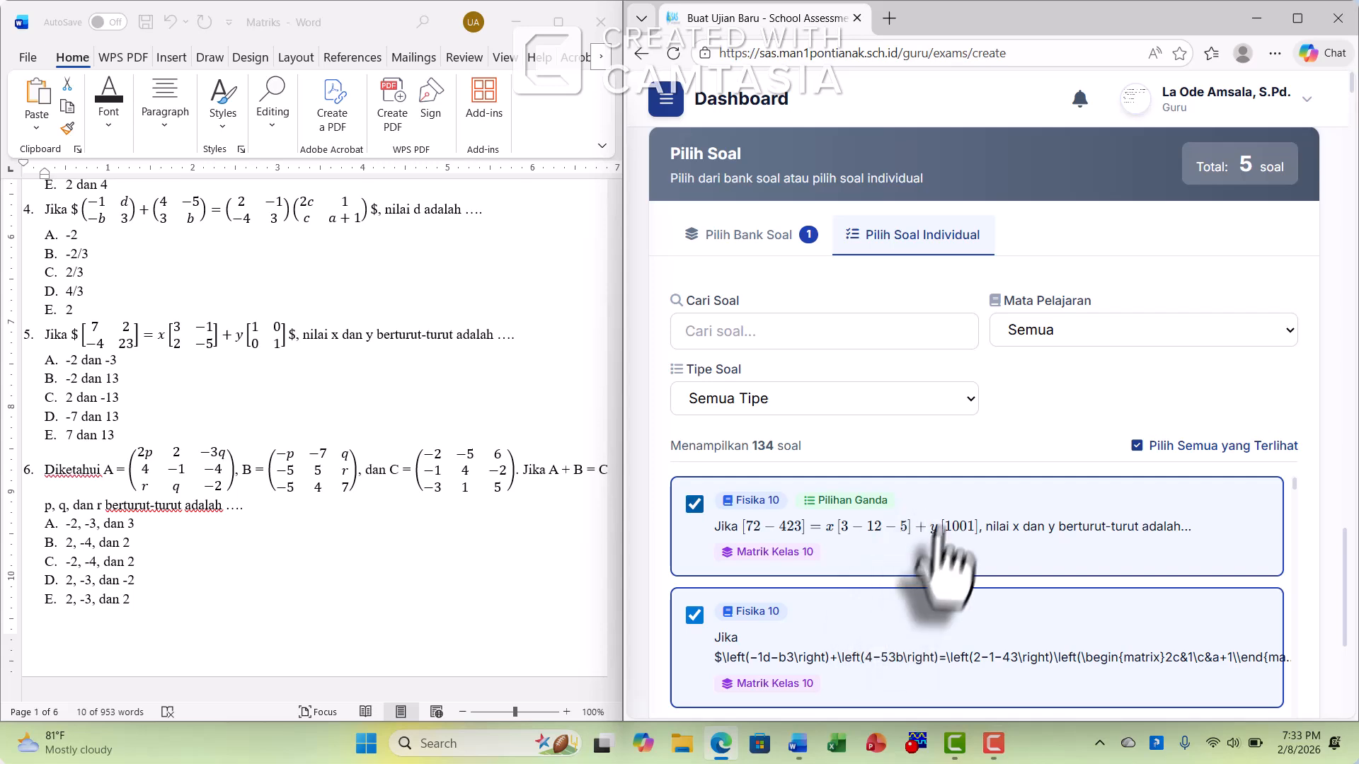
{"action": "scroll", "coordinate": [977, 531], "scroll_direction": "down", "scroll_amount": 5}
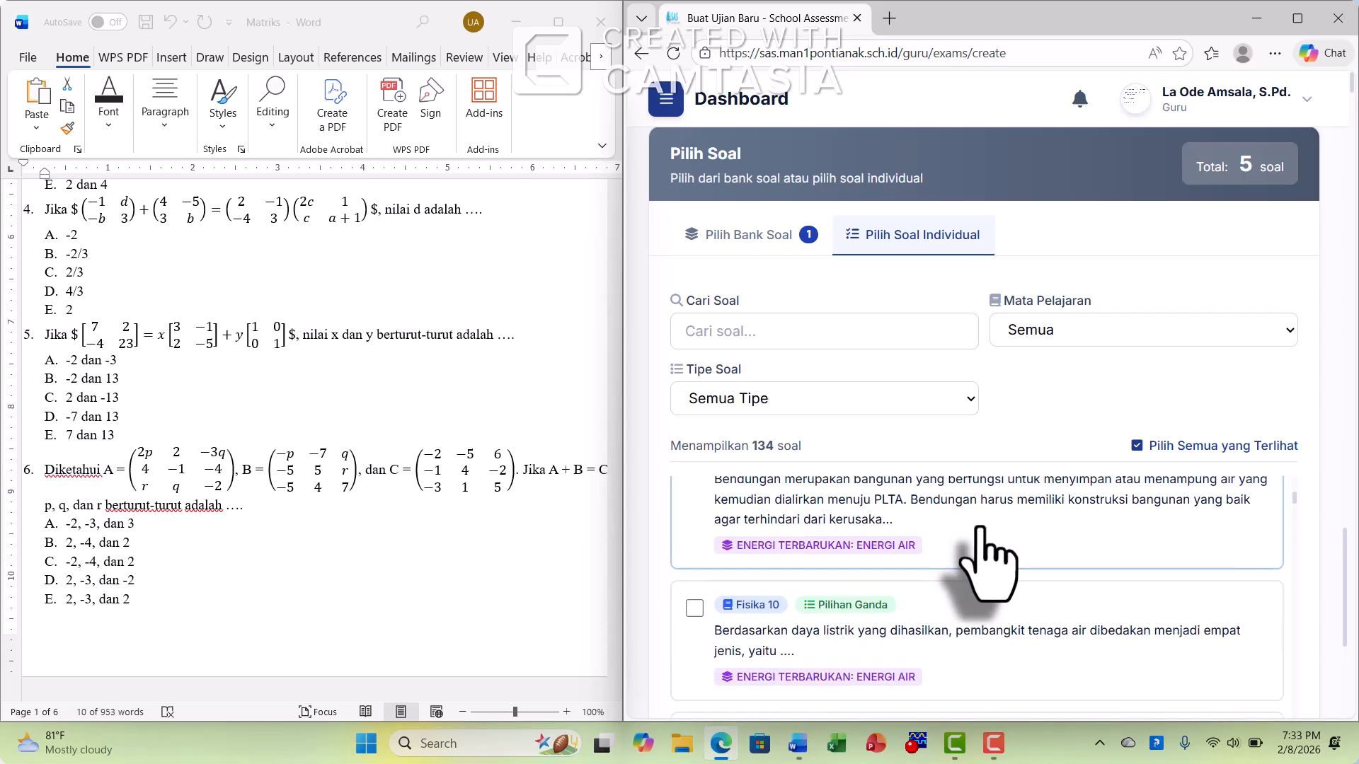
{"action": "scroll", "coordinate": [981, 538], "scroll_direction": "up", "scroll_amount": 5}
{"action": "left_click", "coordinate": [775, 237]}
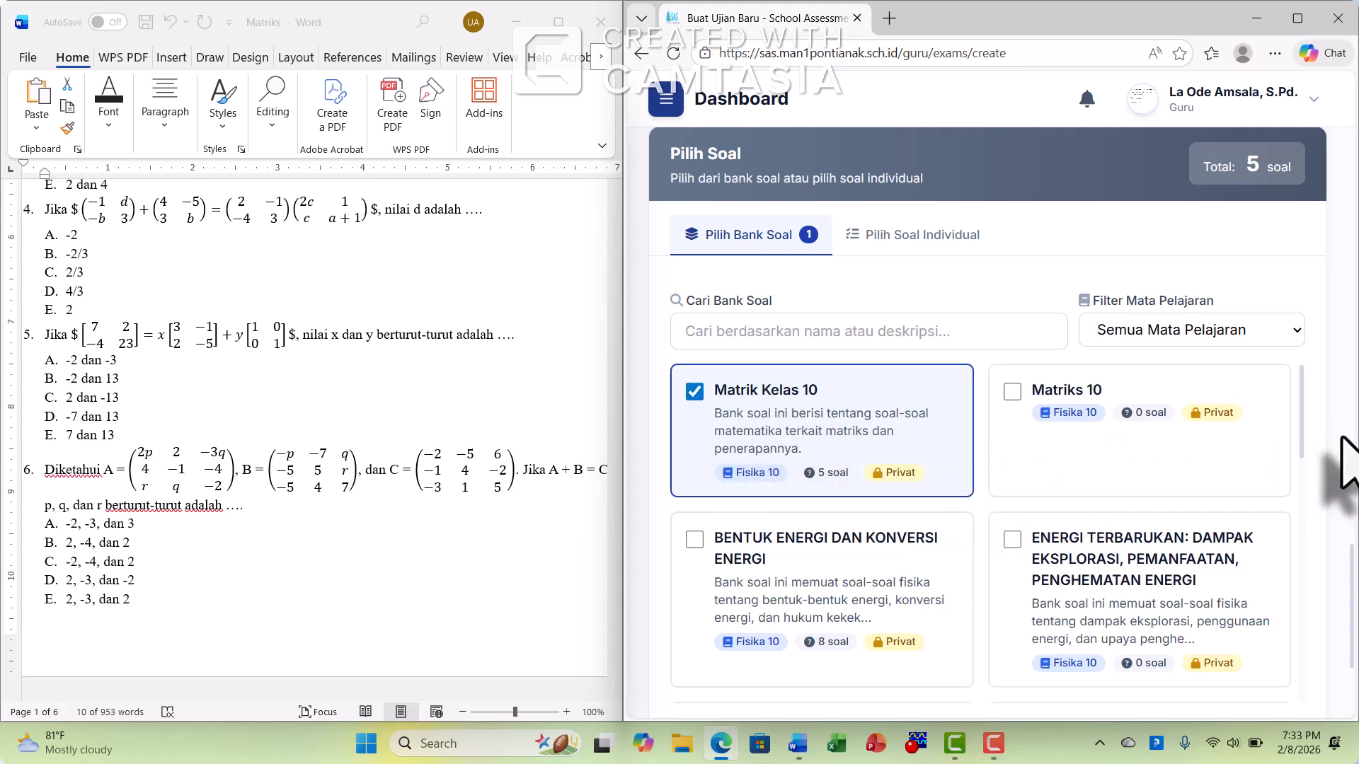
{"action": "scroll", "coordinate": [1345, 453], "scroll_direction": "down", "scroll_amount": 3}
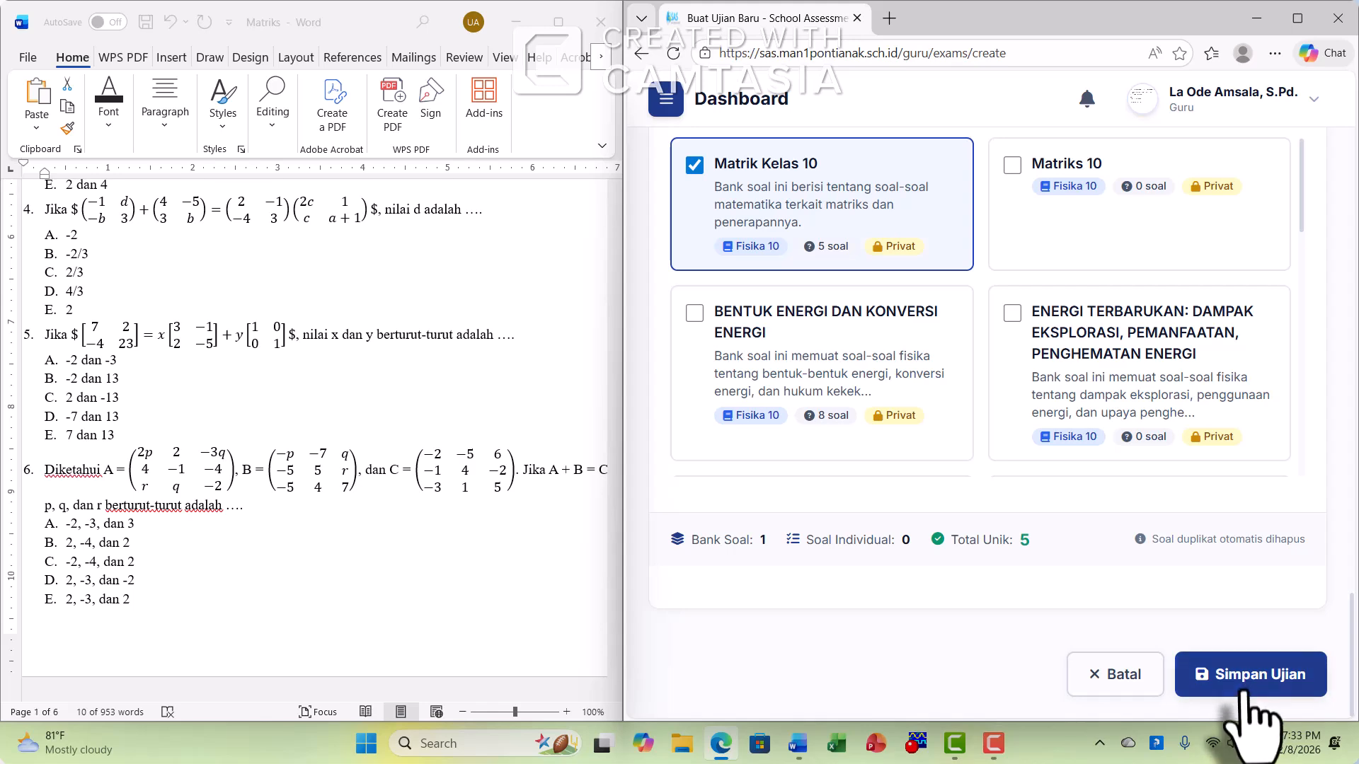
{"action": "left_click", "coordinate": [1244, 679]}
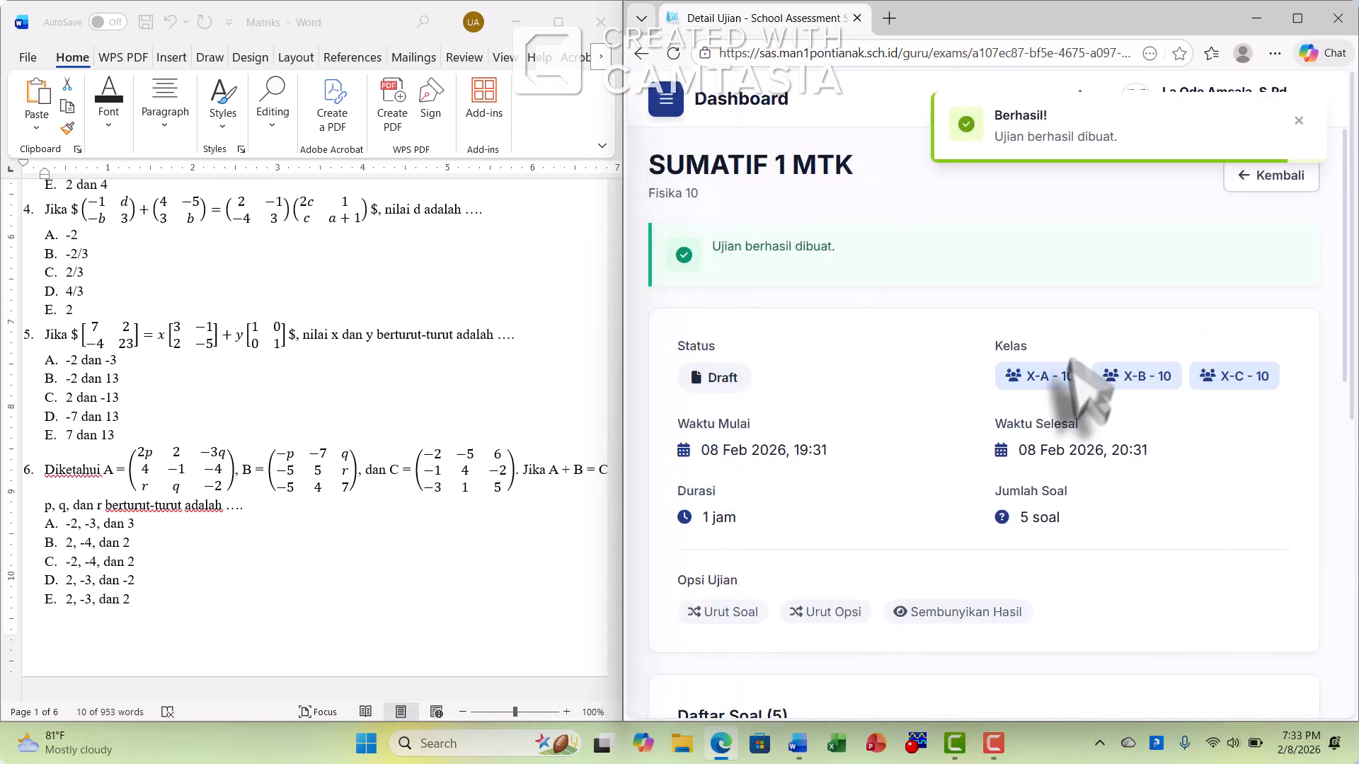
Open the answer key of SUMATIF 1 MTK and review the keyed answers for all five questions
{"action": "scroll", "coordinate": [1077, 439], "scroll_direction": "down", "scroll_amount": 8}
{"action": "scroll", "coordinate": [1065, 424], "scroll_direction": "down", "scroll_amount": 5}
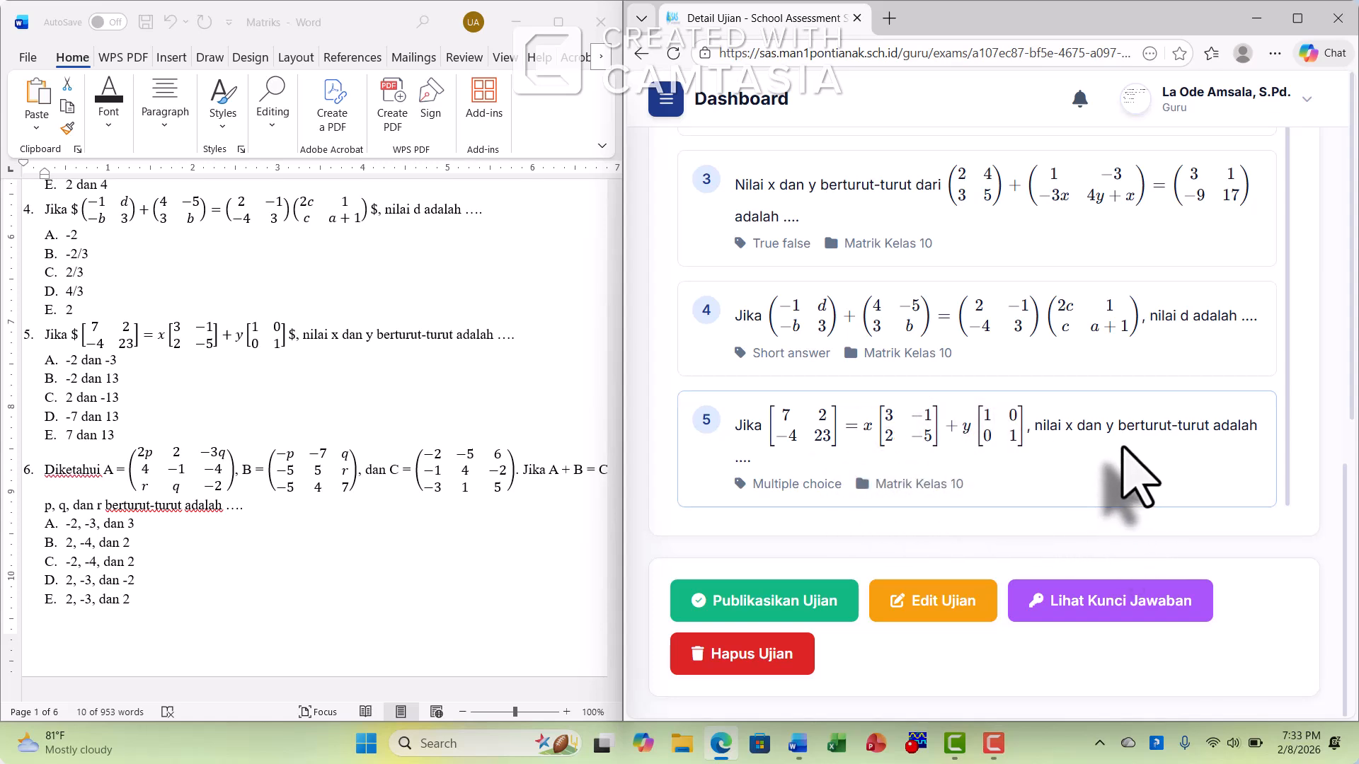
{"action": "left_click", "coordinate": [1125, 606]}
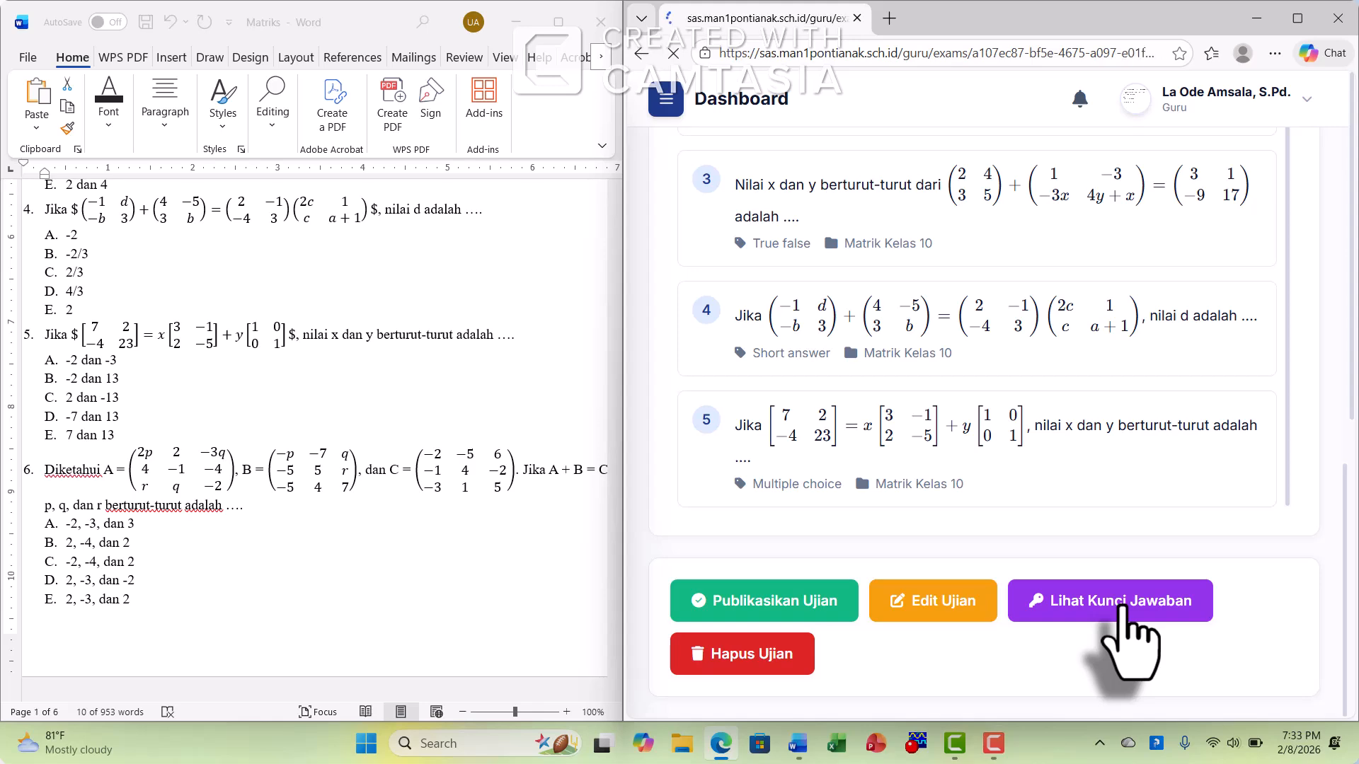
{"action": "scroll", "coordinate": [990, 438], "scroll_direction": "down", "scroll_amount": 3}
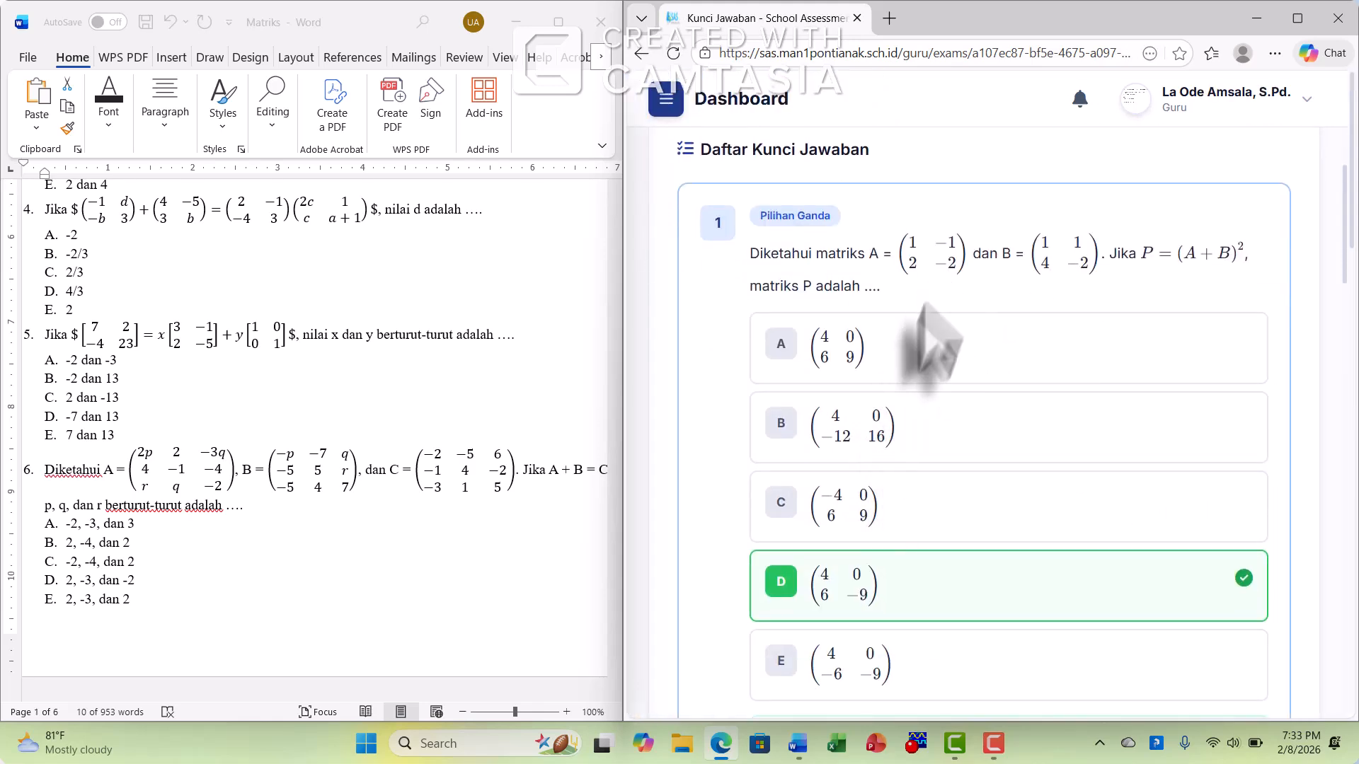
{"action": "scroll", "coordinate": [958, 485], "scroll_direction": "down", "scroll_amount": 4}
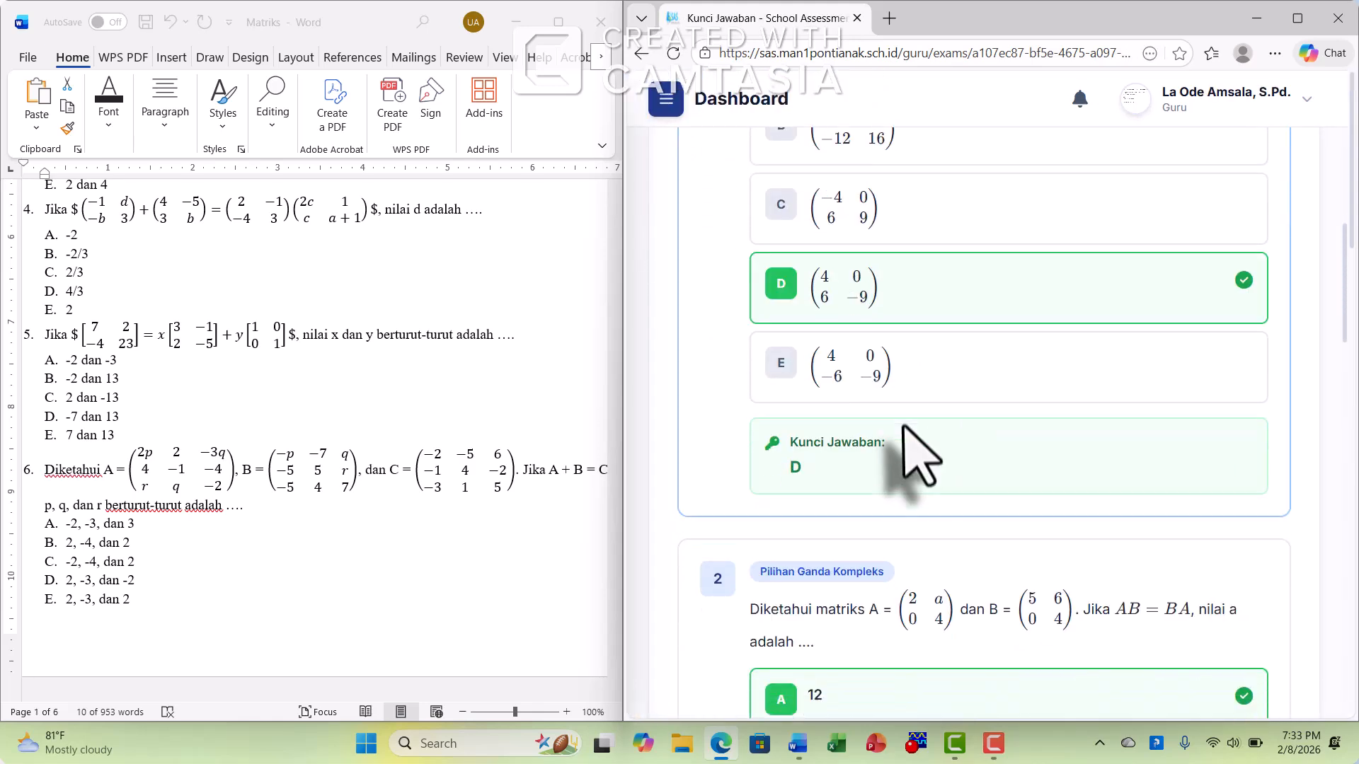
{"action": "scroll", "coordinate": [906, 428], "scroll_direction": "down", "scroll_amount": 1}
{"action": "scroll", "coordinate": [916, 350], "scroll_direction": "down", "scroll_amount": 4}
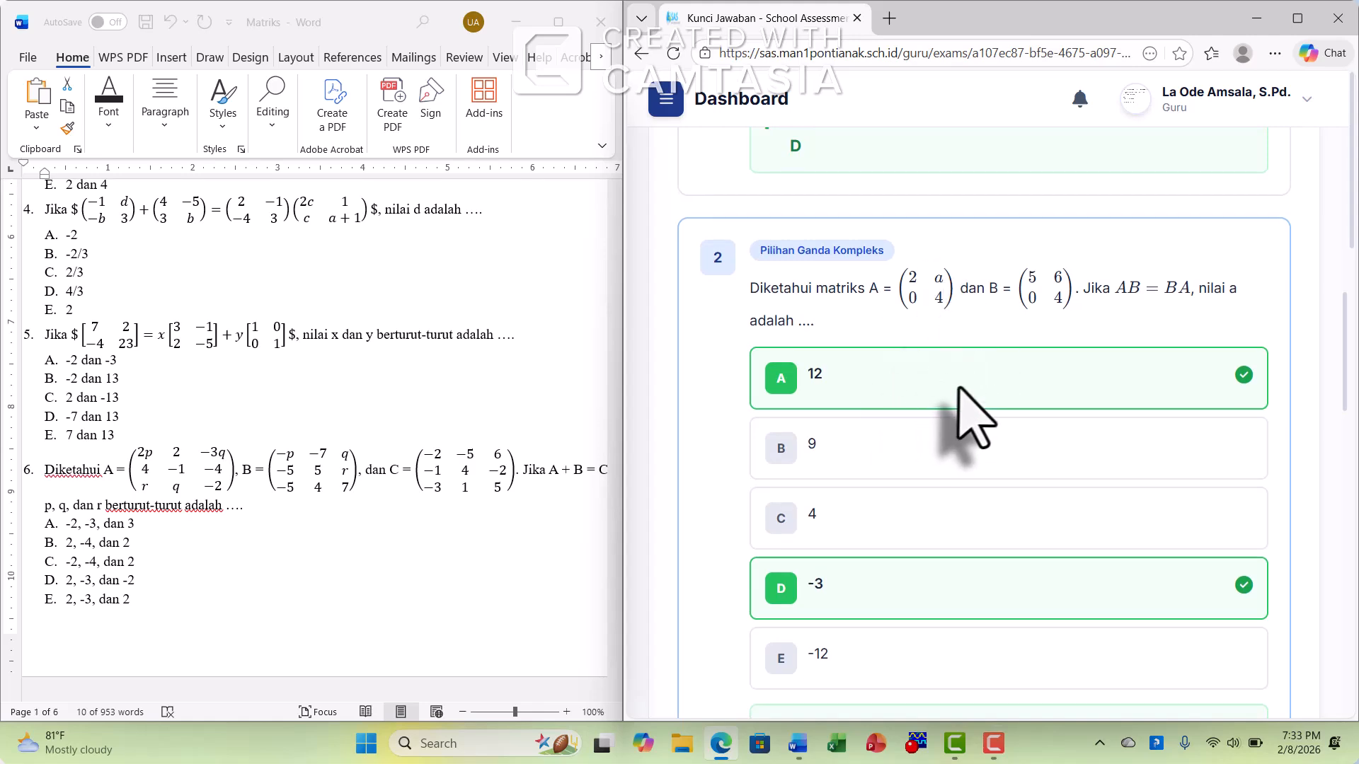
{"action": "scroll", "coordinate": [959, 389], "scroll_direction": "down", "scroll_amount": 10}
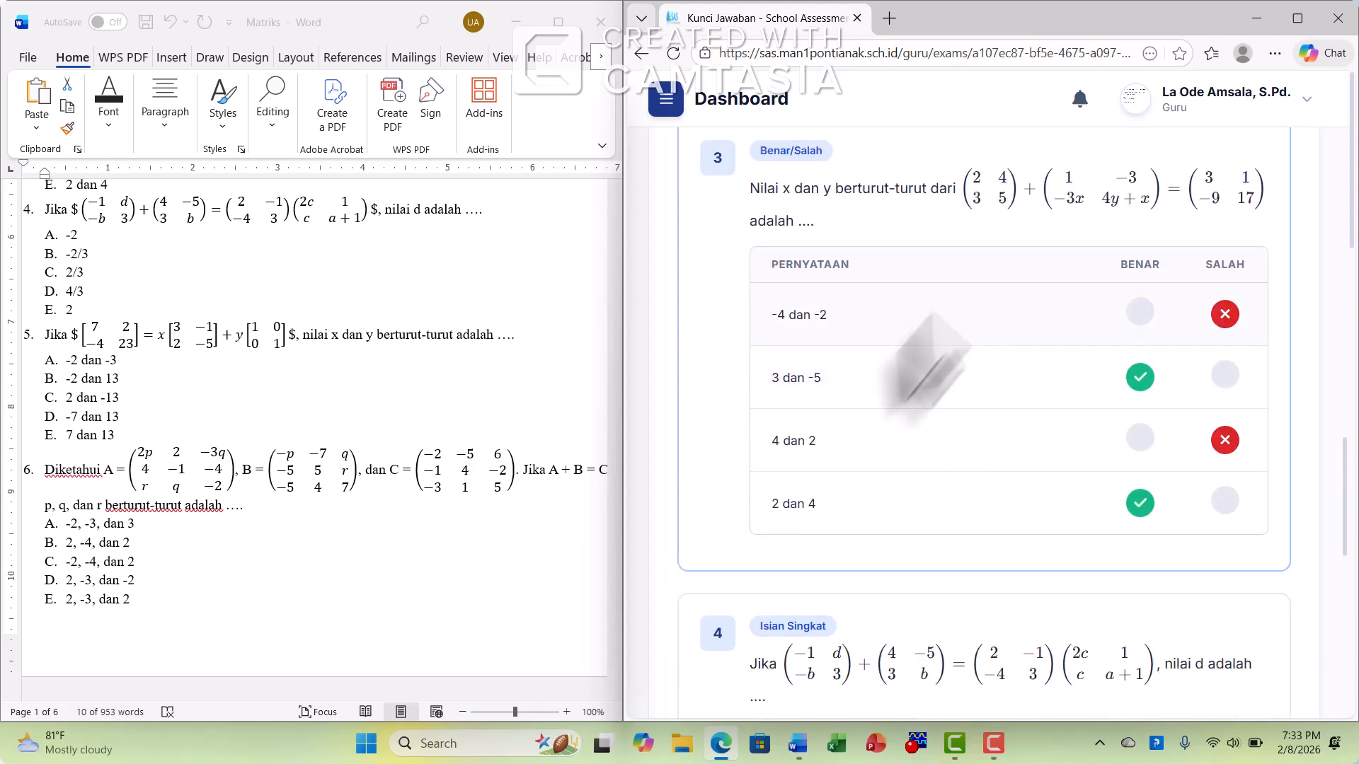
{"action": "scroll", "coordinate": [955, 349], "scroll_direction": "down", "scroll_amount": 5}
{"action": "scroll", "coordinate": [974, 382], "scroll_direction": "down", "scroll_amount": 5}
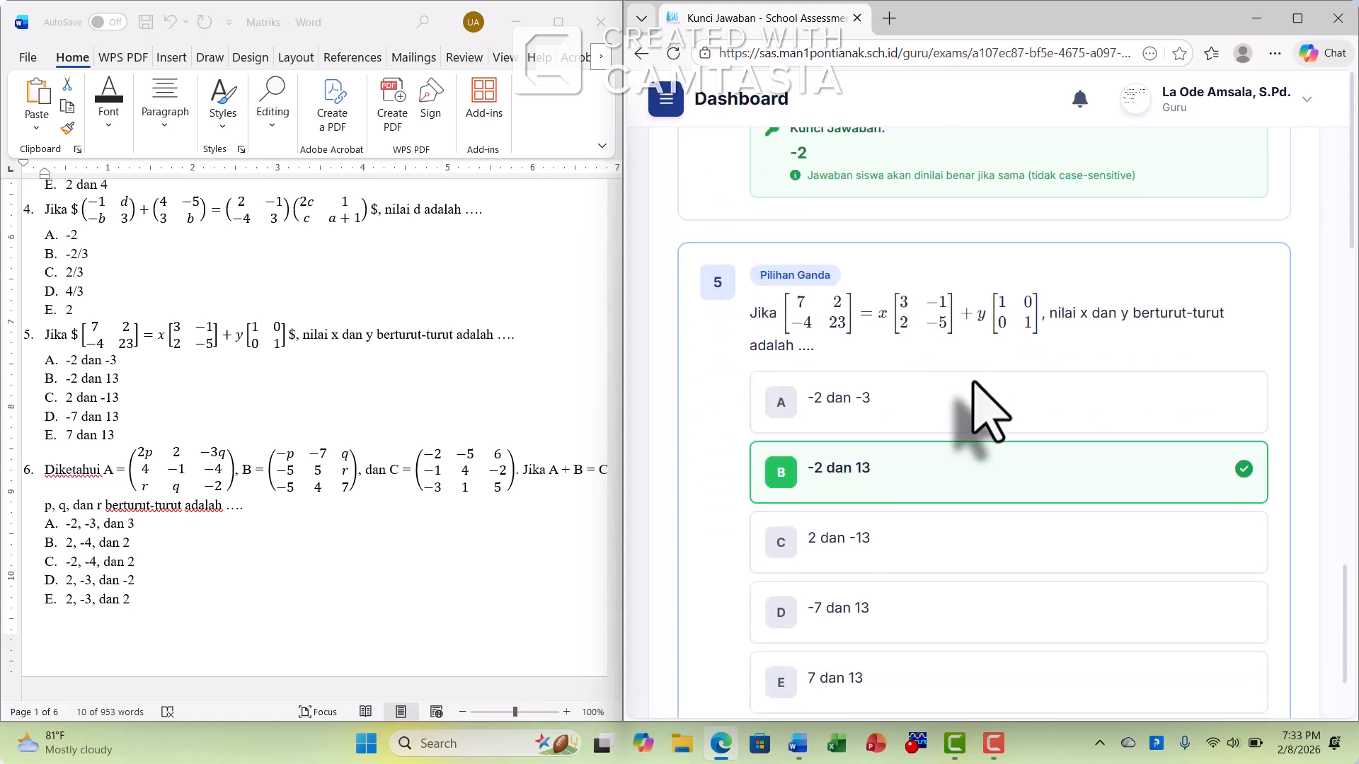
{"action": "scroll", "coordinate": [1012, 421], "scroll_direction": "up", "scroll_amount": 20}
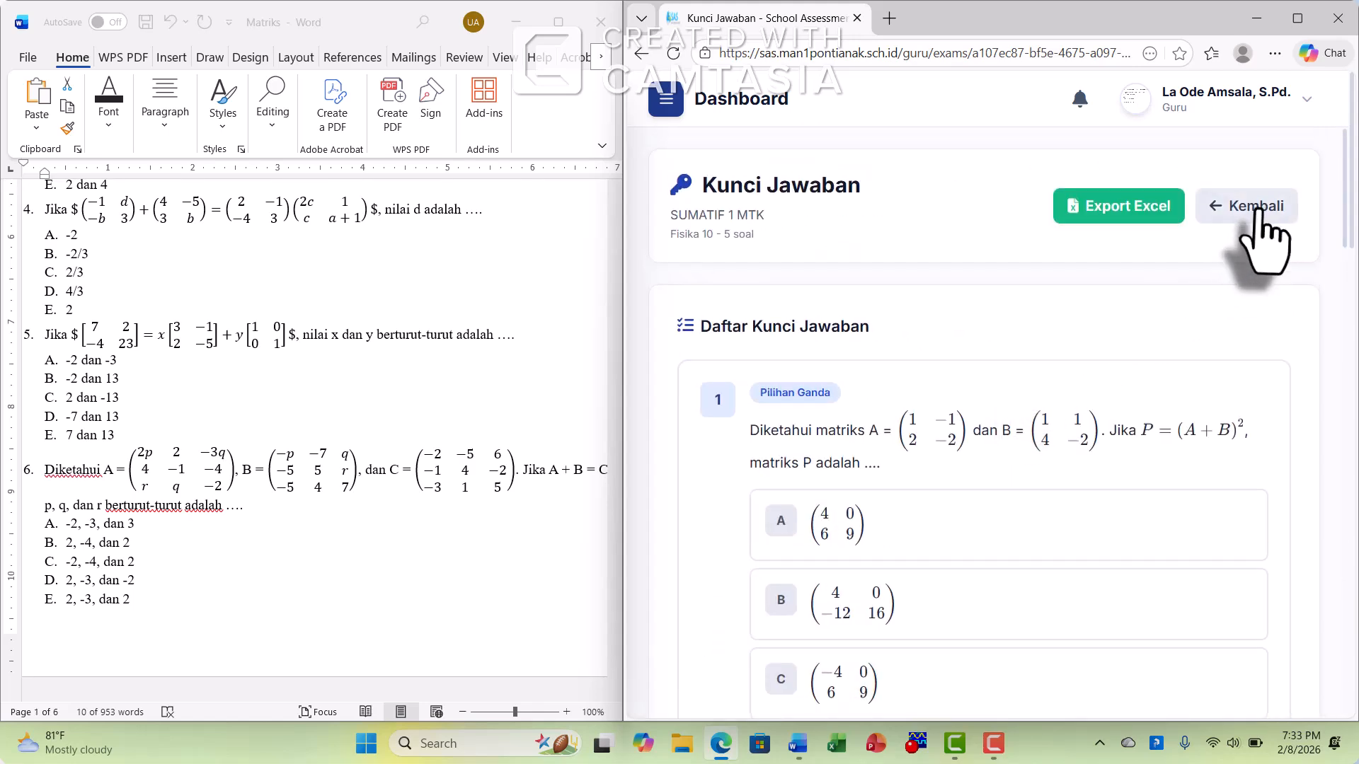
Return from the answer key to the exam details and publish SUMATIF 1 MTK
{"action": "left_click", "coordinate": [1247, 213]}
{"action": "scroll", "coordinate": [1033, 467], "scroll_direction": "down", "scroll_amount": 4}
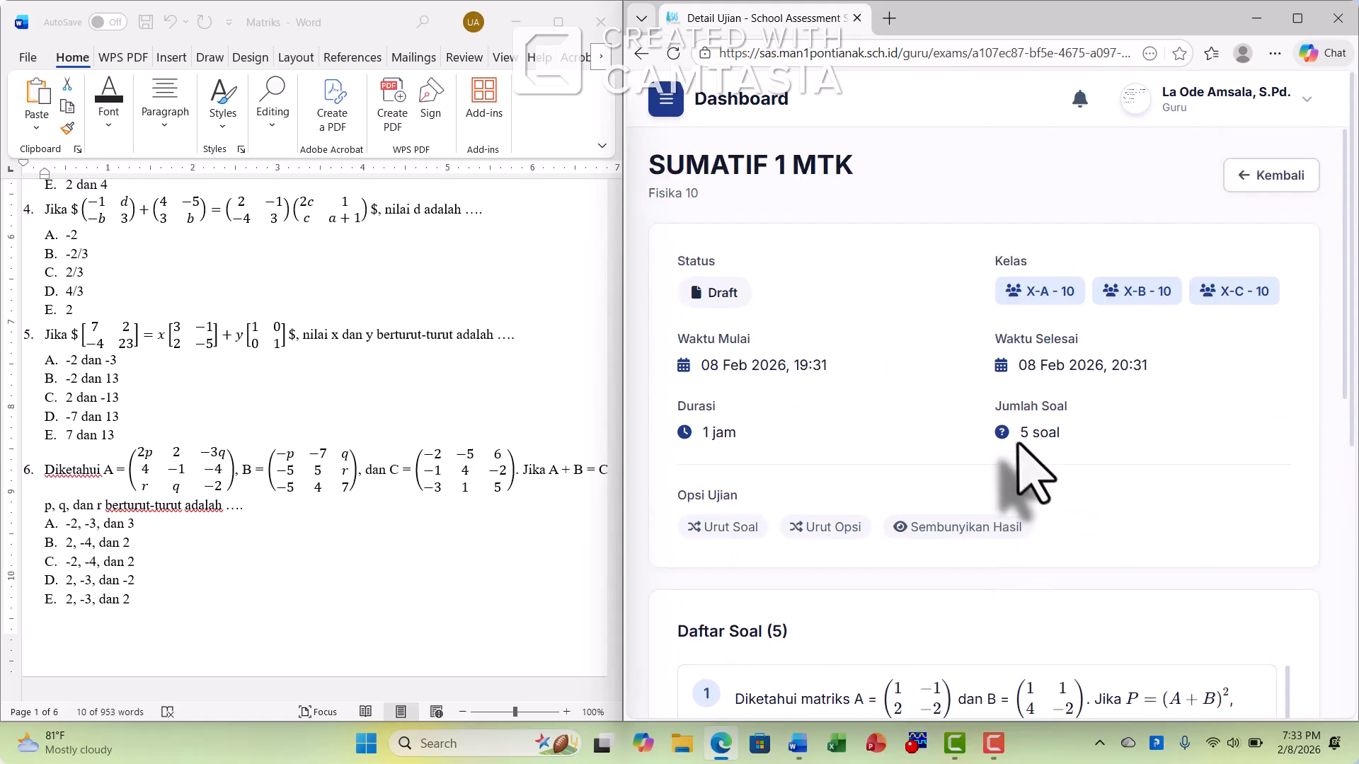
{"action": "scroll", "coordinate": [1031, 469], "scroll_direction": "down", "scroll_amount": 10}
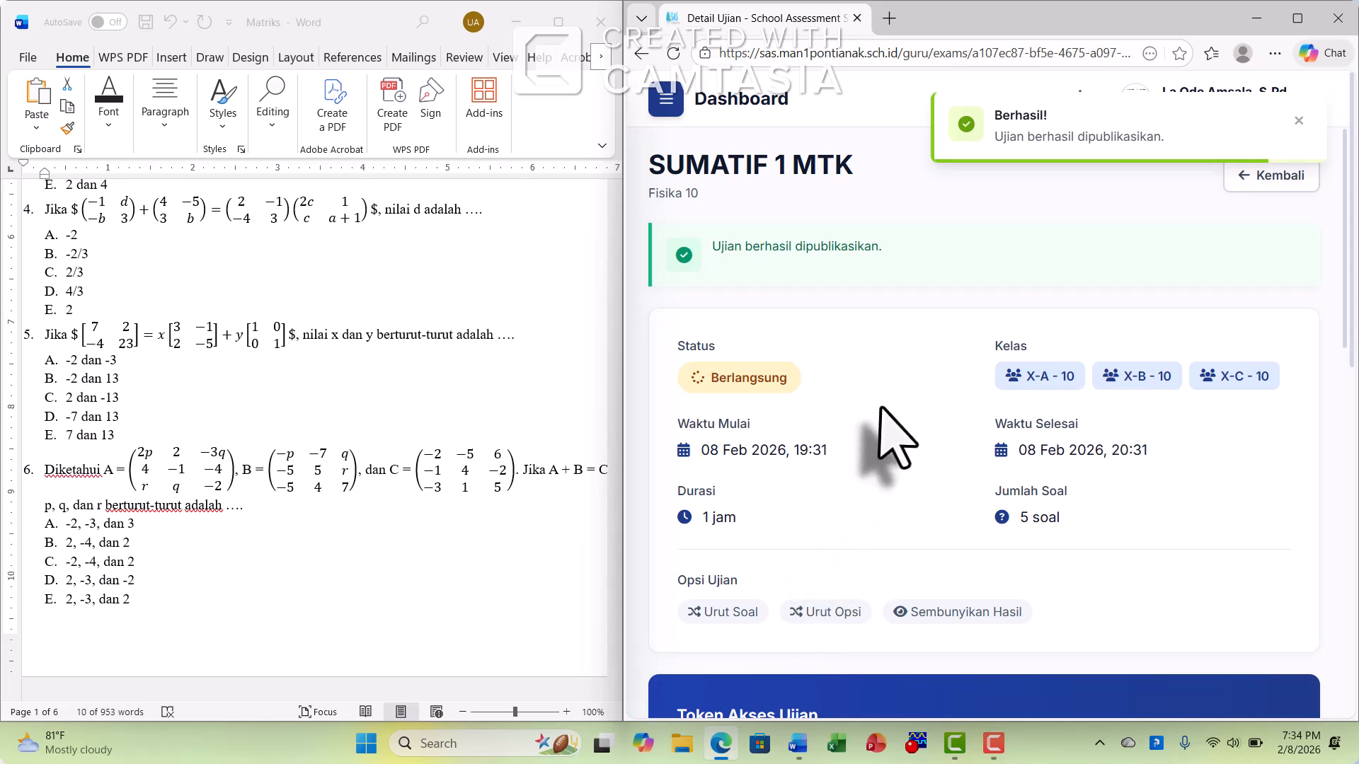
Copy the exam's access token from the Token Akses Ujian section of its detail page
{"action": "scroll", "coordinate": [878, 460], "scroll_direction": "down", "scroll_amount": 3}
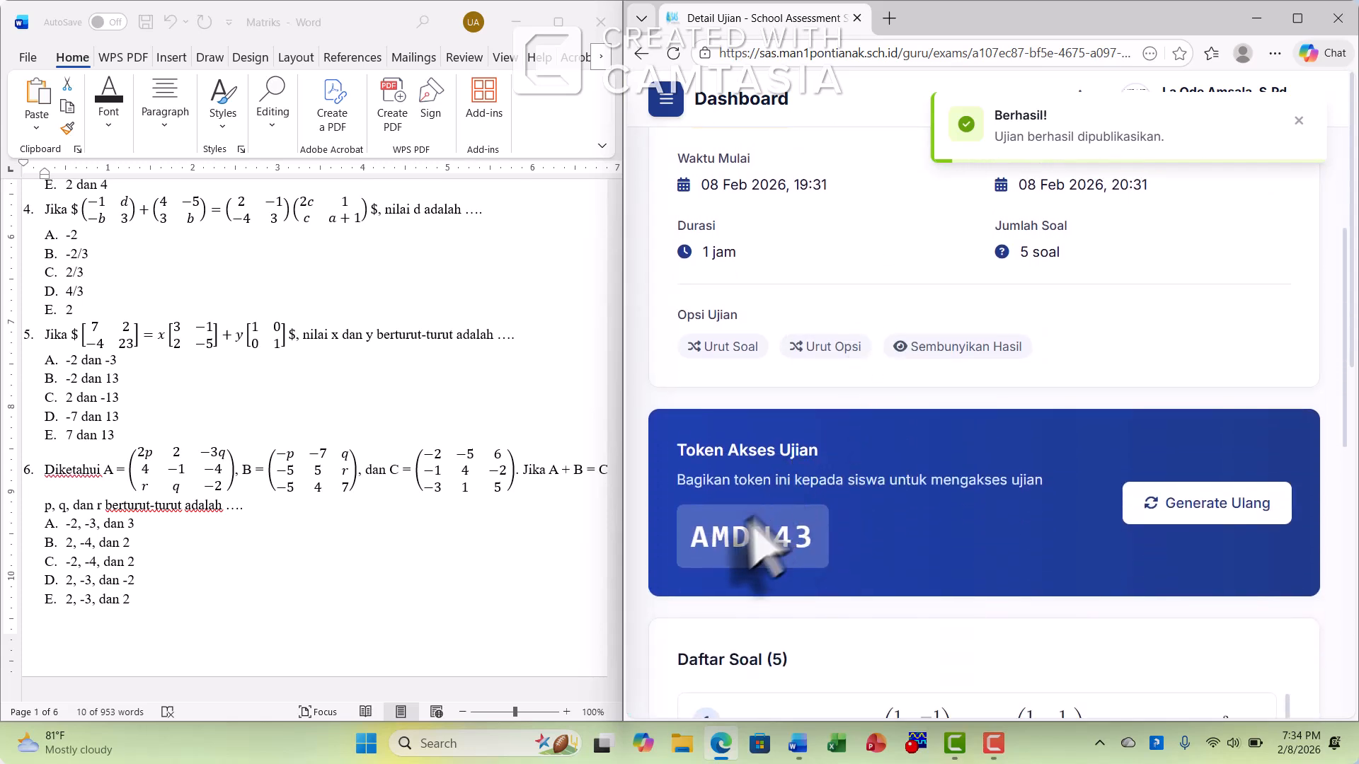
{"action": "left_click_drag", "start_coordinate": [694, 536], "coordinate": [814, 539]}
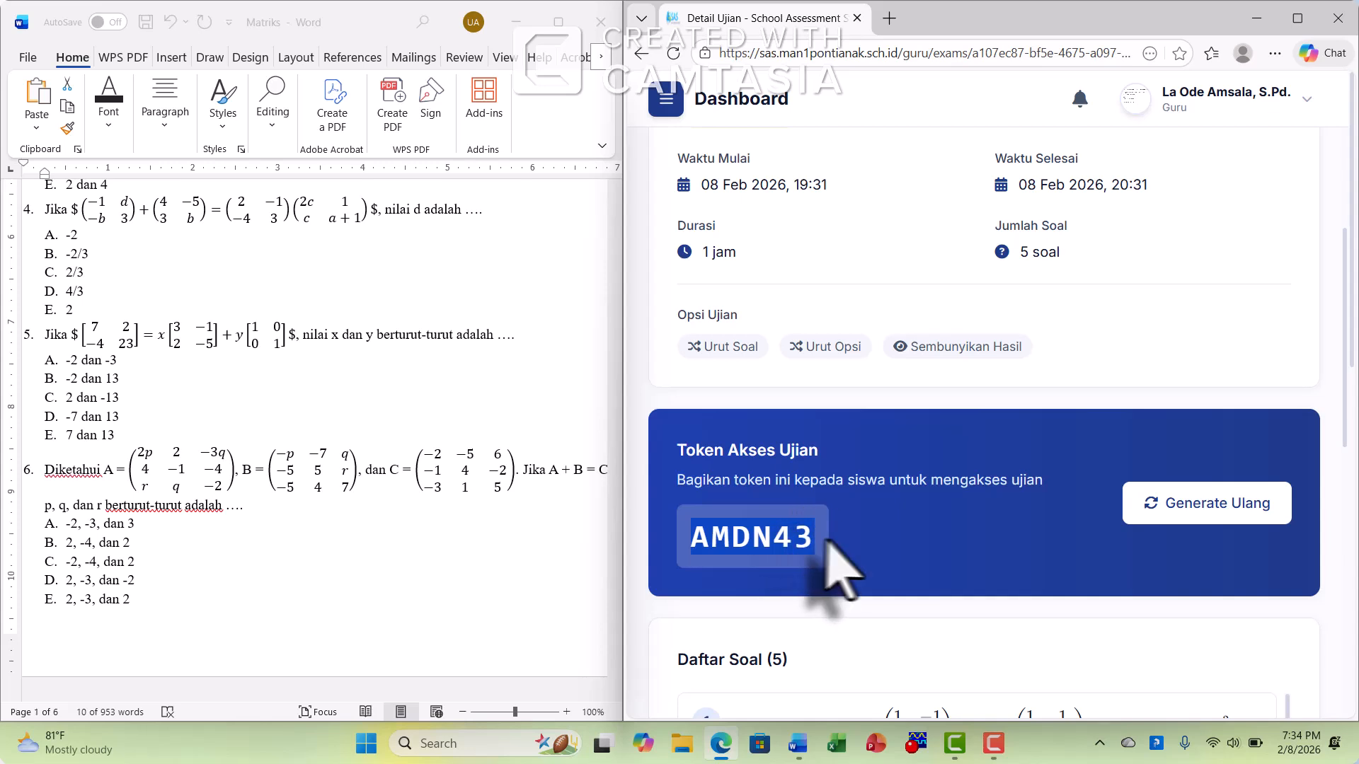
{"action": "right_click", "coordinate": [791, 539]}
{"action": "left_click", "coordinate": [837, 248]}
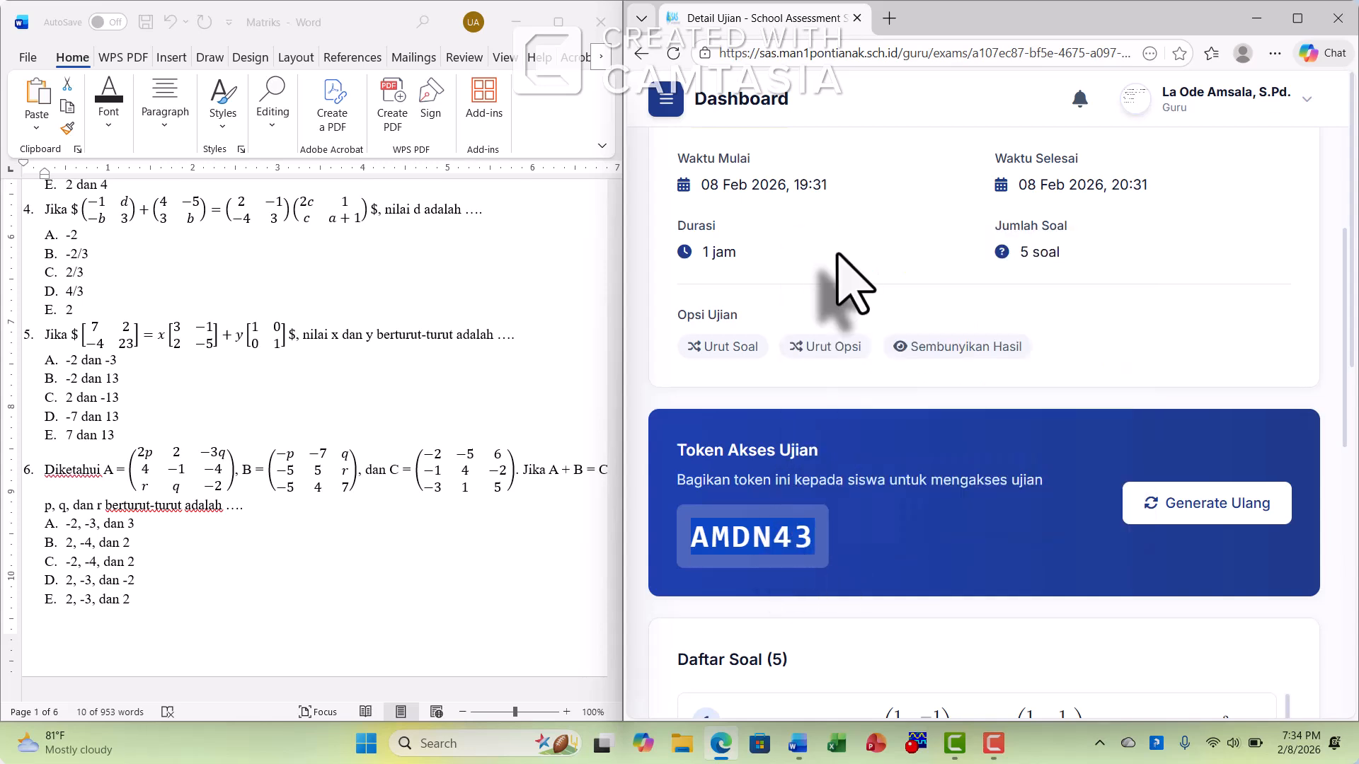
Open the Ujian Saya list and copy the access token in the SUMATIF 1 MTK row
{"action": "left_click", "coordinate": [666, 99]}
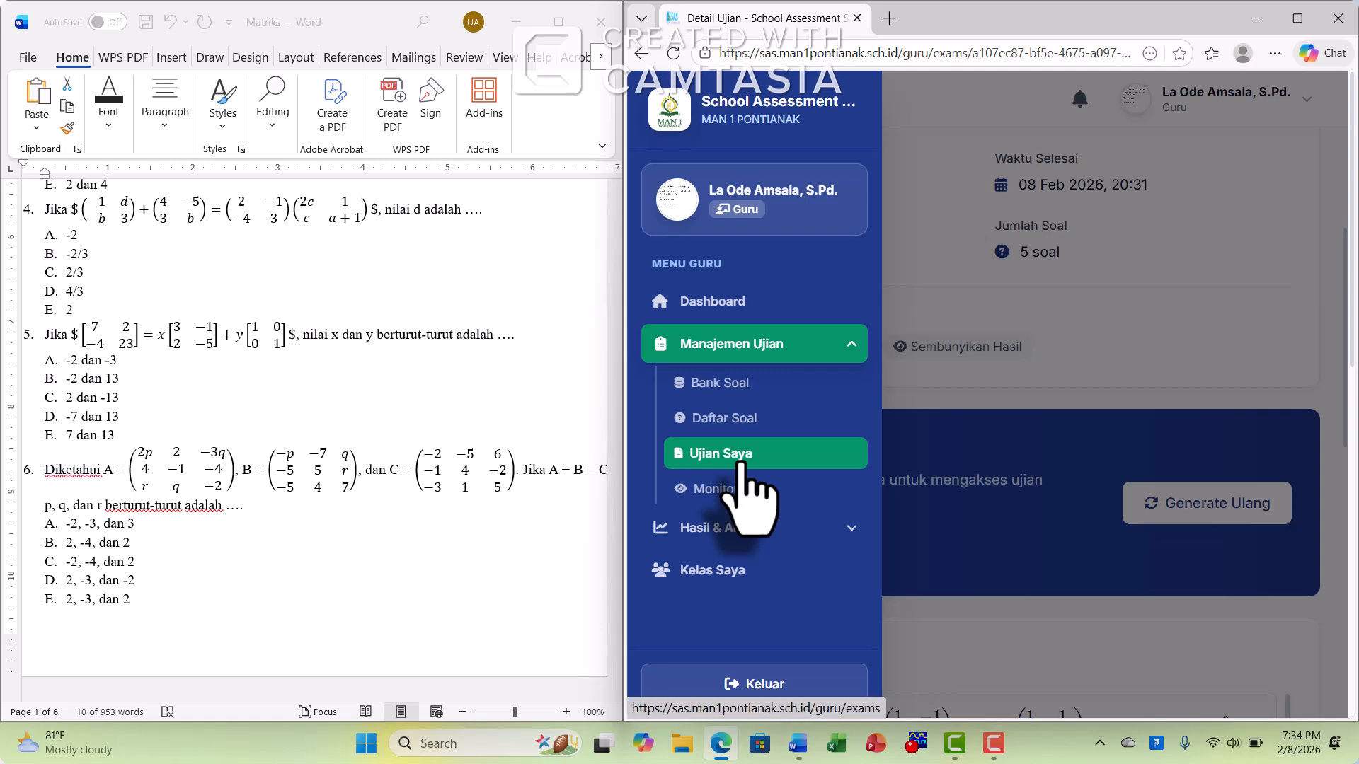
{"action": "left_click", "coordinate": [739, 465]}
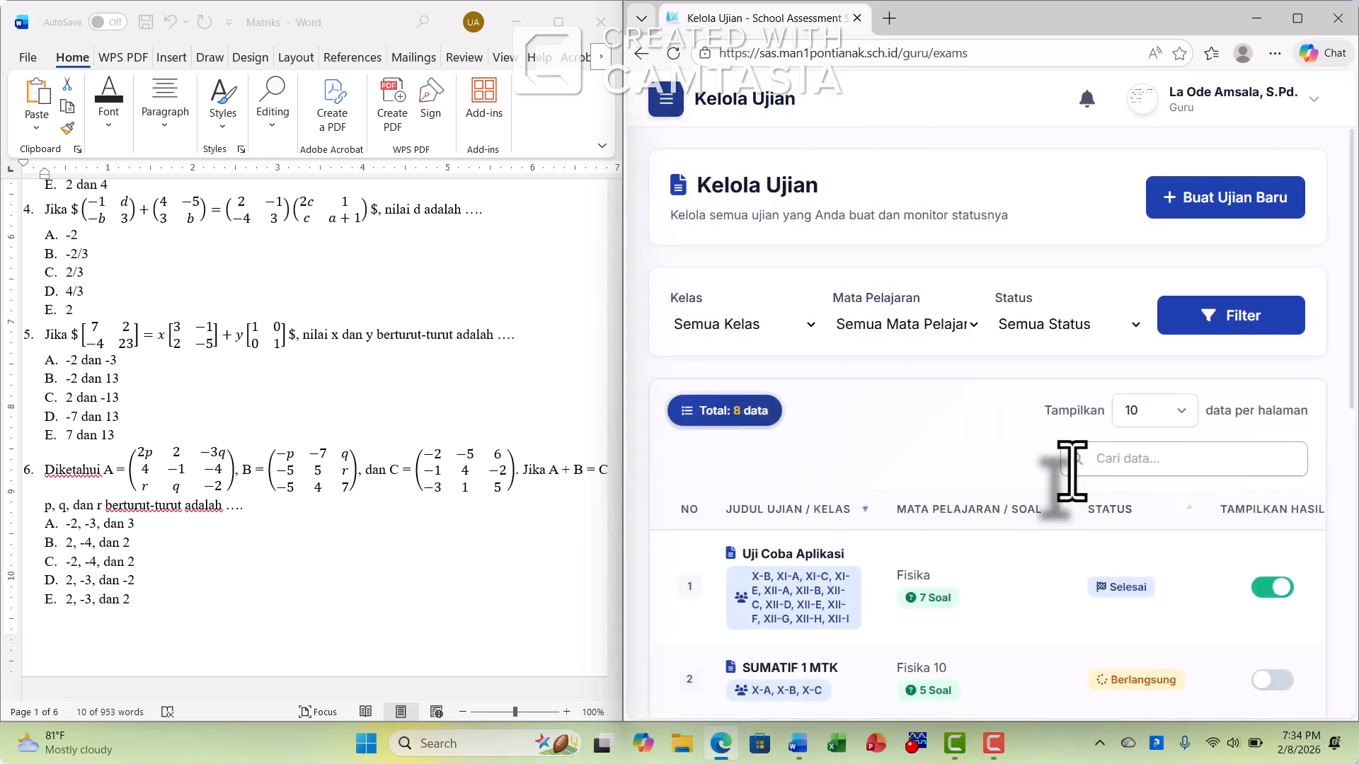
{"action": "scroll", "coordinate": [1037, 551], "scroll_direction": "down", "scroll_amount": 6}
{"action": "scroll", "coordinate": [1024, 521], "scroll_direction": "up", "scroll_amount": 1}
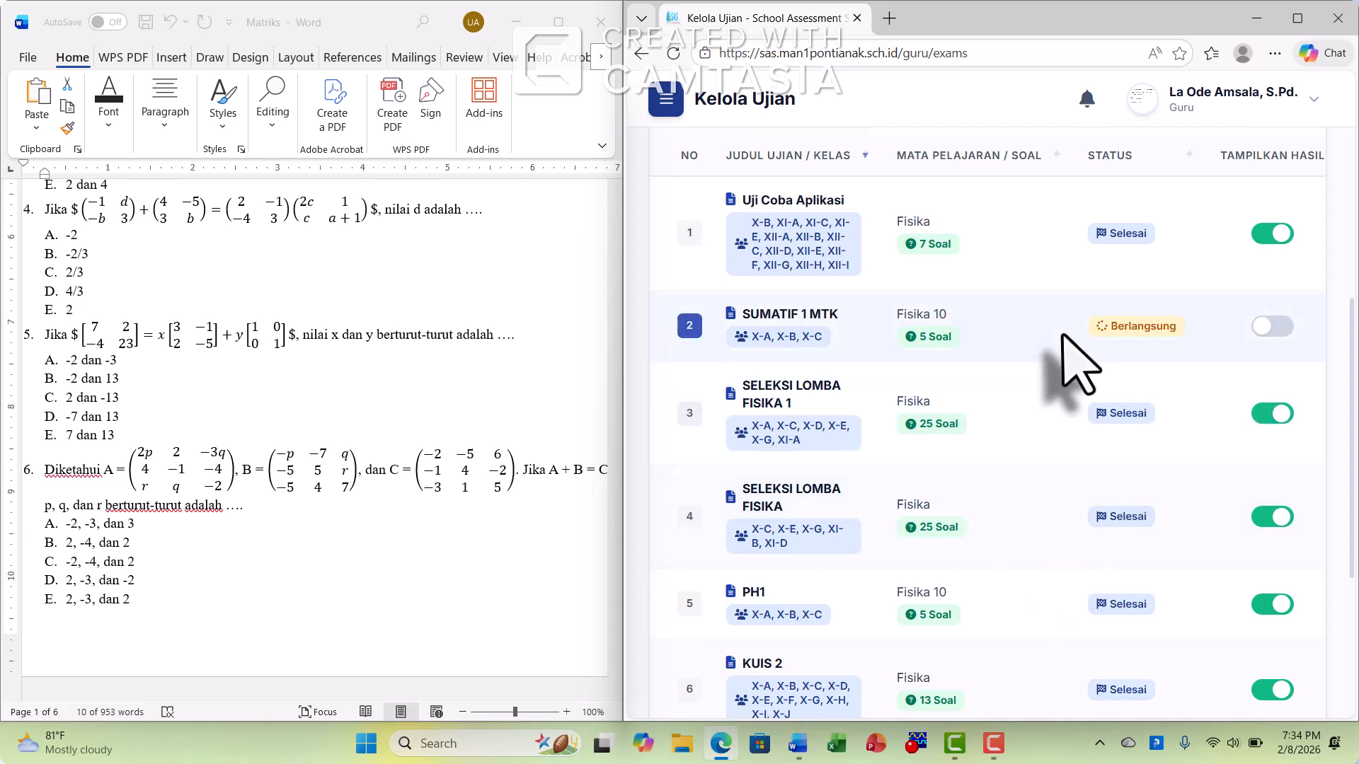
{"action": "scroll", "coordinate": [1060, 368], "scroll_direction": "right", "scroll_amount": 3}
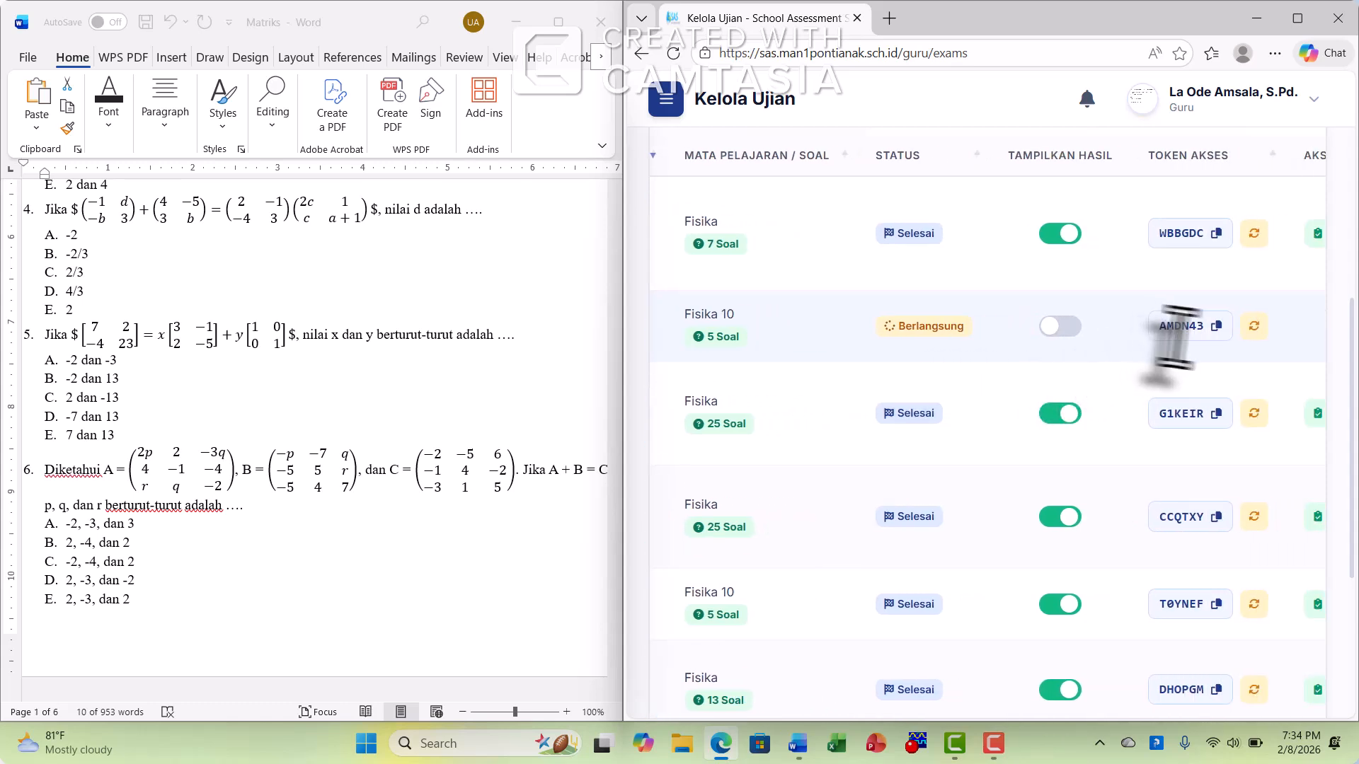
{"action": "left_click", "coordinate": [1216, 327]}
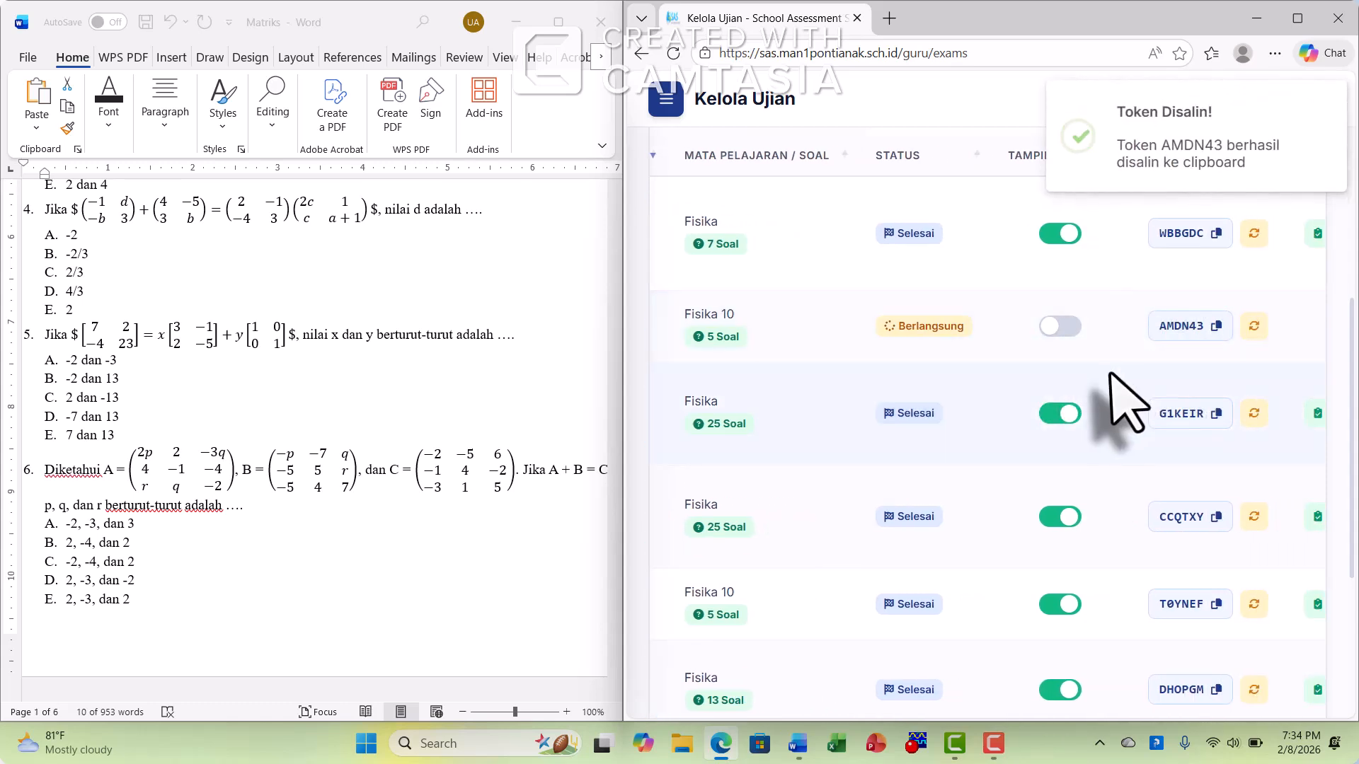
Log out of the teacher account
{"action": "scroll", "coordinate": [1126, 394], "scroll_direction": "up", "scroll_amount": 2}
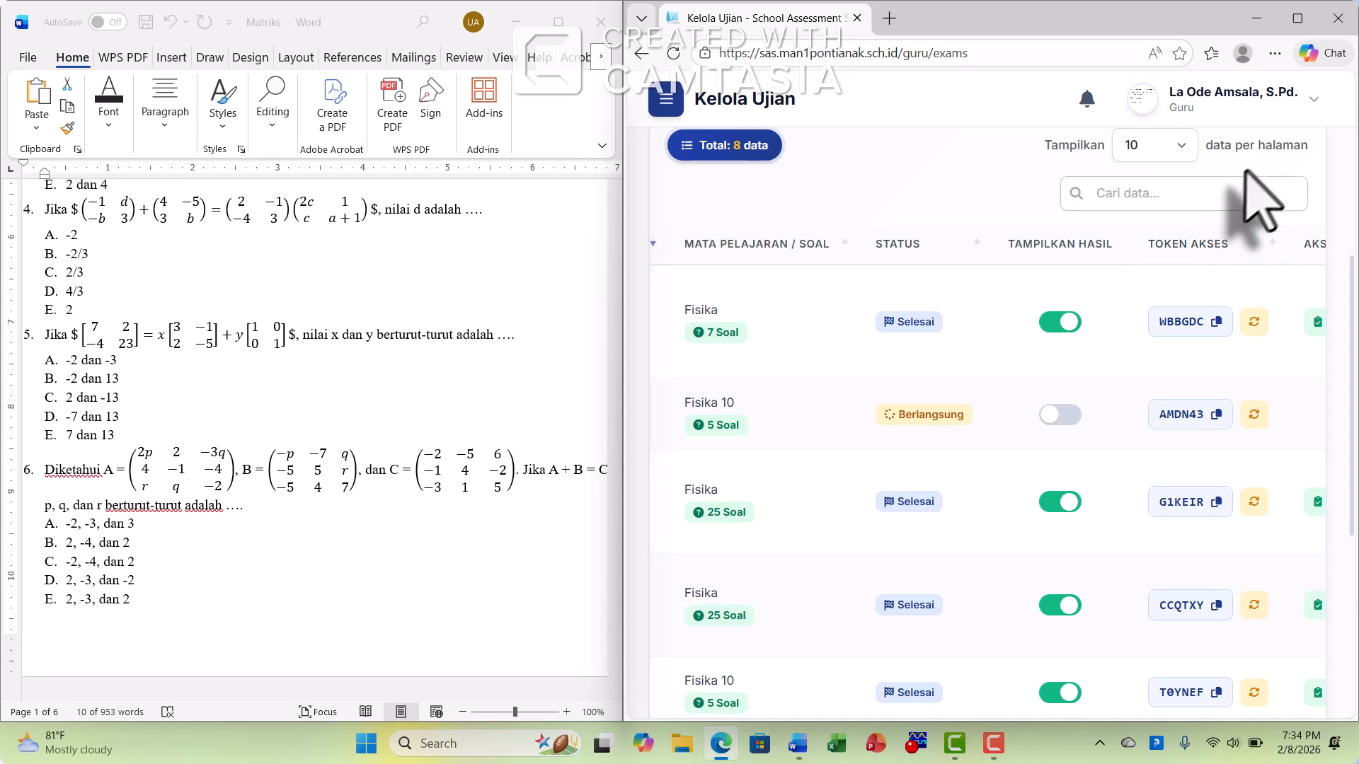
{"action": "scroll", "coordinate": [1295, 152], "scroll_direction": "up", "scroll_amount": 2}
{"action": "left_click", "coordinate": [1313, 105]}
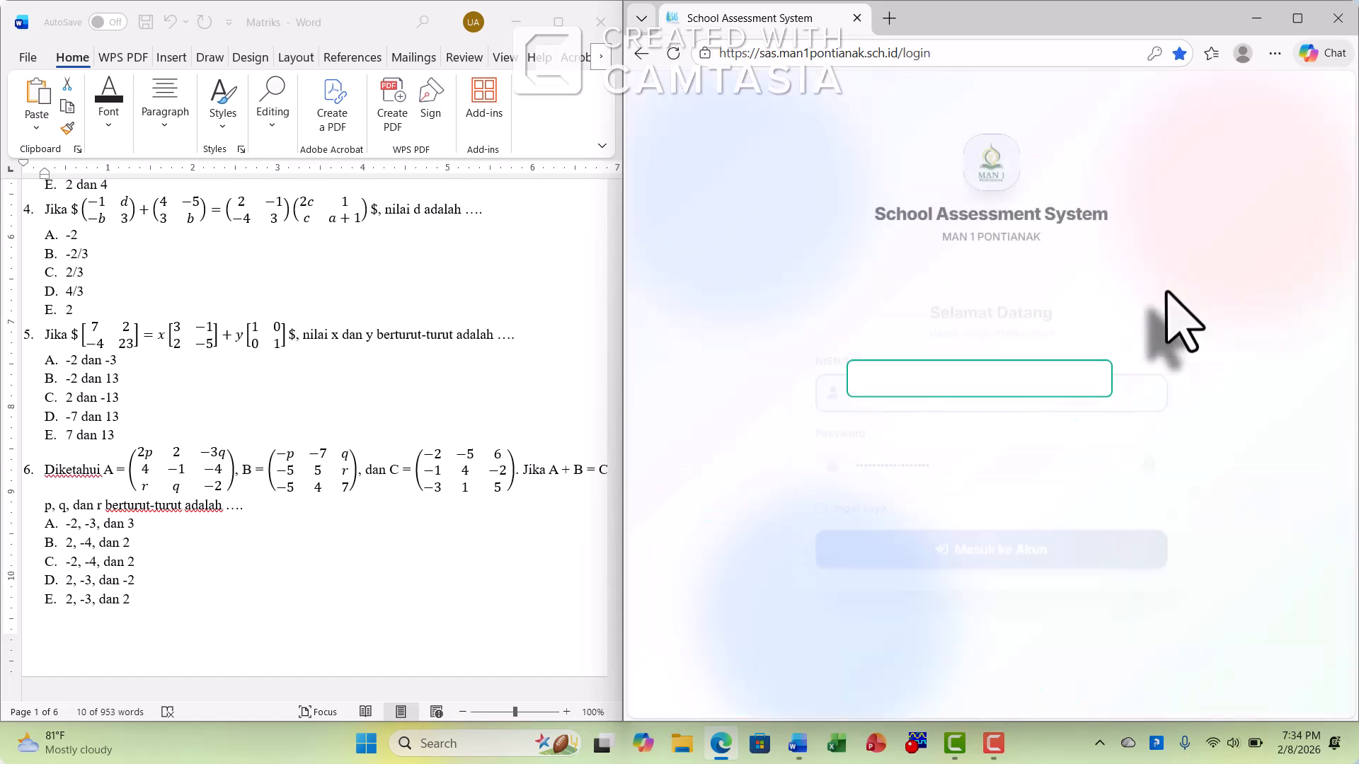
Log in to the student account by entering its NISN and account password
{"action": "left_click", "coordinate": [838, 388]}
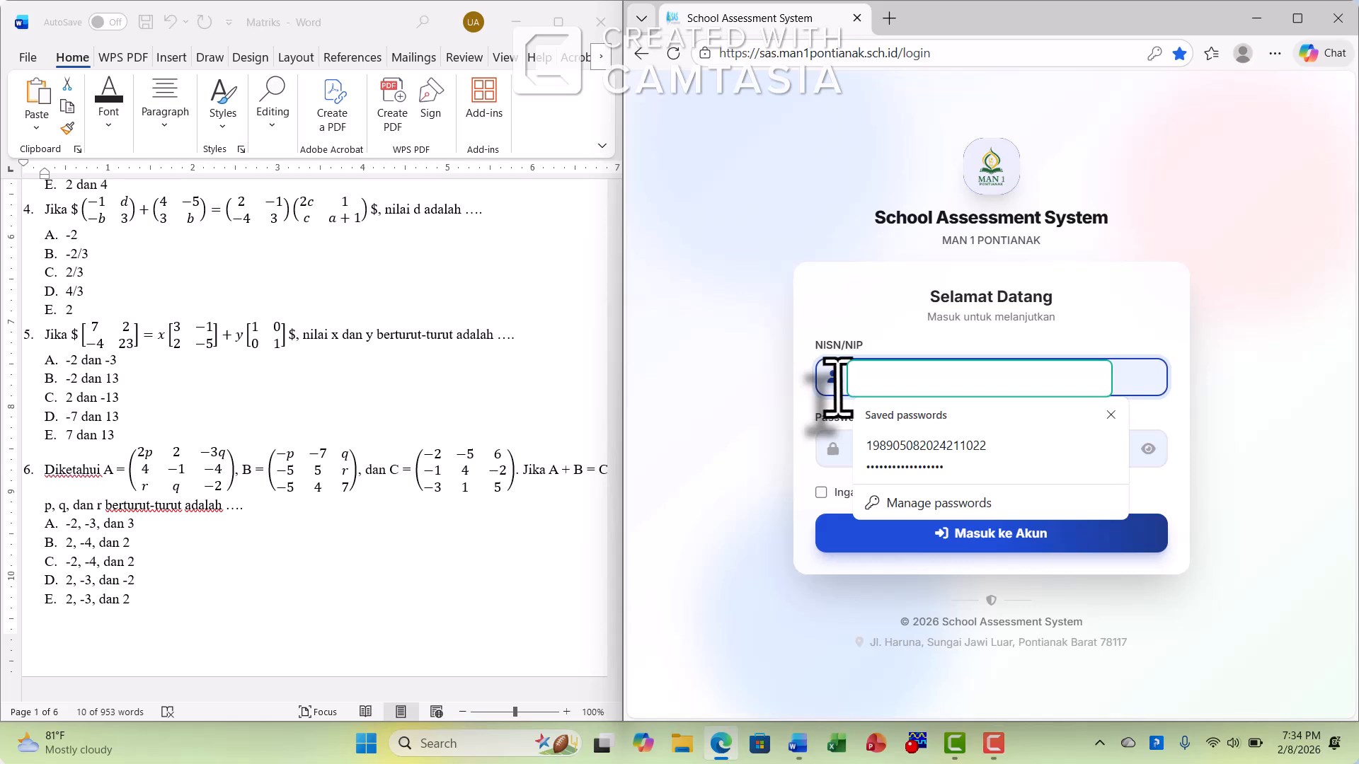
{"action": "left_click", "coordinate": [837, 387]}
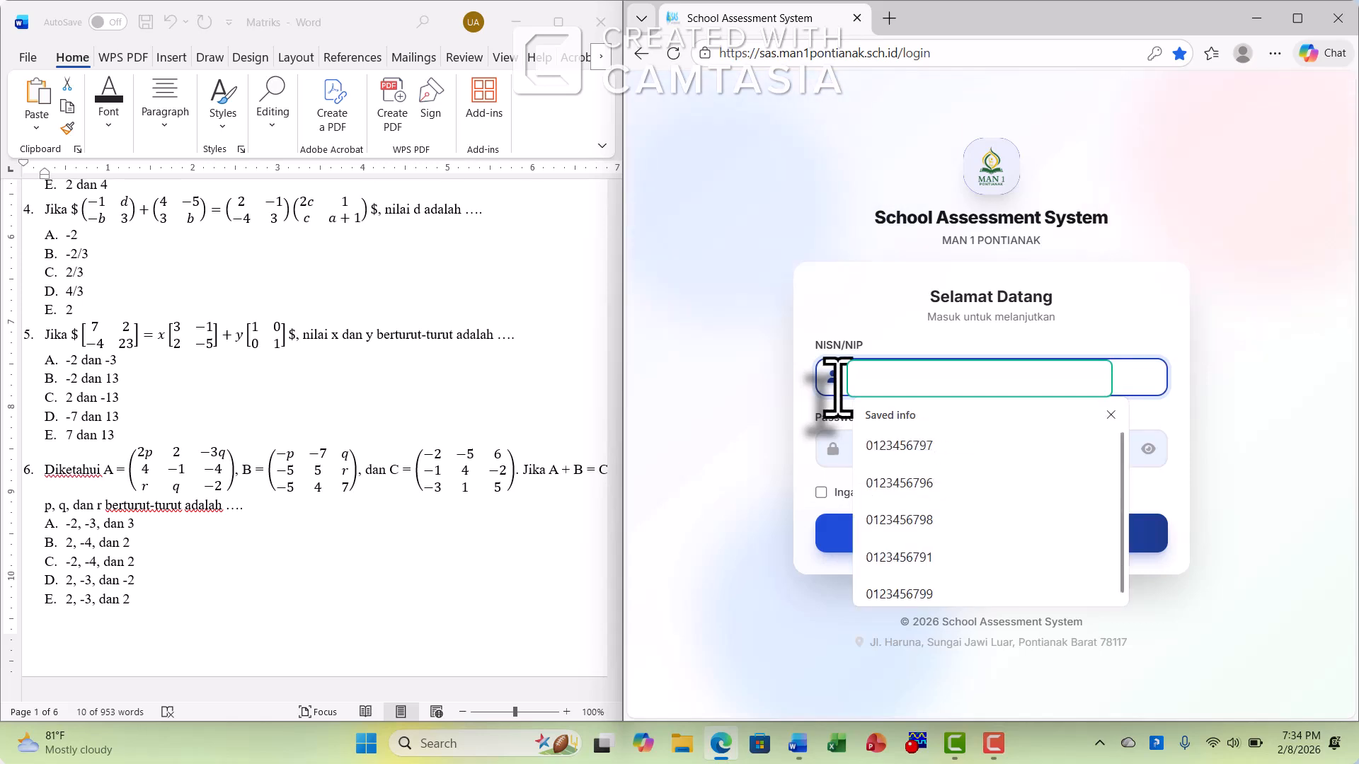
{"action": "left_click", "coordinate": [837, 388]}
{"action": "double_click", "coordinate": [948, 449]}
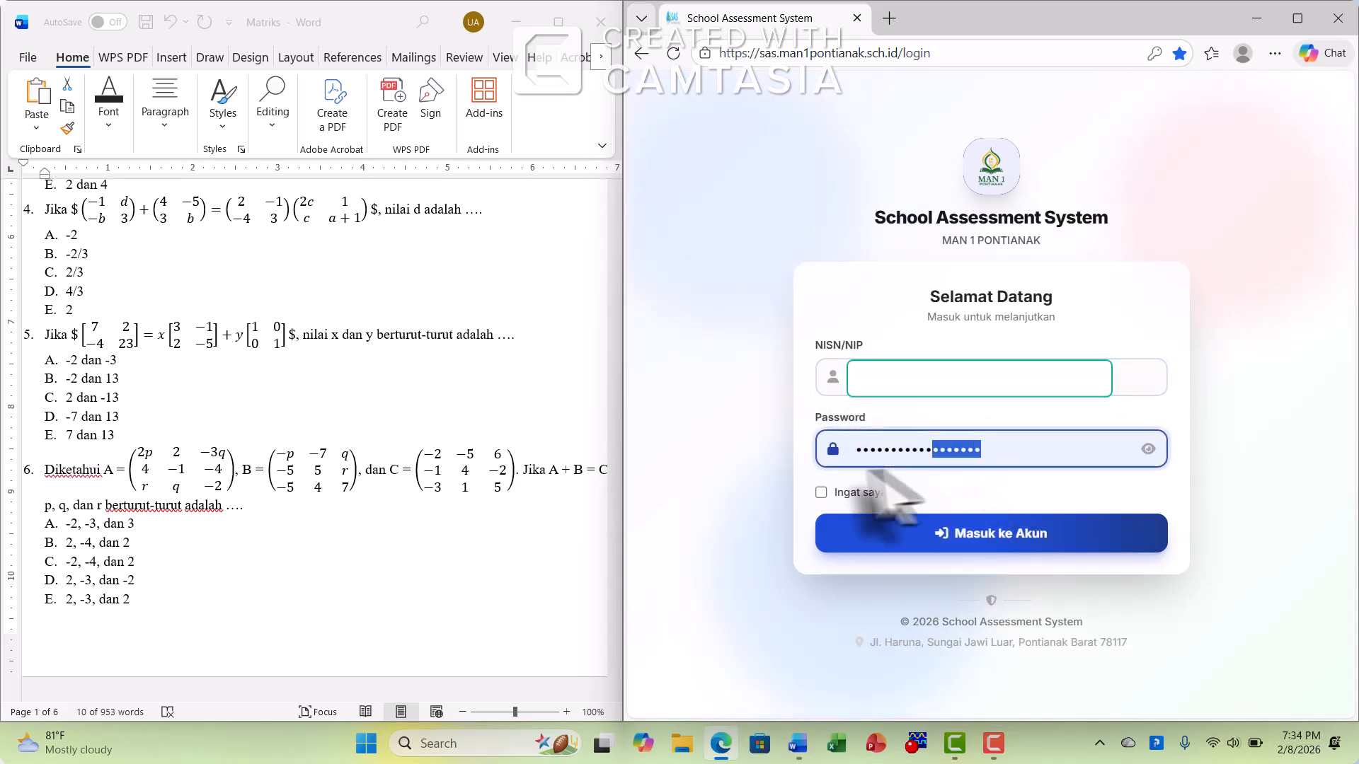
{"action": "type", "text": "12"}
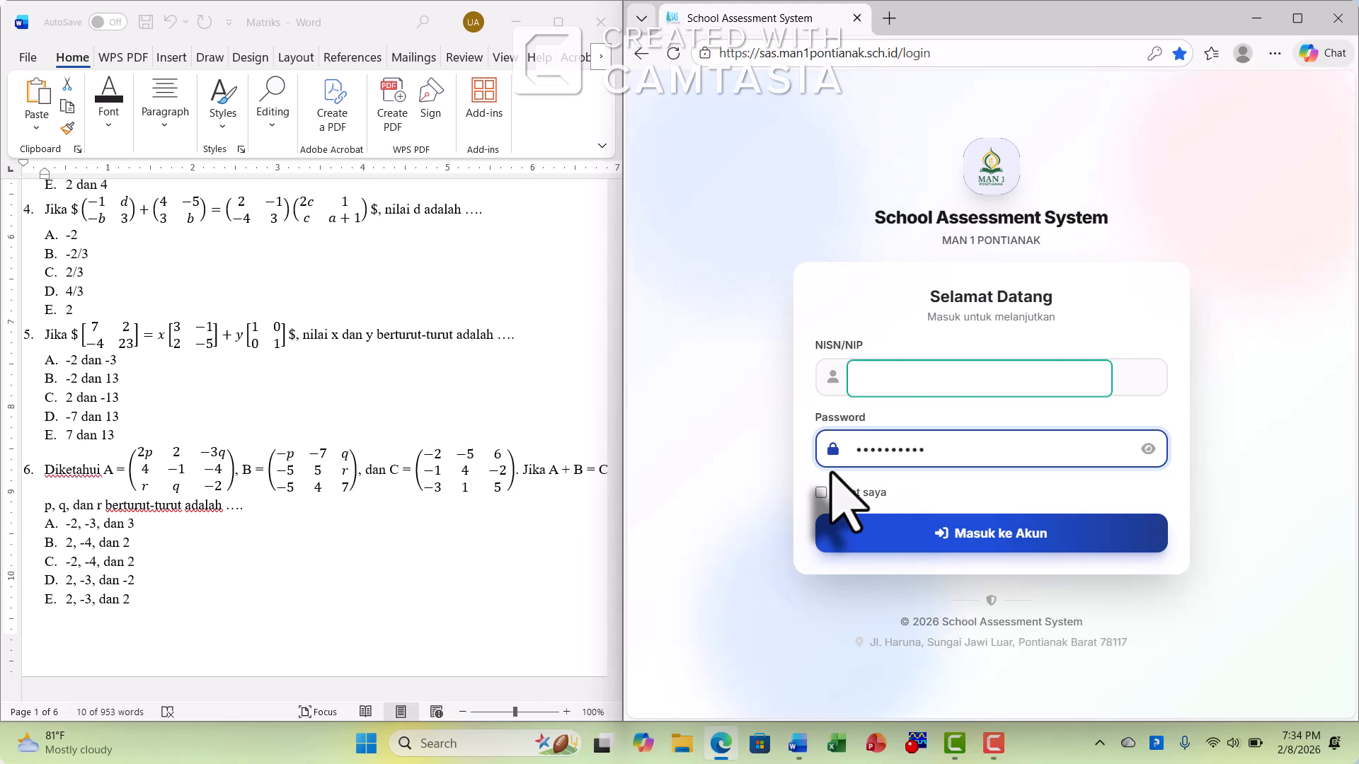
{"action": "left_click", "coordinate": [1006, 542]}
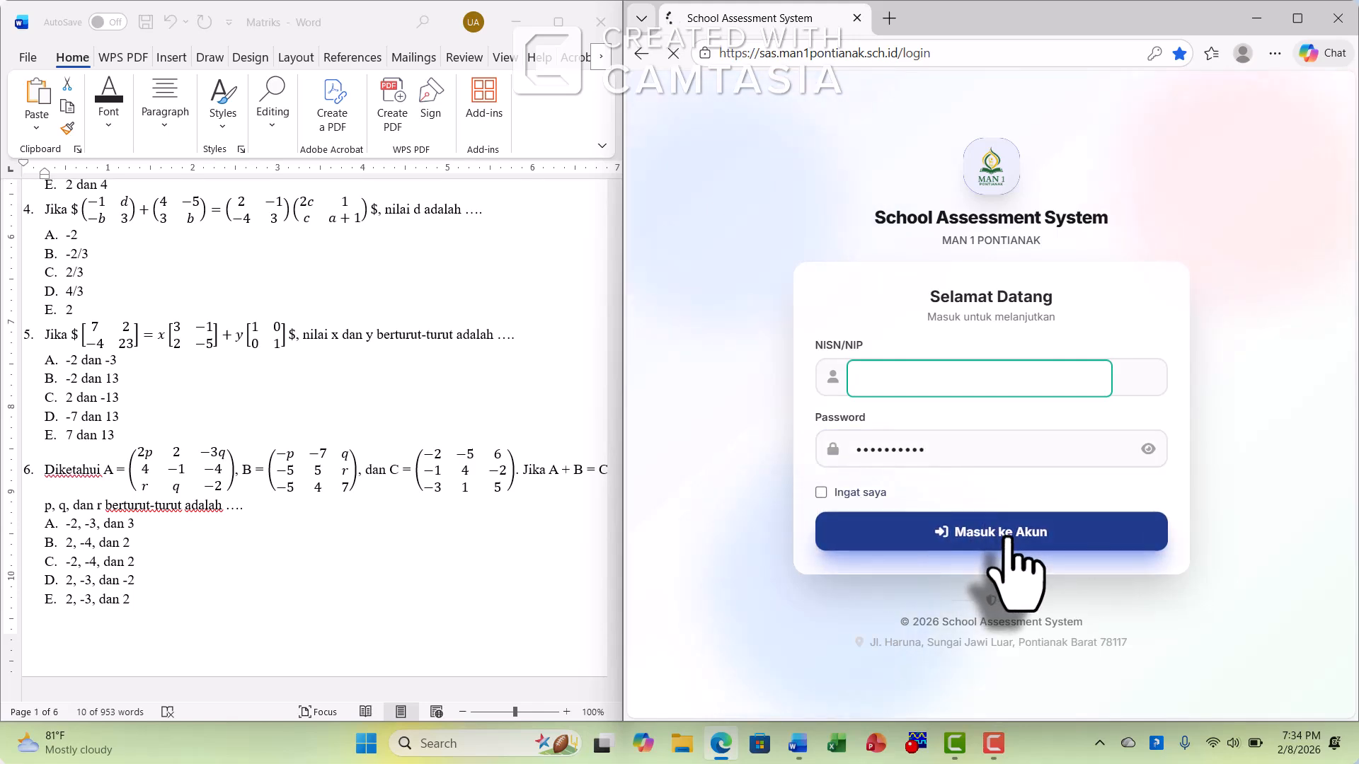
{"action": "left_click", "coordinate": [1104, 293]}
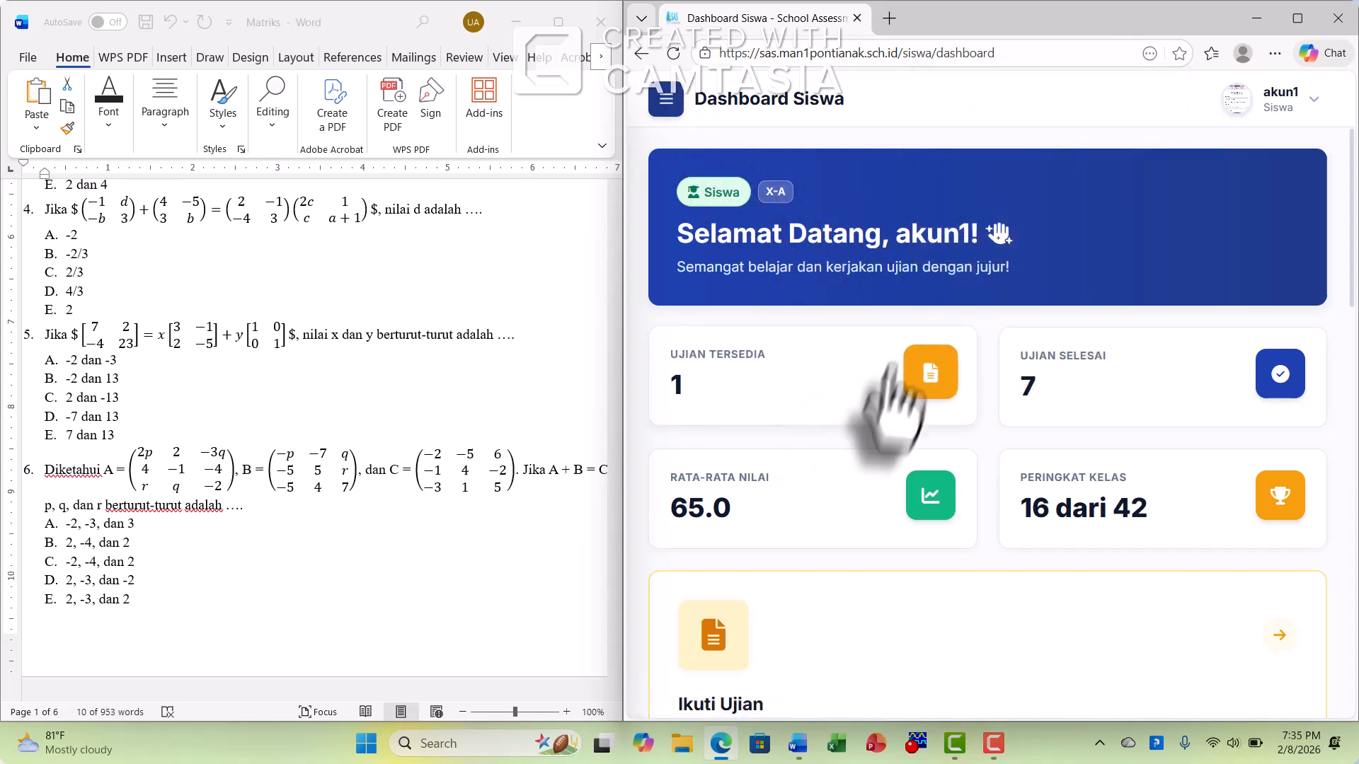
Look over the student dashboard and open the list of available exams (Ujian Tersedia)
{"action": "scroll", "coordinate": [896, 365], "scroll_direction": "down", "scroll_amount": 1}
{"action": "scroll", "coordinate": [849, 396], "scroll_direction": "down", "scroll_amount": 3}
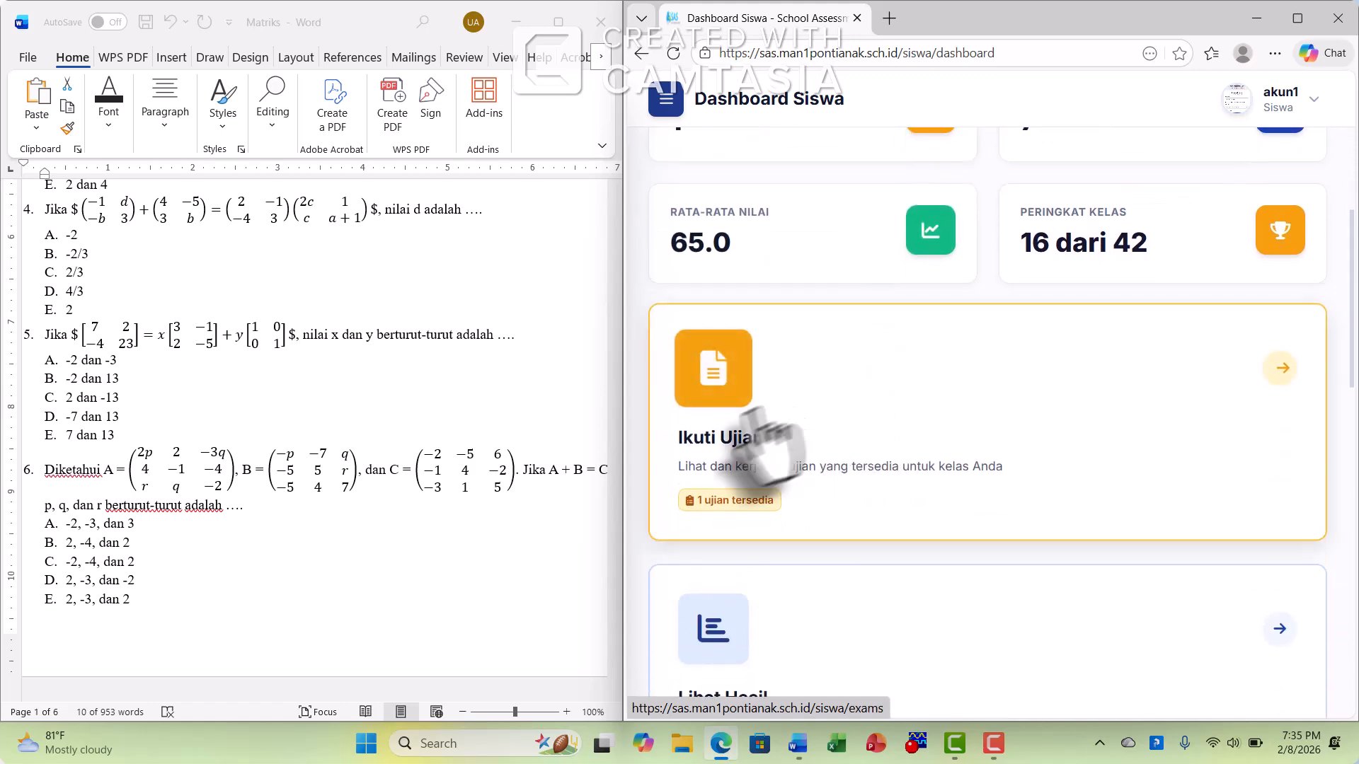
{"action": "scroll", "coordinate": [836, 425], "scroll_direction": "up", "scroll_amount": 2}
{"action": "scroll", "coordinate": [821, 410], "scroll_direction": "up", "scroll_amount": 2}
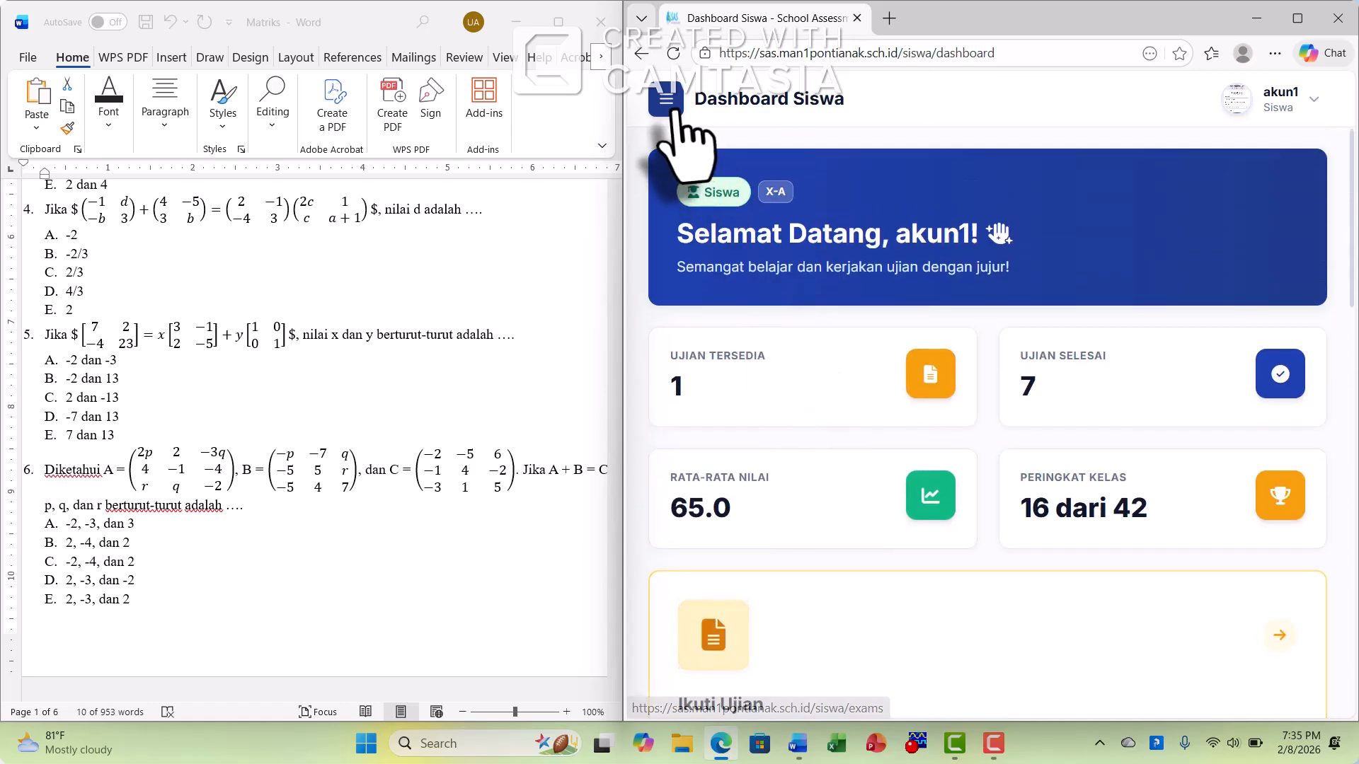
{"action": "left_click", "coordinate": [665, 99]}
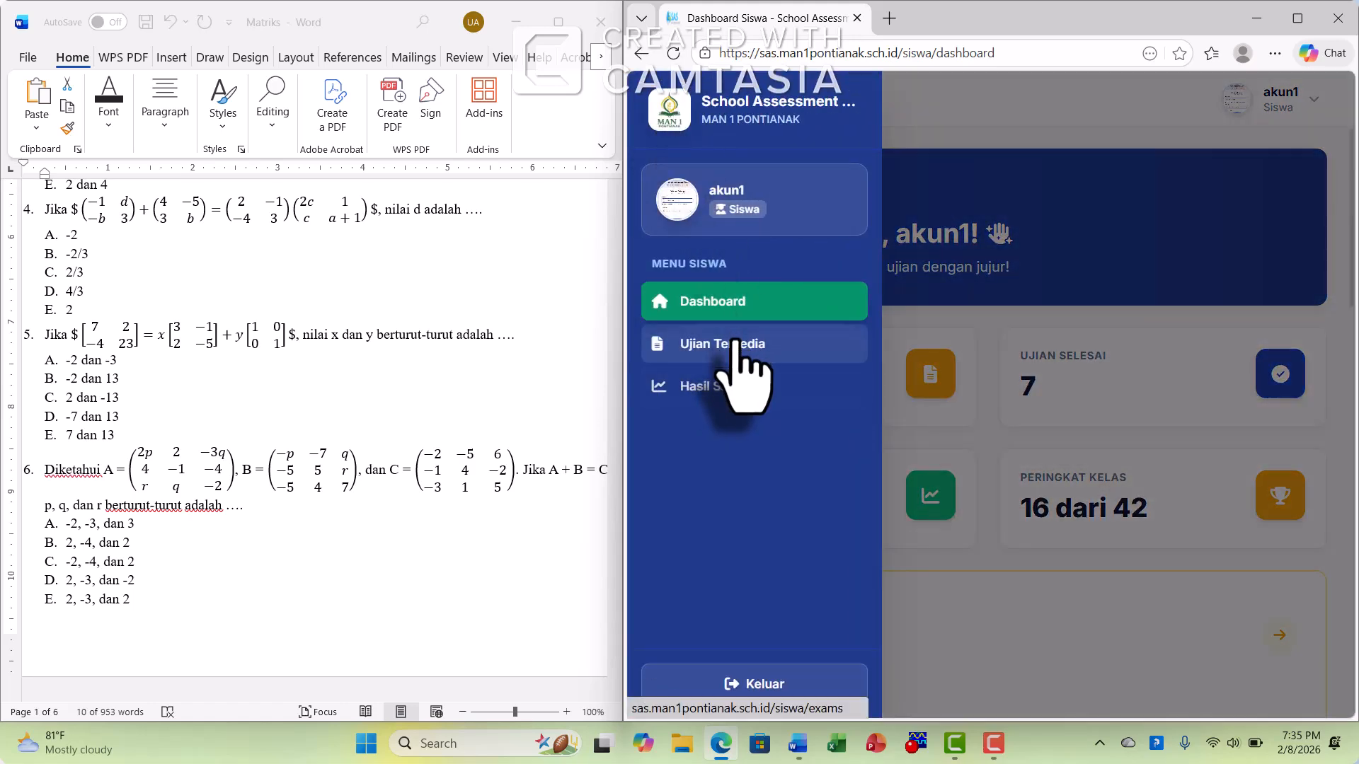
{"action": "left_click", "coordinate": [736, 345]}
Start SUMATIF 1 MTK by verifying its access token and activating the required fullscreen mode
{"action": "scroll", "coordinate": [757, 375], "scroll_direction": "down", "scroll_amount": 1}
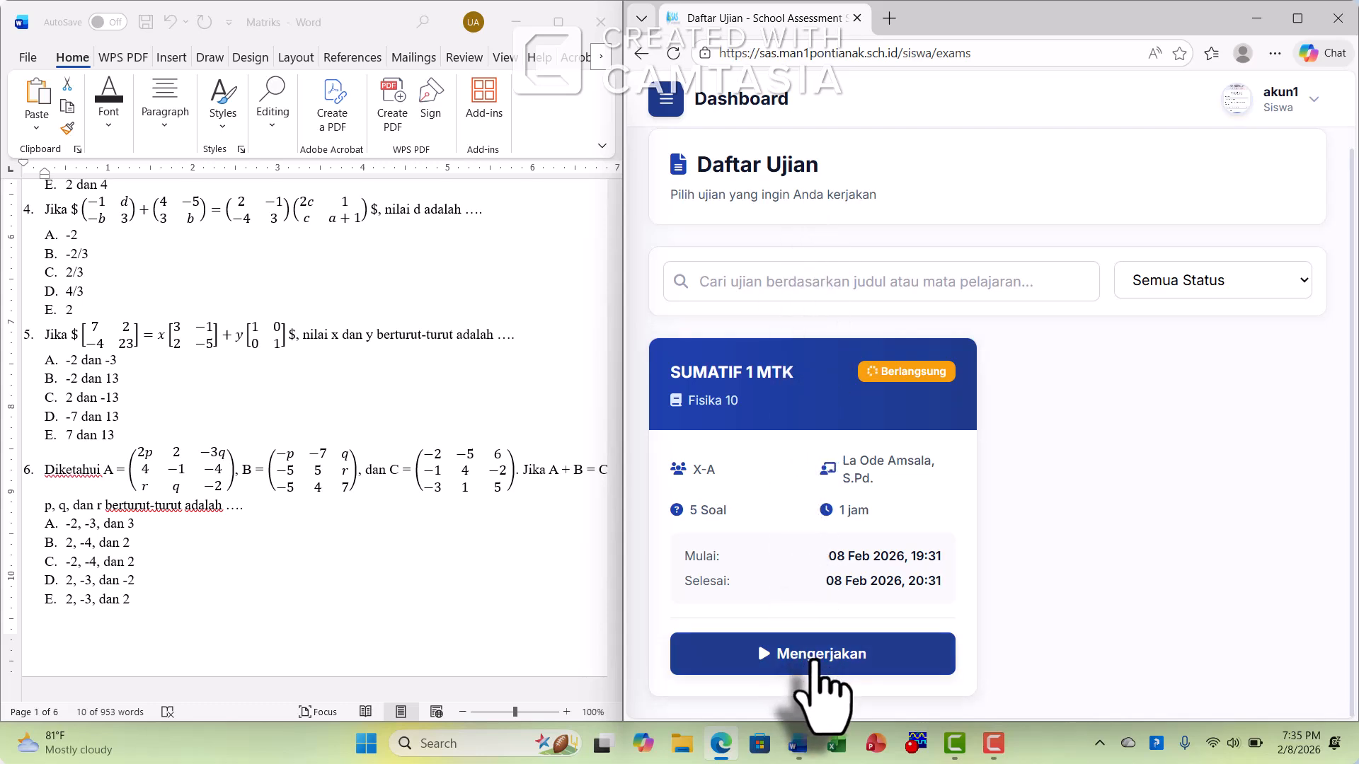
{"action": "left_click", "coordinate": [820, 660]}
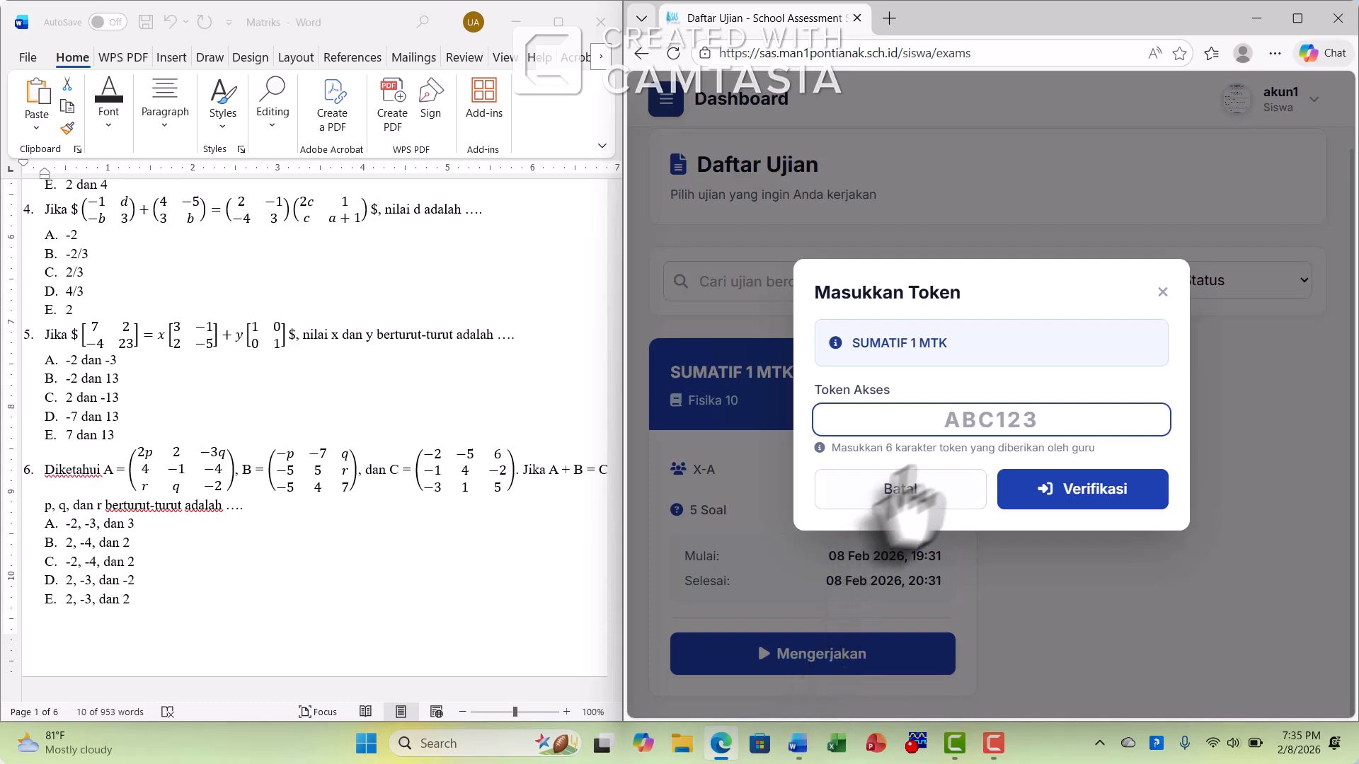
{"action": "left_click", "coordinate": [995, 419]}
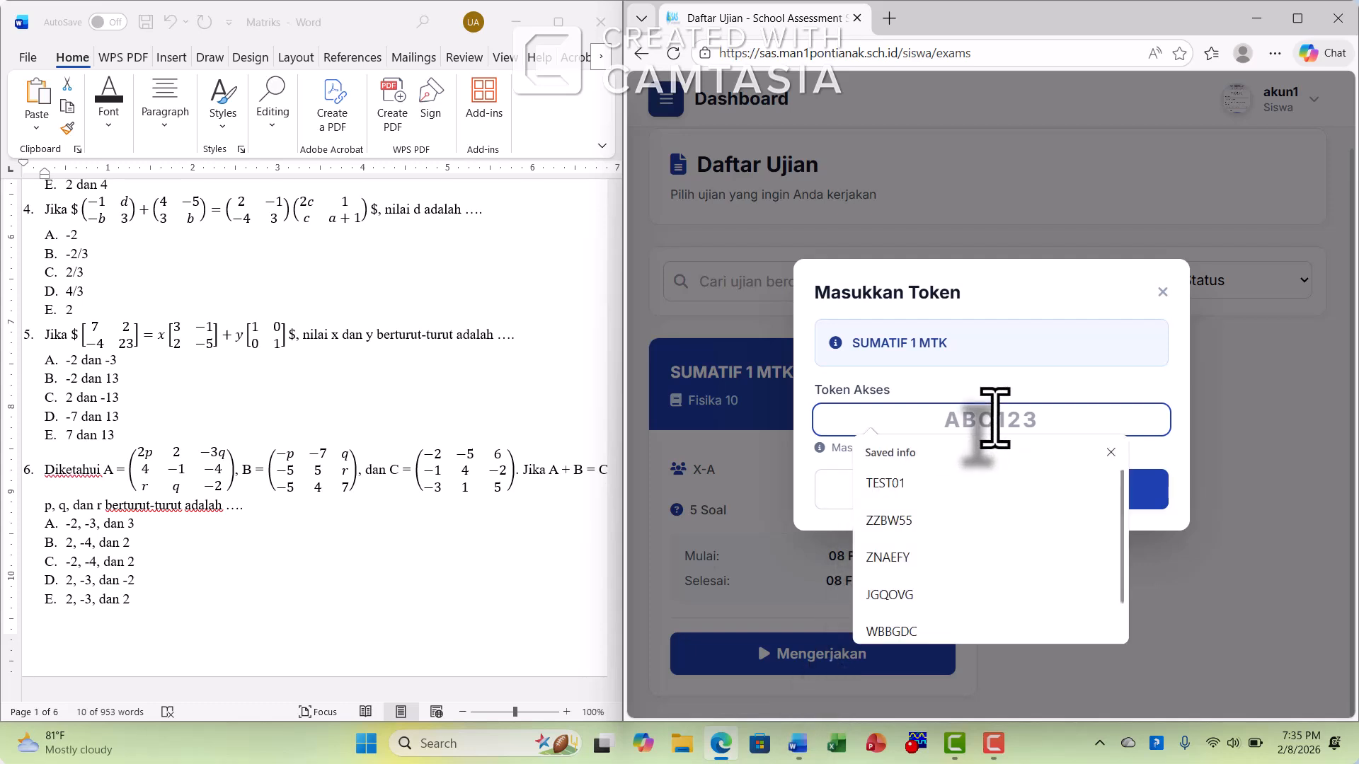
{"action": "type", "text": "AMDN43"}
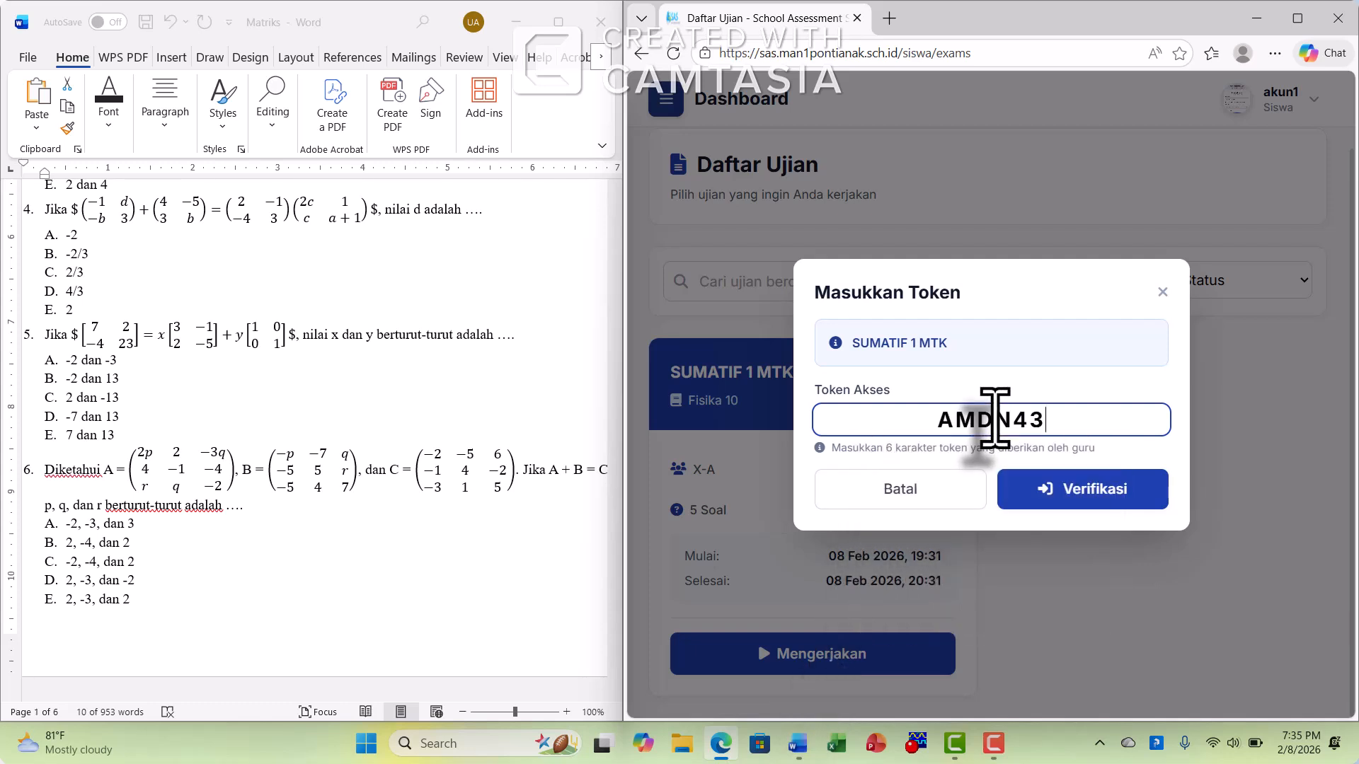
{"action": "left_click", "coordinate": [1080, 497]}
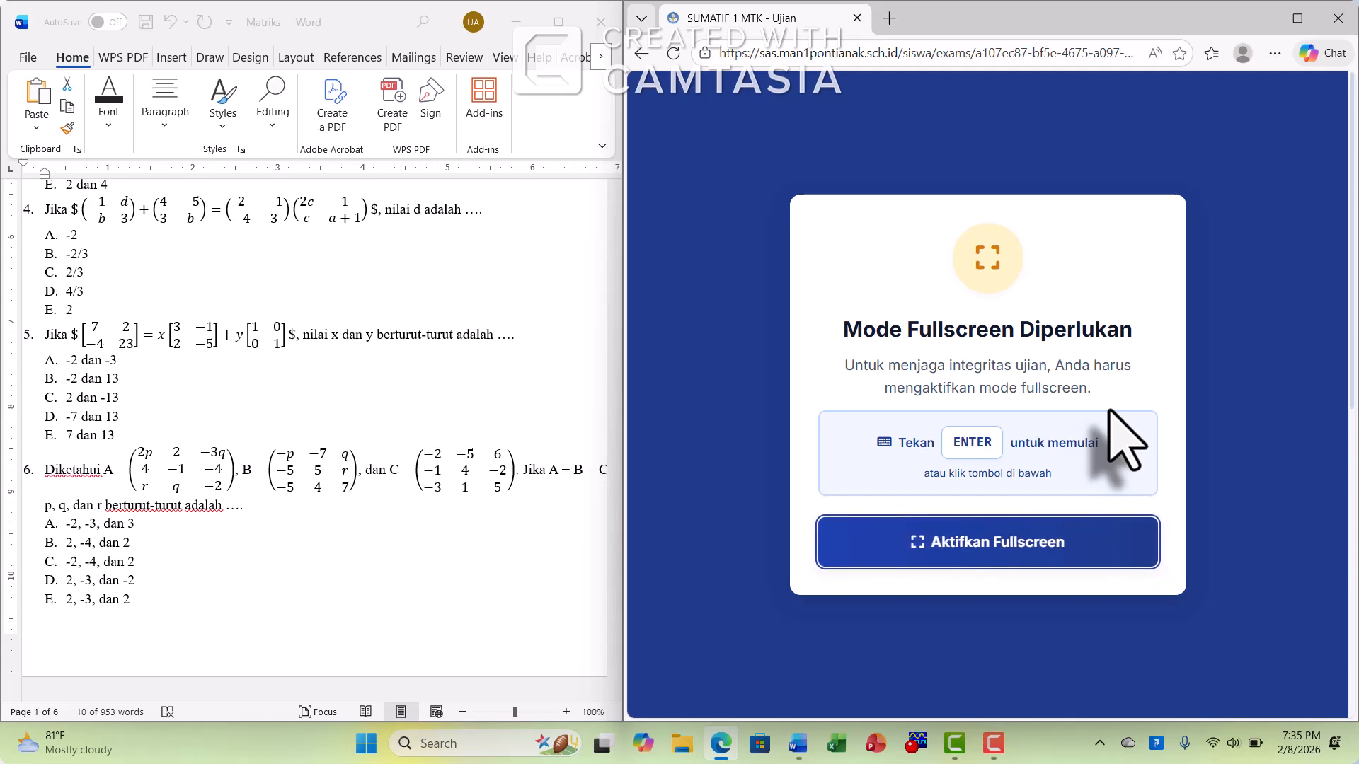
{"action": "left_click", "coordinate": [1001, 557]}
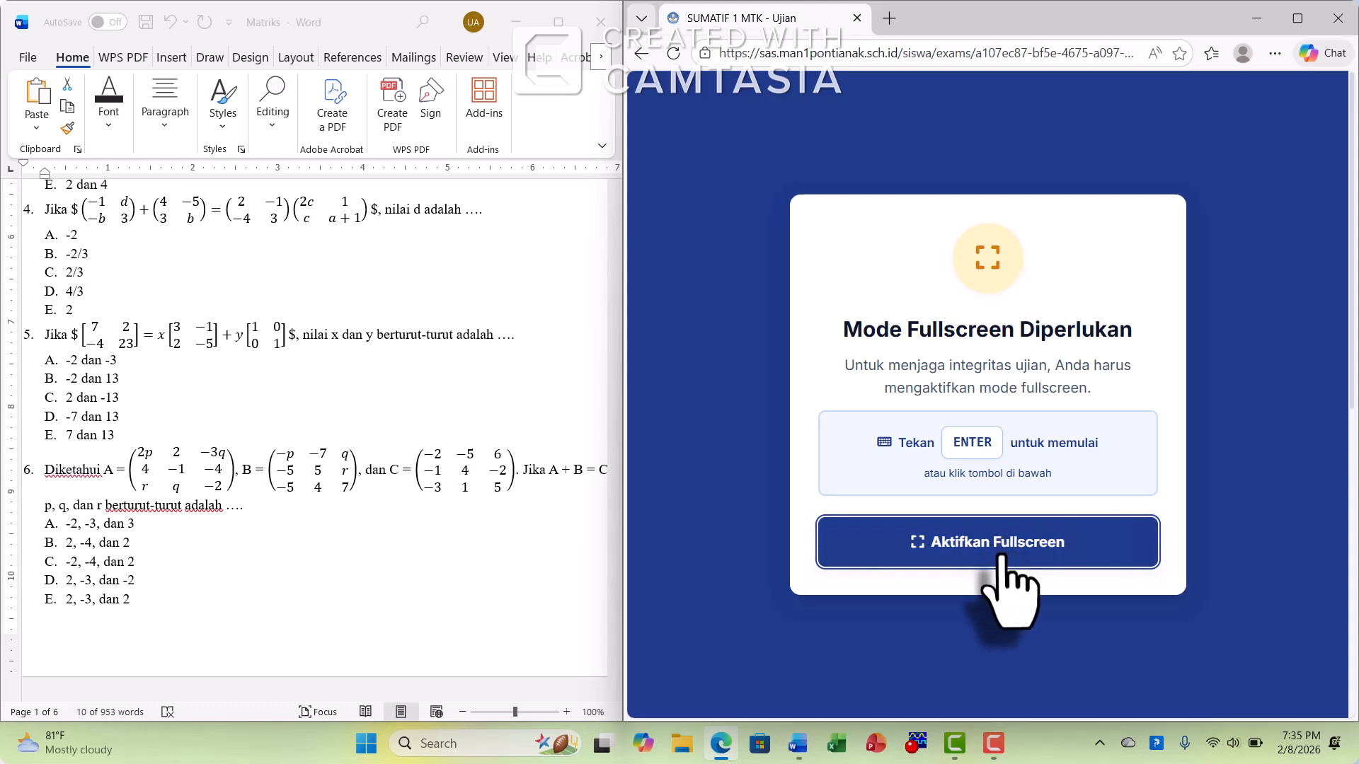
{"action": "left_click", "coordinate": [1035, 547]}
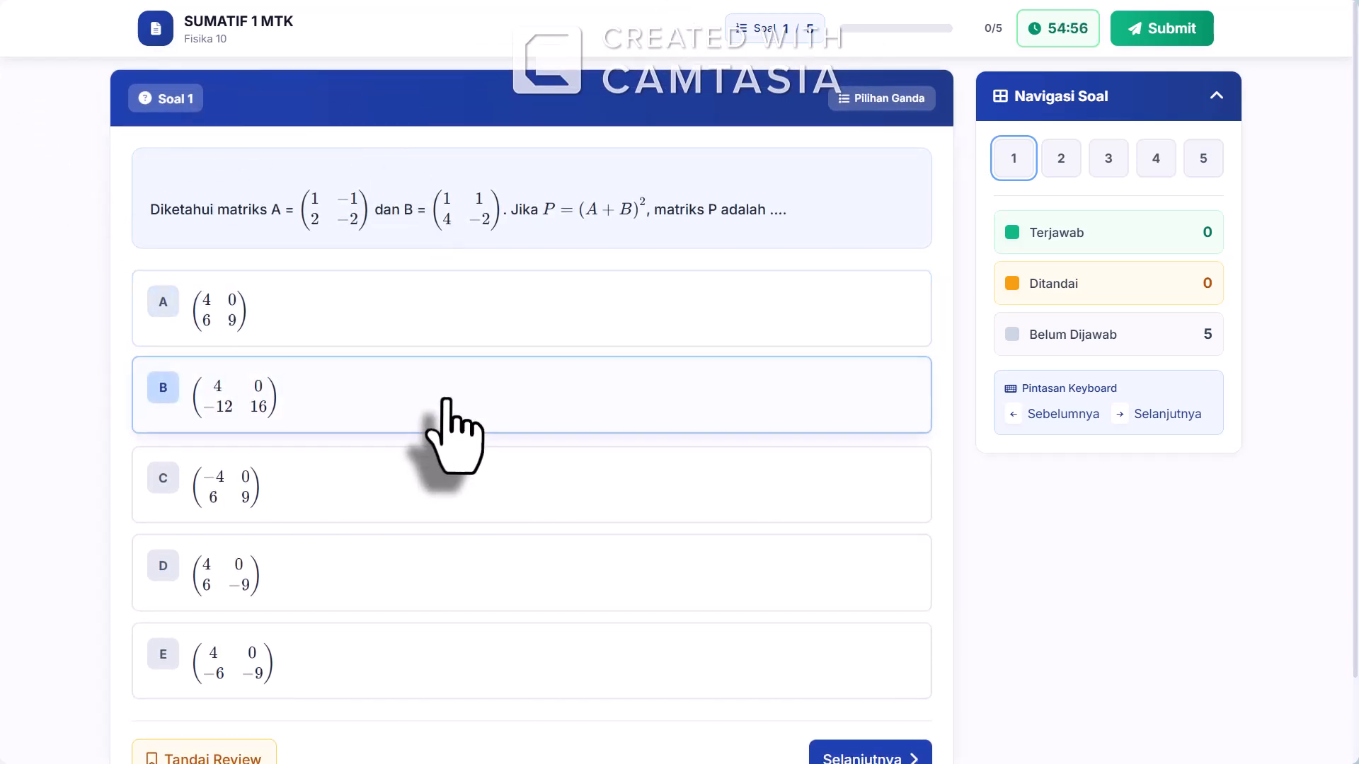
Answer question 1 with option B and enter -2 as the short answer to question 2
{"action": "scroll", "coordinate": [779, 531], "scroll_direction": "down", "scroll_amount": 2}
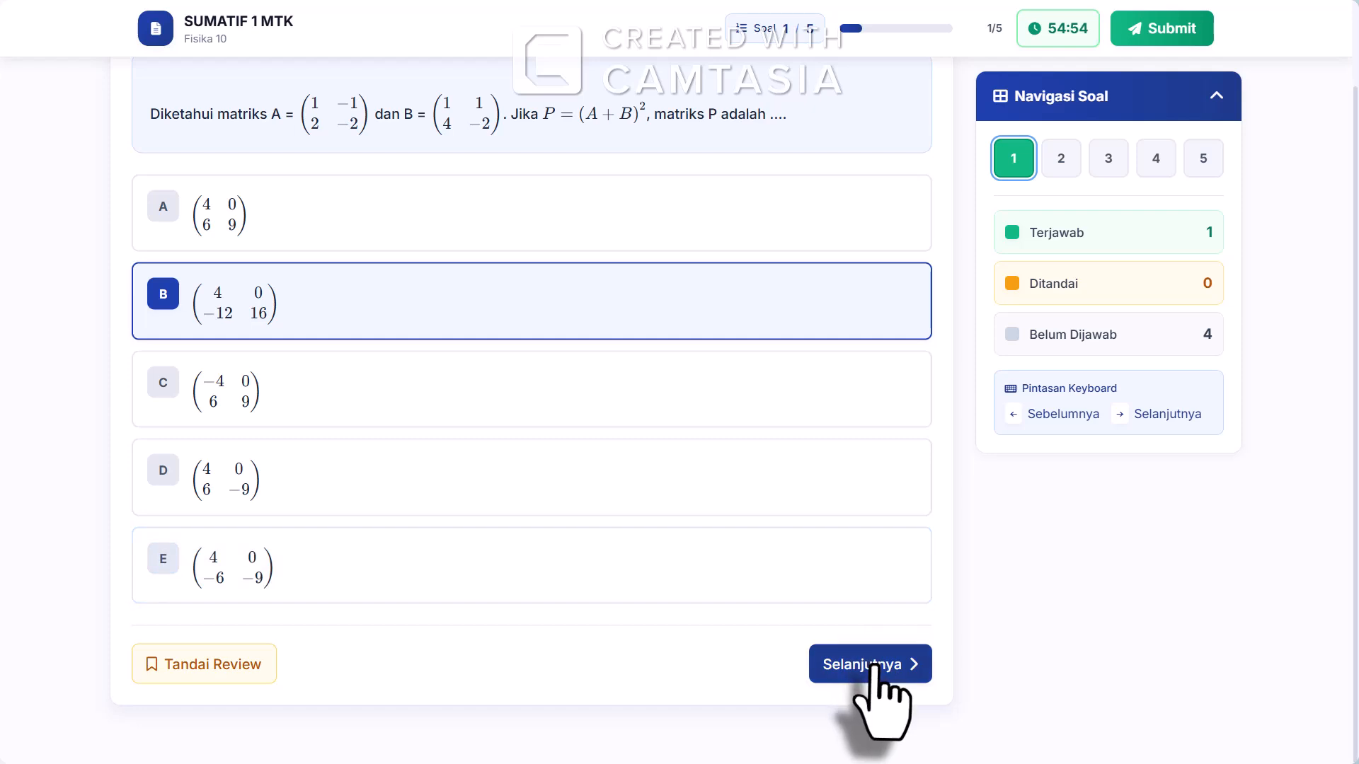
{"action": "left_click", "coordinate": [869, 661]}
{"action": "left_click", "coordinate": [304, 297]}
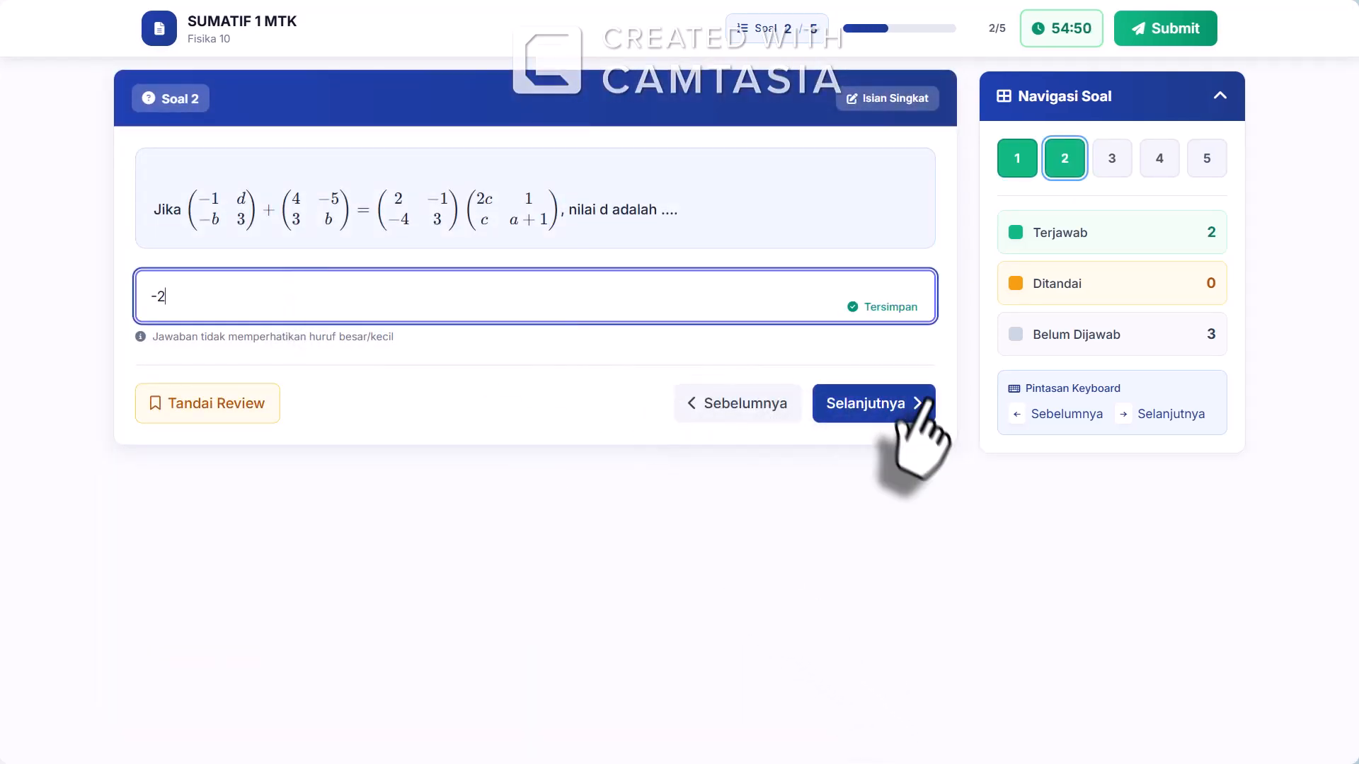
In question 3, mark "-4 dan -2" and "4 dan 2" as Benar, and "3 dan -5" and "2 dan 4" as Salah
{"action": "left_click", "coordinate": [876, 407]}
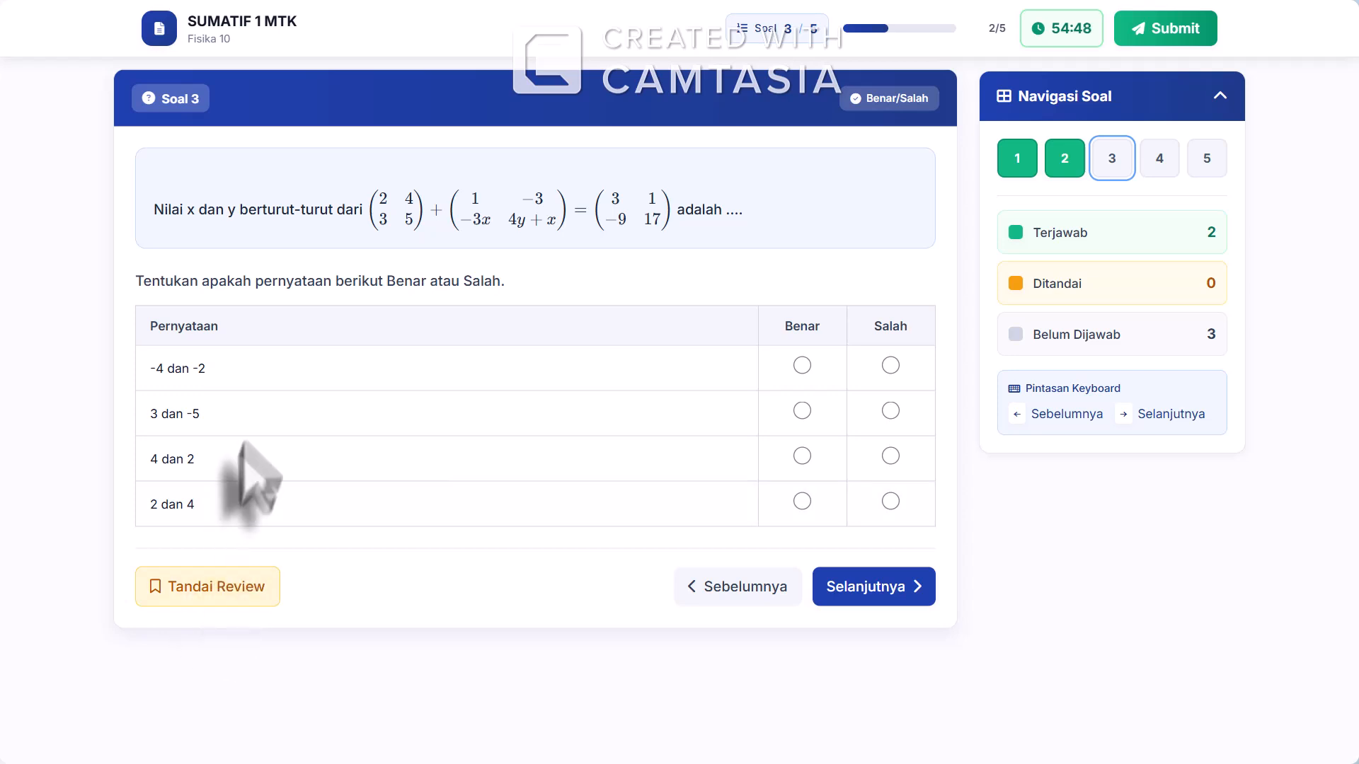
{"action": "left_click", "coordinate": [802, 365]}
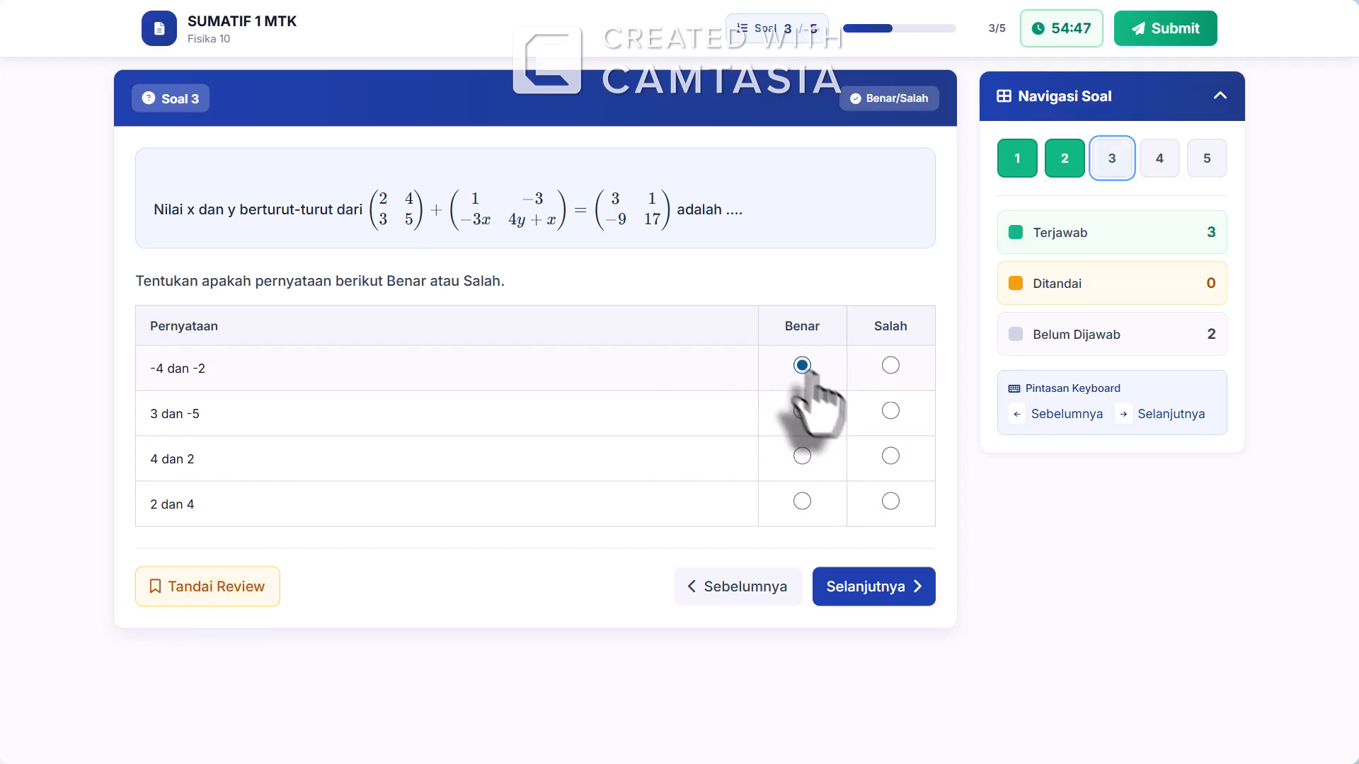
{"action": "left_click", "coordinate": [890, 410]}
{"action": "left_click", "coordinate": [802, 456]}
{"action": "left_click", "coordinate": [889, 502]}
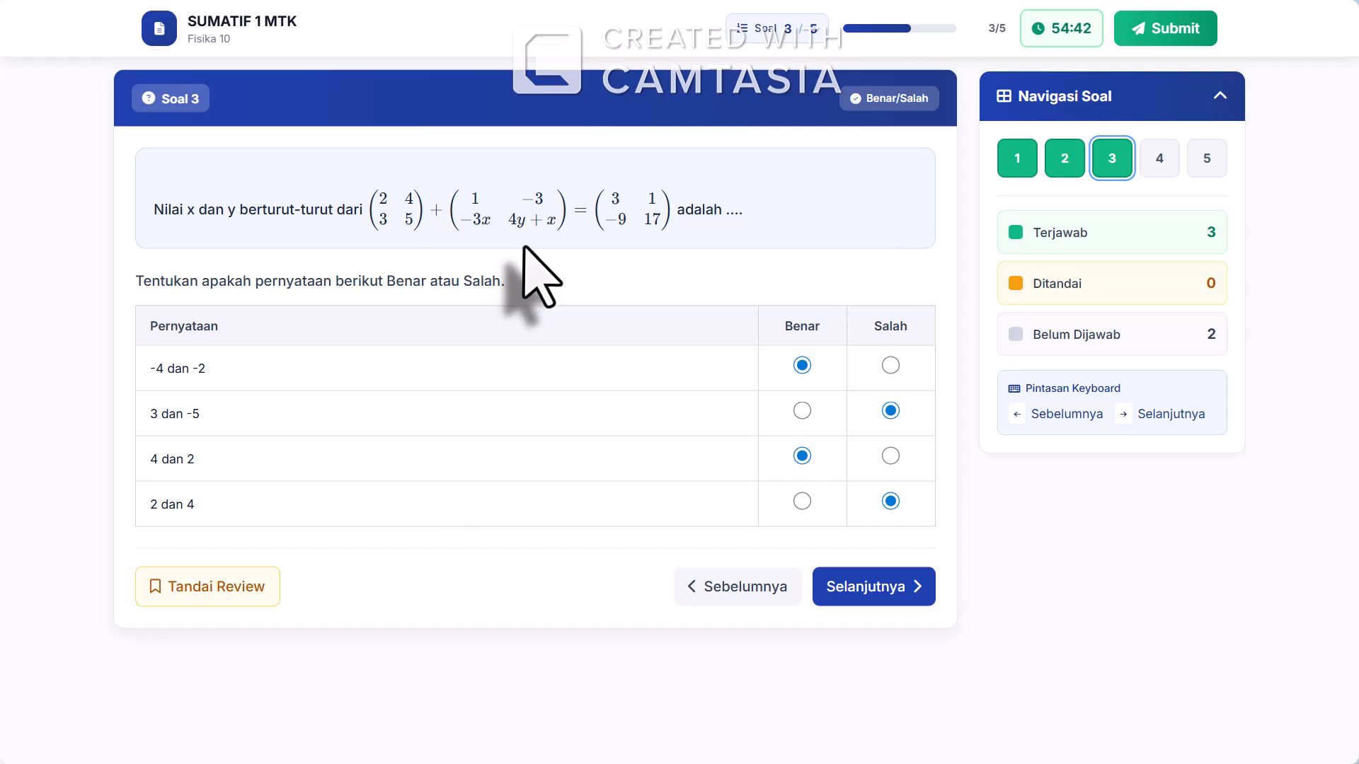
Flag question 3 for review and remove the flag again
{"action": "left_click", "coordinate": [228, 589]}
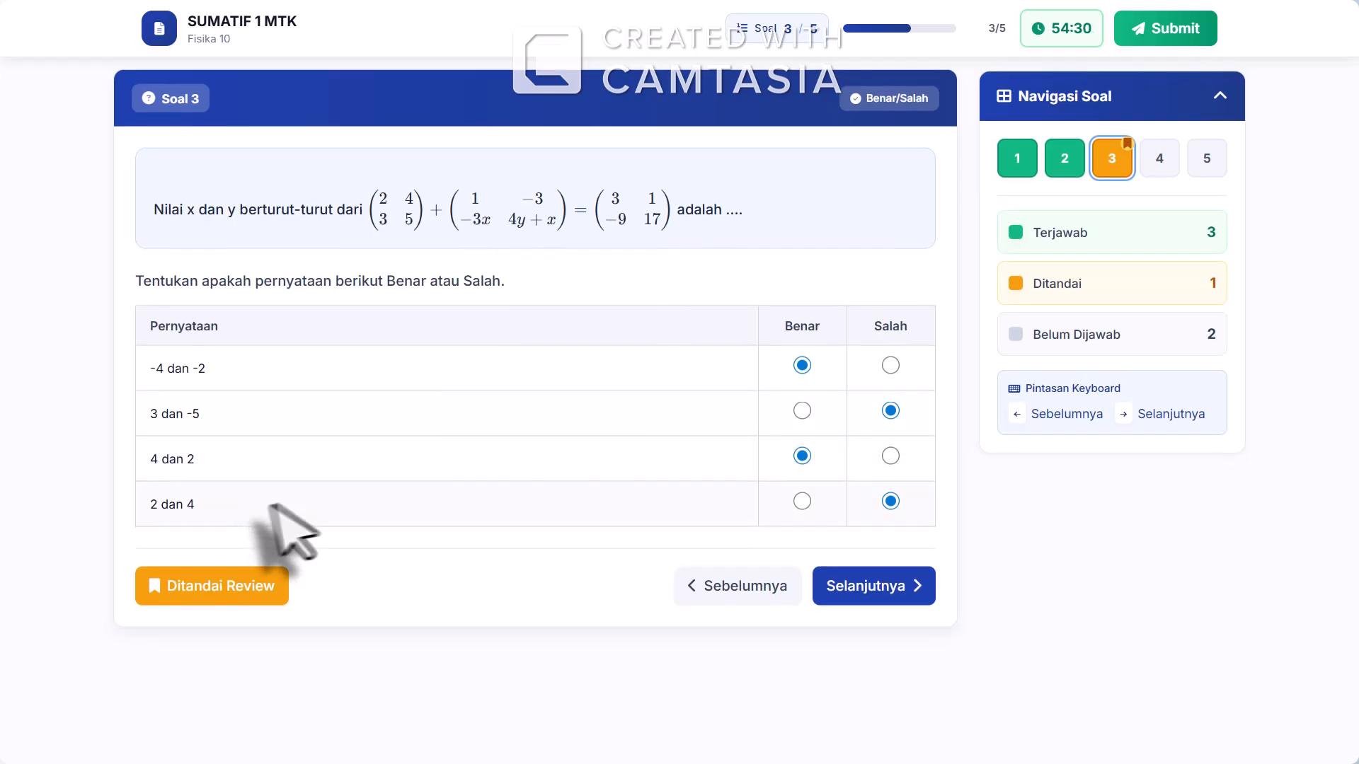
{"action": "left_click", "coordinate": [189, 598]}
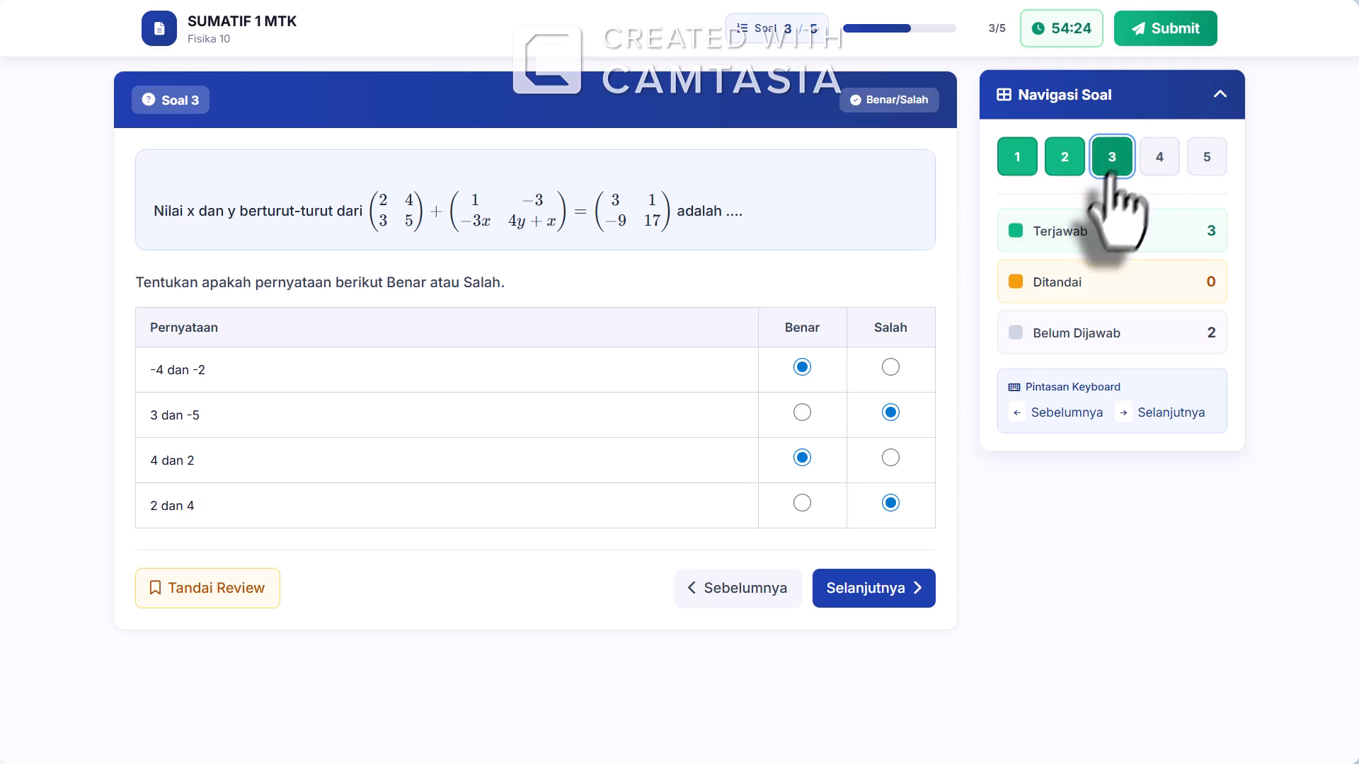
Answer question 4 with option B, "-2 dan 13", and select 12, 4 and -3 for question 5
{"action": "left_click", "coordinate": [872, 596]}
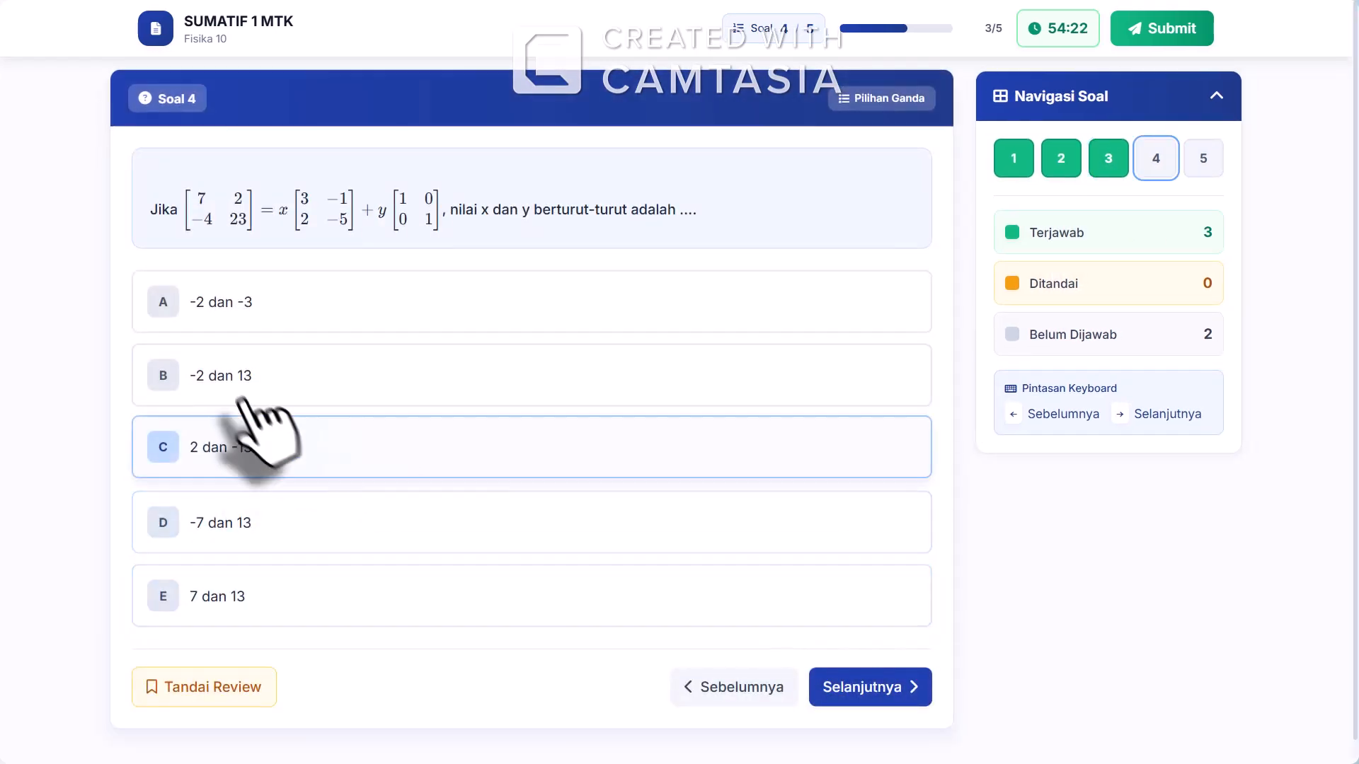
{"action": "left_click", "coordinate": [226, 378]}
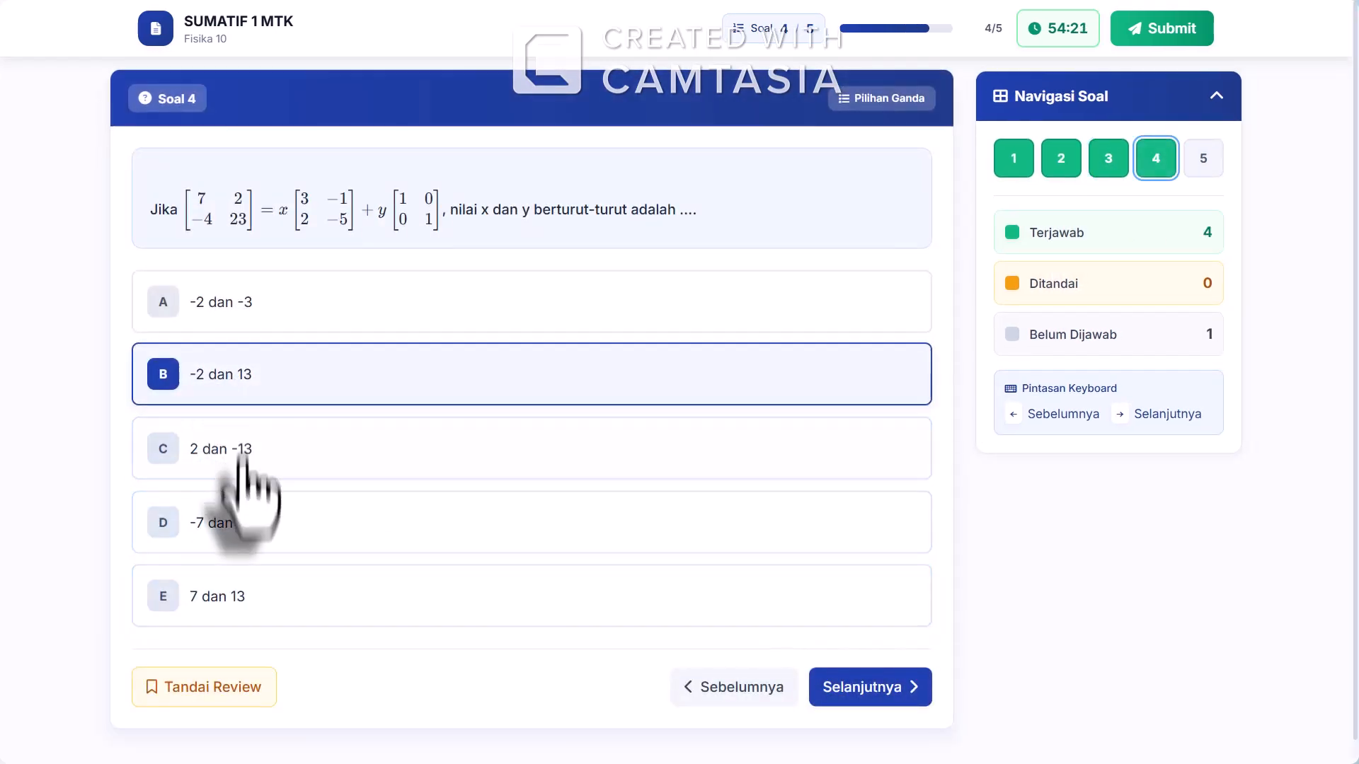
{"action": "left_click", "coordinate": [881, 688]}
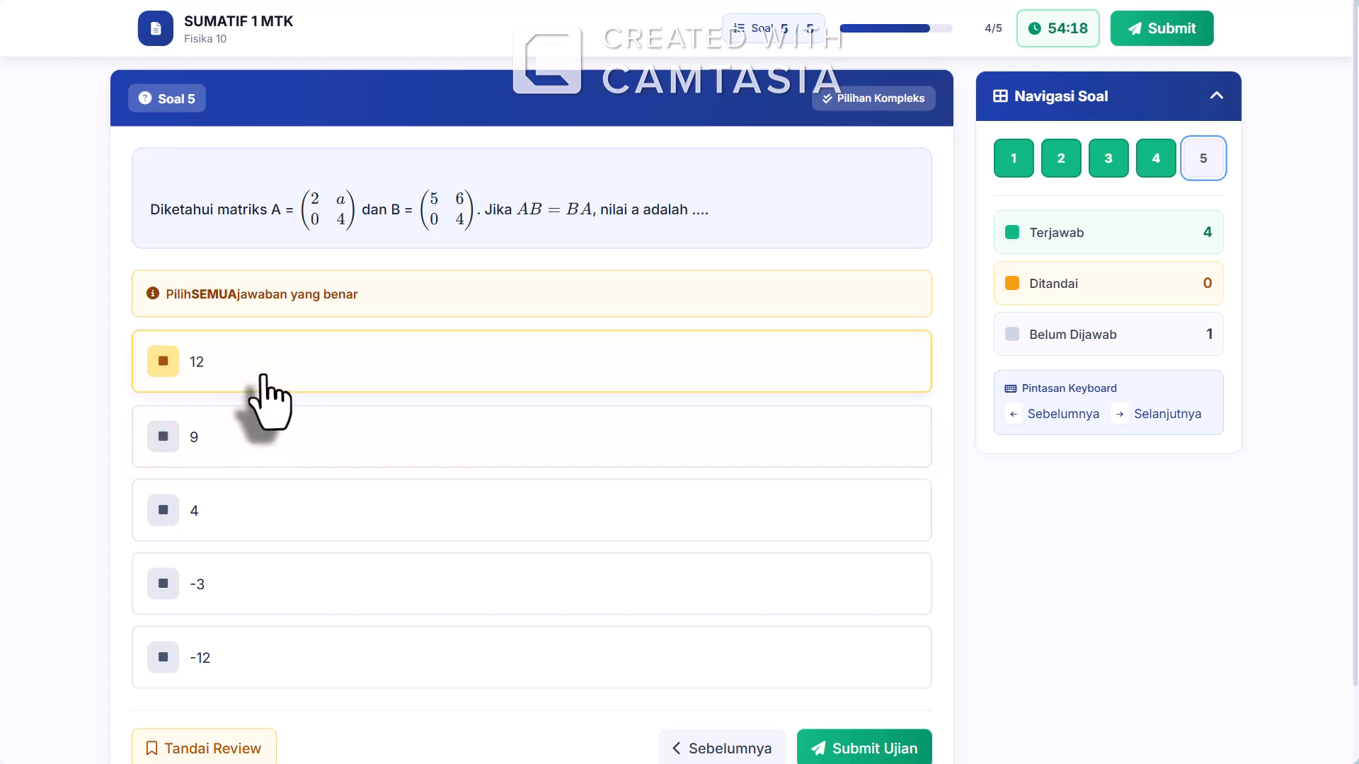
{"action": "left_click", "coordinate": [258, 374]}
{"action": "left_click", "coordinate": [261, 527]}
{"action": "left_click", "coordinate": [280, 584]}
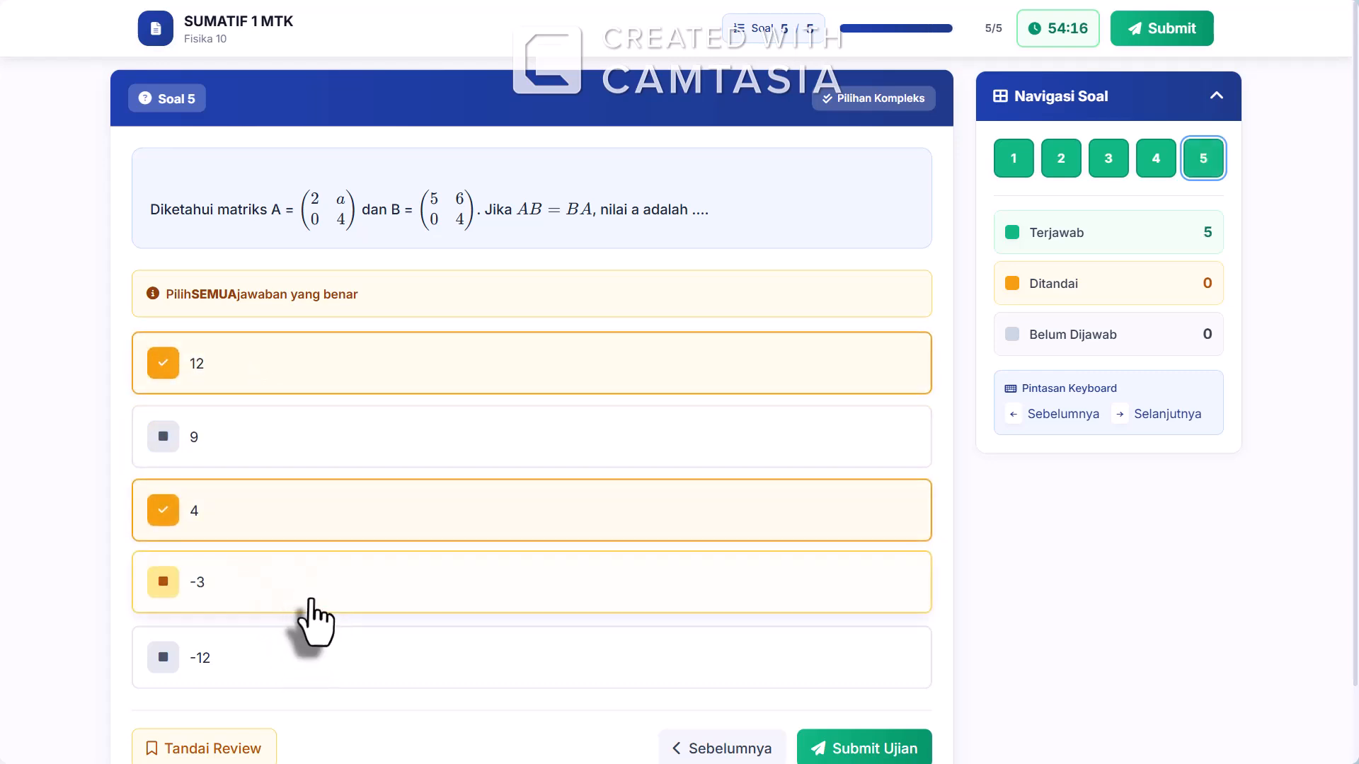
Check the answers to question 5, submit the exam, and look through the page shown while awaiting results
{"action": "scroll", "coordinate": [814, 623], "scroll_direction": "down", "scroll_amount": 1}
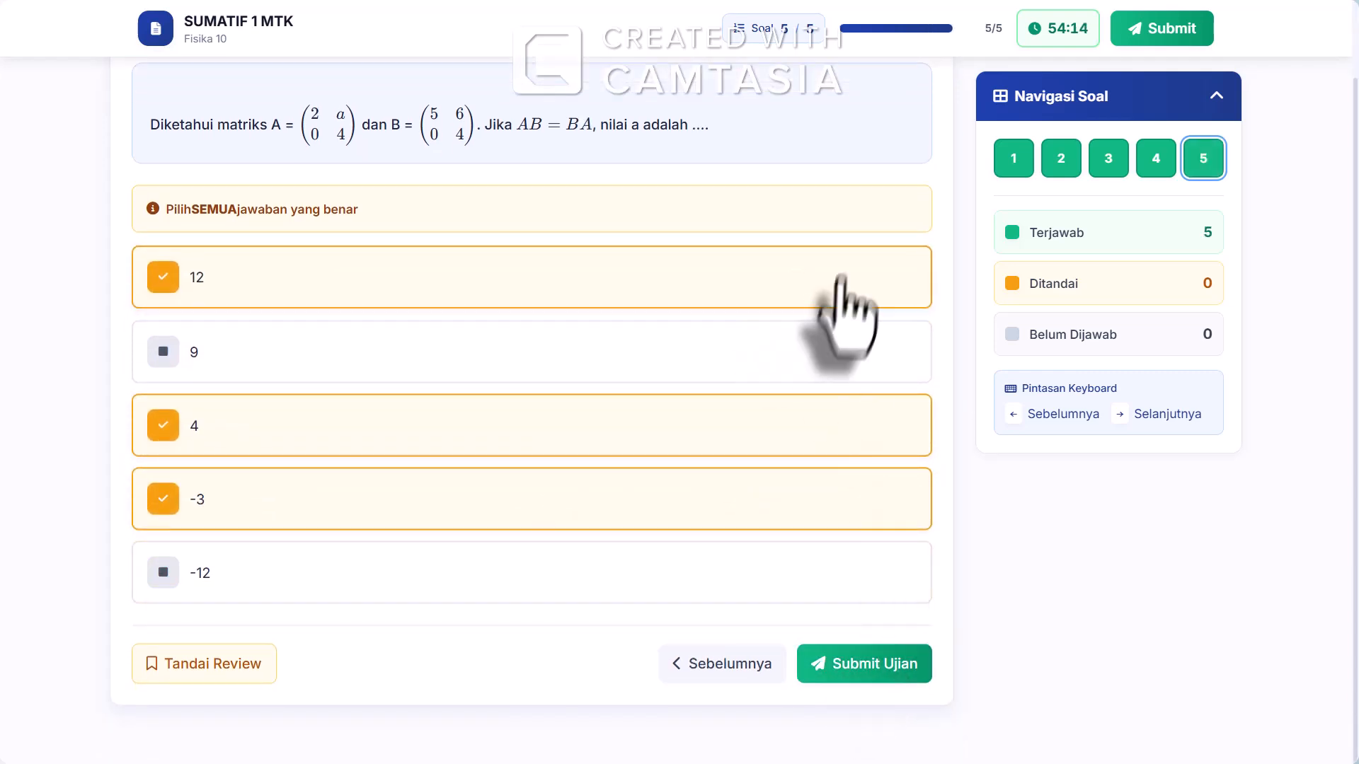
{"action": "scroll", "coordinate": [779, 312], "scroll_direction": "up", "scroll_amount": 1}
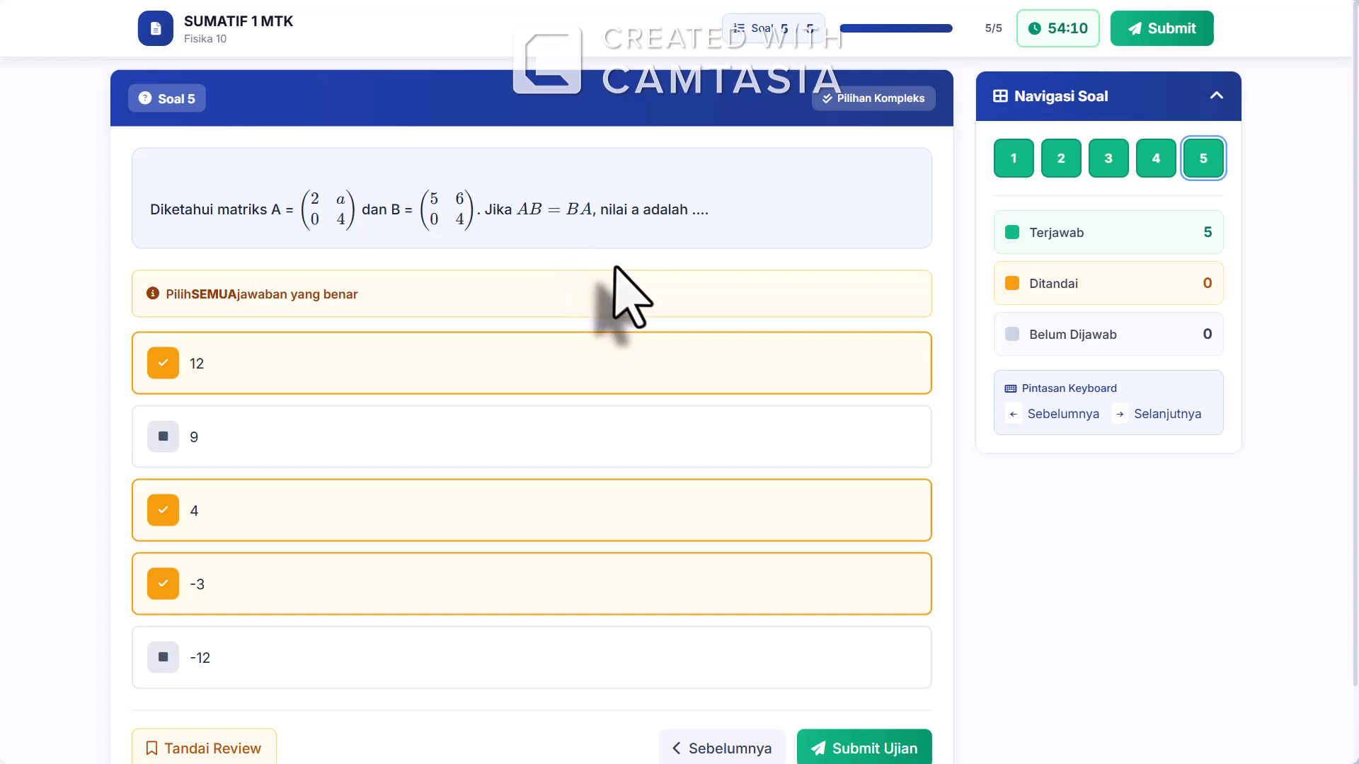
{"action": "scroll", "coordinate": [615, 268], "scroll_direction": "down", "scroll_amount": 1}
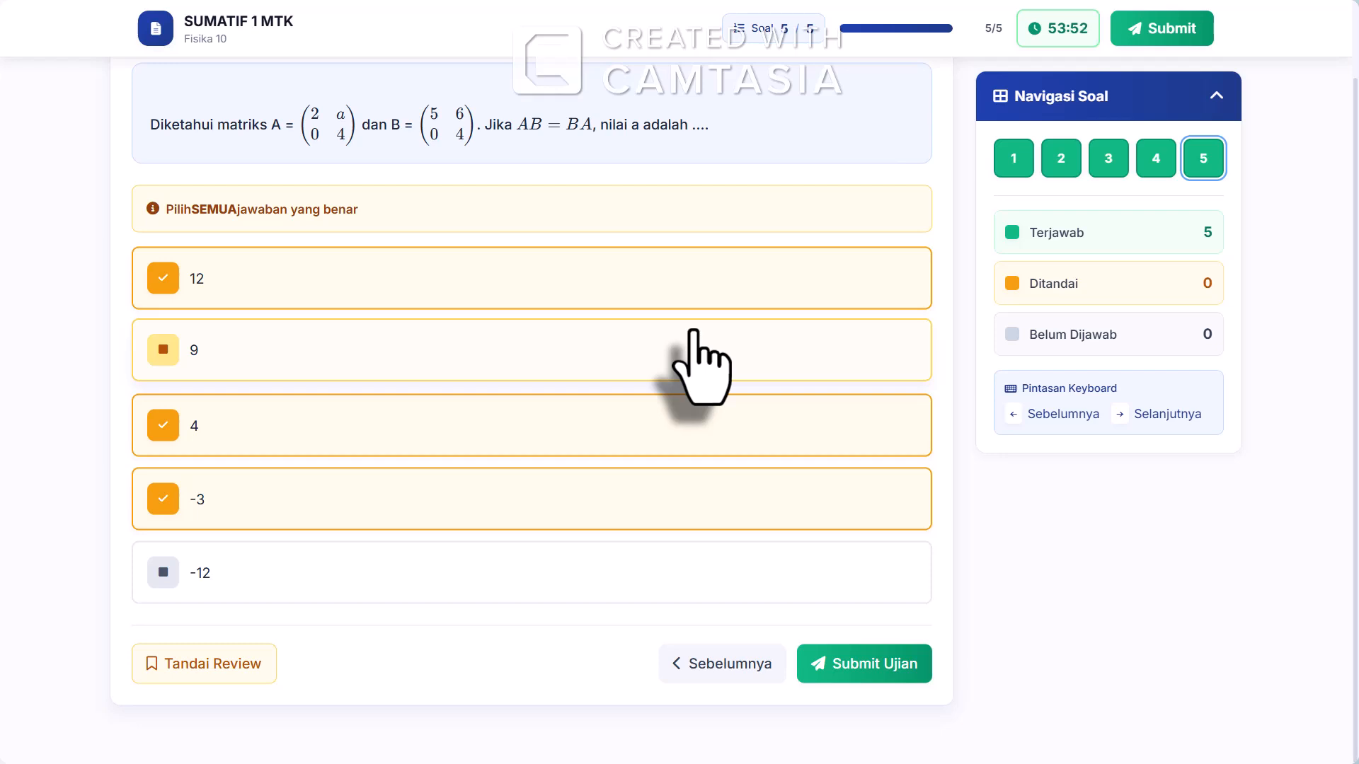
{"action": "scroll", "coordinate": [783, 290], "scroll_direction": "up", "scroll_amount": 1}
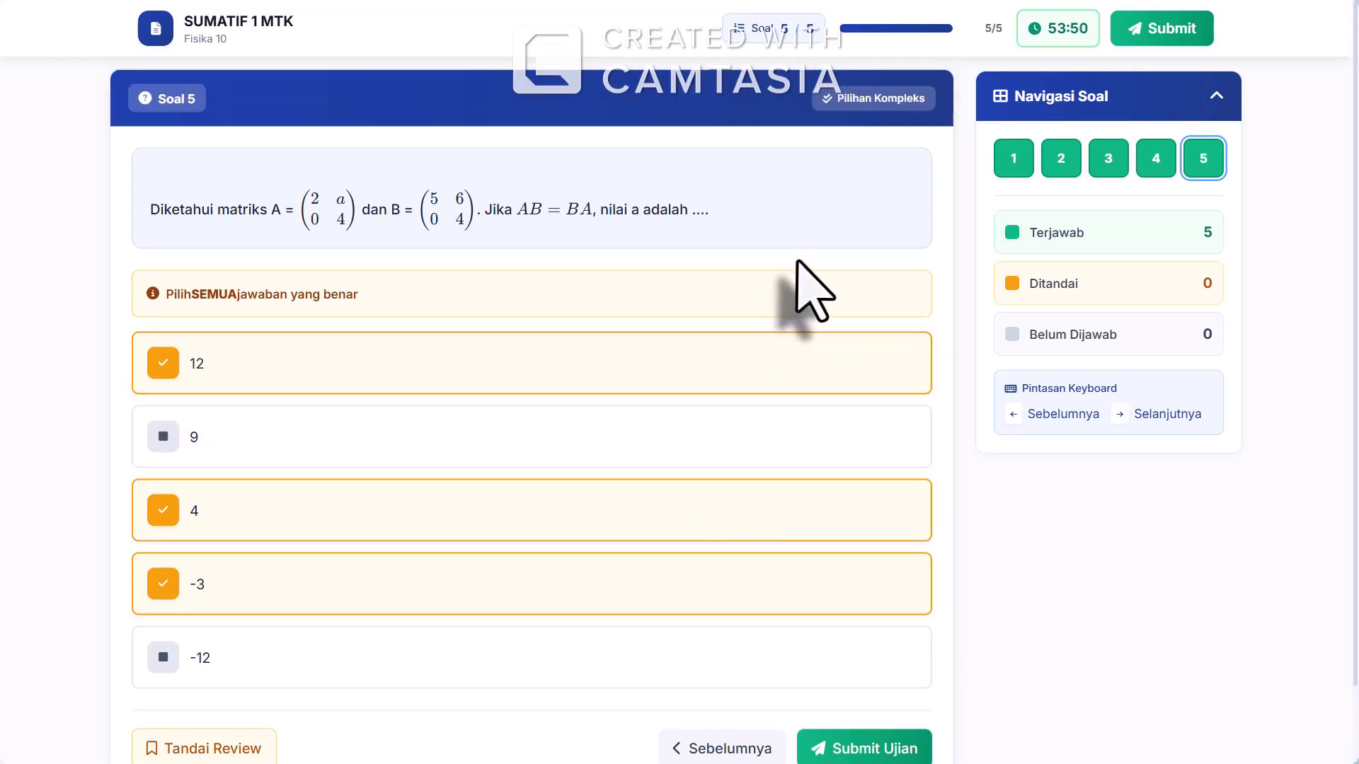
{"action": "scroll", "coordinate": [814, 290], "scroll_direction": "down", "scroll_amount": 1}
{"action": "left_click", "coordinate": [865, 667]}
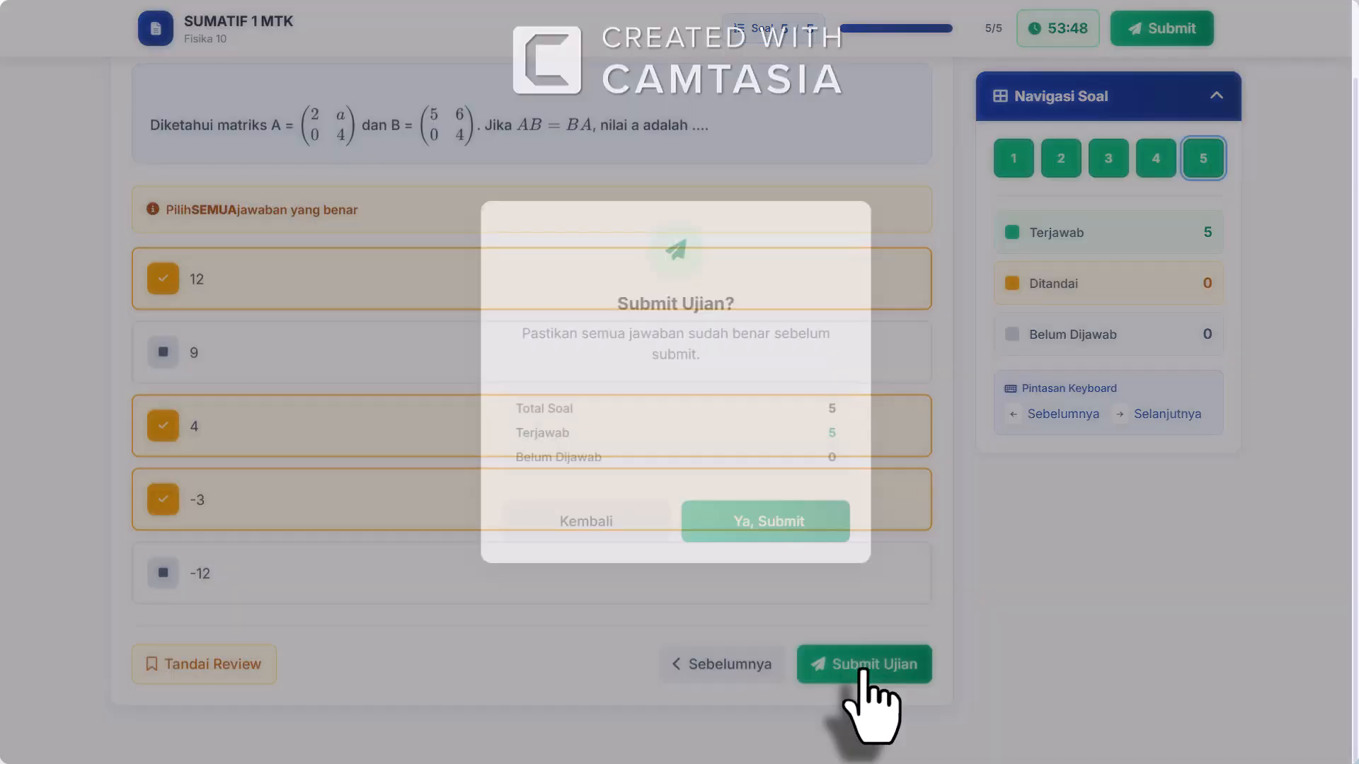
{"action": "left_click", "coordinate": [770, 527]}
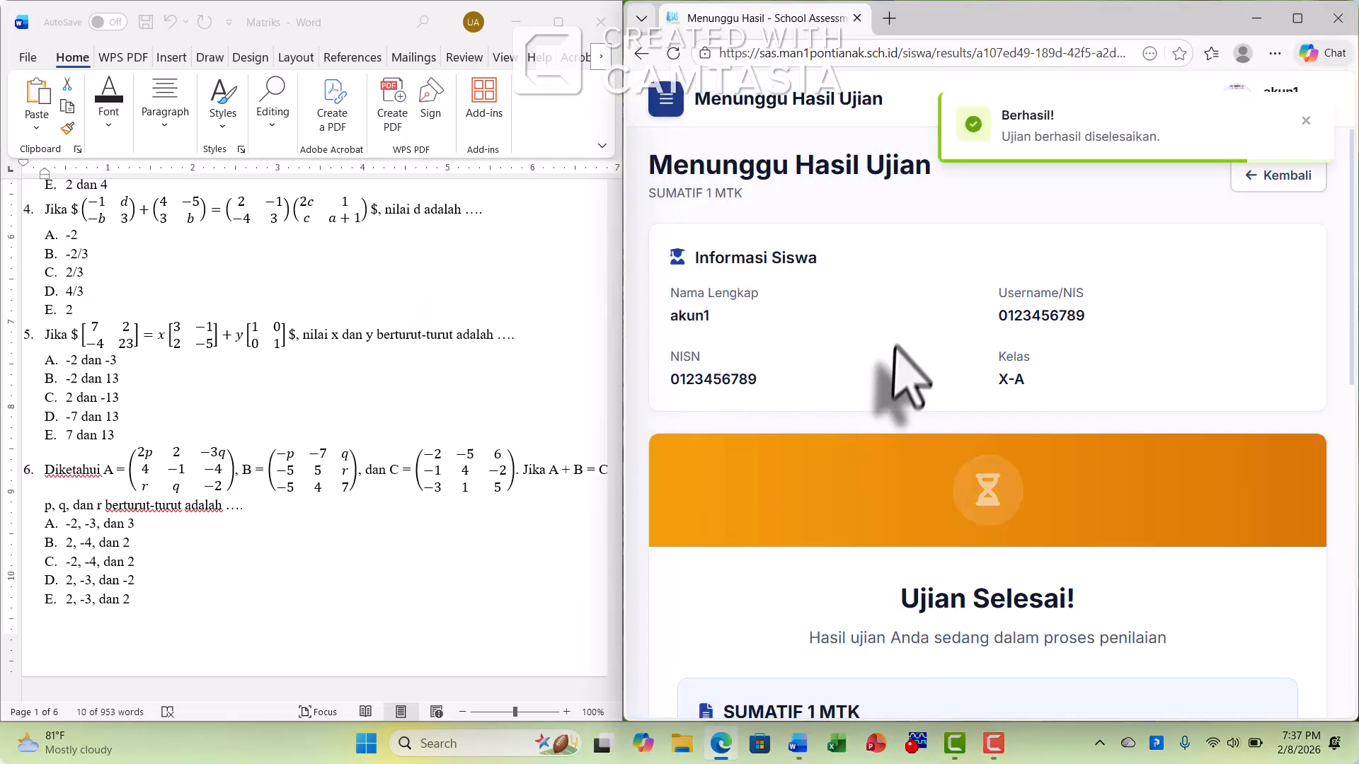
{"action": "scroll", "coordinate": [903, 380], "scroll_direction": "down", "scroll_amount": 5}
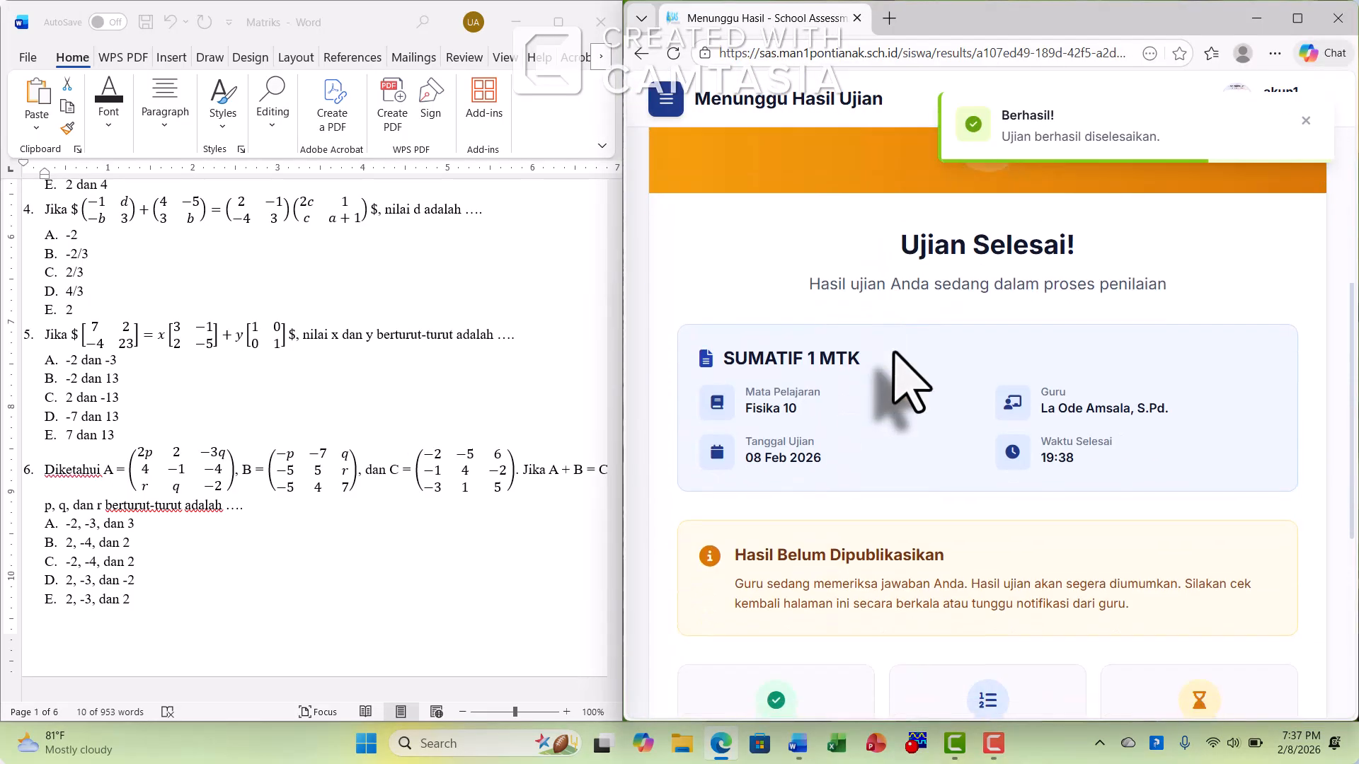
{"action": "scroll", "coordinate": [909, 378], "scroll_direction": "down", "scroll_amount": 5}
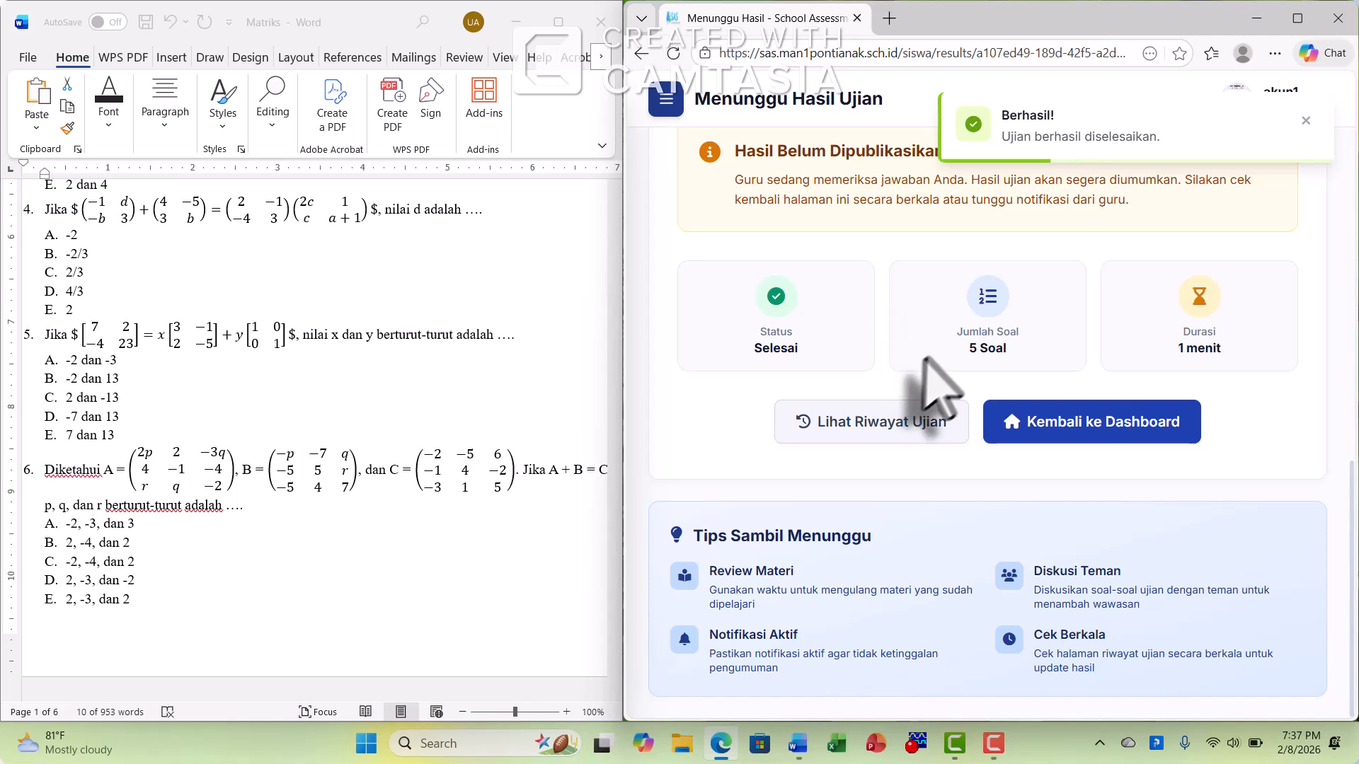
Log out of the student account and log in to the teacher account with the prefilled credentials
{"action": "scroll", "coordinate": [951, 318], "scroll_direction": "up", "scroll_amount": 1}
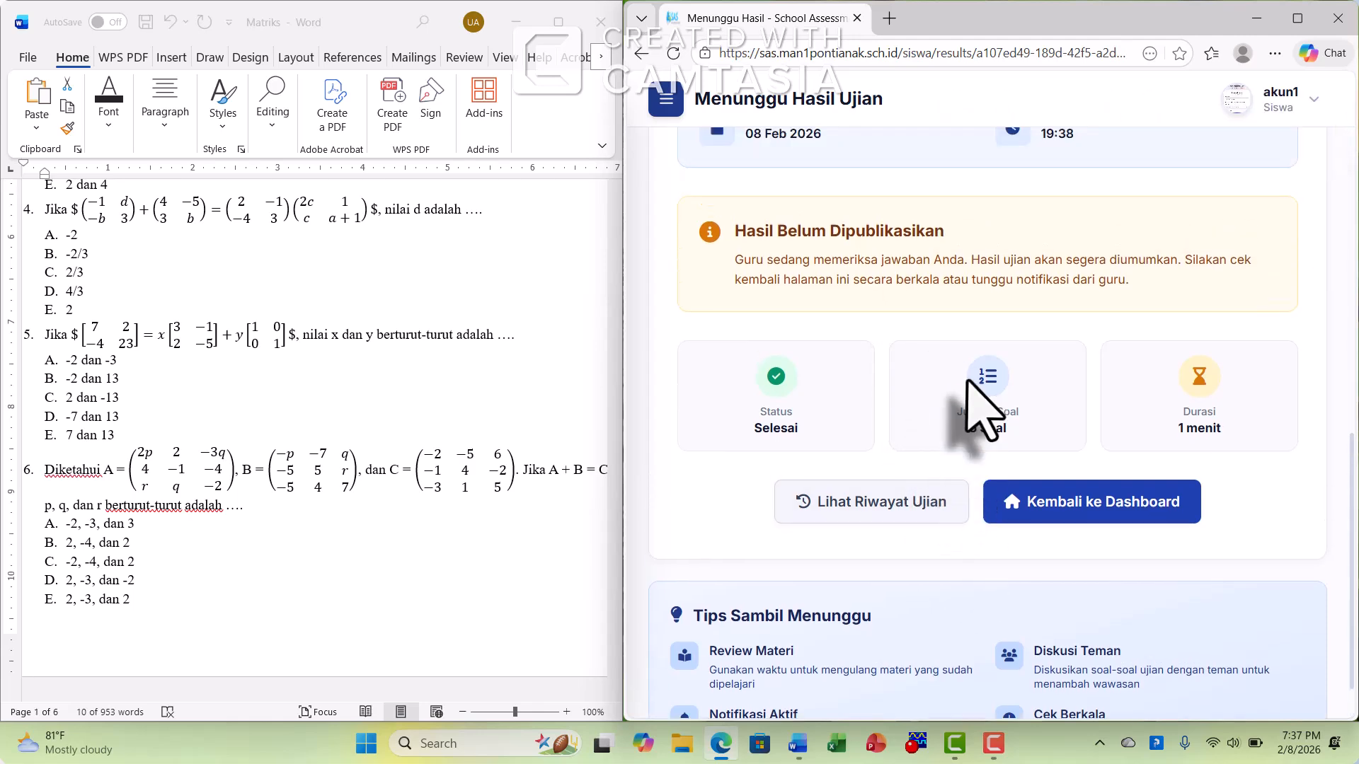
{"action": "scroll", "coordinate": [966, 381], "scroll_direction": "up", "scroll_amount": 6}
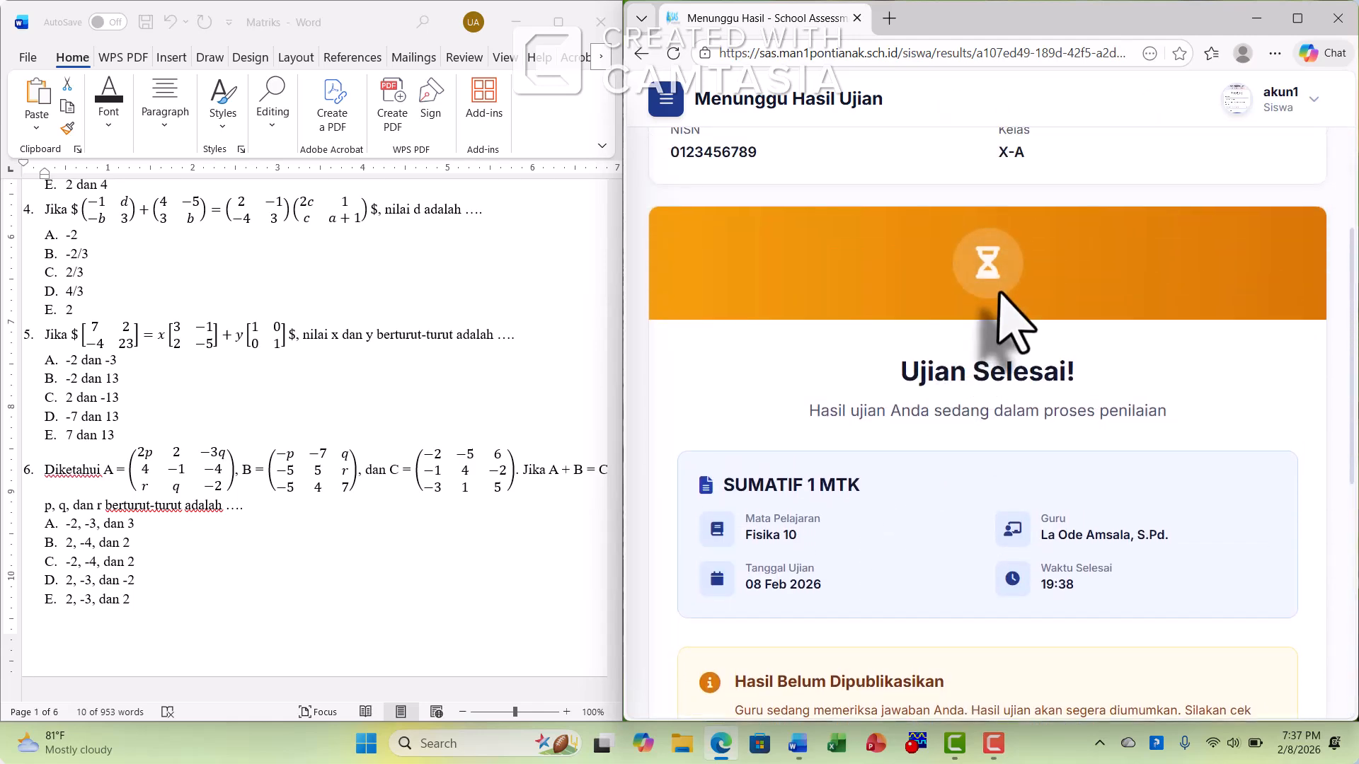
{"action": "scroll", "coordinate": [1097, 312], "scroll_direction": "down", "scroll_amount": 7}
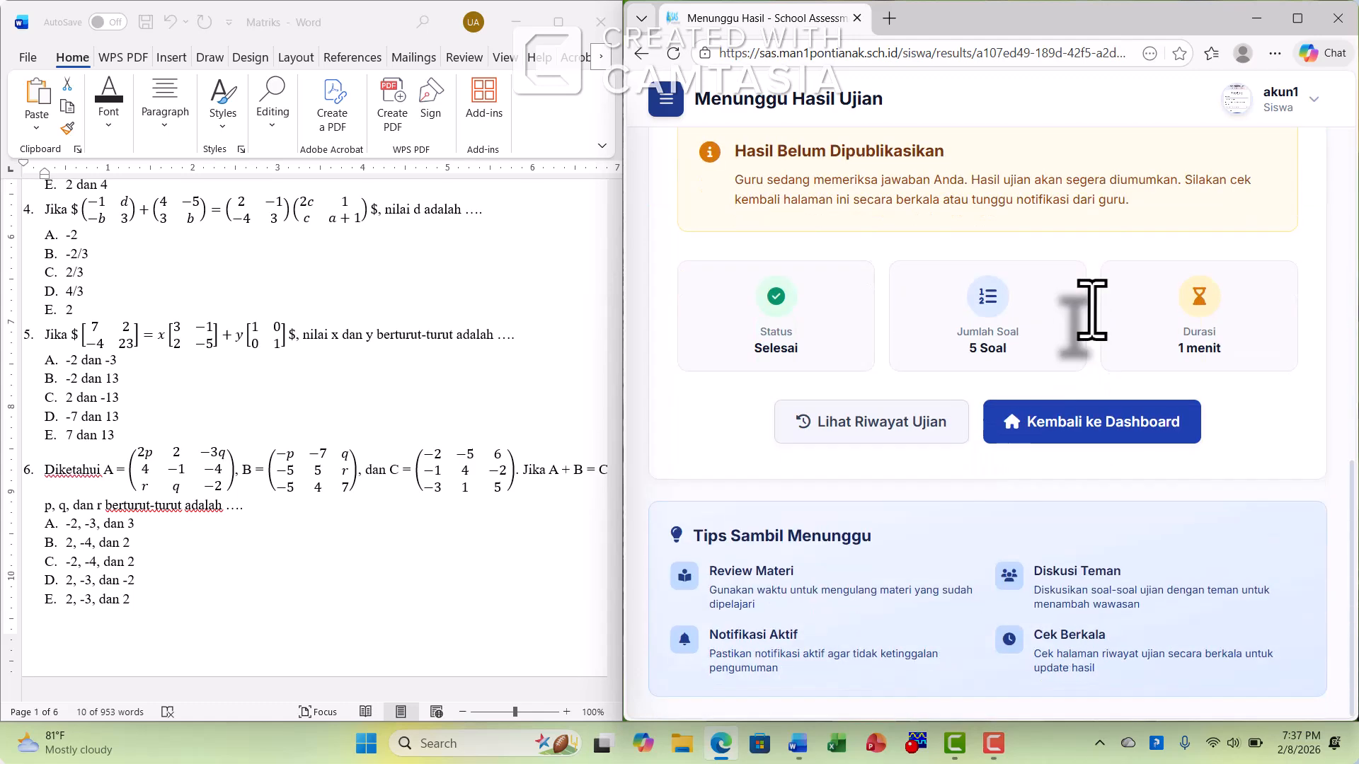
{"action": "scroll", "coordinate": [1104, 306], "scroll_direction": "up", "scroll_amount": 4}
{"action": "scroll", "coordinate": [1112, 312], "scroll_direction": "up", "scroll_amount": 6}
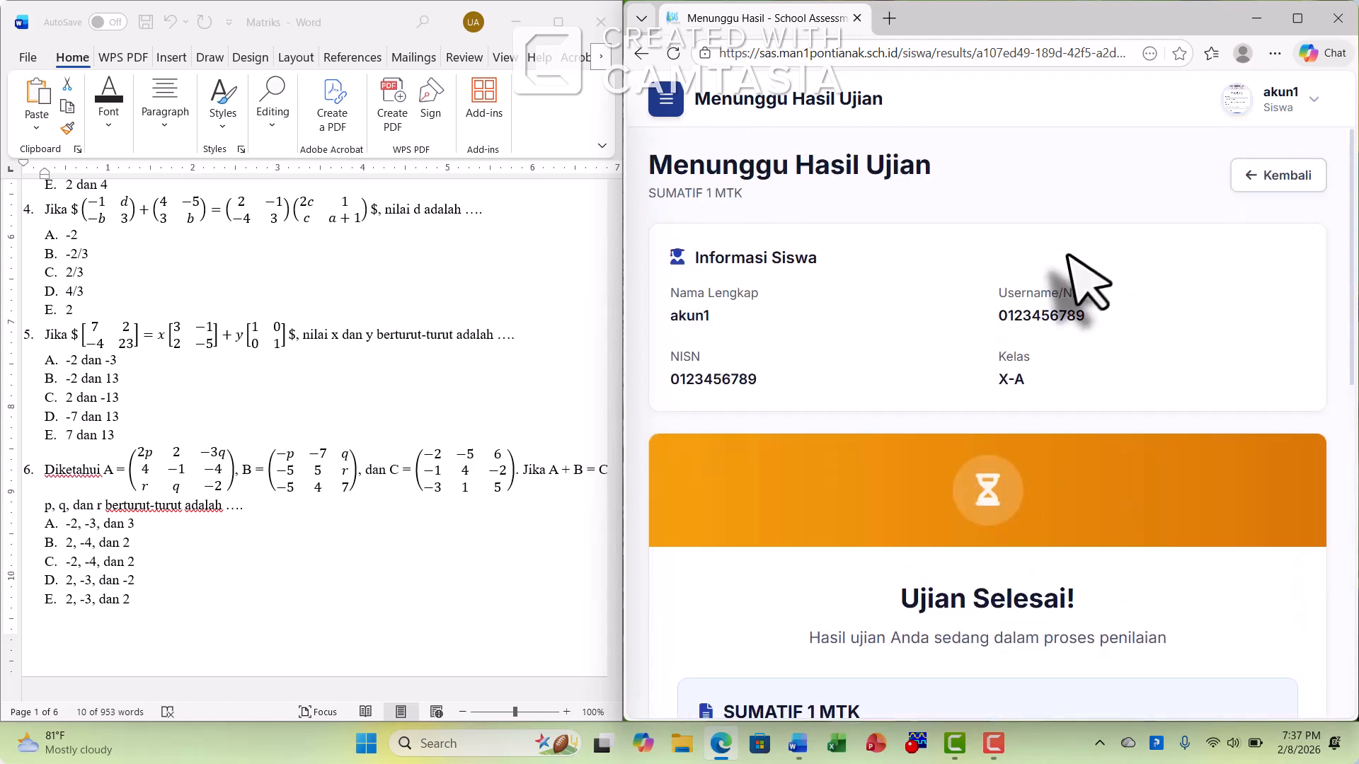
{"action": "left_click", "coordinate": [1316, 102]}
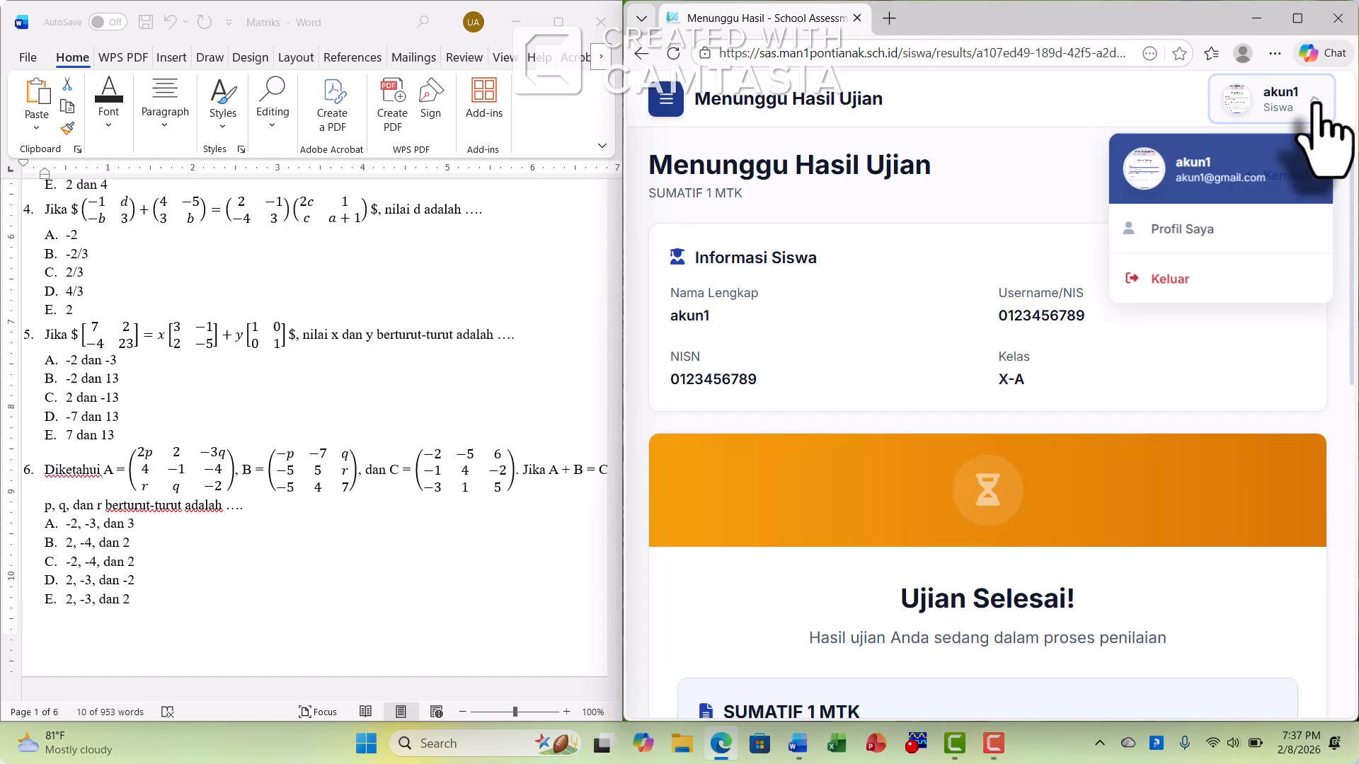
{"action": "left_click", "coordinate": [1175, 283]}
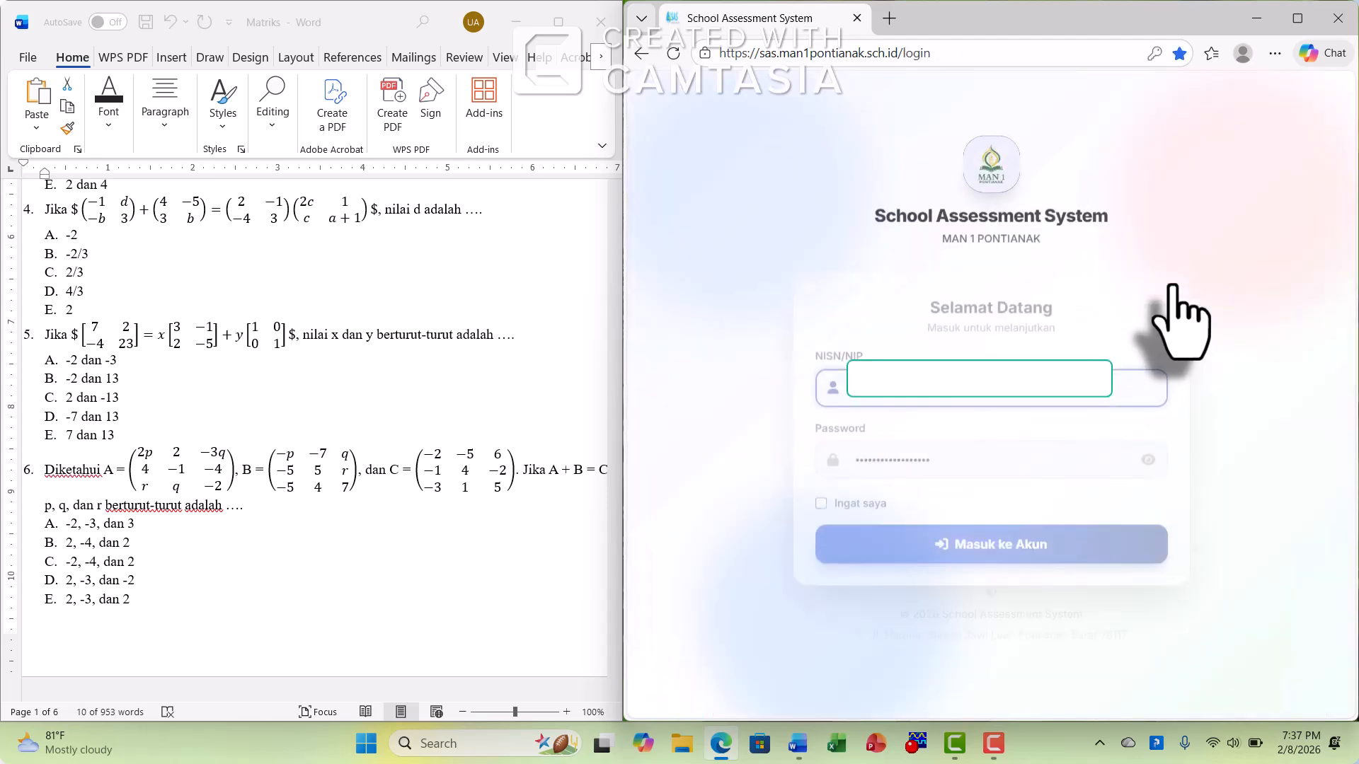
{"action": "left_click", "coordinate": [958, 548]}
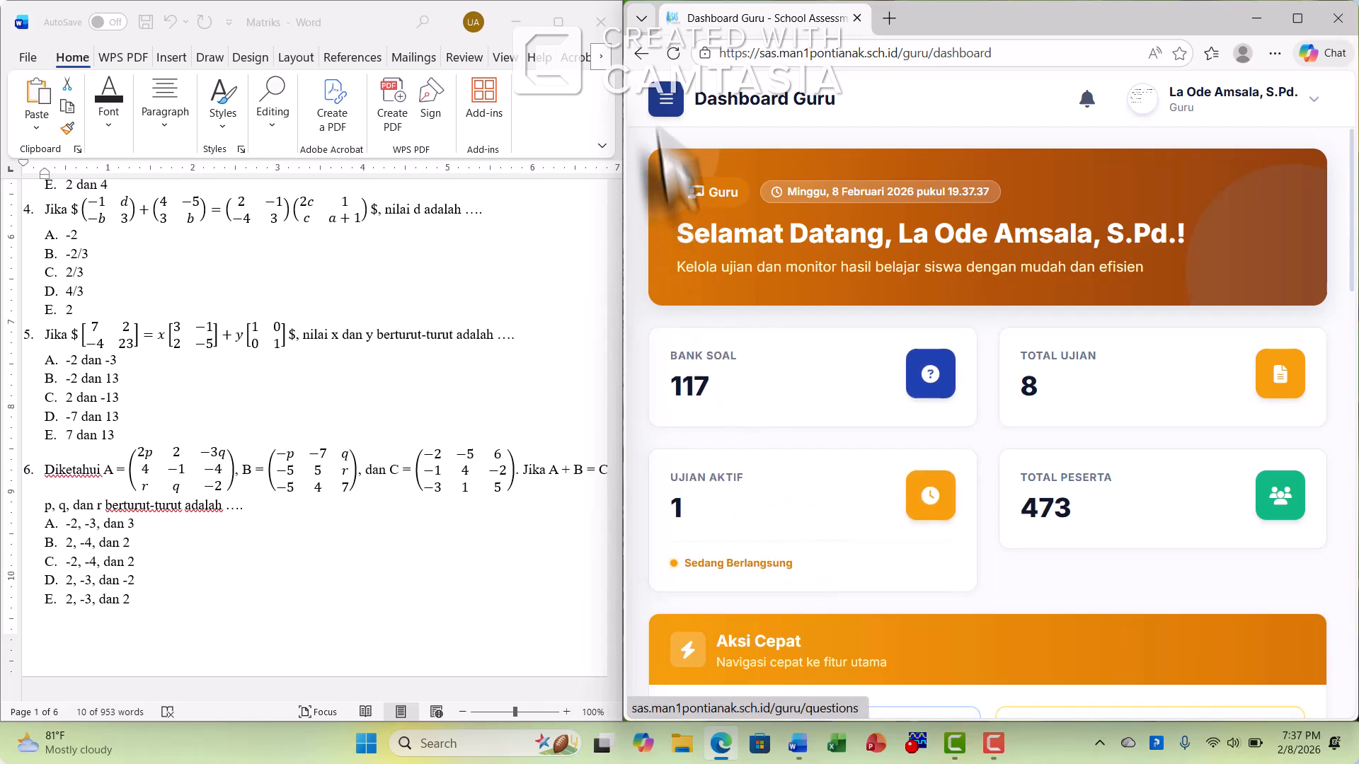
In the teacher's exam management list, turn on result display for SUMATIF 1 MTK and confirm showing it to students
{"action": "left_click", "coordinate": [664, 101]}
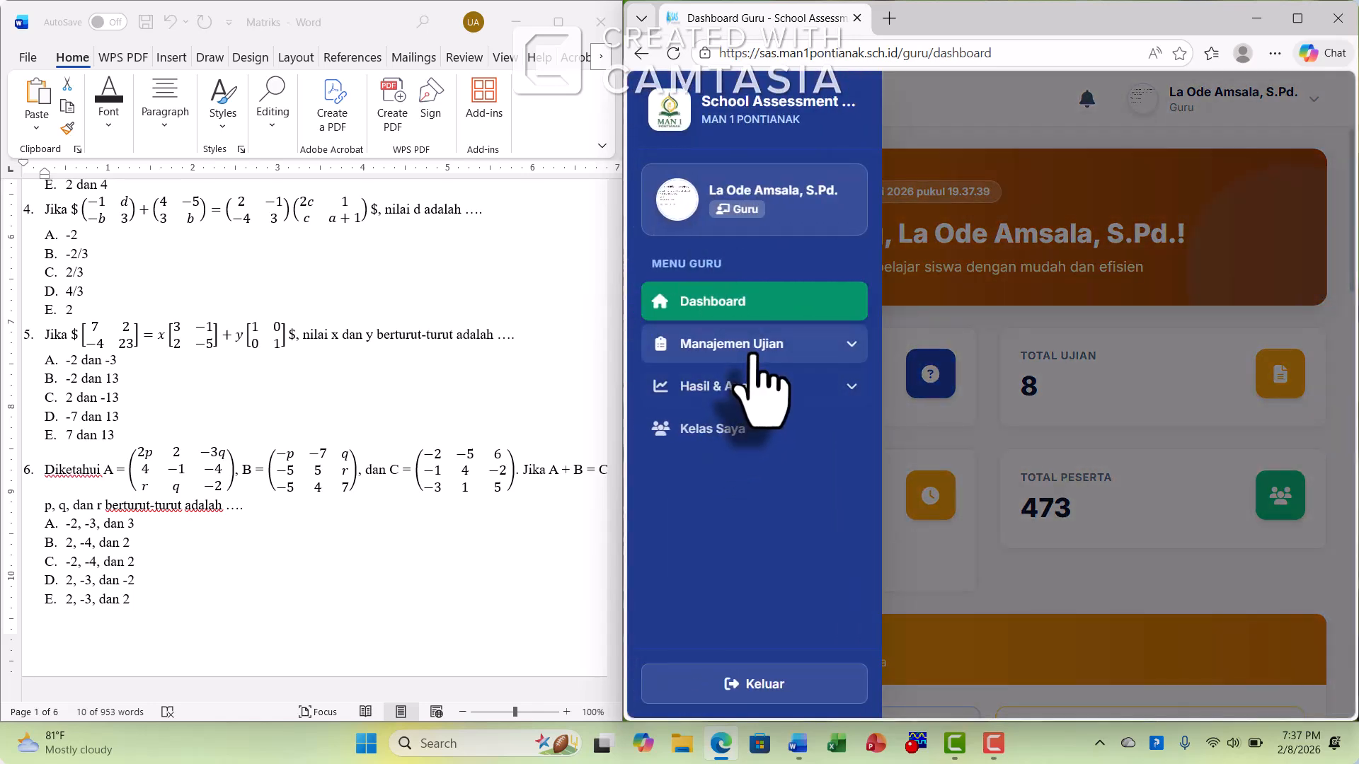
{"action": "left_click", "coordinate": [751, 354]}
{"action": "left_click", "coordinate": [752, 456]}
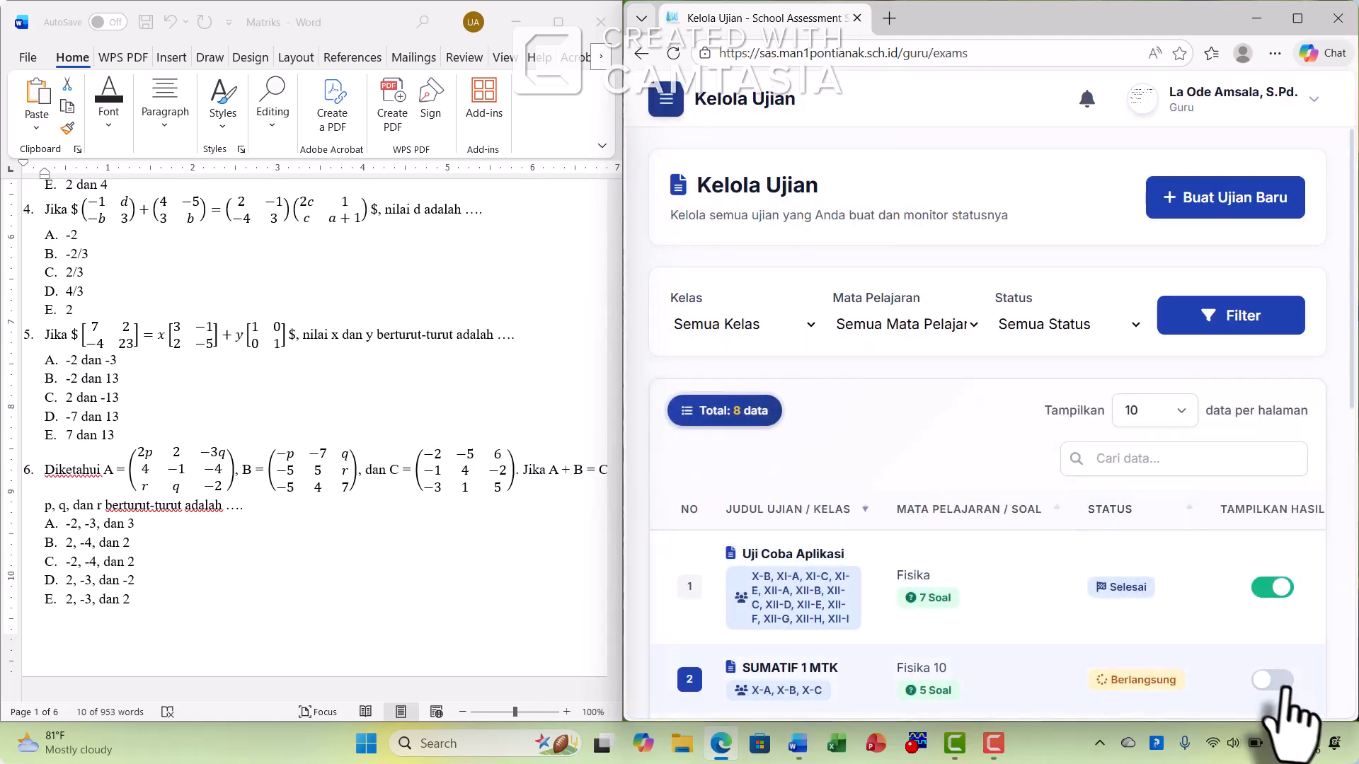
{"action": "left_click", "coordinate": [1277, 681]}
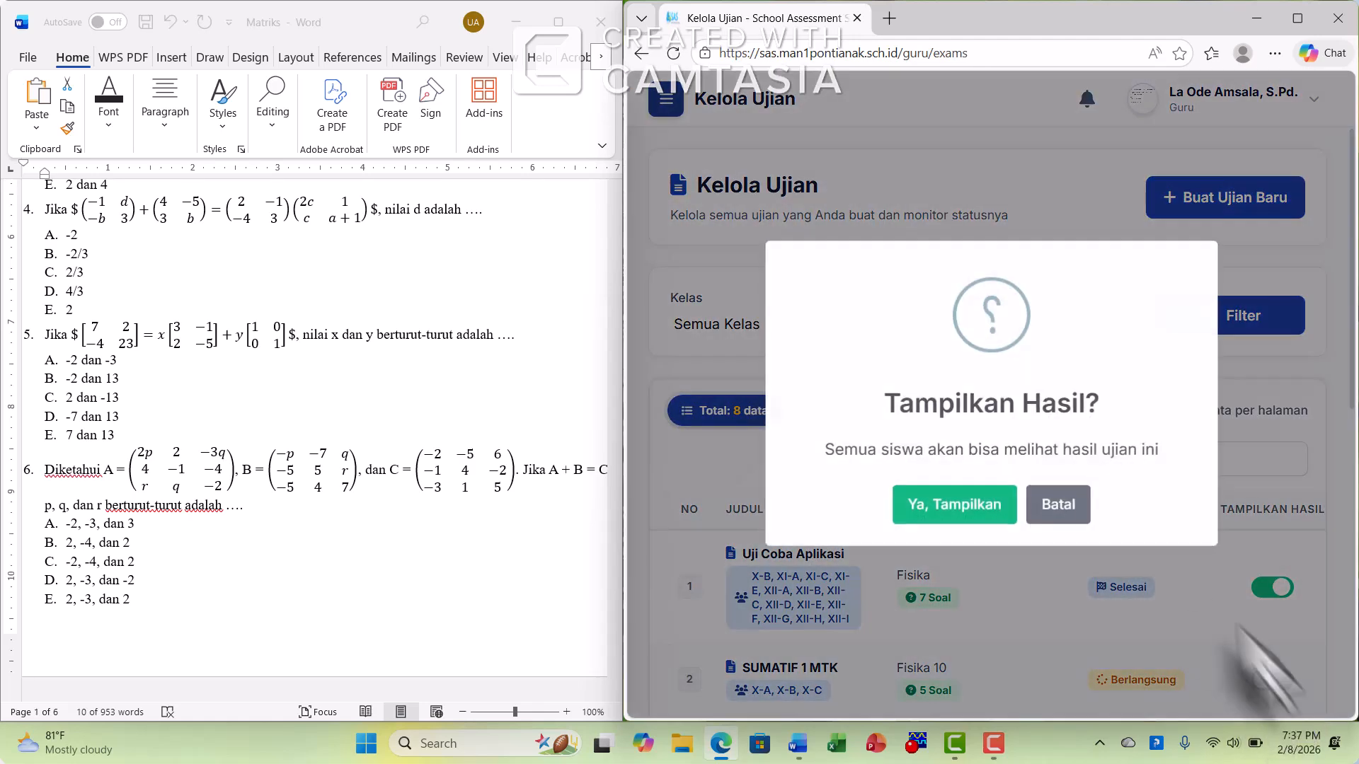
{"action": "left_click", "coordinate": [966, 513]}
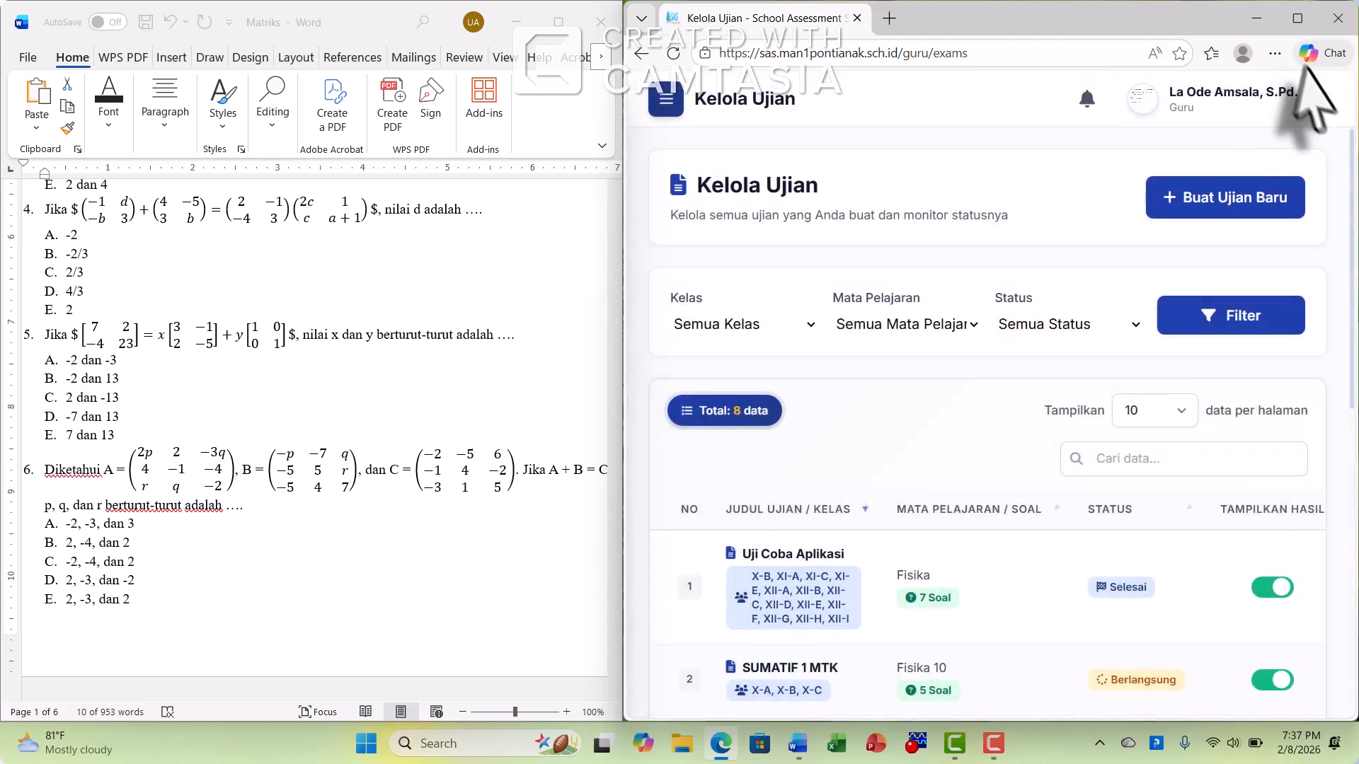
Log out of the teacher account, log in as the student with the NISN and account password, and decline saving the password
{"action": "left_click", "coordinate": [1235, 99]}
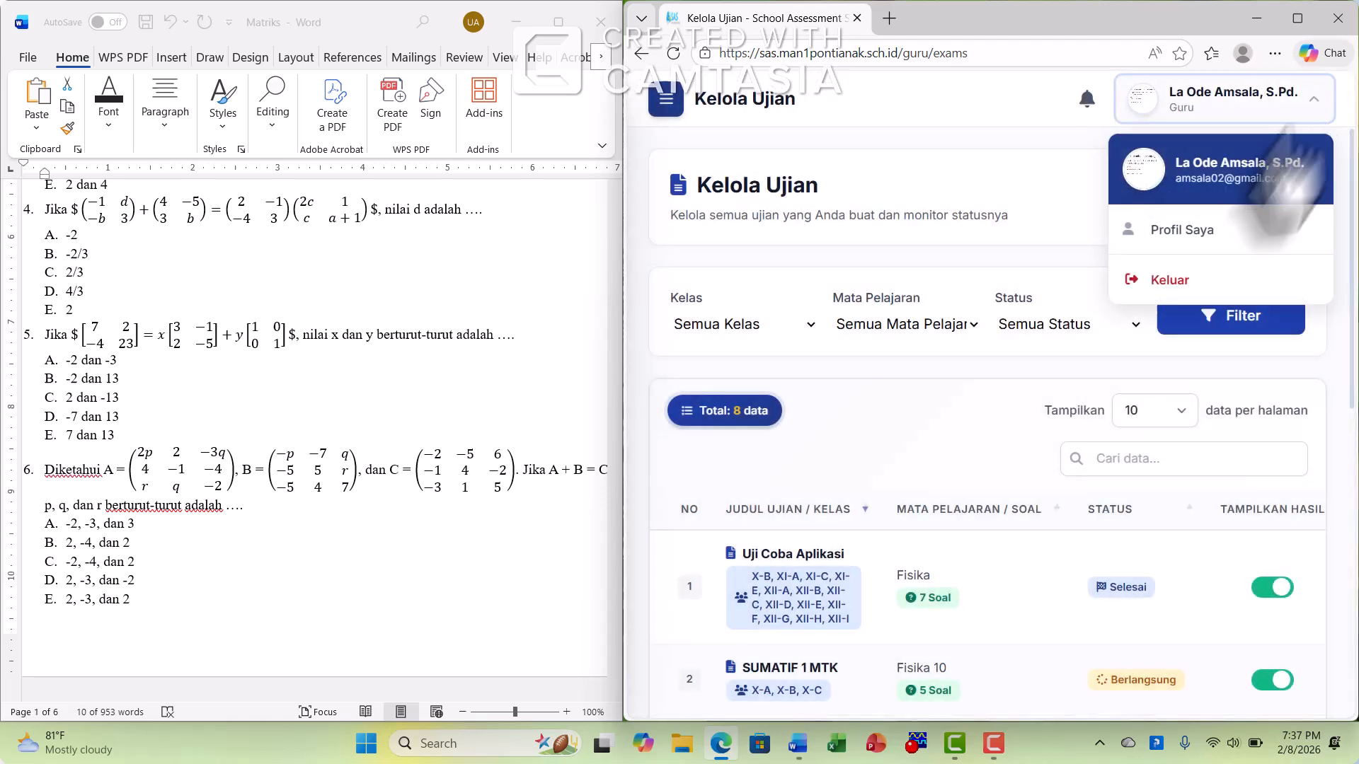
{"action": "left_click", "coordinate": [1196, 281]}
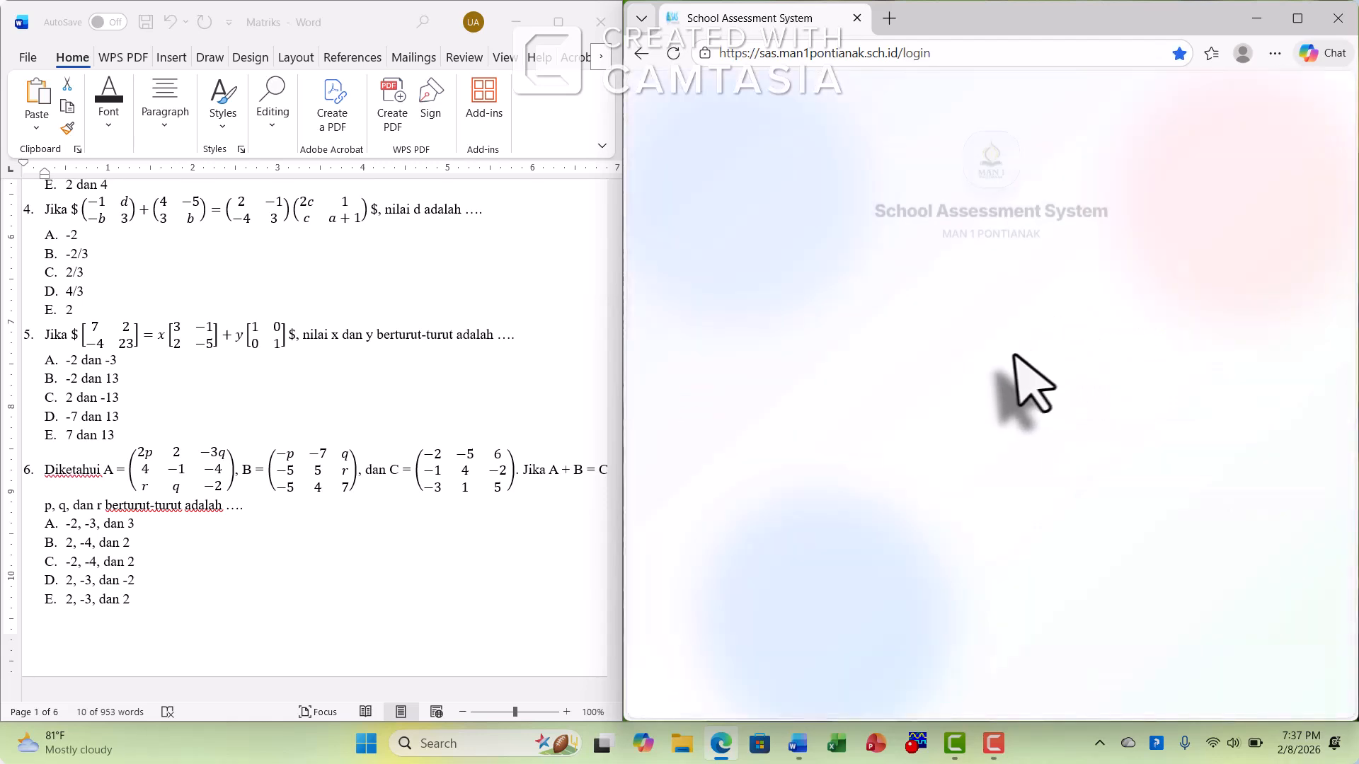
{"action": "left_click", "coordinate": [959, 379]}
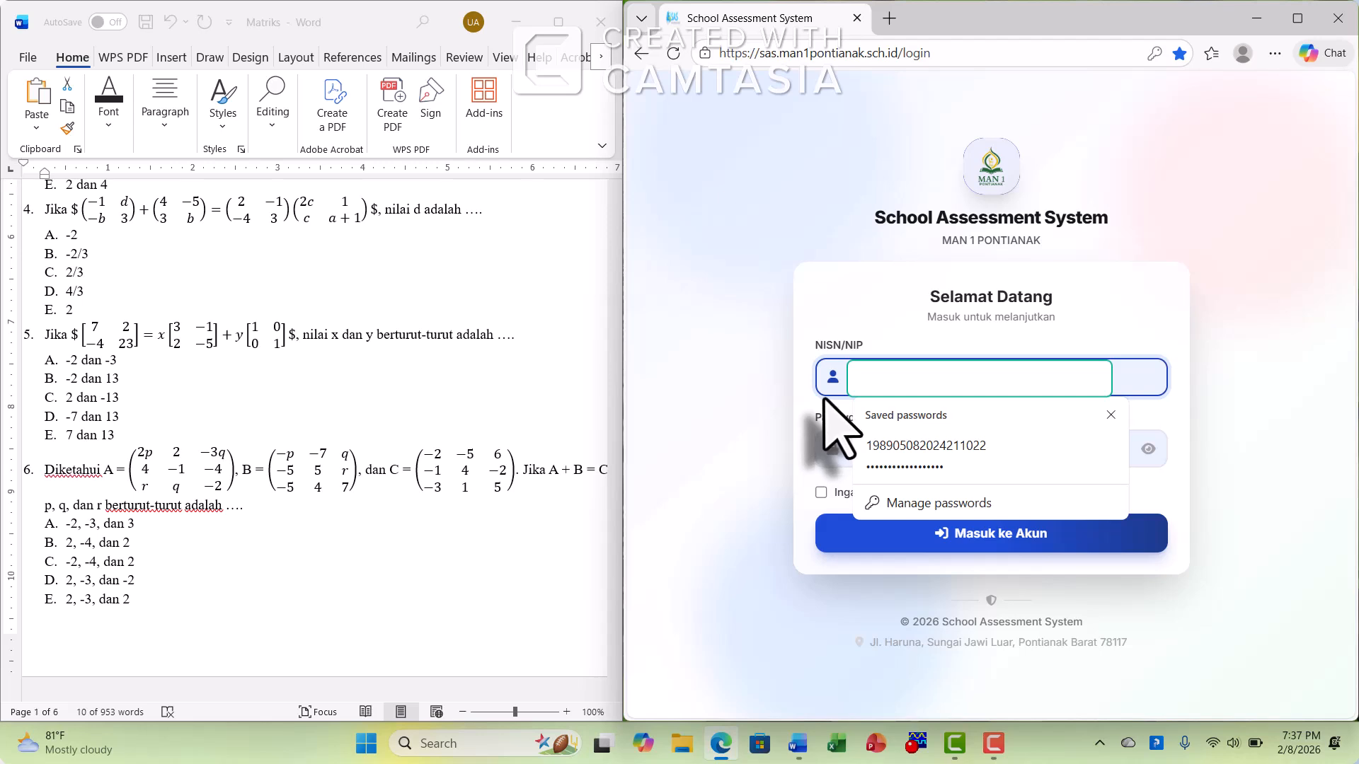
{"action": "type", "text": "0"}
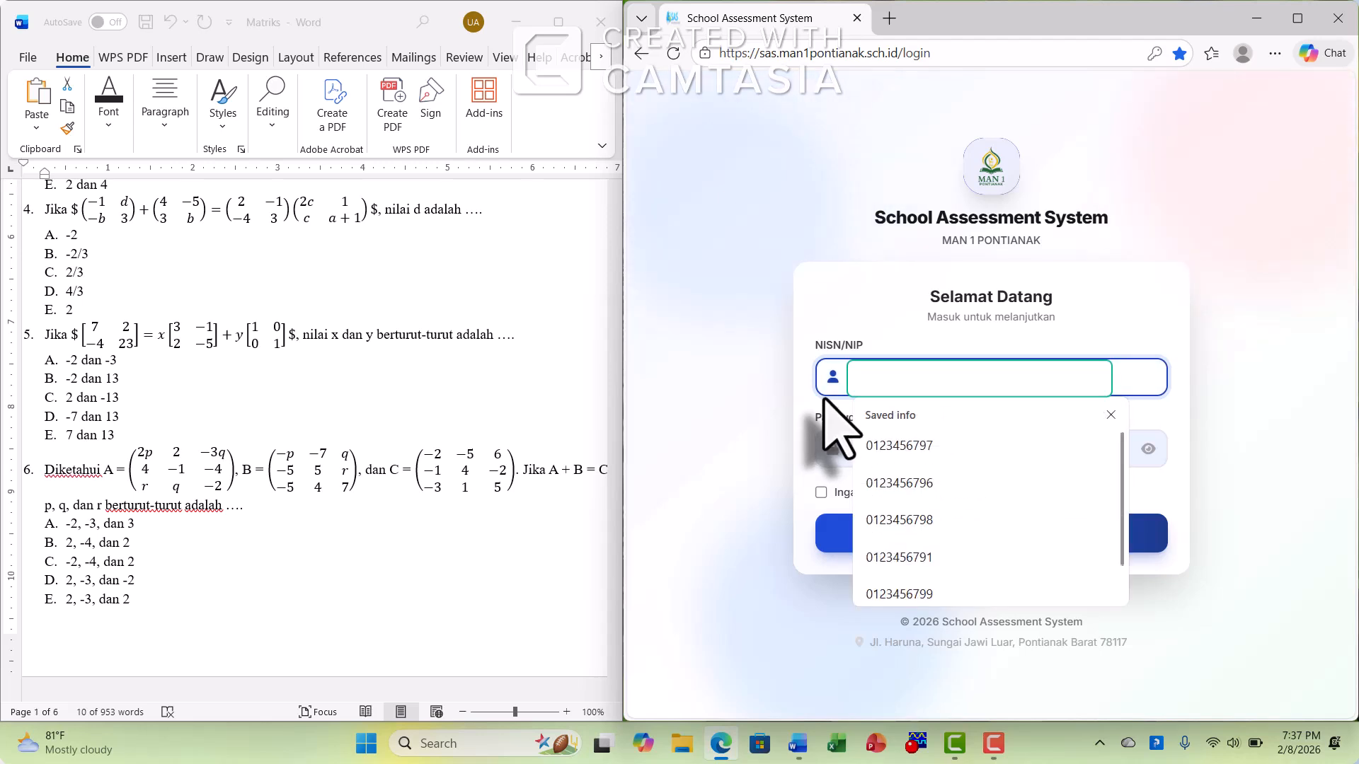
{"action": "type", "text": "89"}
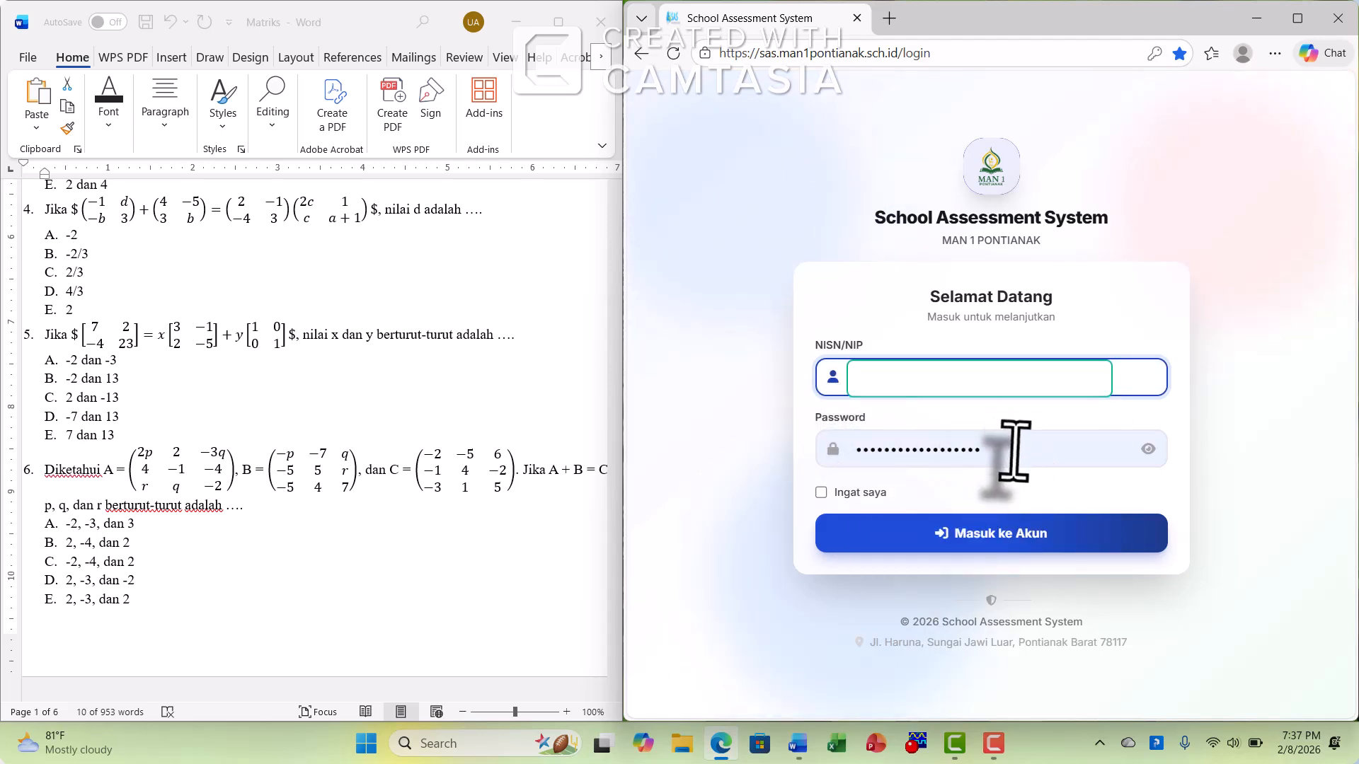
{"action": "left_click_drag", "start_coordinate": [1015, 451], "coordinate": [791, 462]}
{"action": "type", "text": "•"}
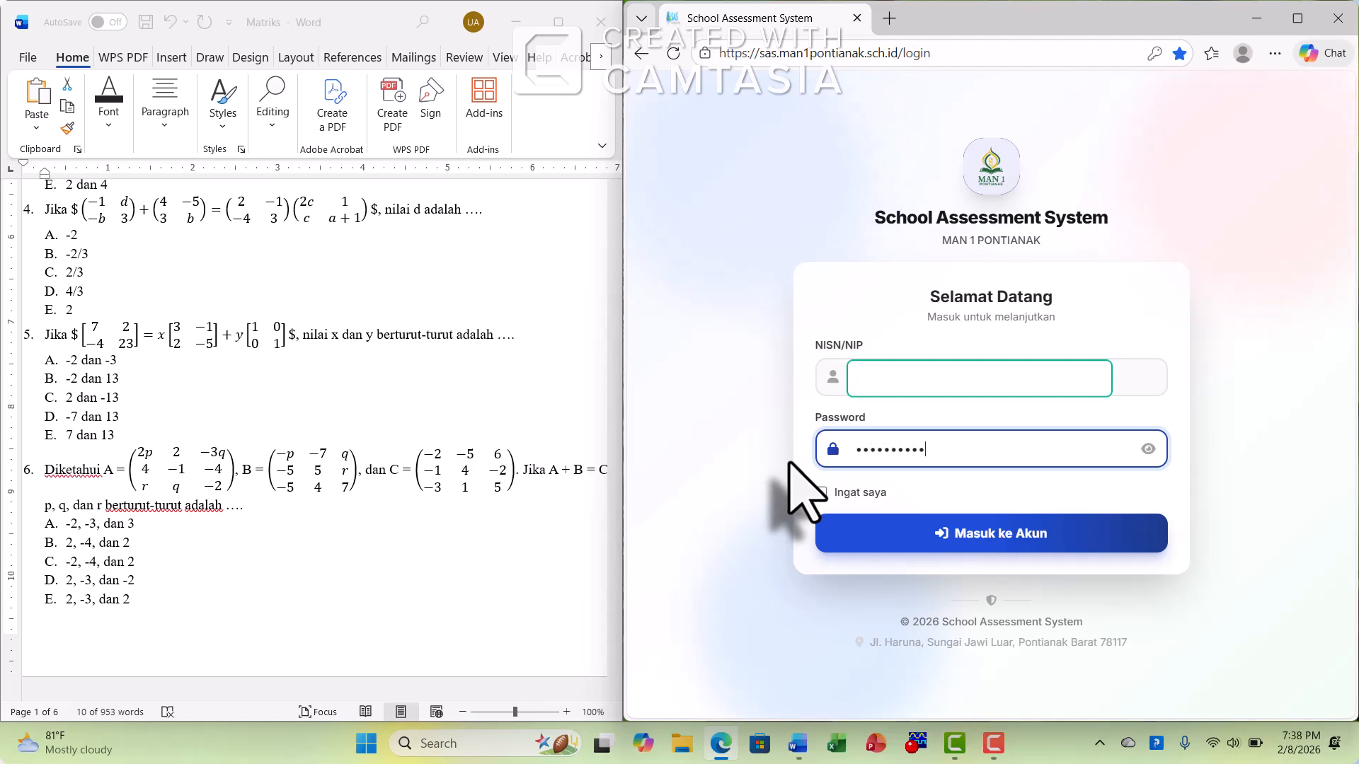
{"action": "left_click", "coordinate": [949, 545]}
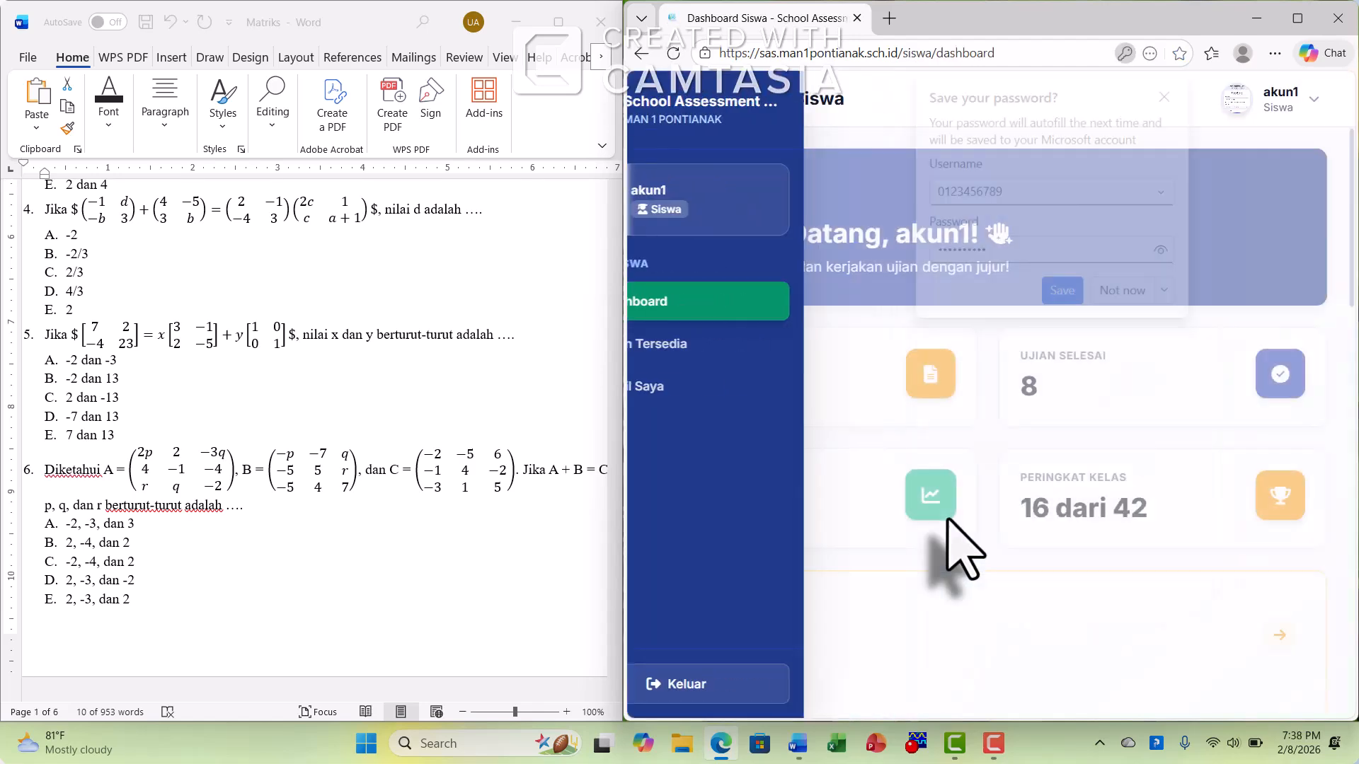
{"action": "left_click", "coordinate": [1122, 290]}
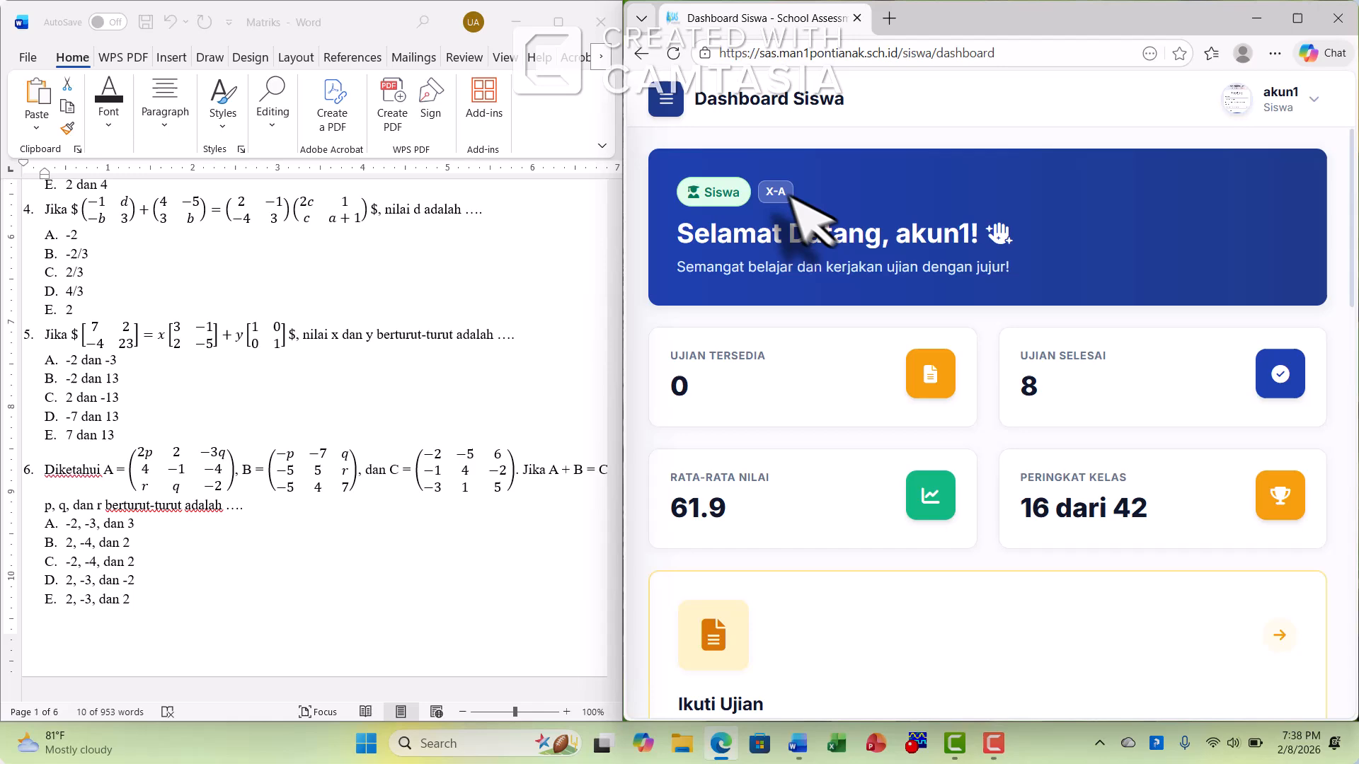
Open the detailed SUMATIF 1 MTK result from the student's exam history
{"action": "left_click", "coordinate": [669, 102]}
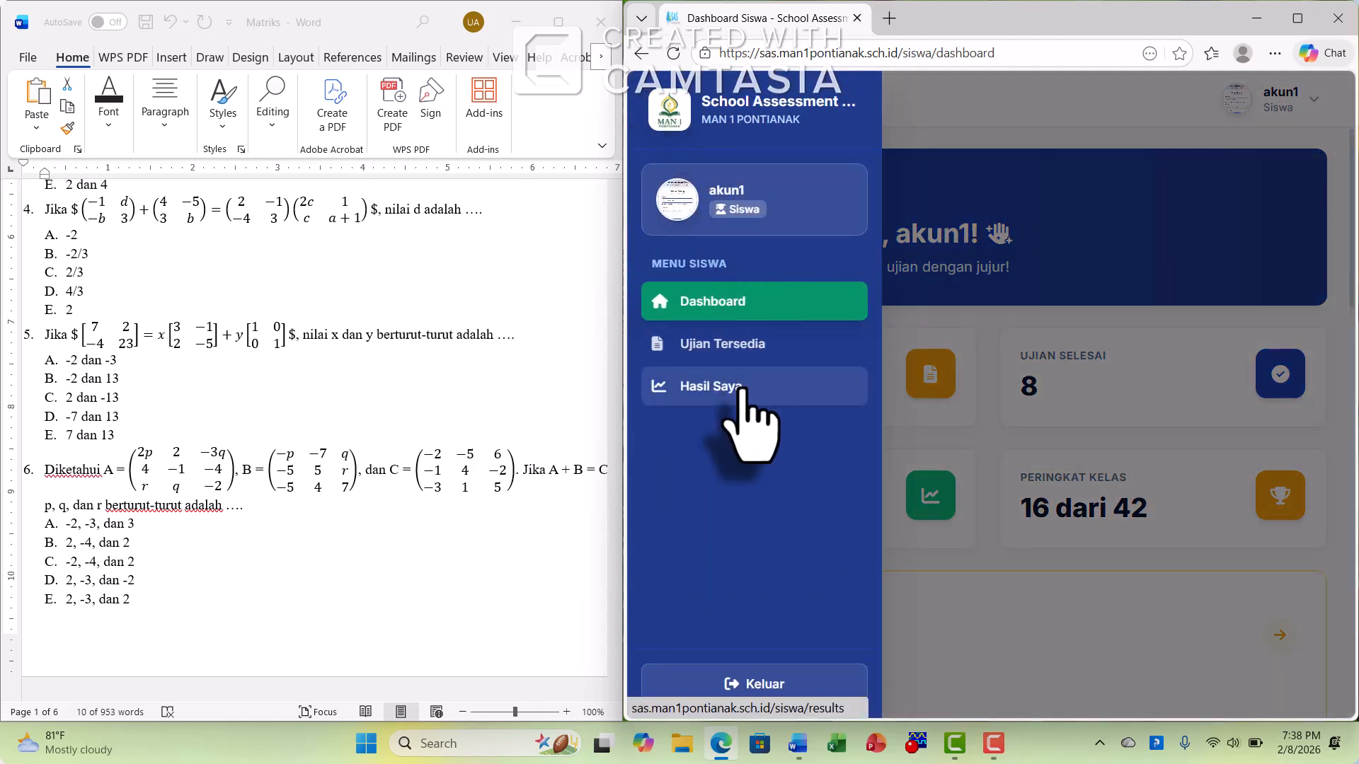
{"action": "left_click", "coordinate": [739, 390]}
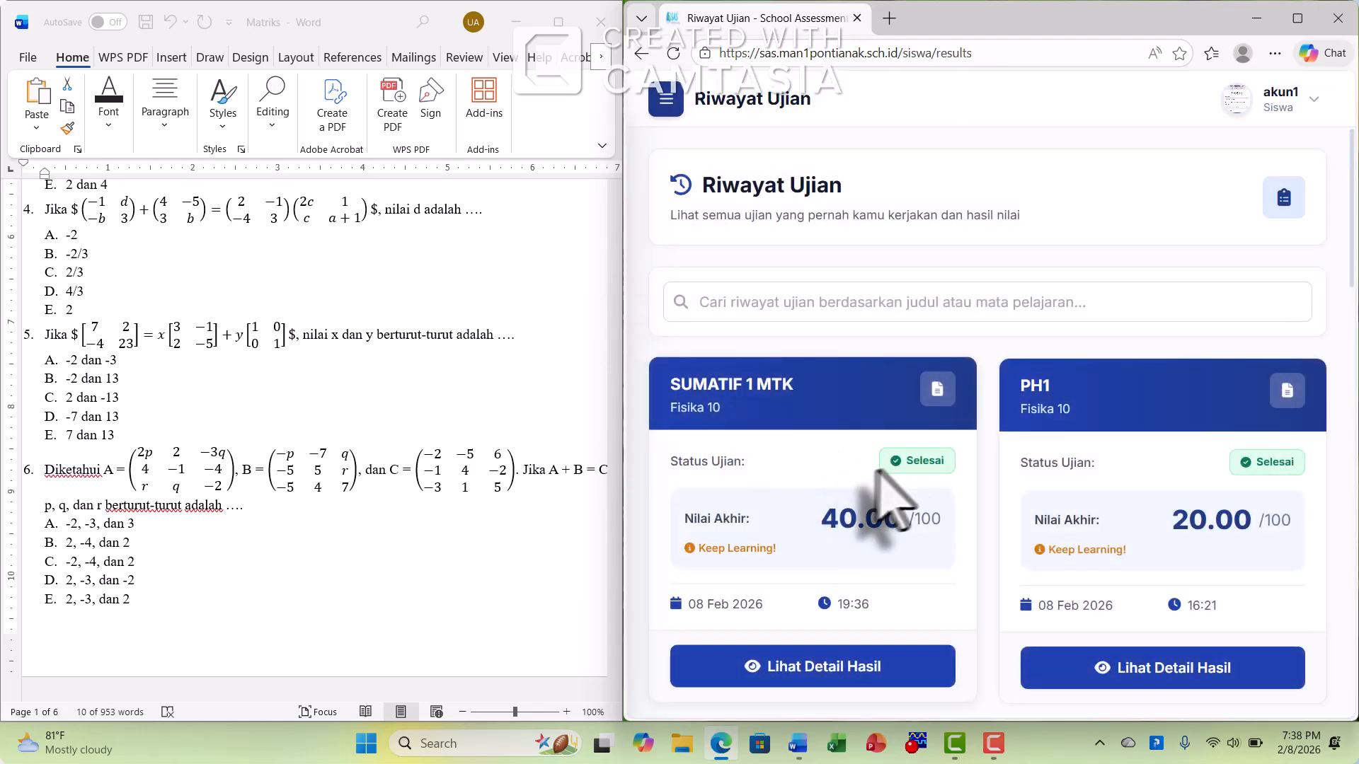
{"action": "scroll", "coordinate": [753, 389], "scroll_direction": "down", "scroll_amount": 1}
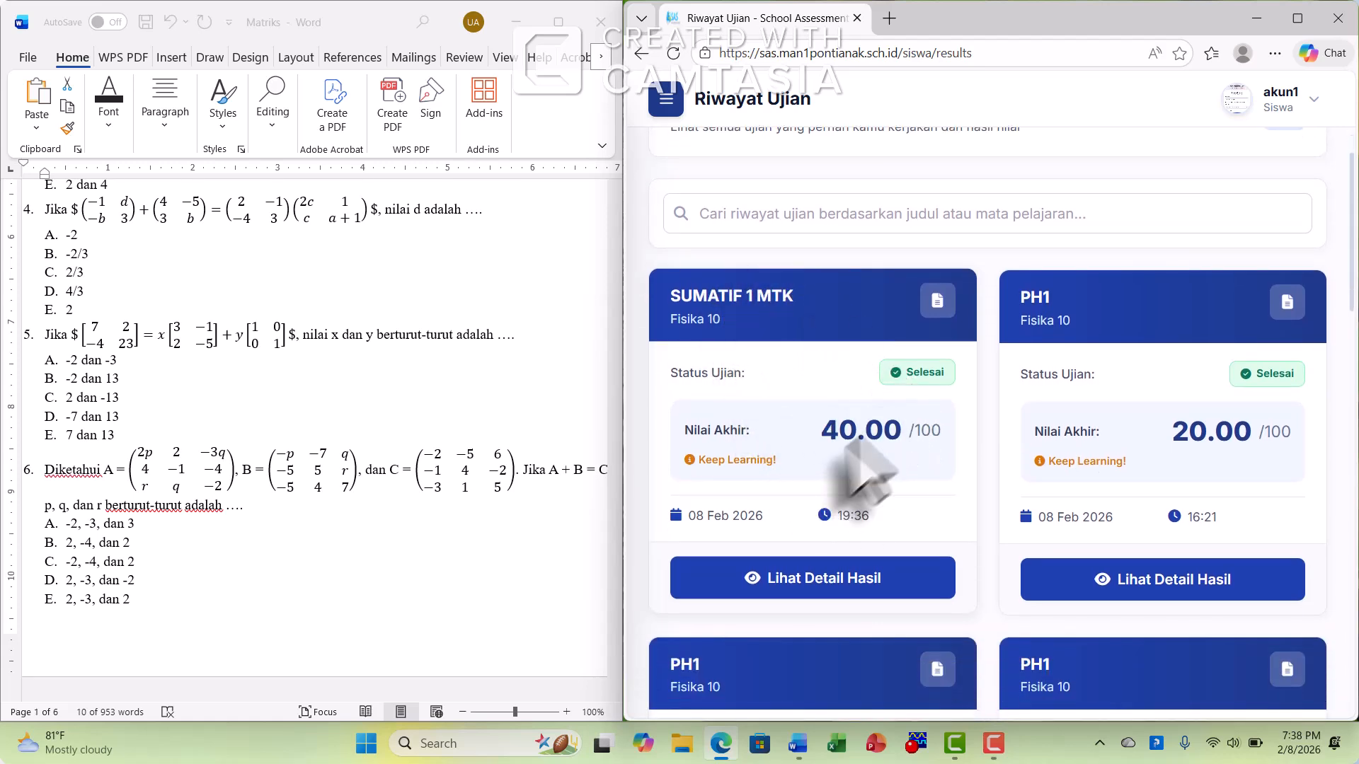
{"action": "left_click", "coordinate": [870, 595]}
Review the student's submitted answers to questions 1 through 5 and the score summary of the SUMATIF 1 MTK result
{"action": "scroll", "coordinate": [947, 498], "scroll_direction": "down", "scroll_amount": 15}
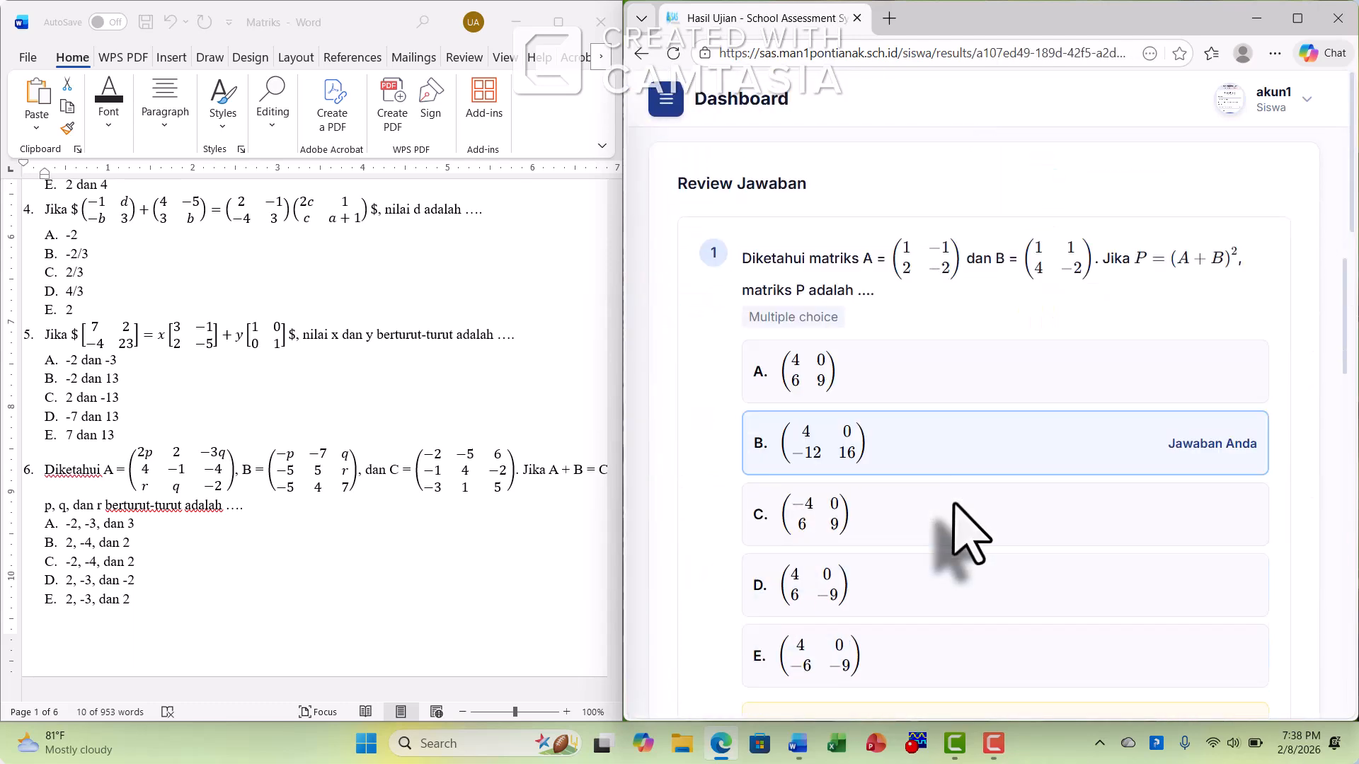
{"action": "scroll", "coordinate": [981, 488], "scroll_direction": "up", "scroll_amount": 6}
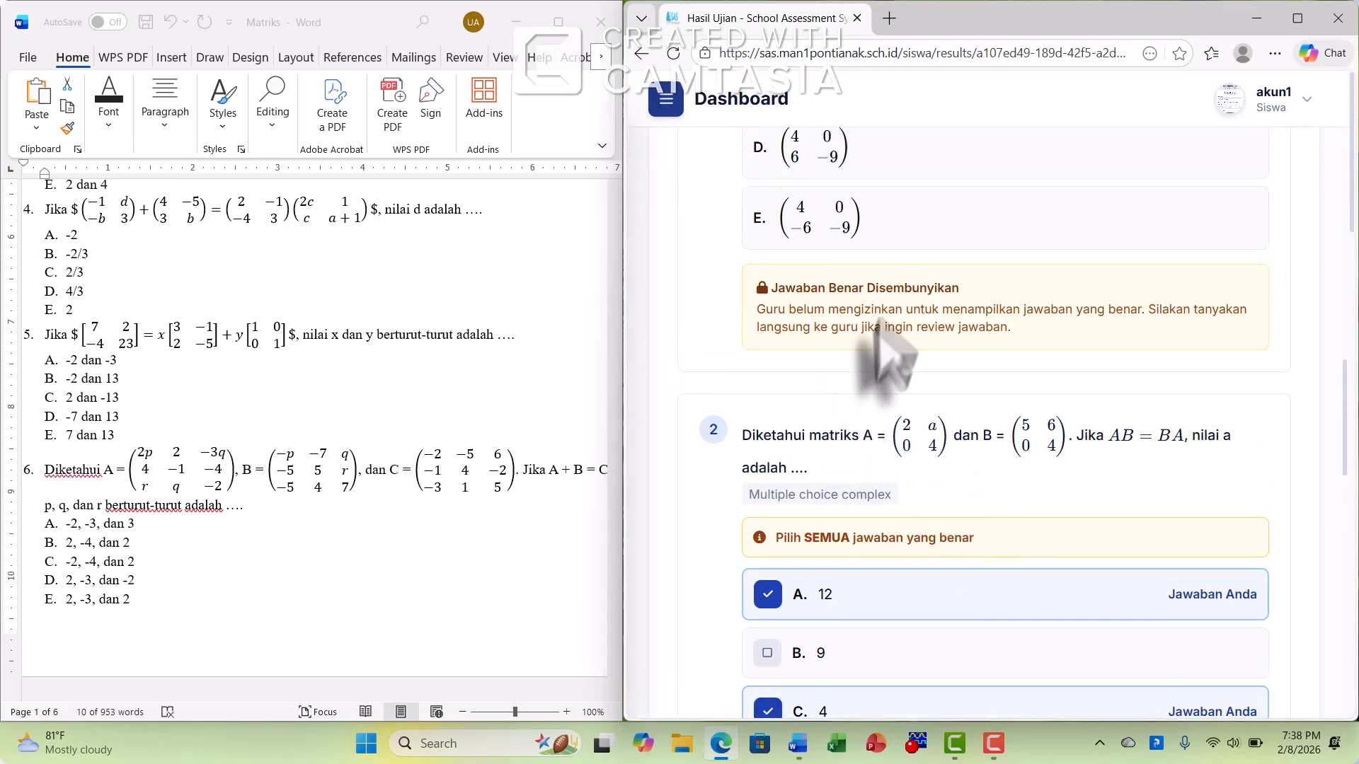
{"action": "scroll", "coordinate": [835, 446], "scroll_direction": "down", "scroll_amount": 4}
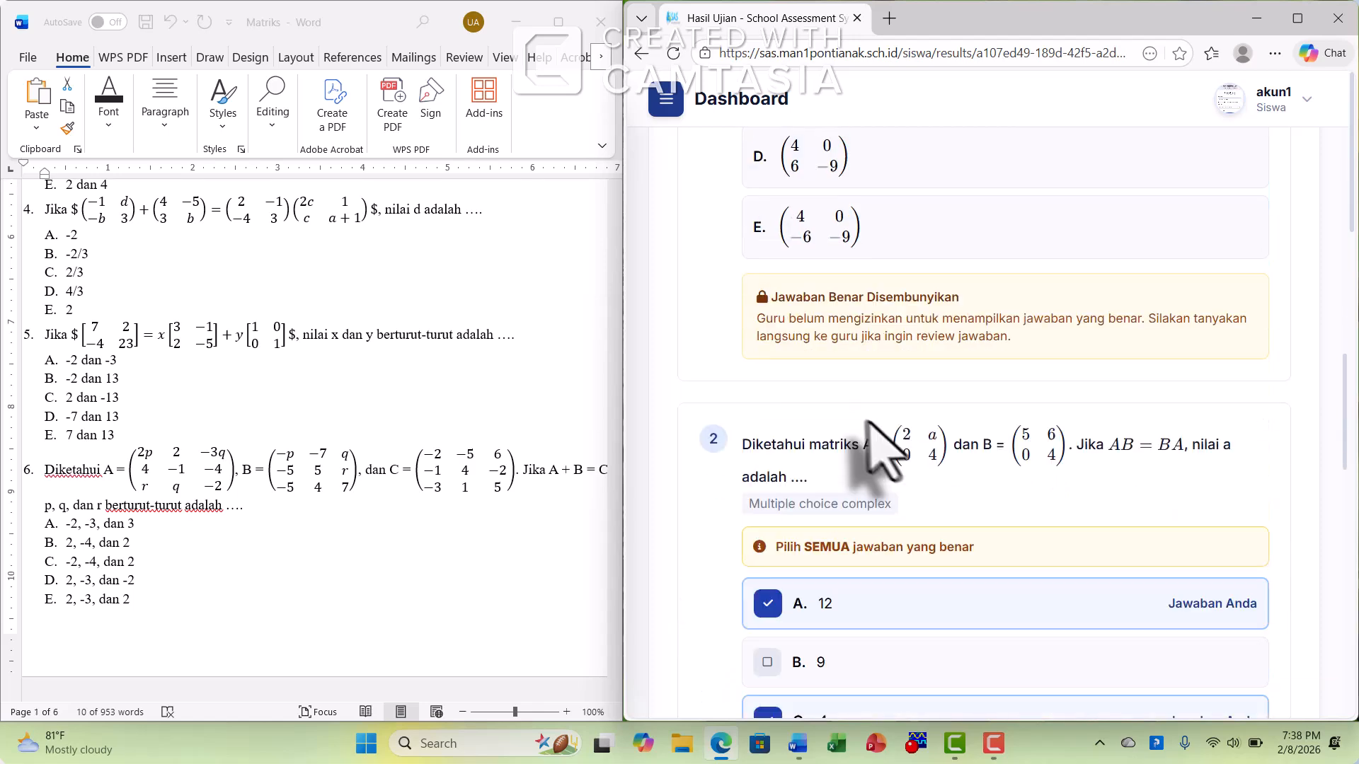
{"action": "scroll", "coordinate": [889, 453], "scroll_direction": "up", "scroll_amount": 4}
{"action": "scroll", "coordinate": [906, 439], "scroll_direction": "down", "scroll_amount": 1}
{"action": "scroll", "coordinate": [927, 435], "scroll_direction": "down", "scroll_amount": 10}
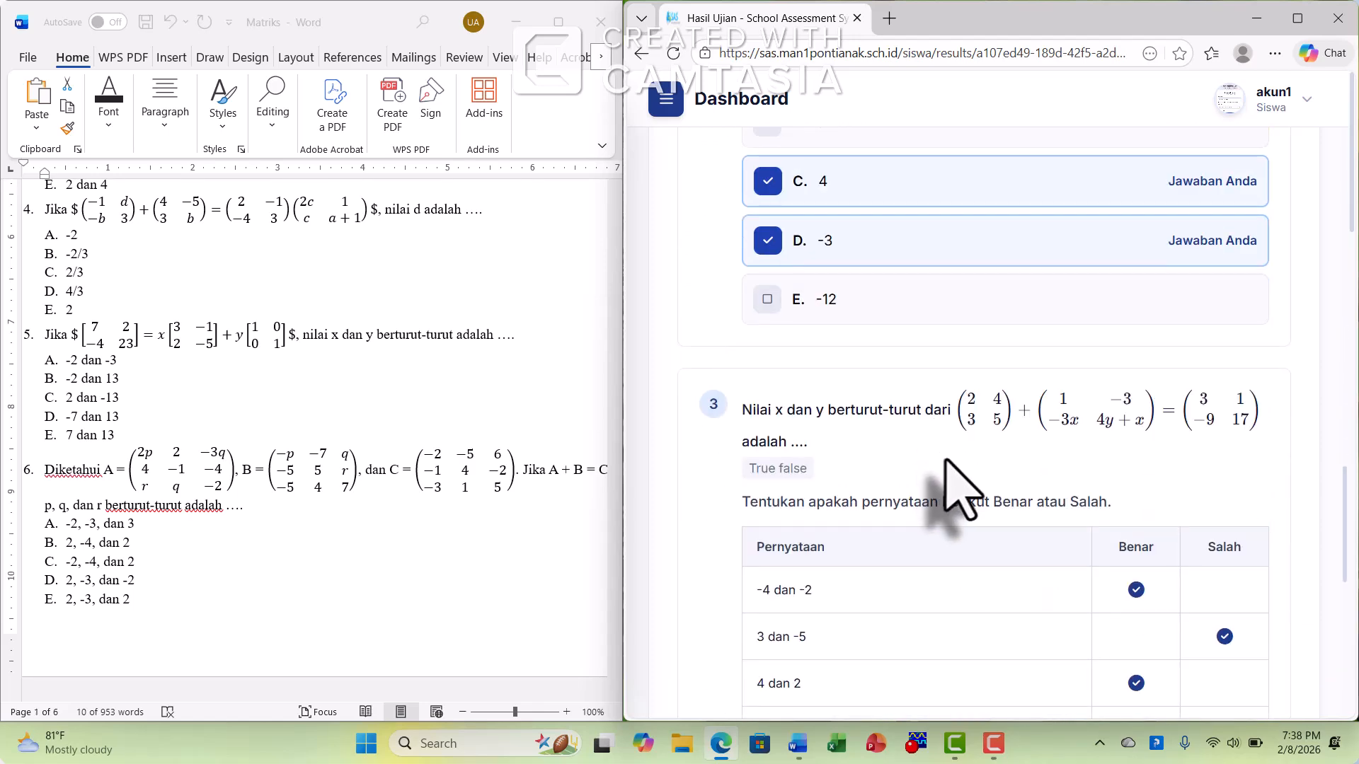
{"action": "scroll", "coordinate": [942, 460], "scroll_direction": "down", "scroll_amount": 5}
{"action": "scroll", "coordinate": [962, 495], "scroll_direction": "down", "scroll_amount": 4}
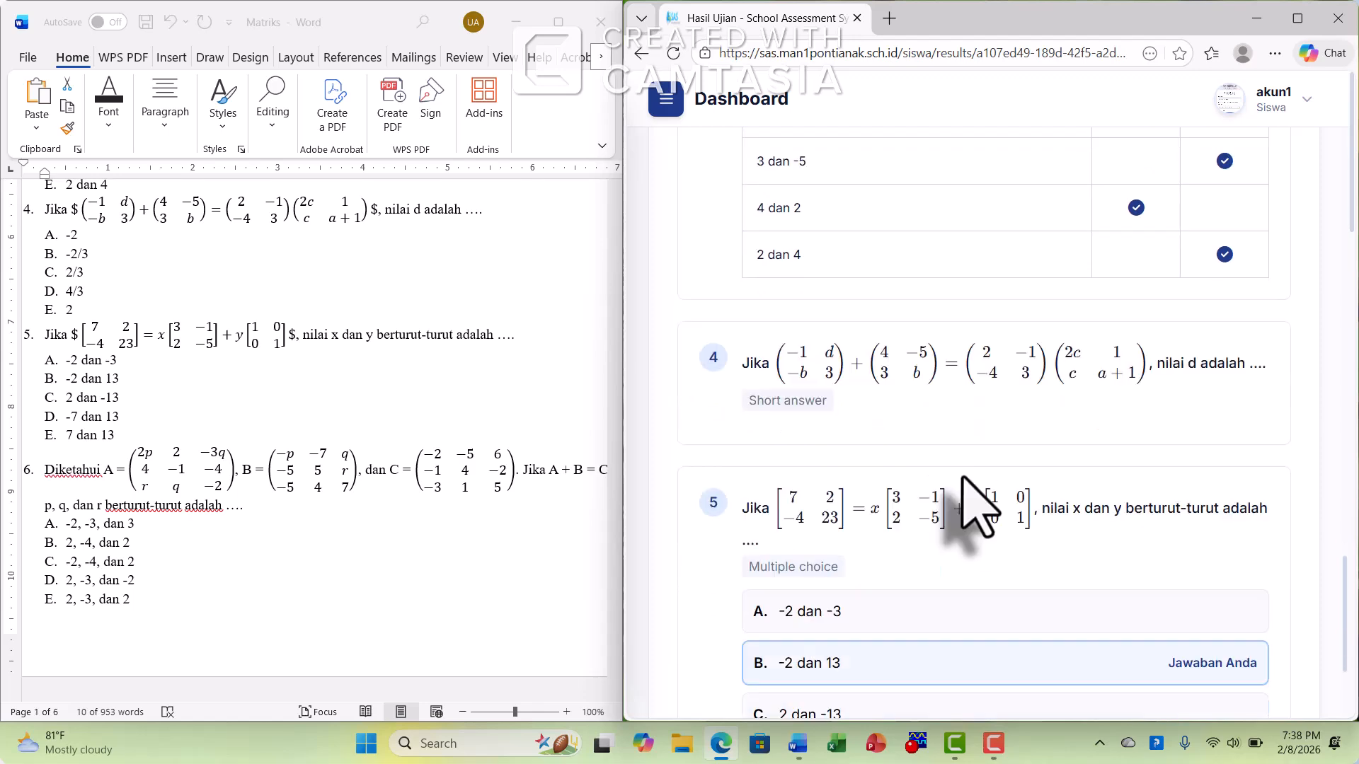
{"action": "scroll", "coordinate": [974, 495], "scroll_direction": "up", "scroll_amount": 8}
{"action": "scroll", "coordinate": [988, 525], "scroll_direction": "up", "scroll_amount": 15}
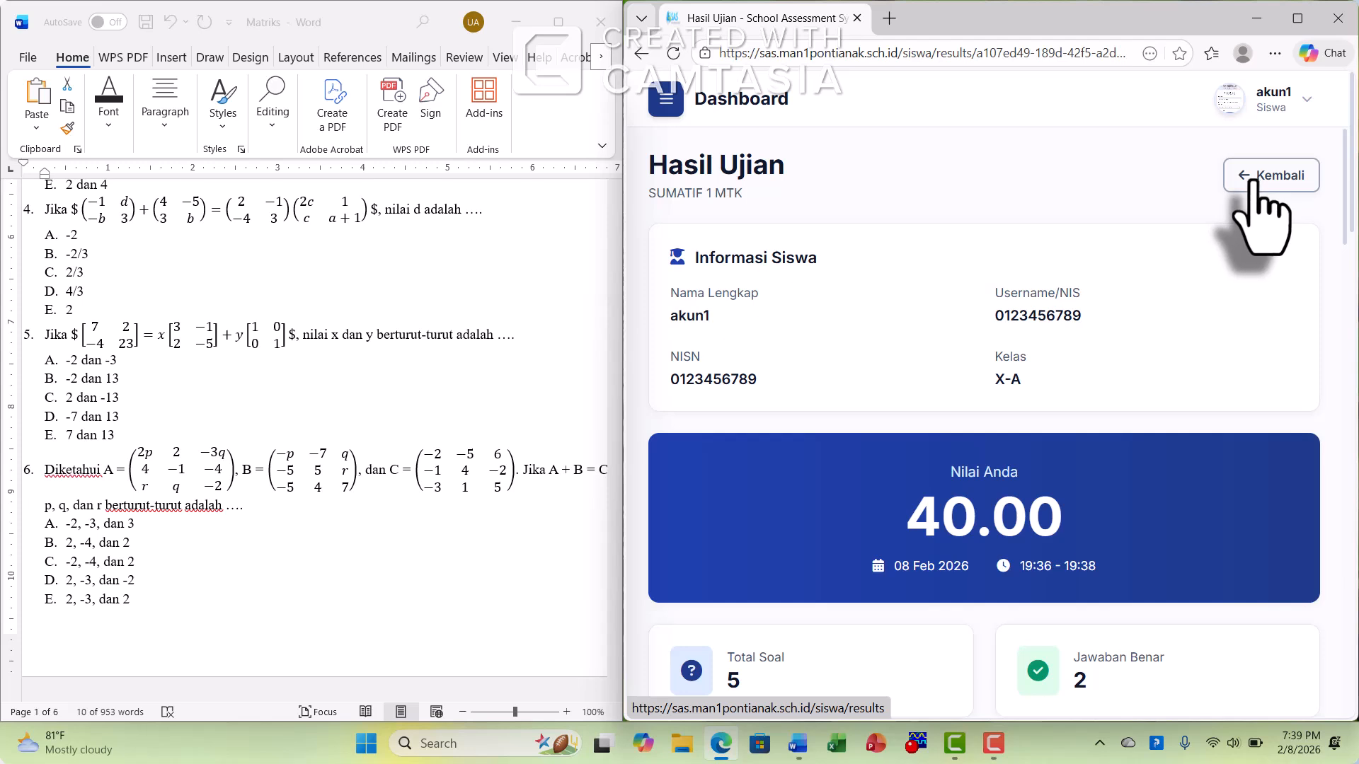
Return to the exam history and log out of the student account
{"action": "left_click", "coordinate": [1252, 186]}
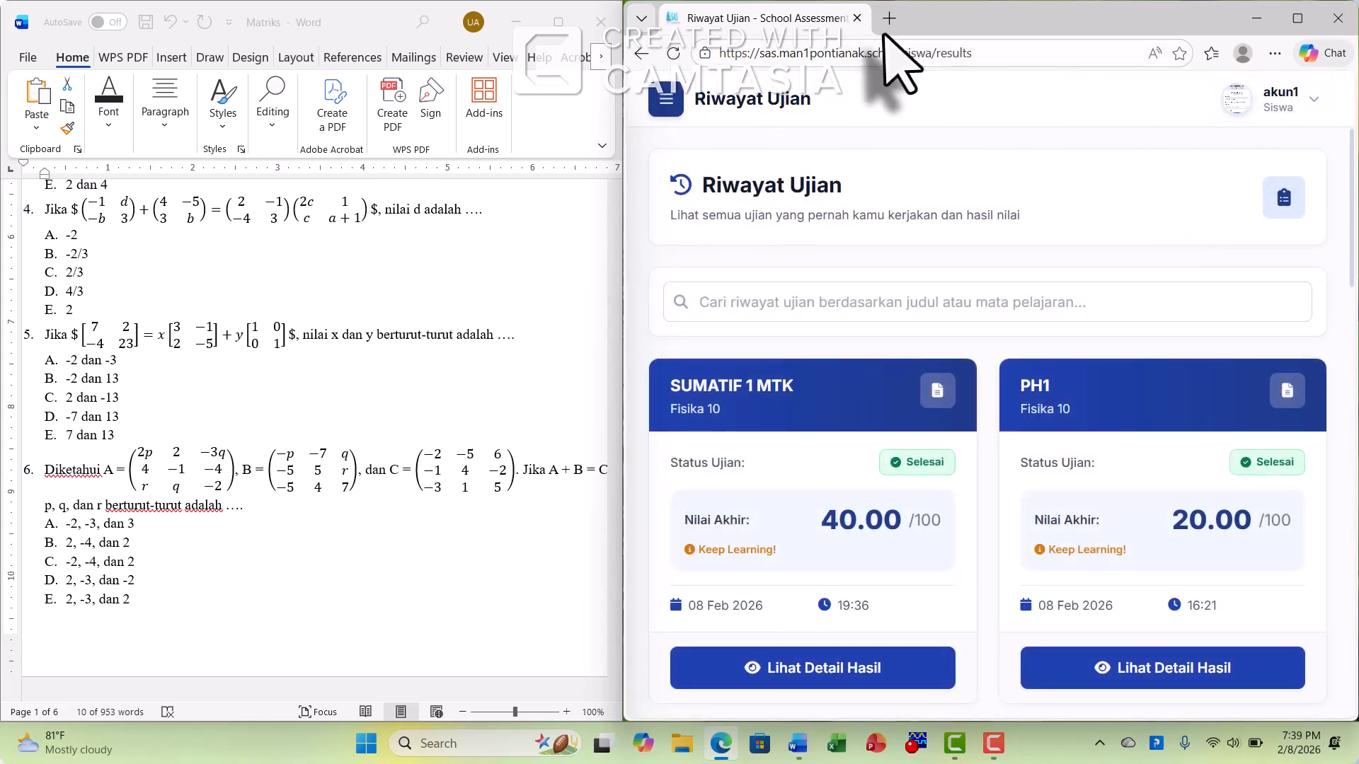
{"action": "left_click", "coordinate": [1309, 106]}
{"action": "left_click", "coordinate": [1192, 290]}
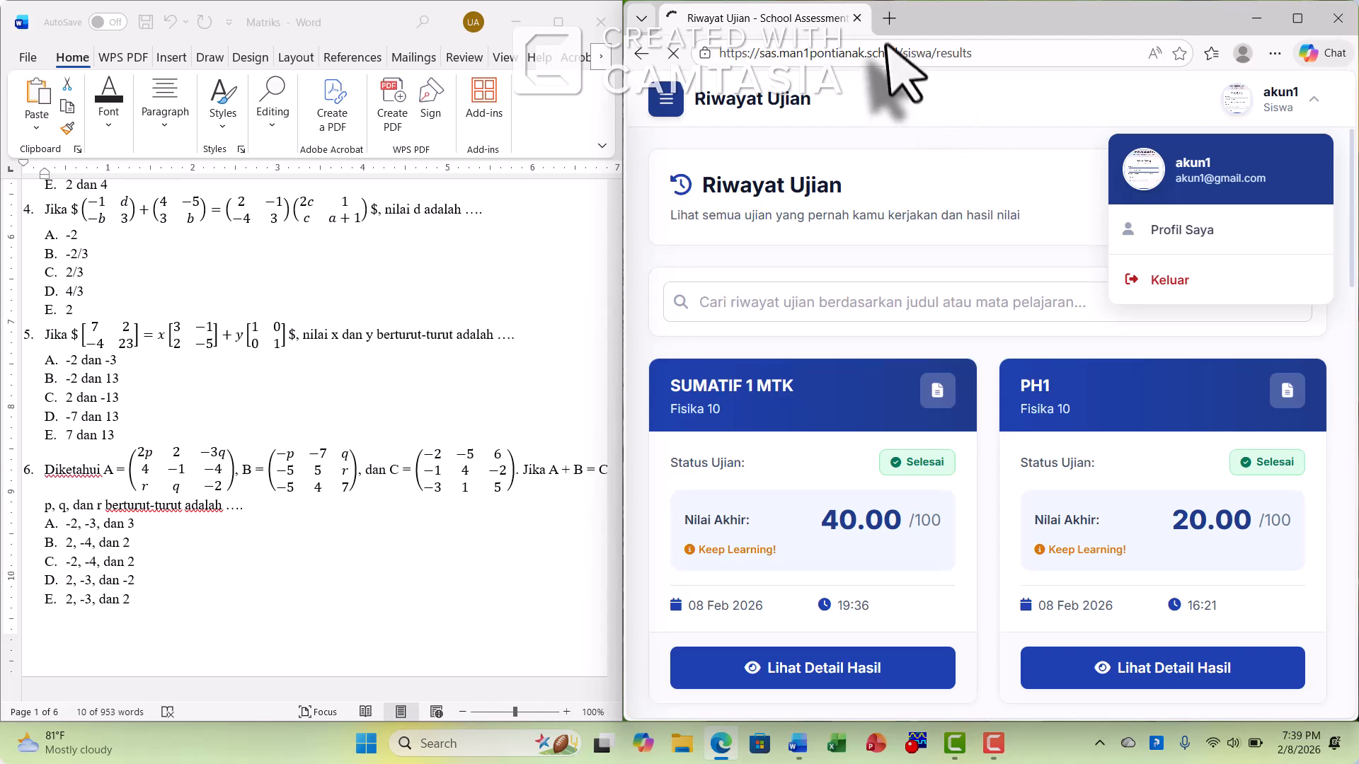